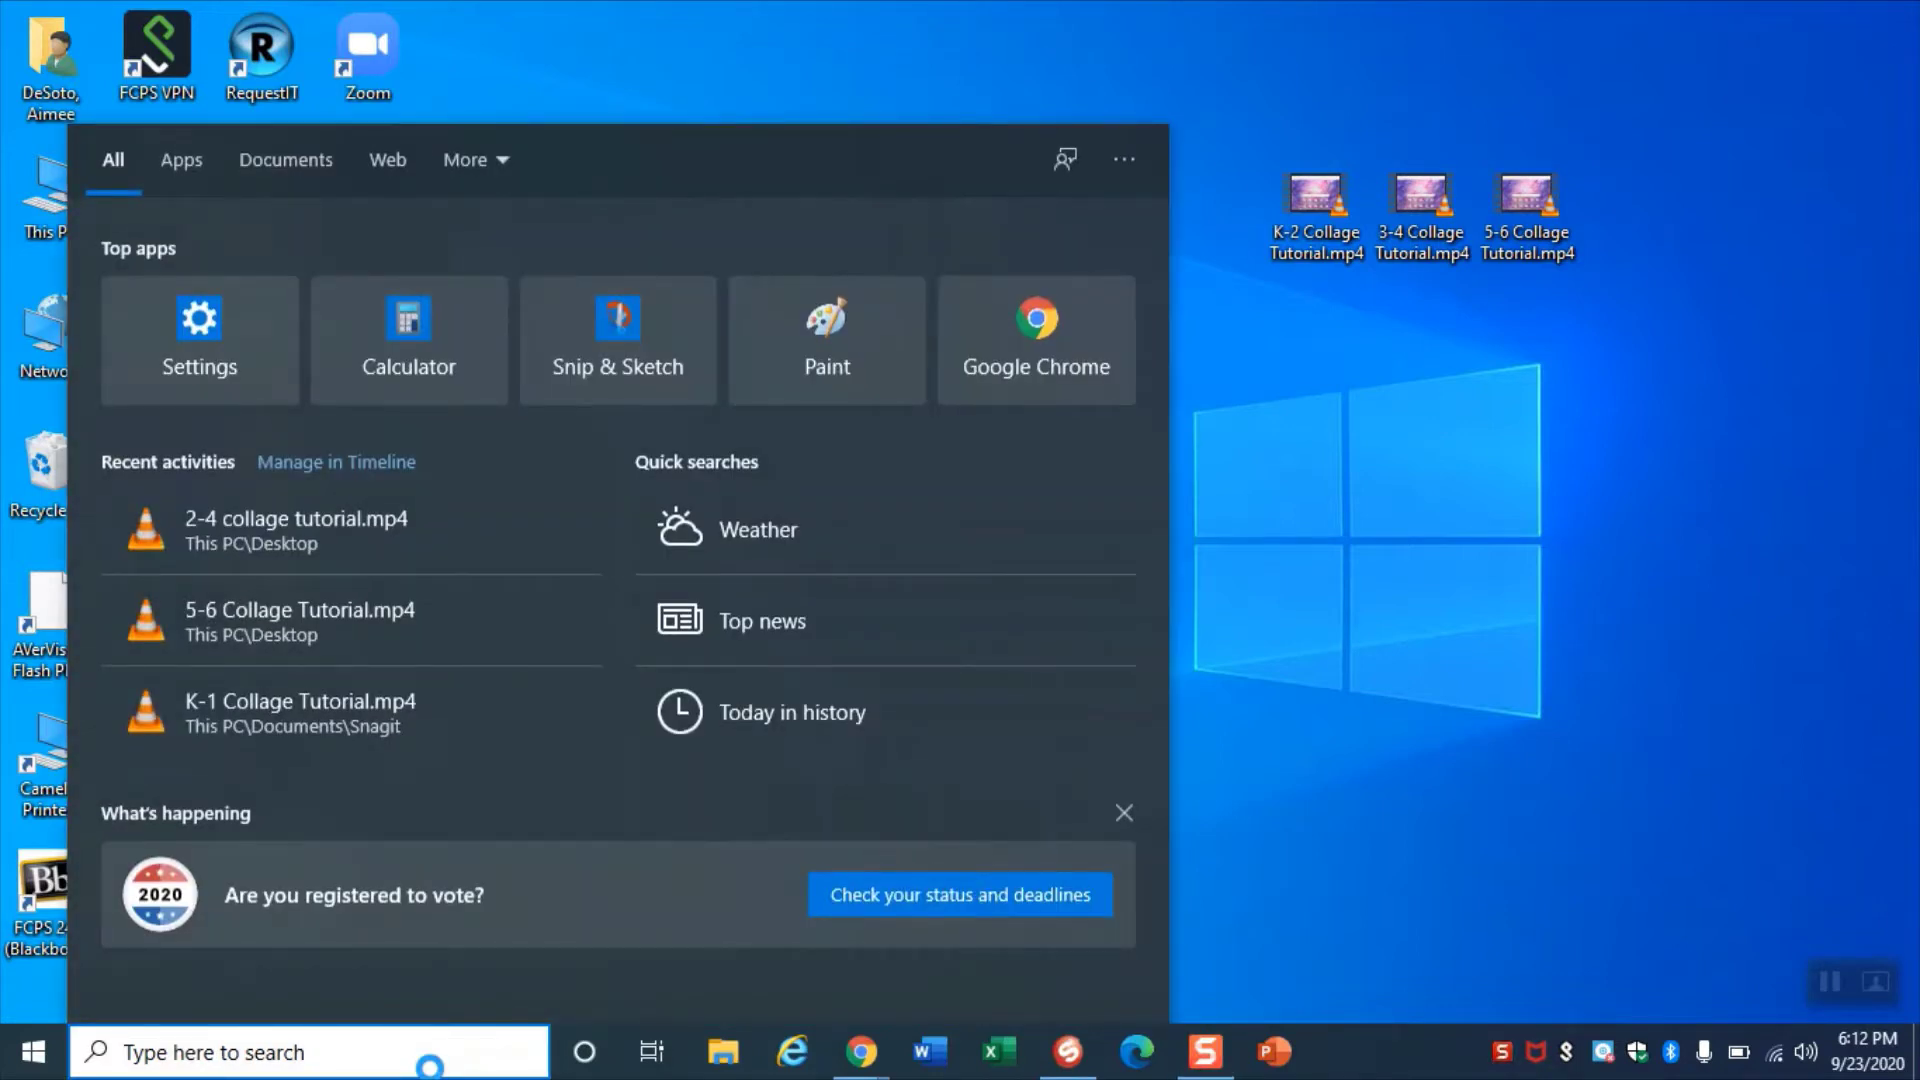
# - Search for Paint 3D, open it and start a new blank project
pyautogui.write('paint 3D')
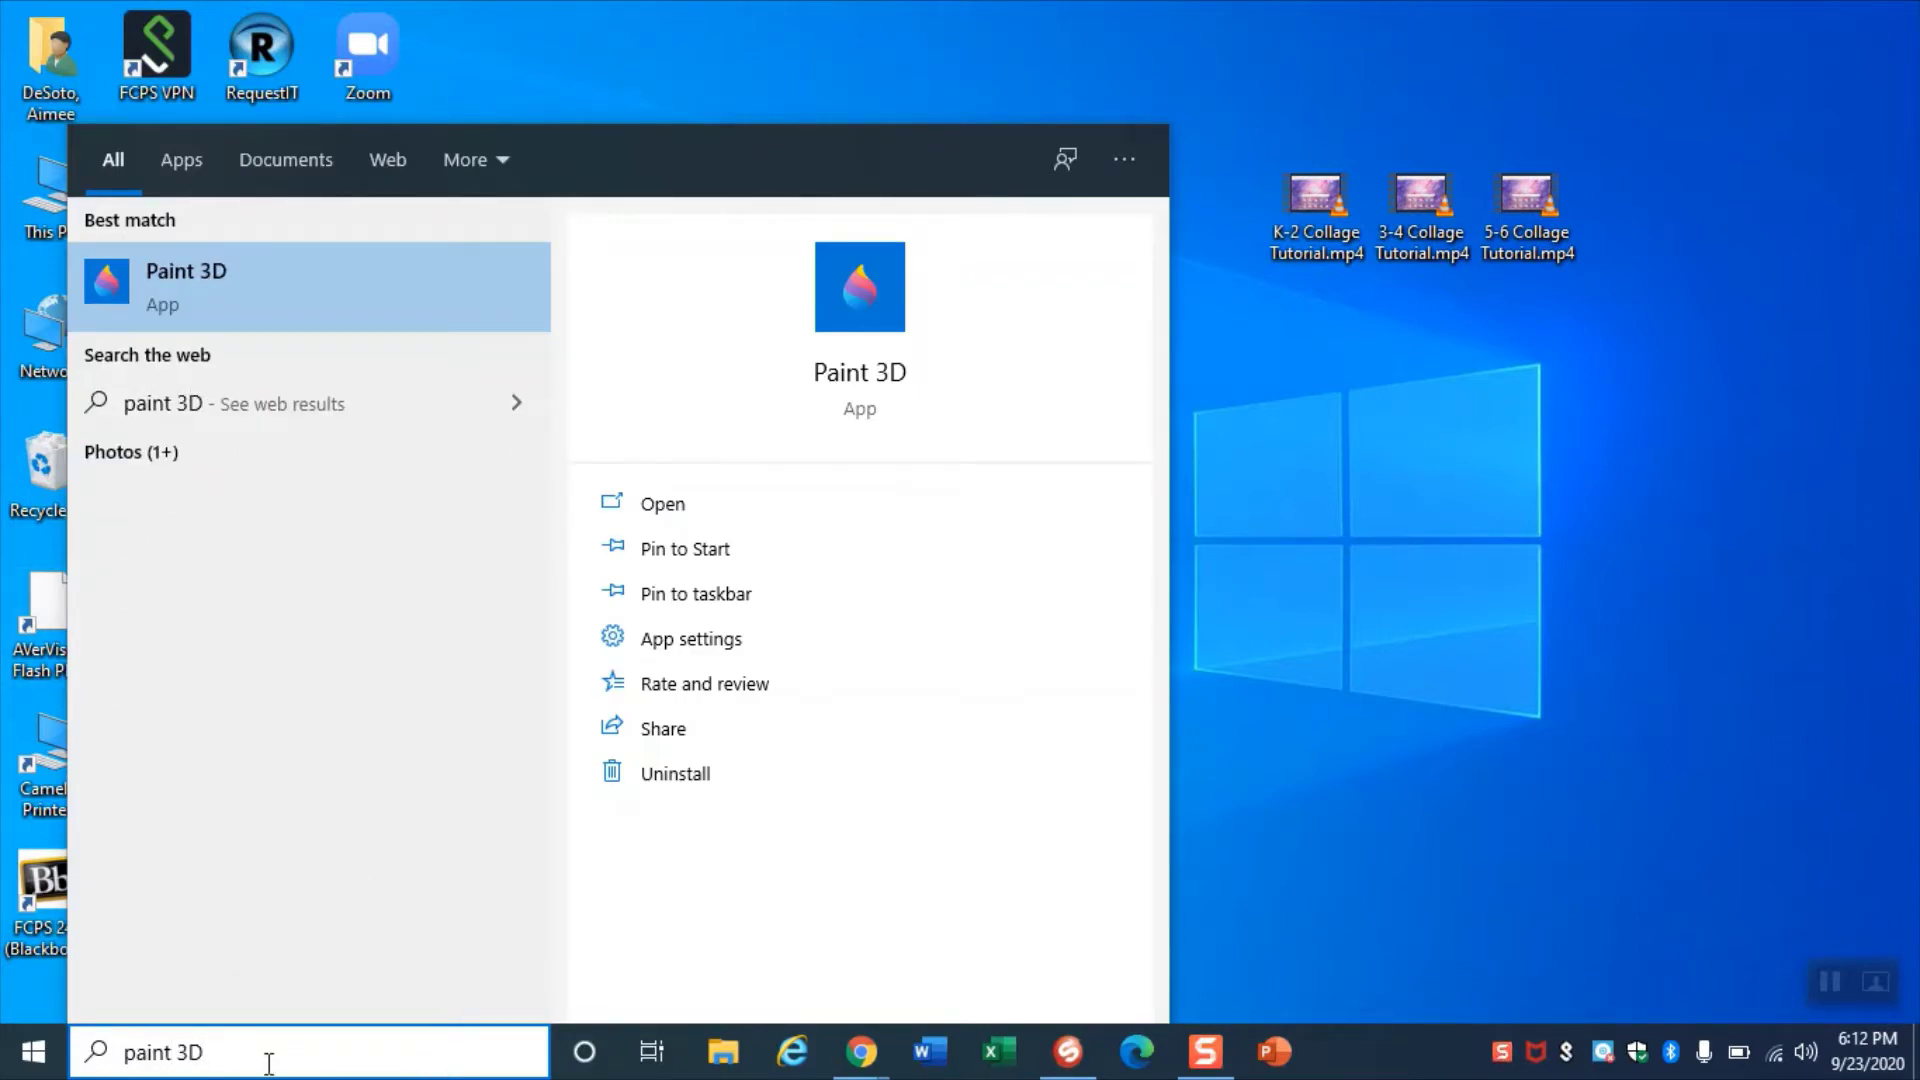
pyautogui.press('Return')
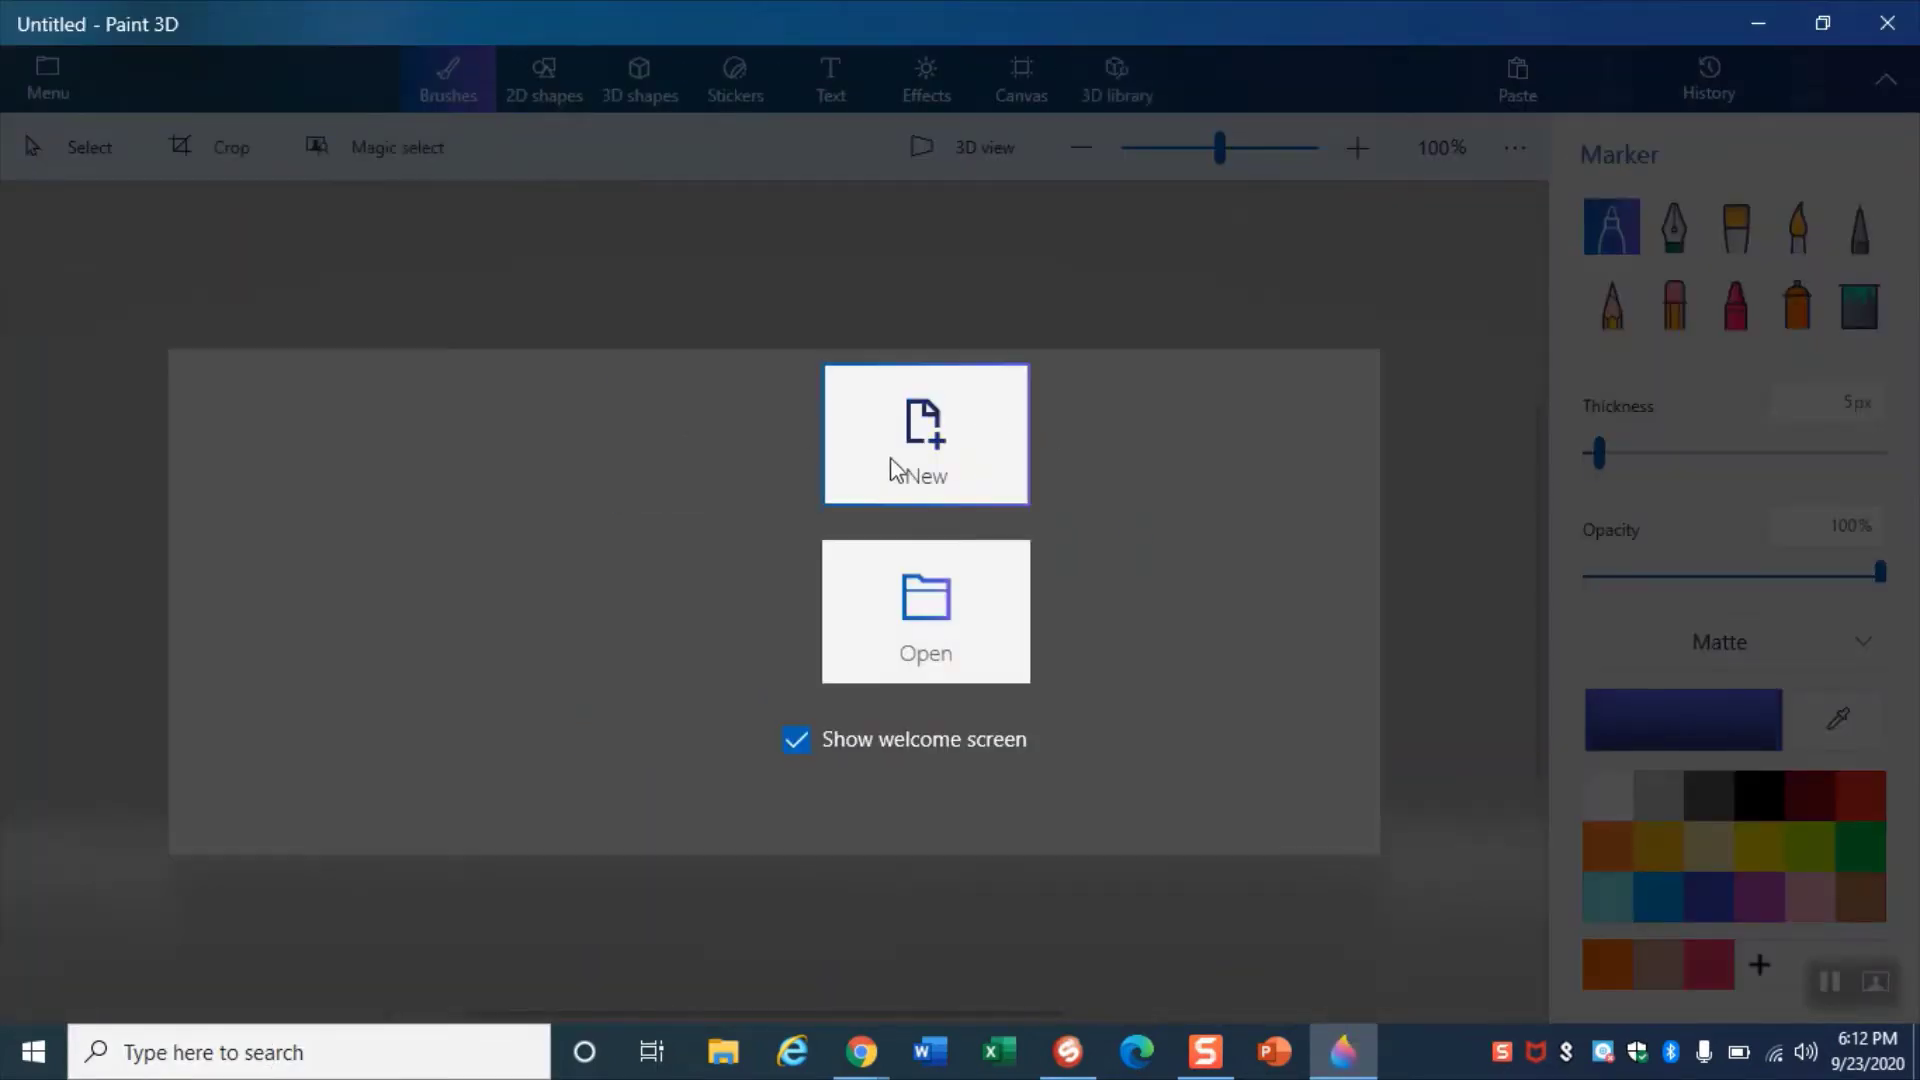
pyautogui.click(947, 459)
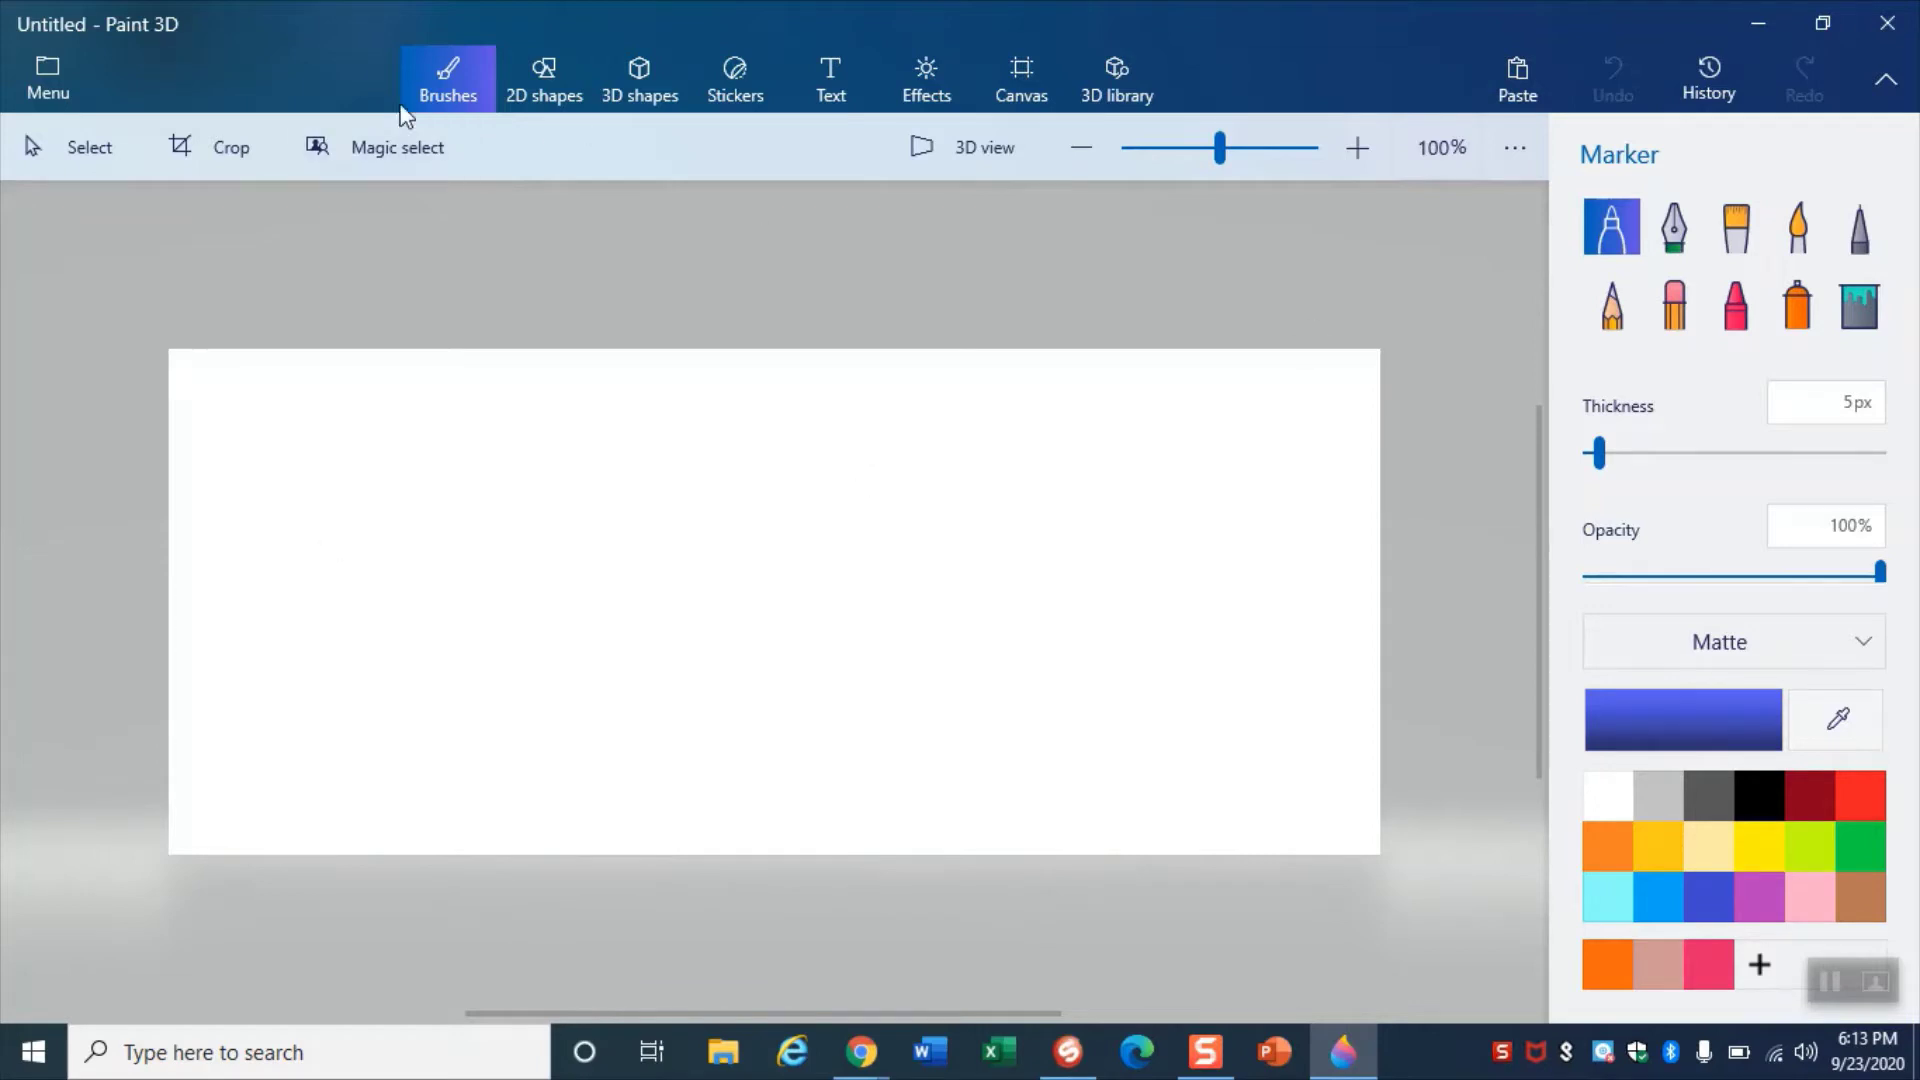
# - Try the 1:1 and 16:9 crop framings on the canvas and settle on 5:3
pyautogui.click(220, 148)
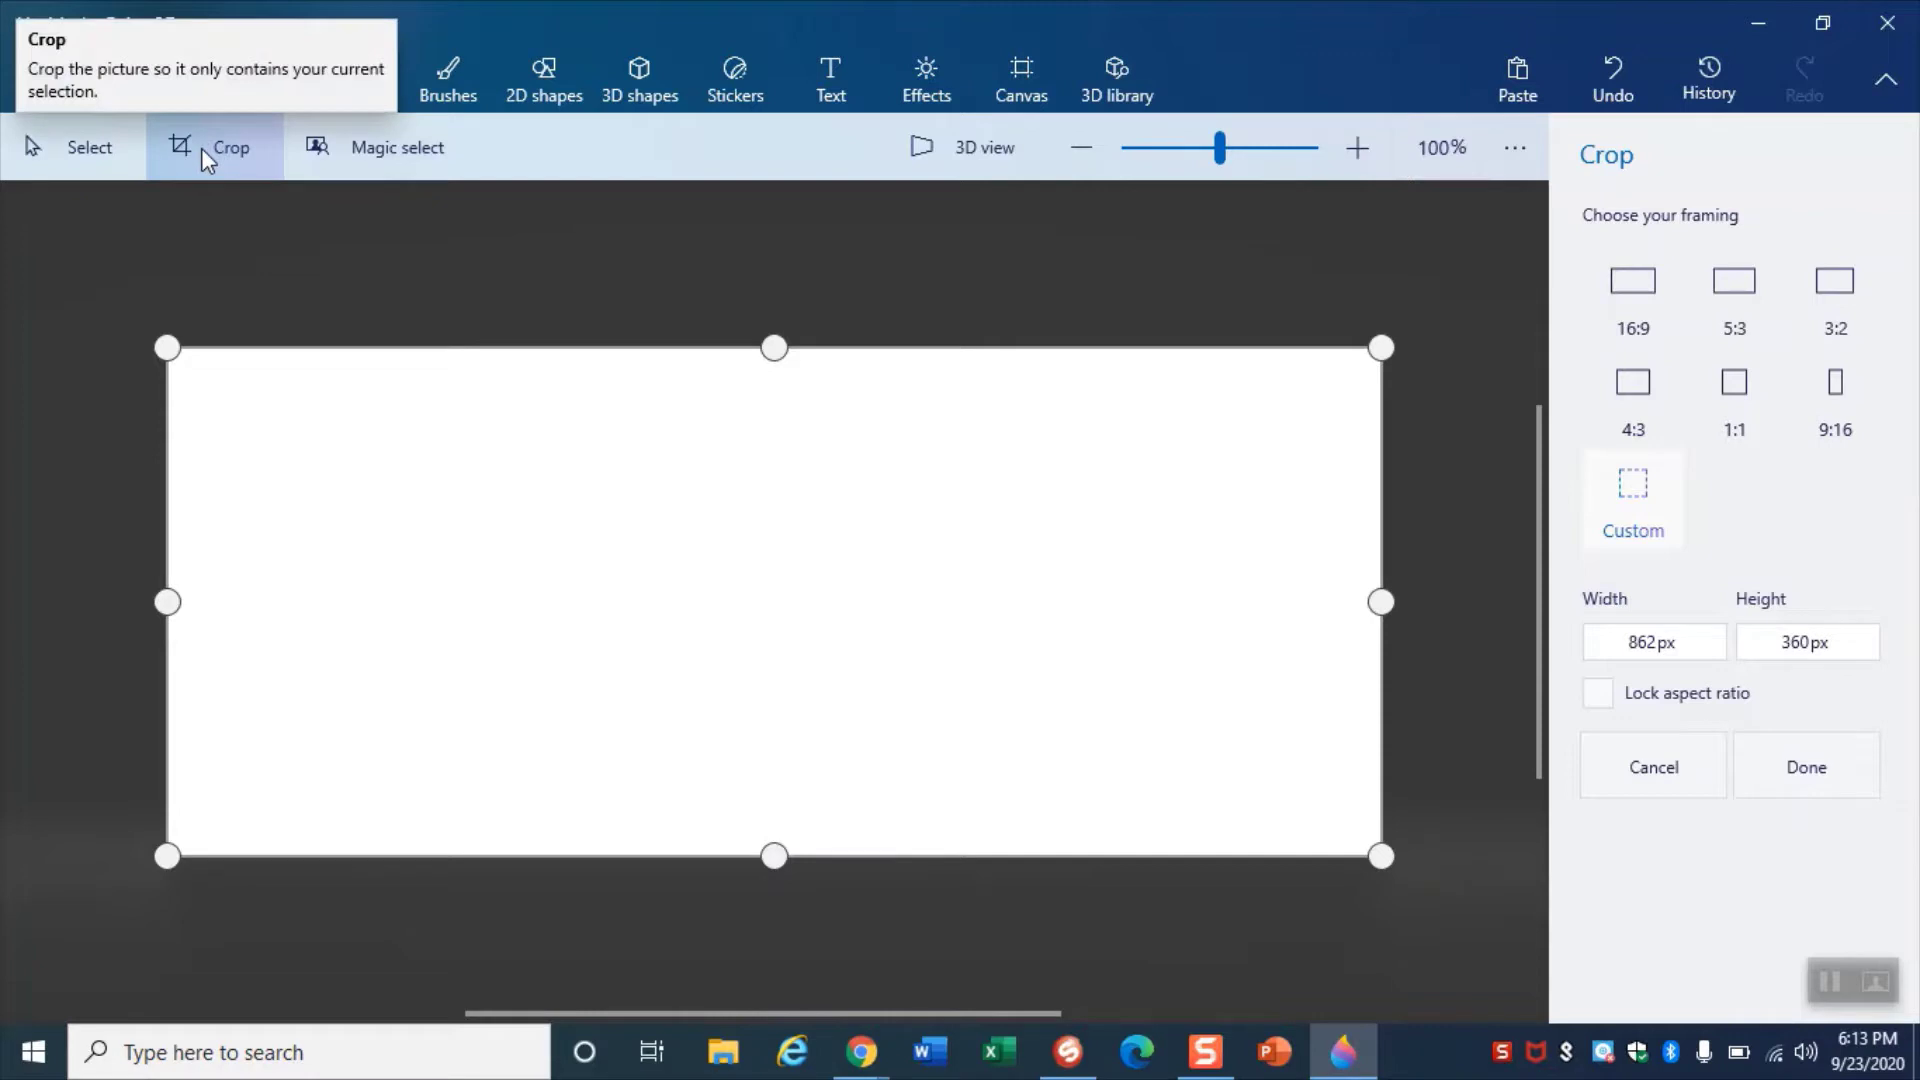
pyautogui.click(1737, 386)
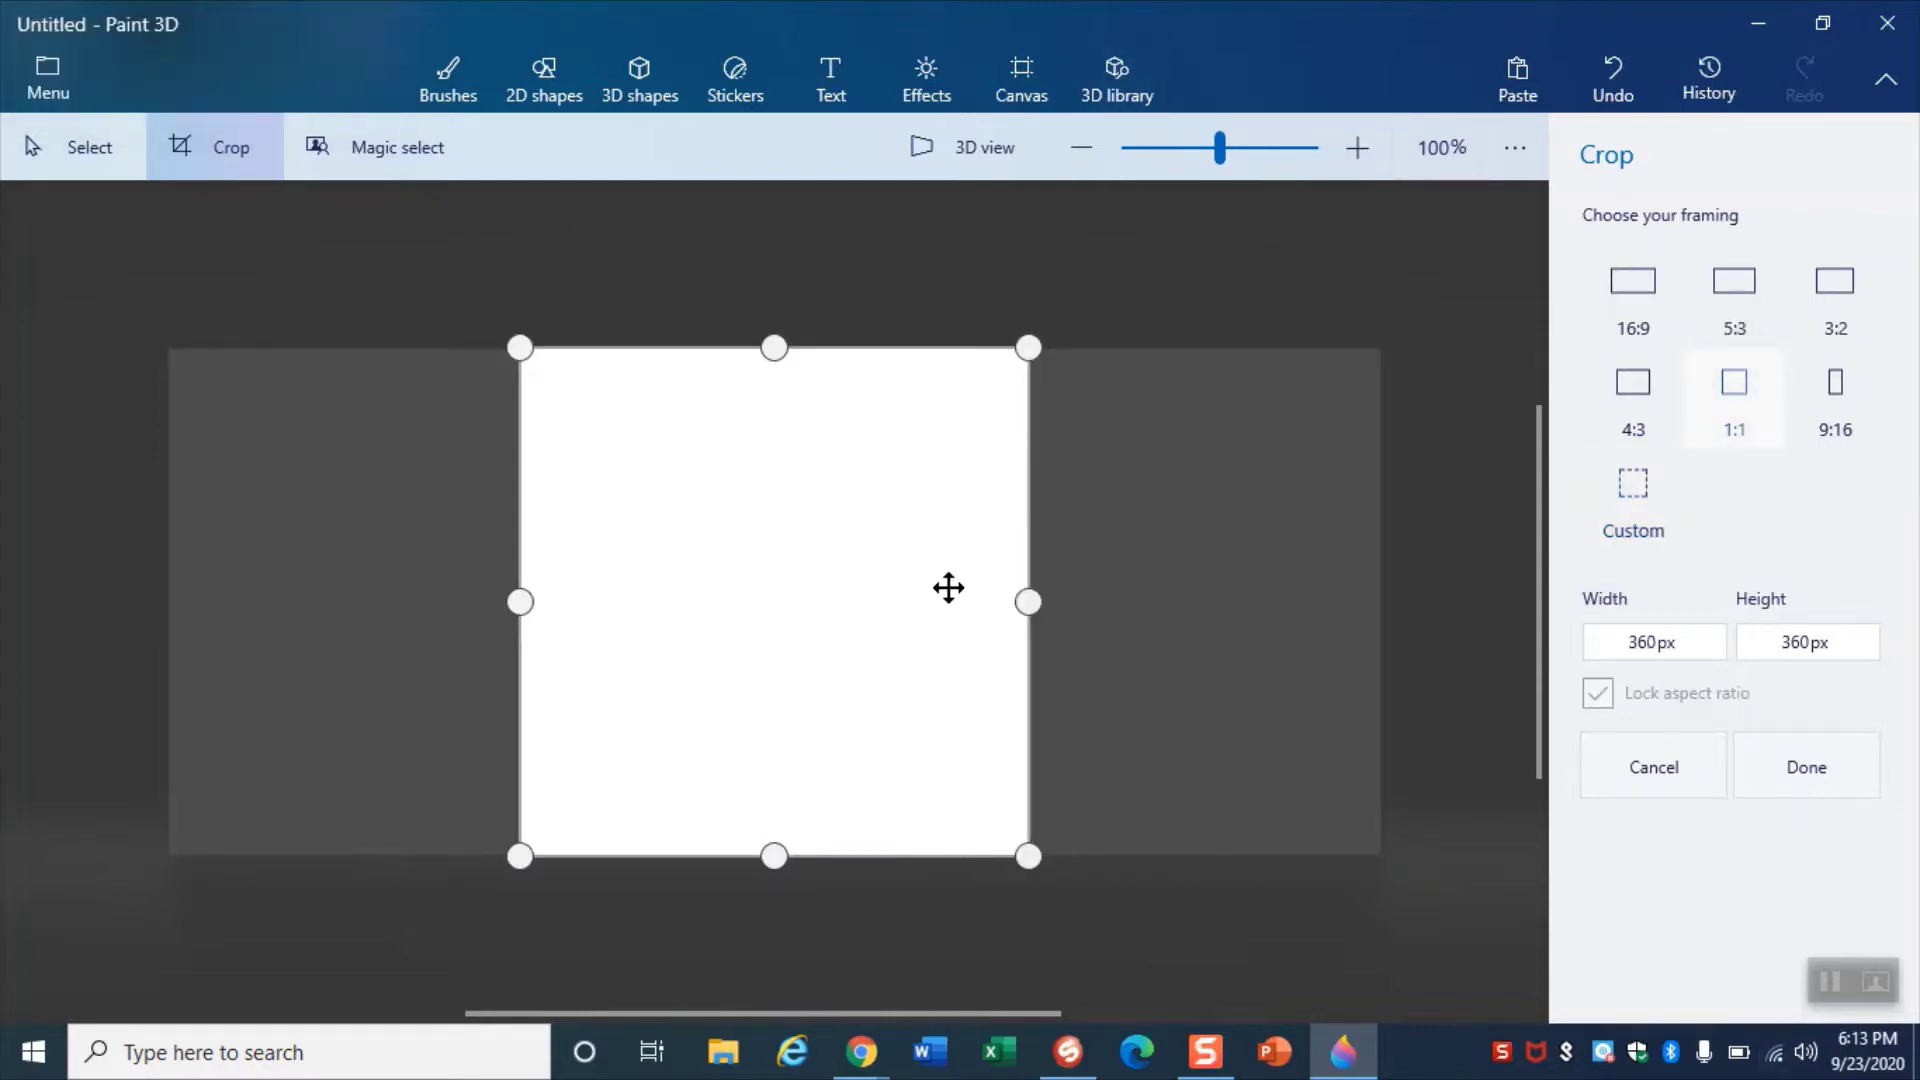
pyautogui.click(1635, 290)
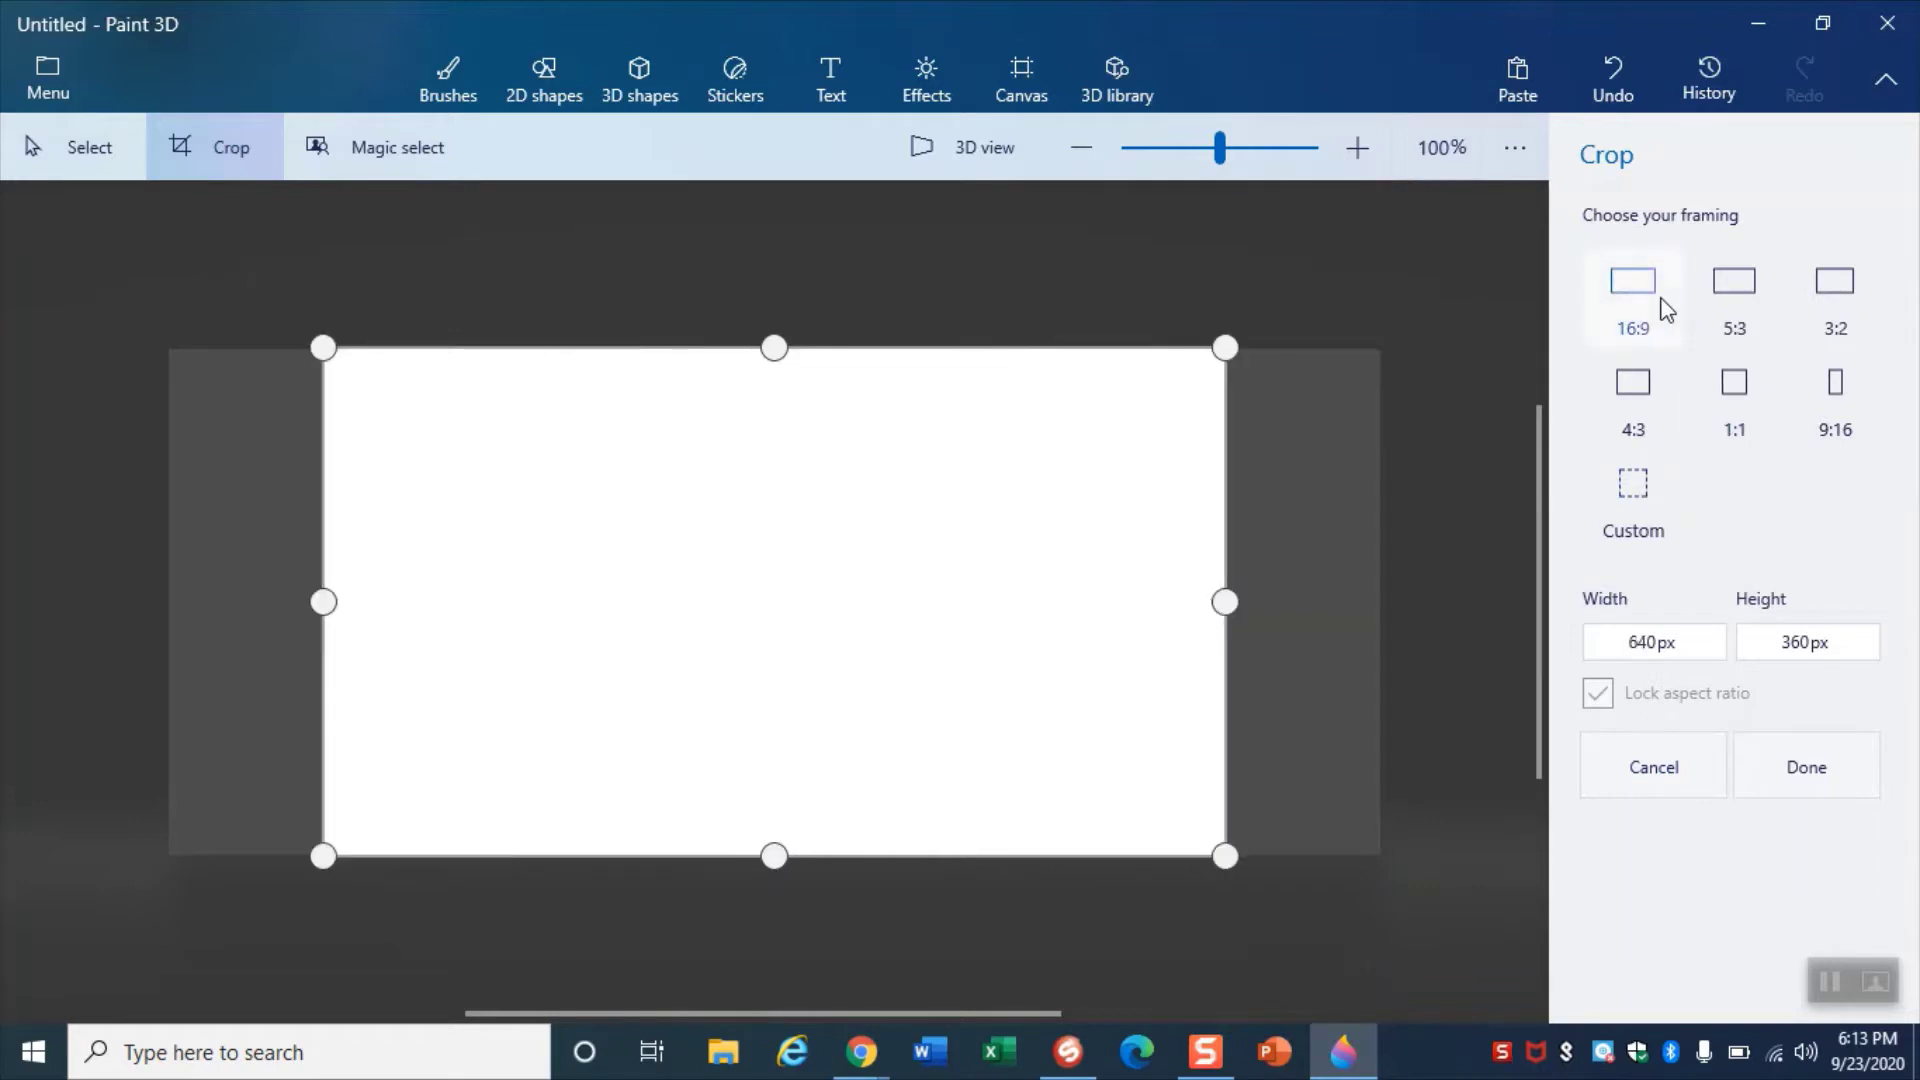
pyautogui.click(1736, 290)
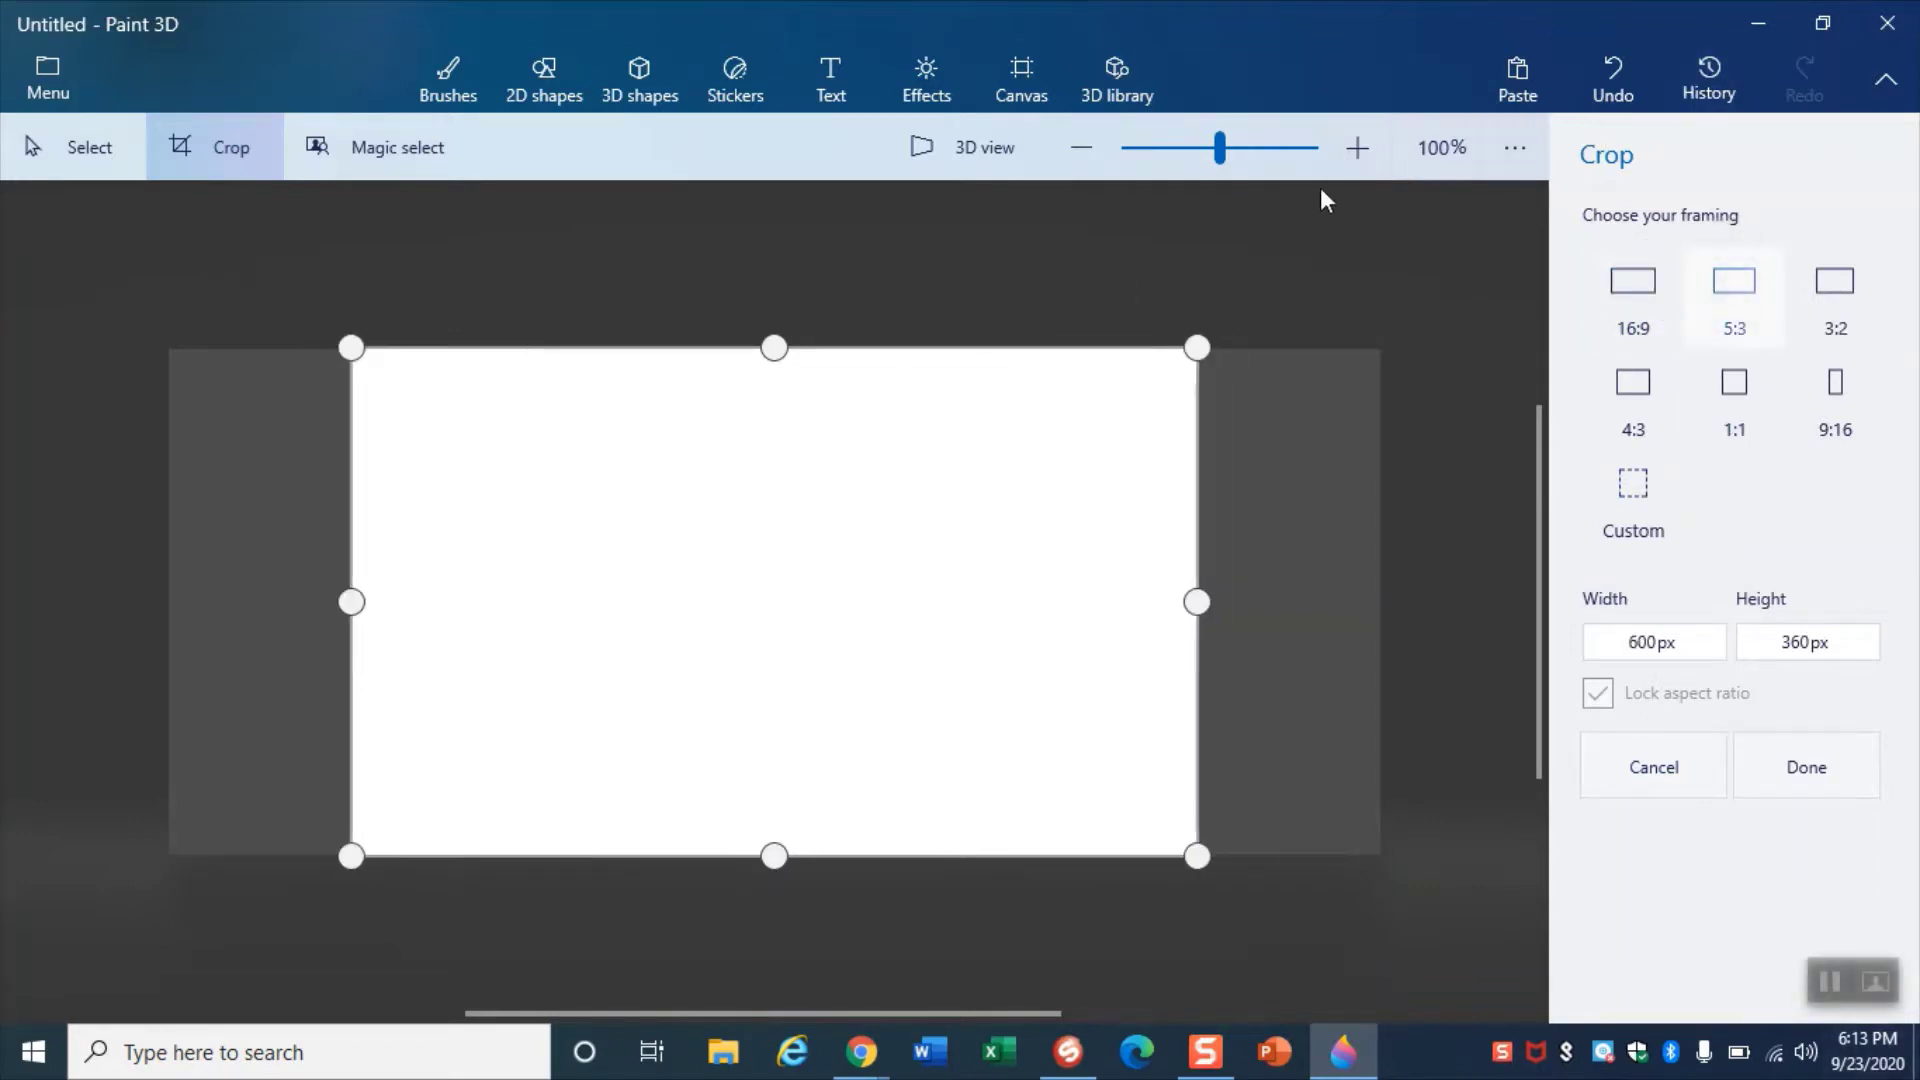
# - Enlarge the canvas freehand in both width and height by extending its upper corners outward
pyautogui.click(998, 82)
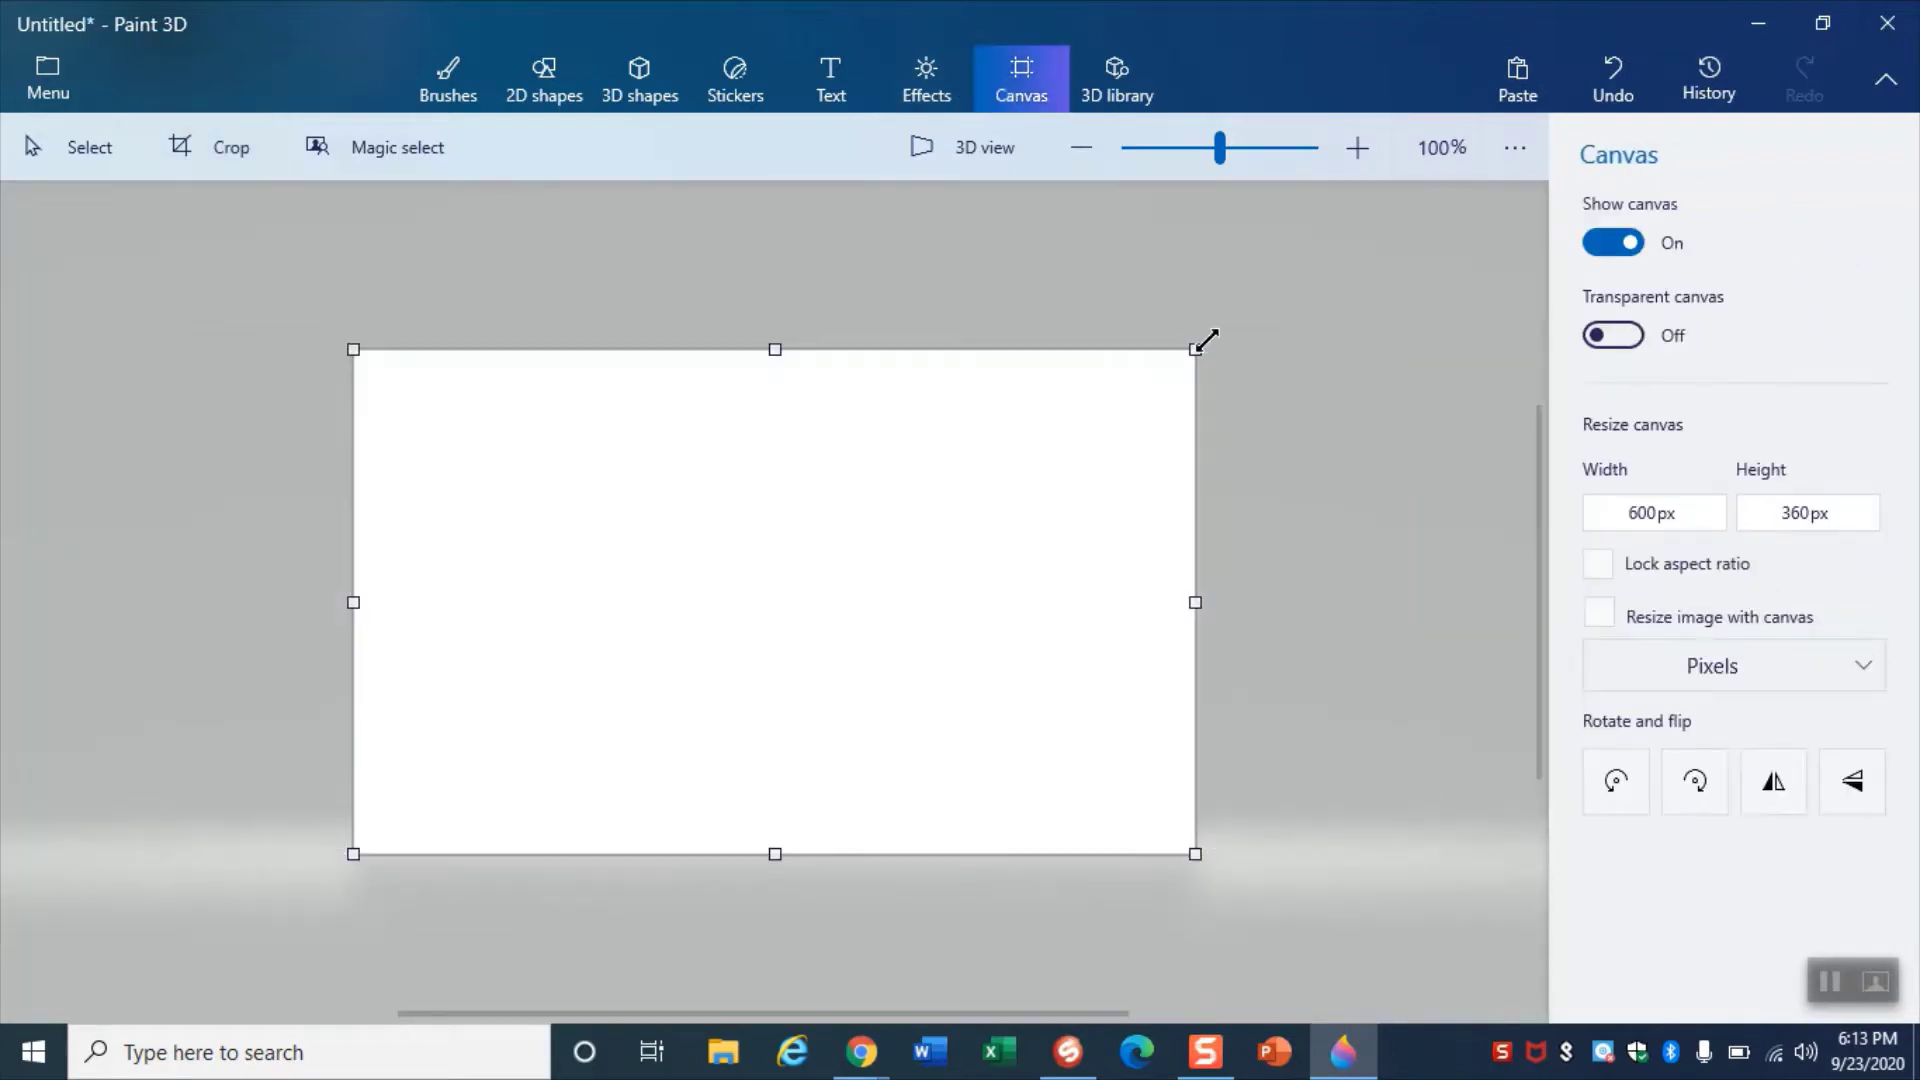
pyautogui.moveTo(1203, 343); pyautogui.dragTo(1416, 244)
pyautogui.moveTo(238, 318); pyautogui.dragTo(176, 262)
# - Set the marker thickness to 45 px and look through the calligraphy pen, oil brush, watercolor and pixel pen settings
pyautogui.click(468, 72)
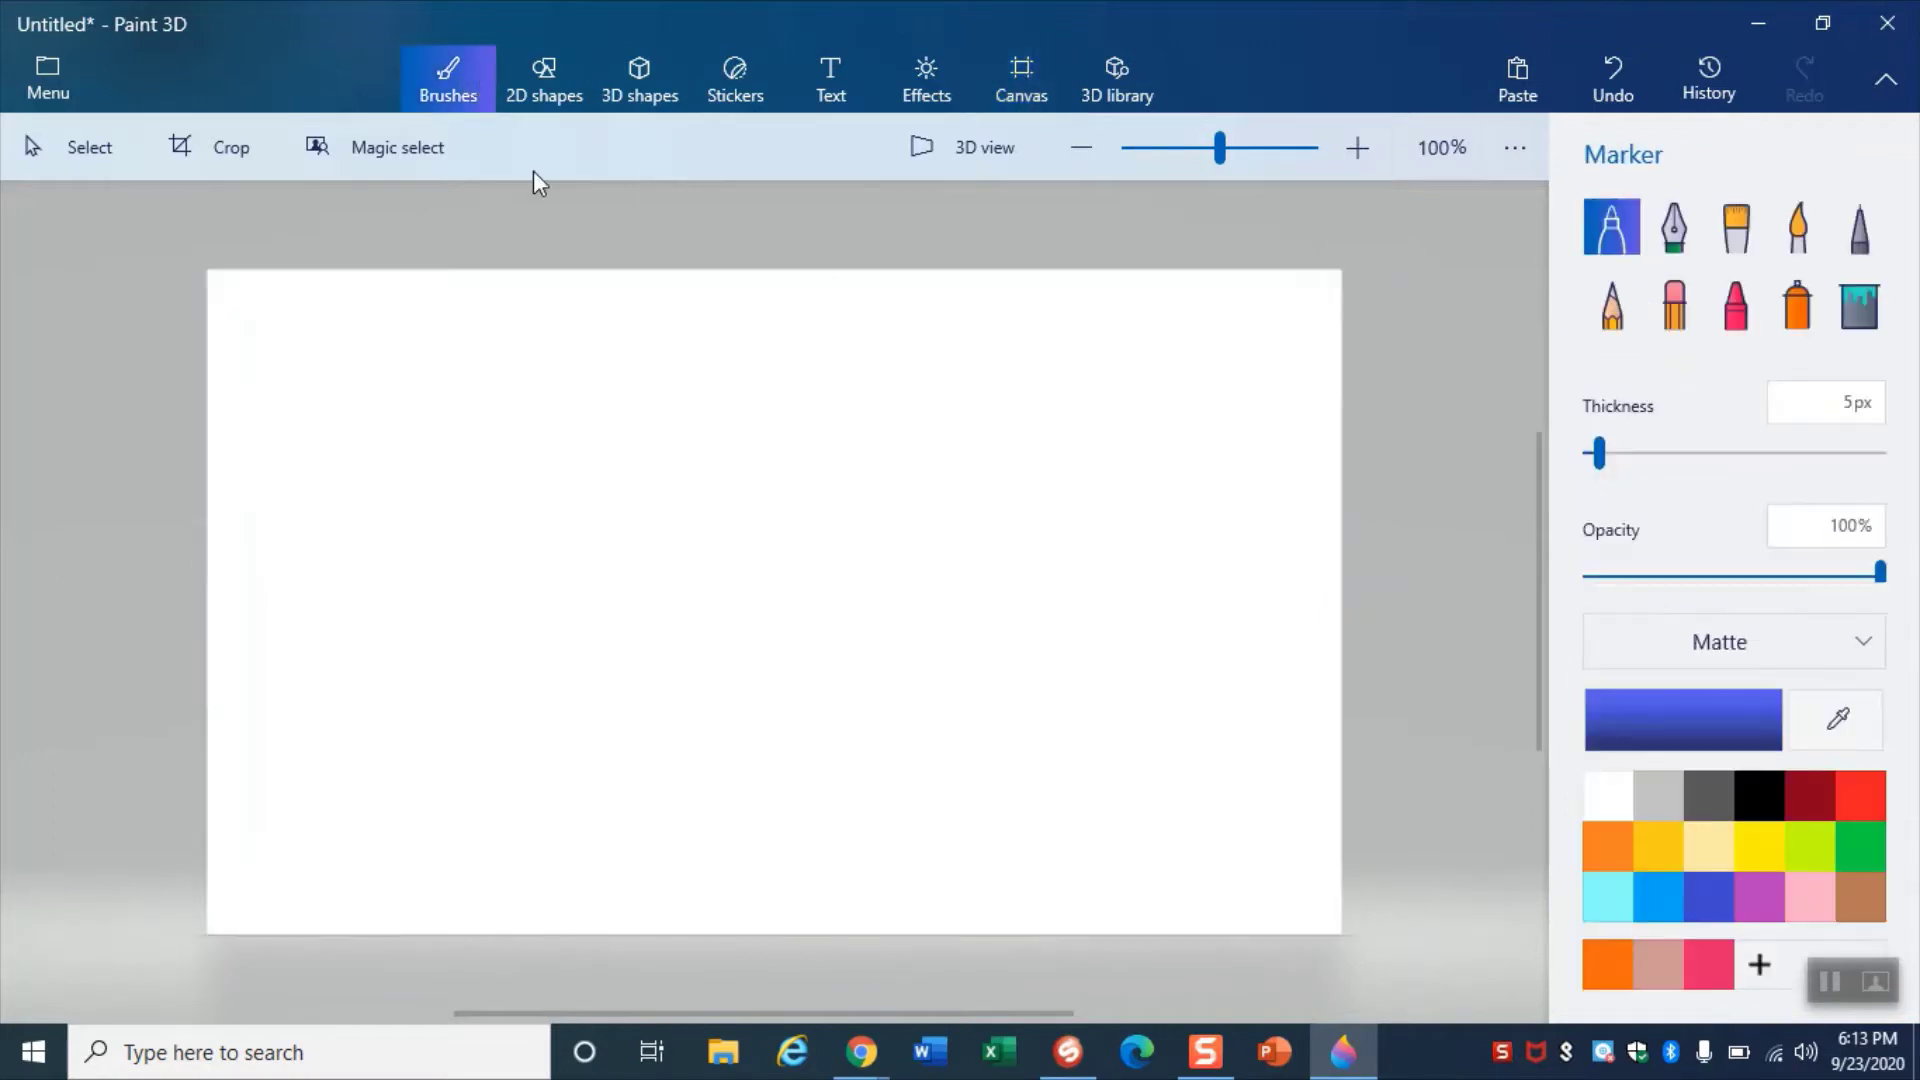
pyautogui.moveTo(1602, 456)
pyautogui.mouseDown()
pyautogui.moveTo(1820, 471)
pyautogui.moveTo(1718, 484)
pyautogui.mouseUp()
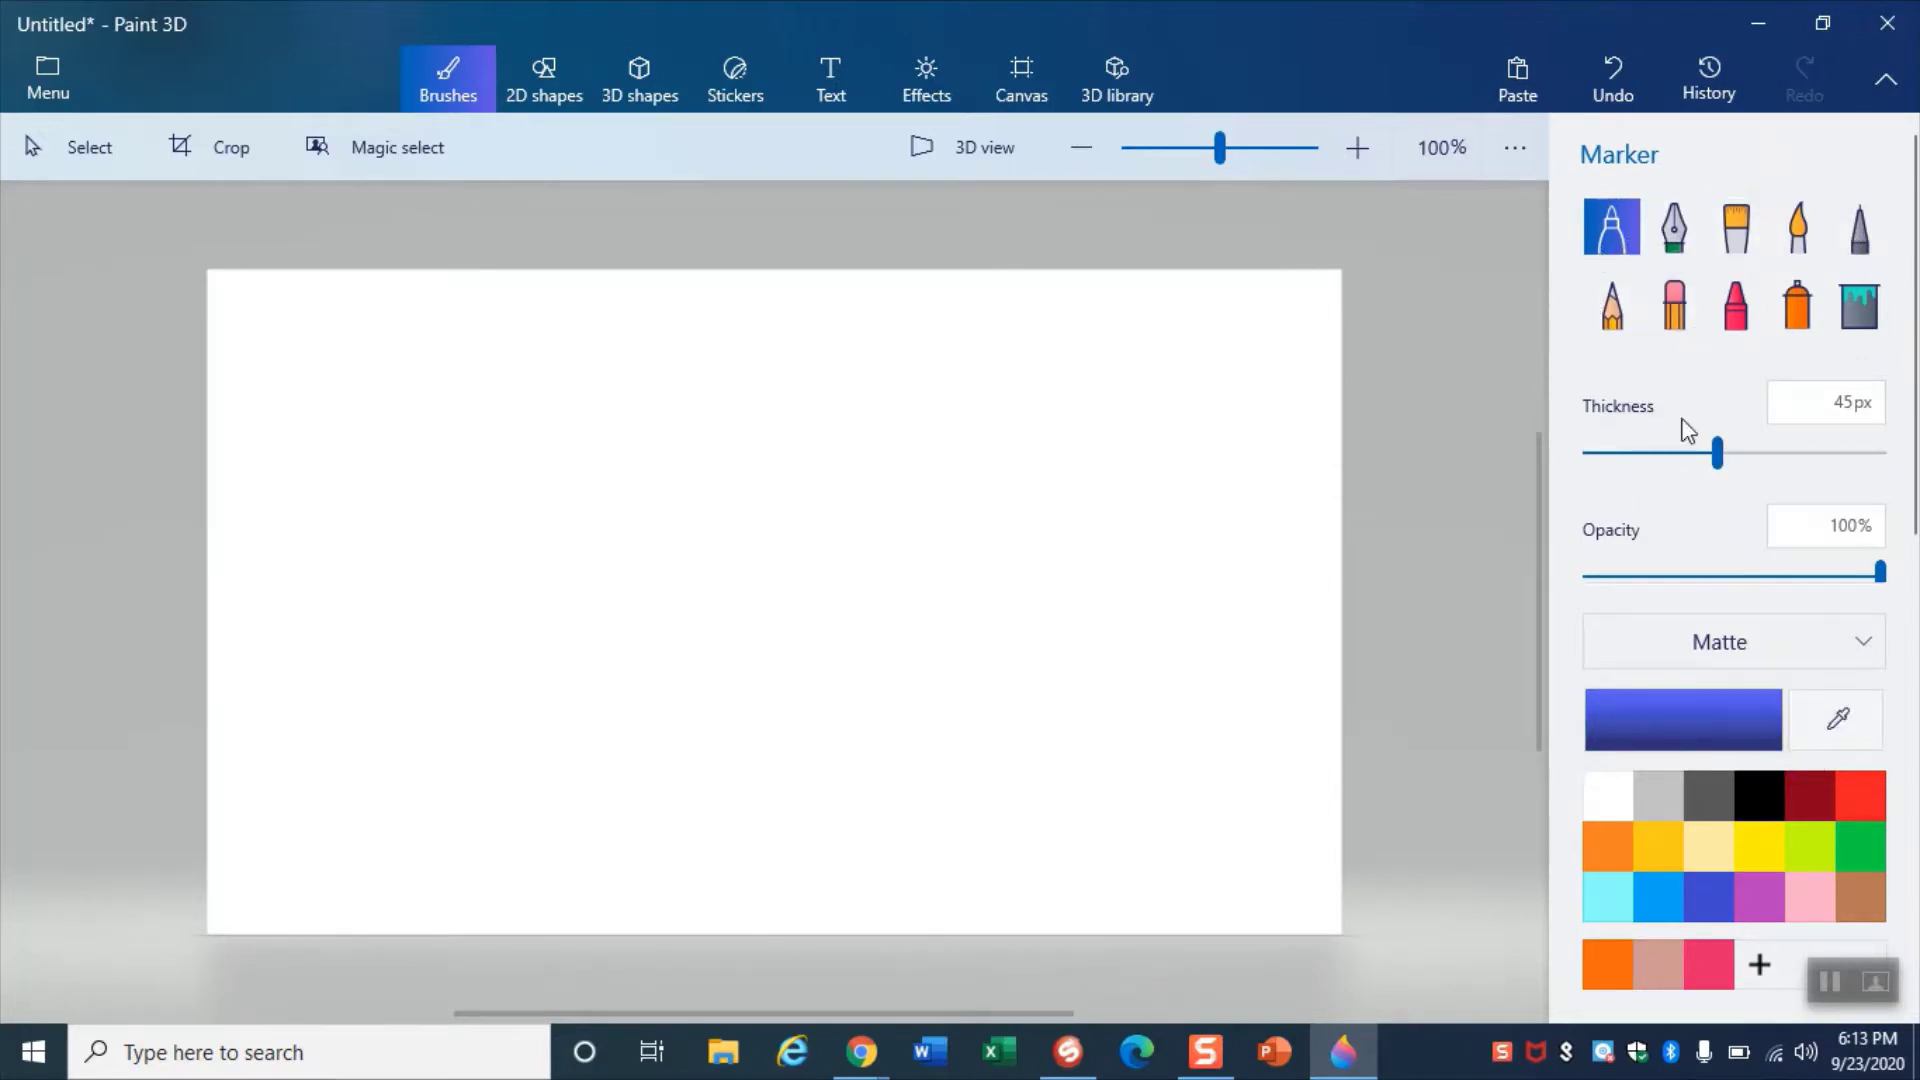
pyautogui.click(1676, 228)
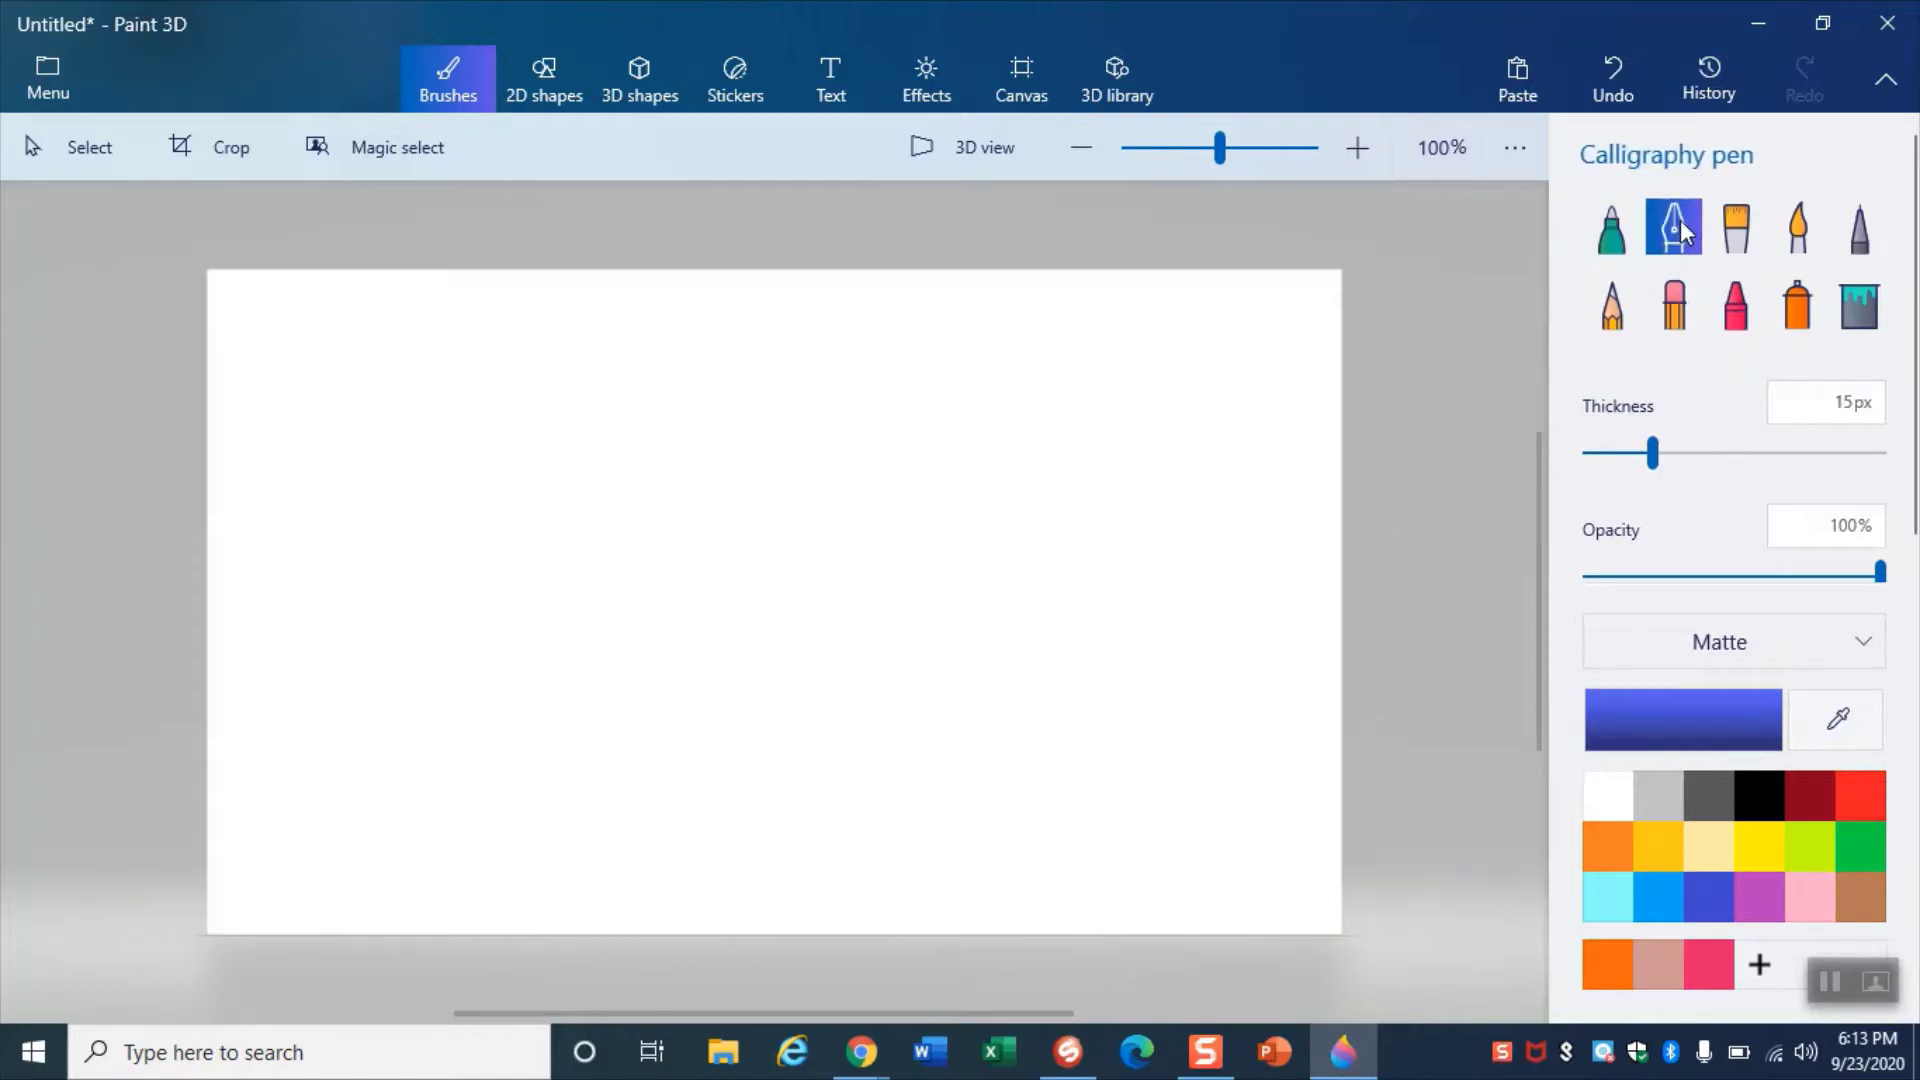
pyautogui.click(1736, 228)
pyautogui.click(1797, 228)
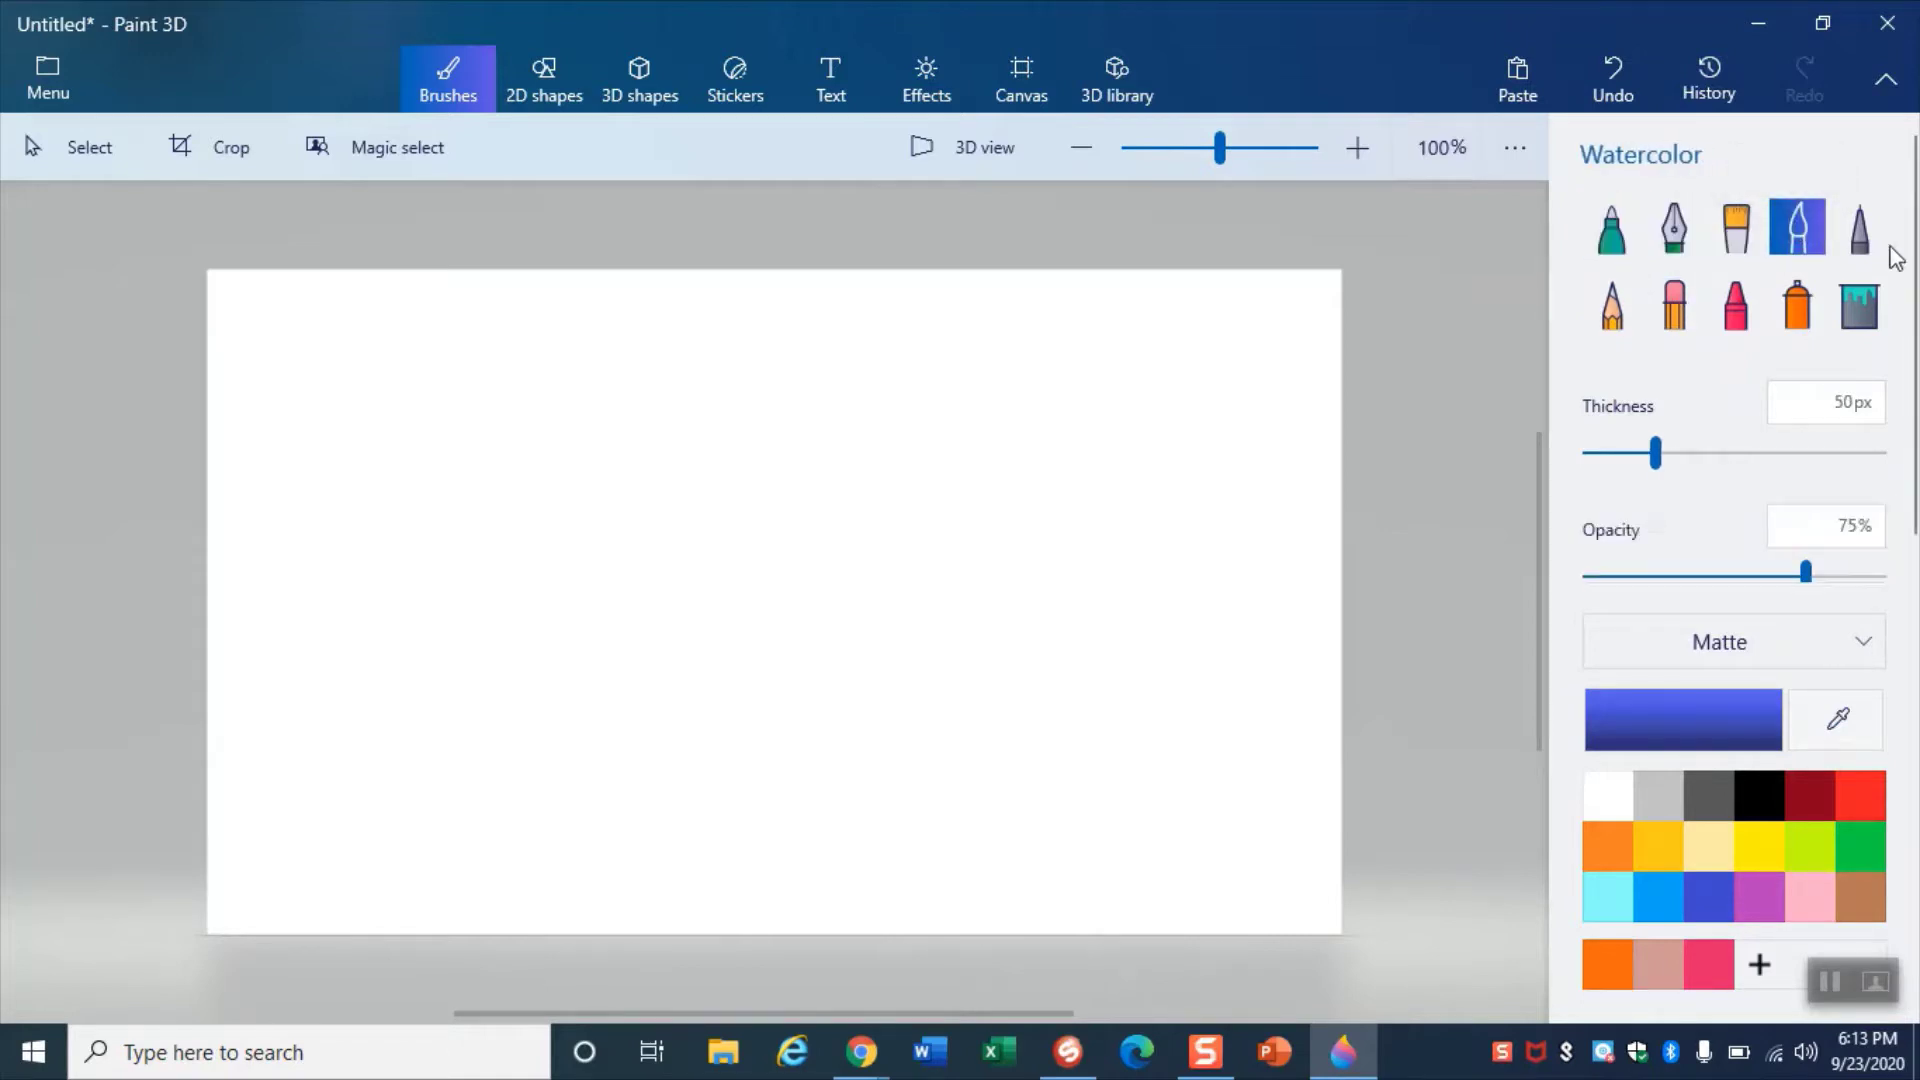
pyautogui.click(1879, 246)
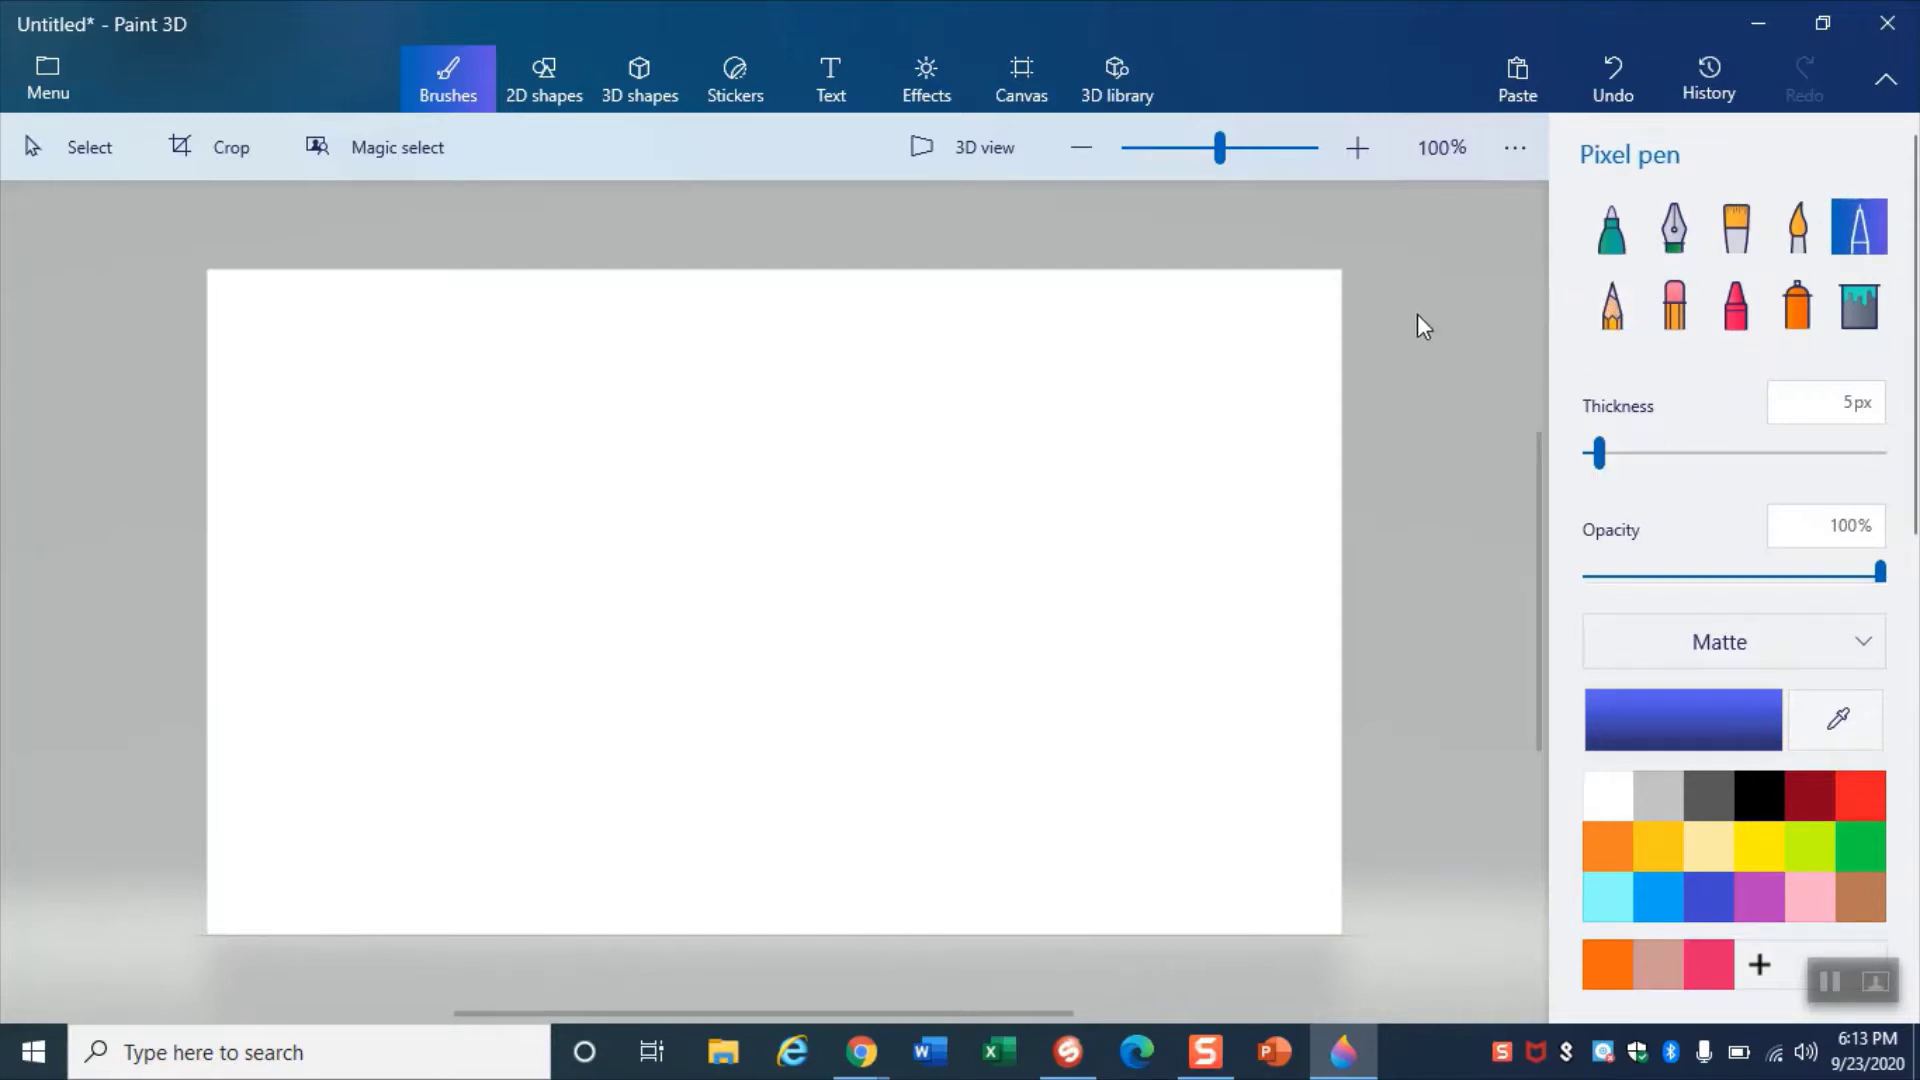
# - Try the pencil's thickness setting, switch to the oil brush and raise its thickness to about 58 px
pyautogui.click(1611, 306)
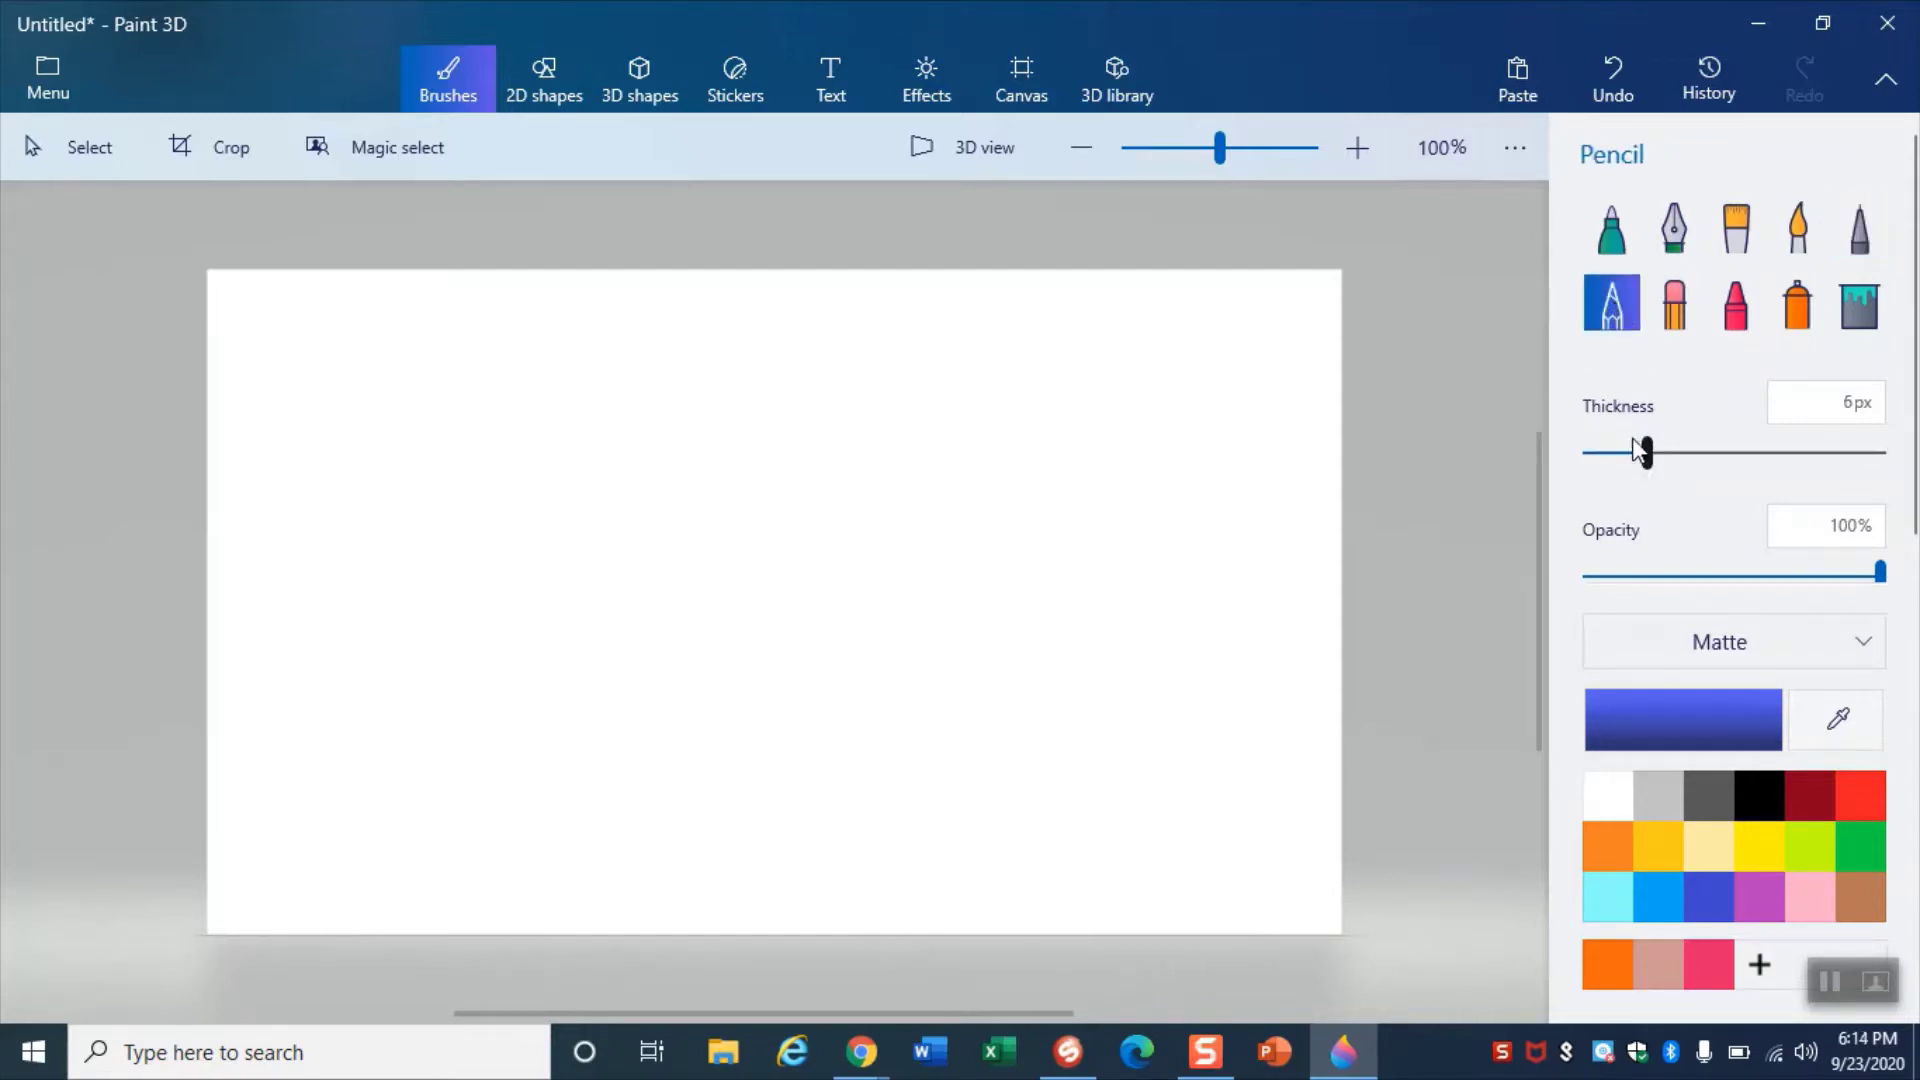
pyautogui.moveTo(1644, 451); pyautogui.dragTo(1662, 455)
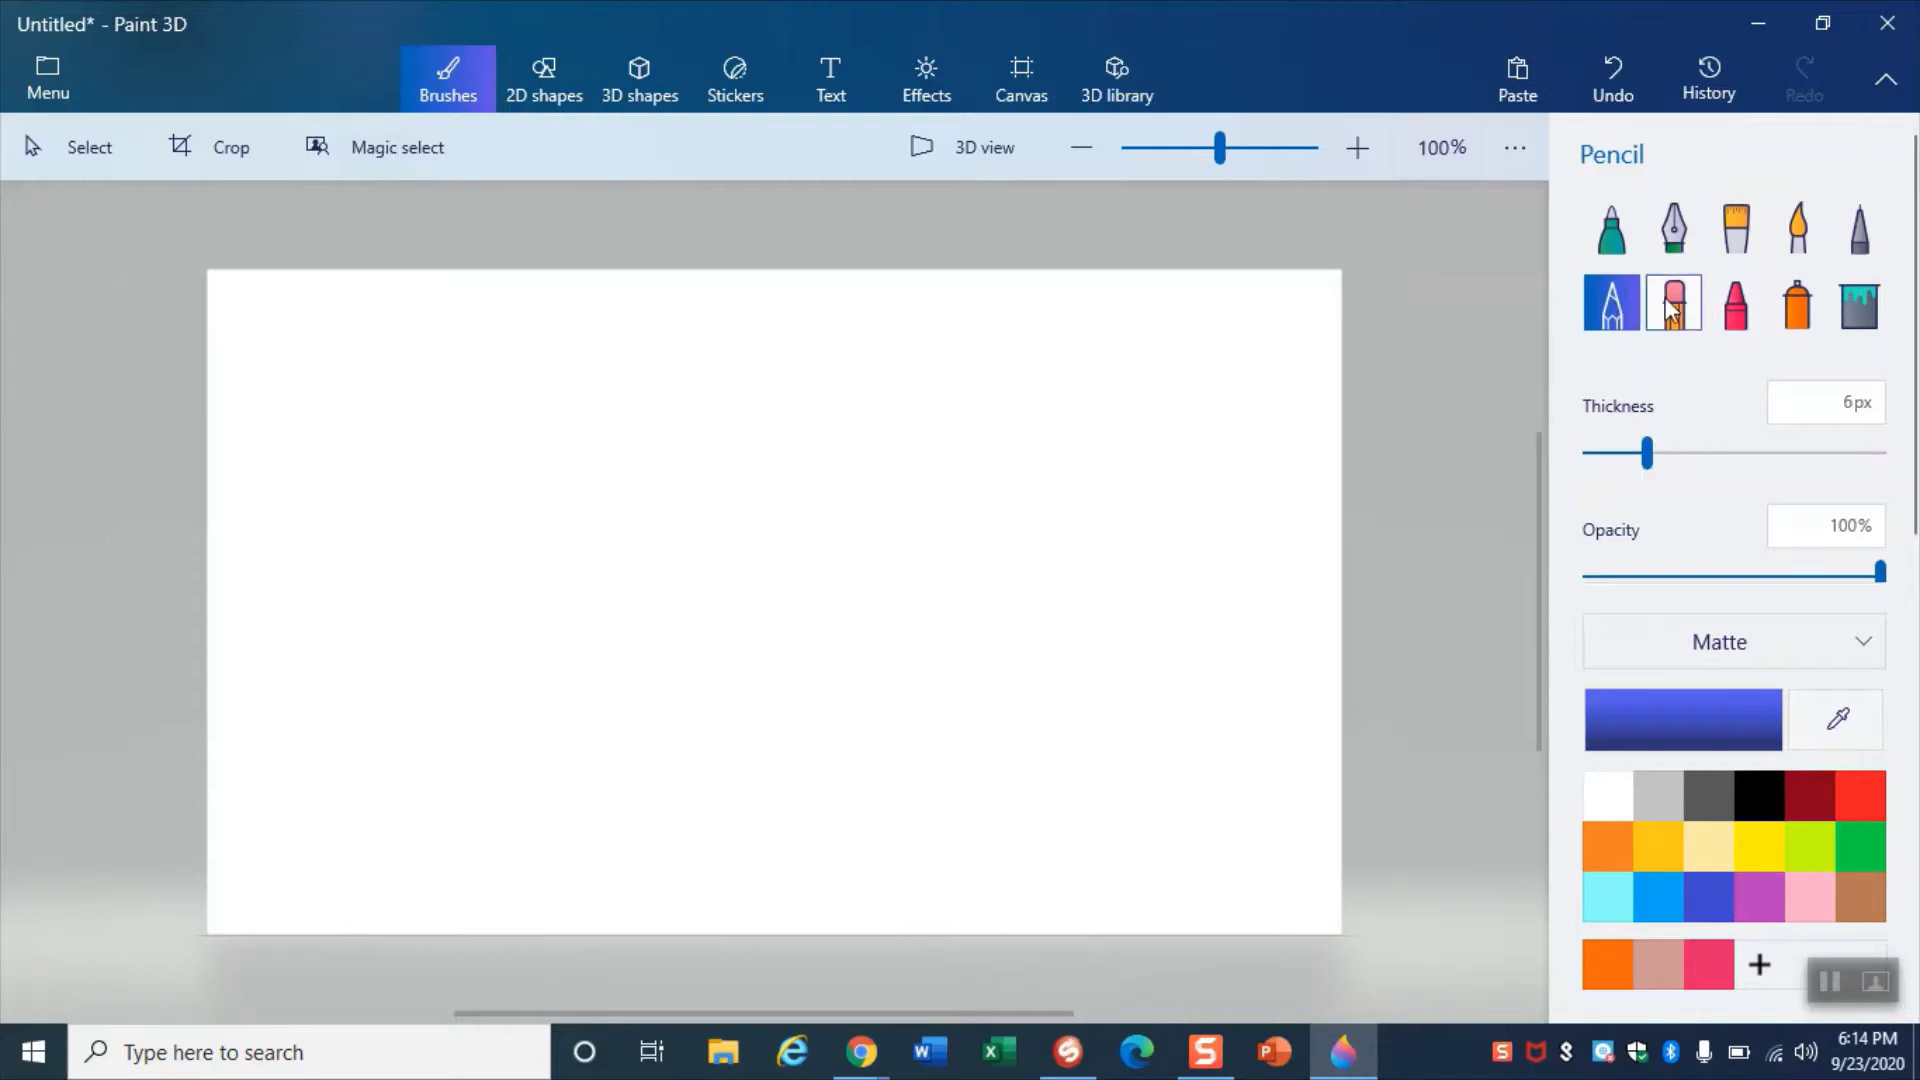
pyautogui.click(1736, 229)
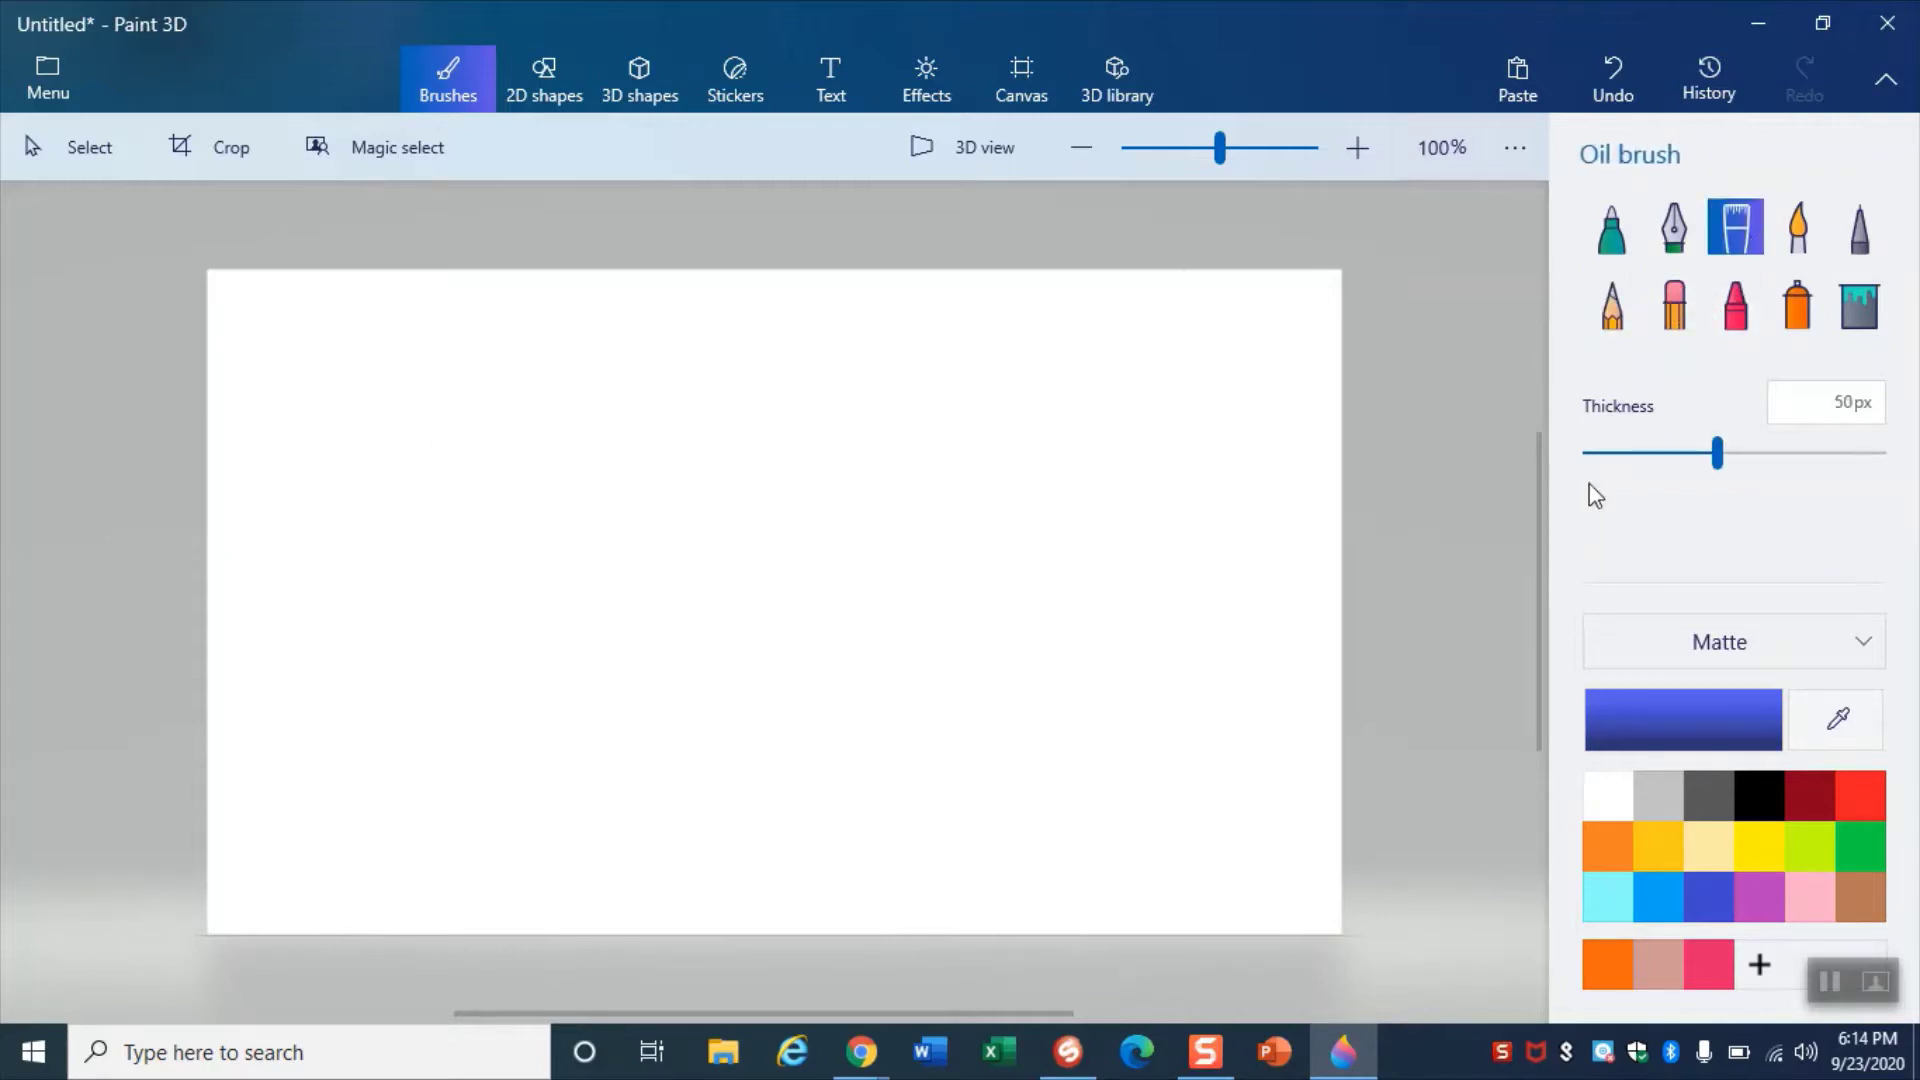
pyautogui.moveTo(1716, 452); pyautogui.dragTo(1738, 454)
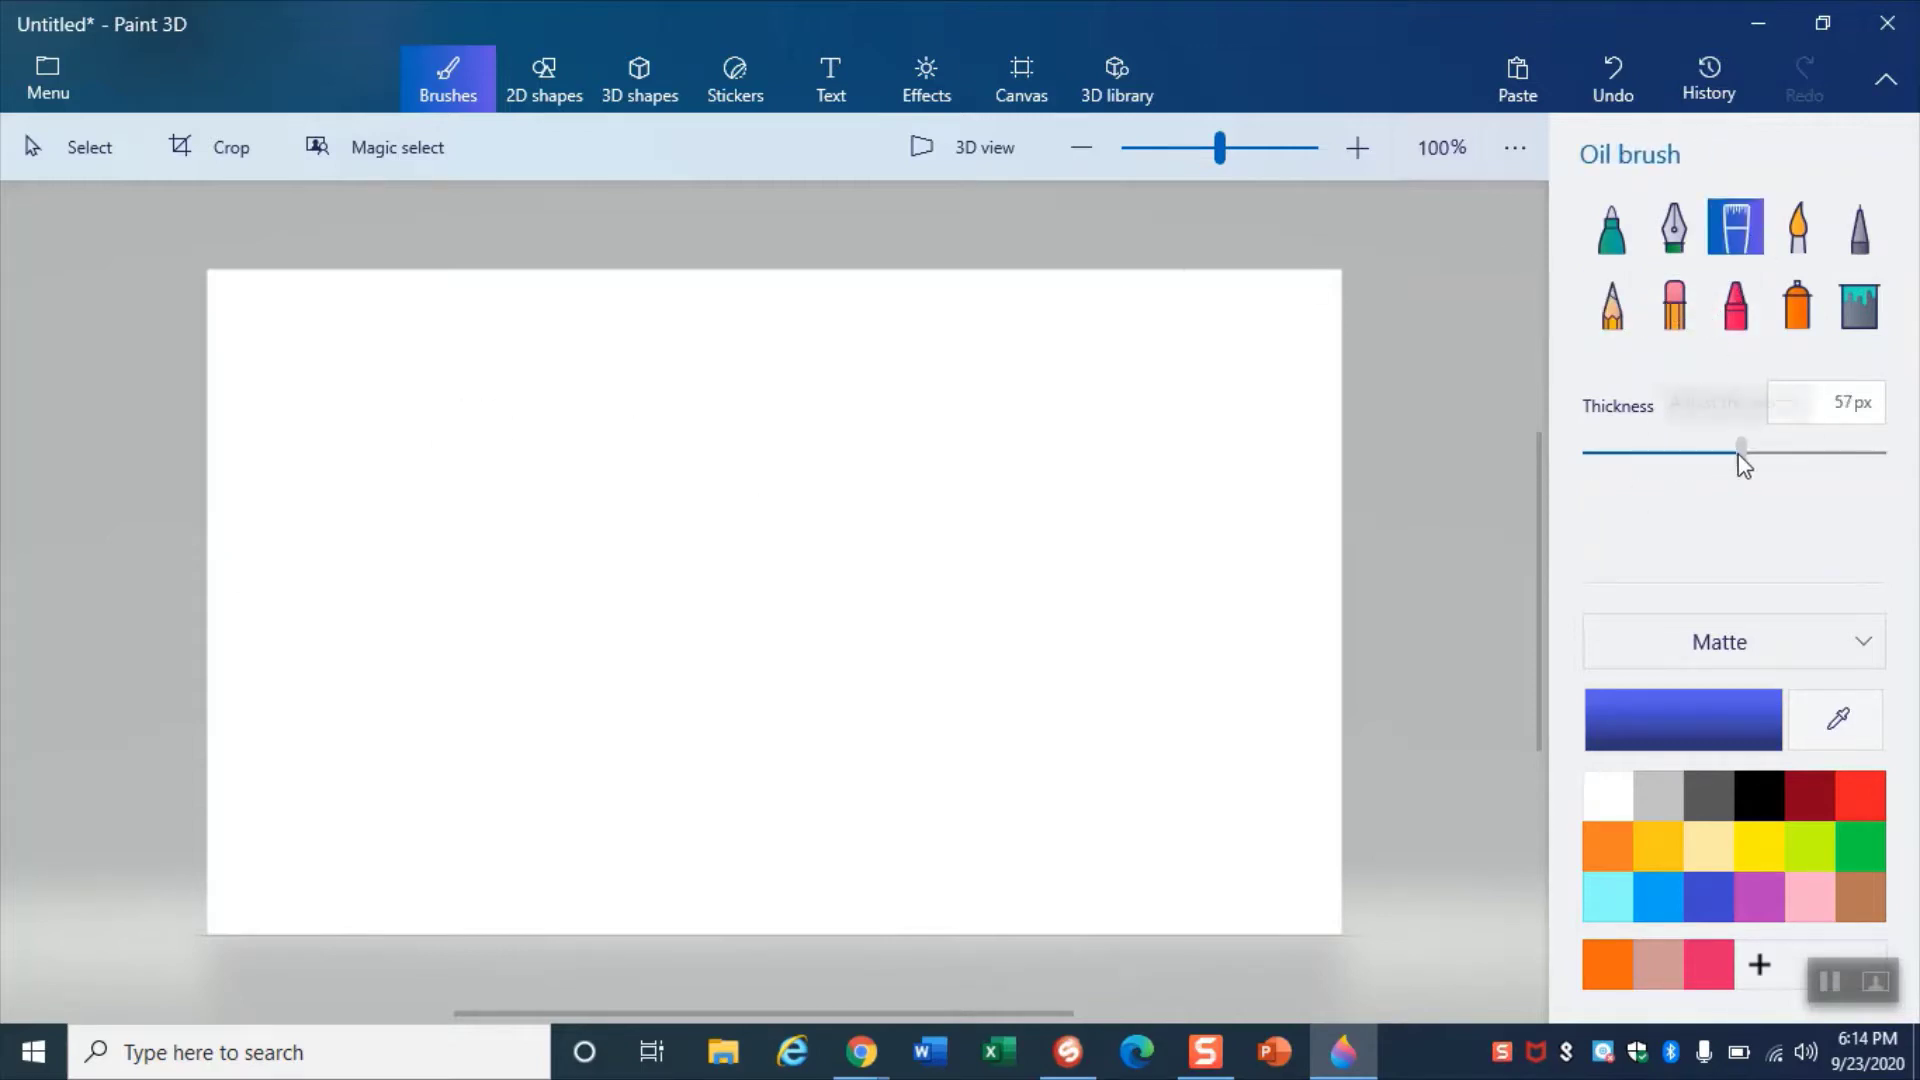
# - Fill the canvas with the current indigo, and refill it with a new custom dark navy color, hex 1f223b
pyautogui.click(1860, 306)
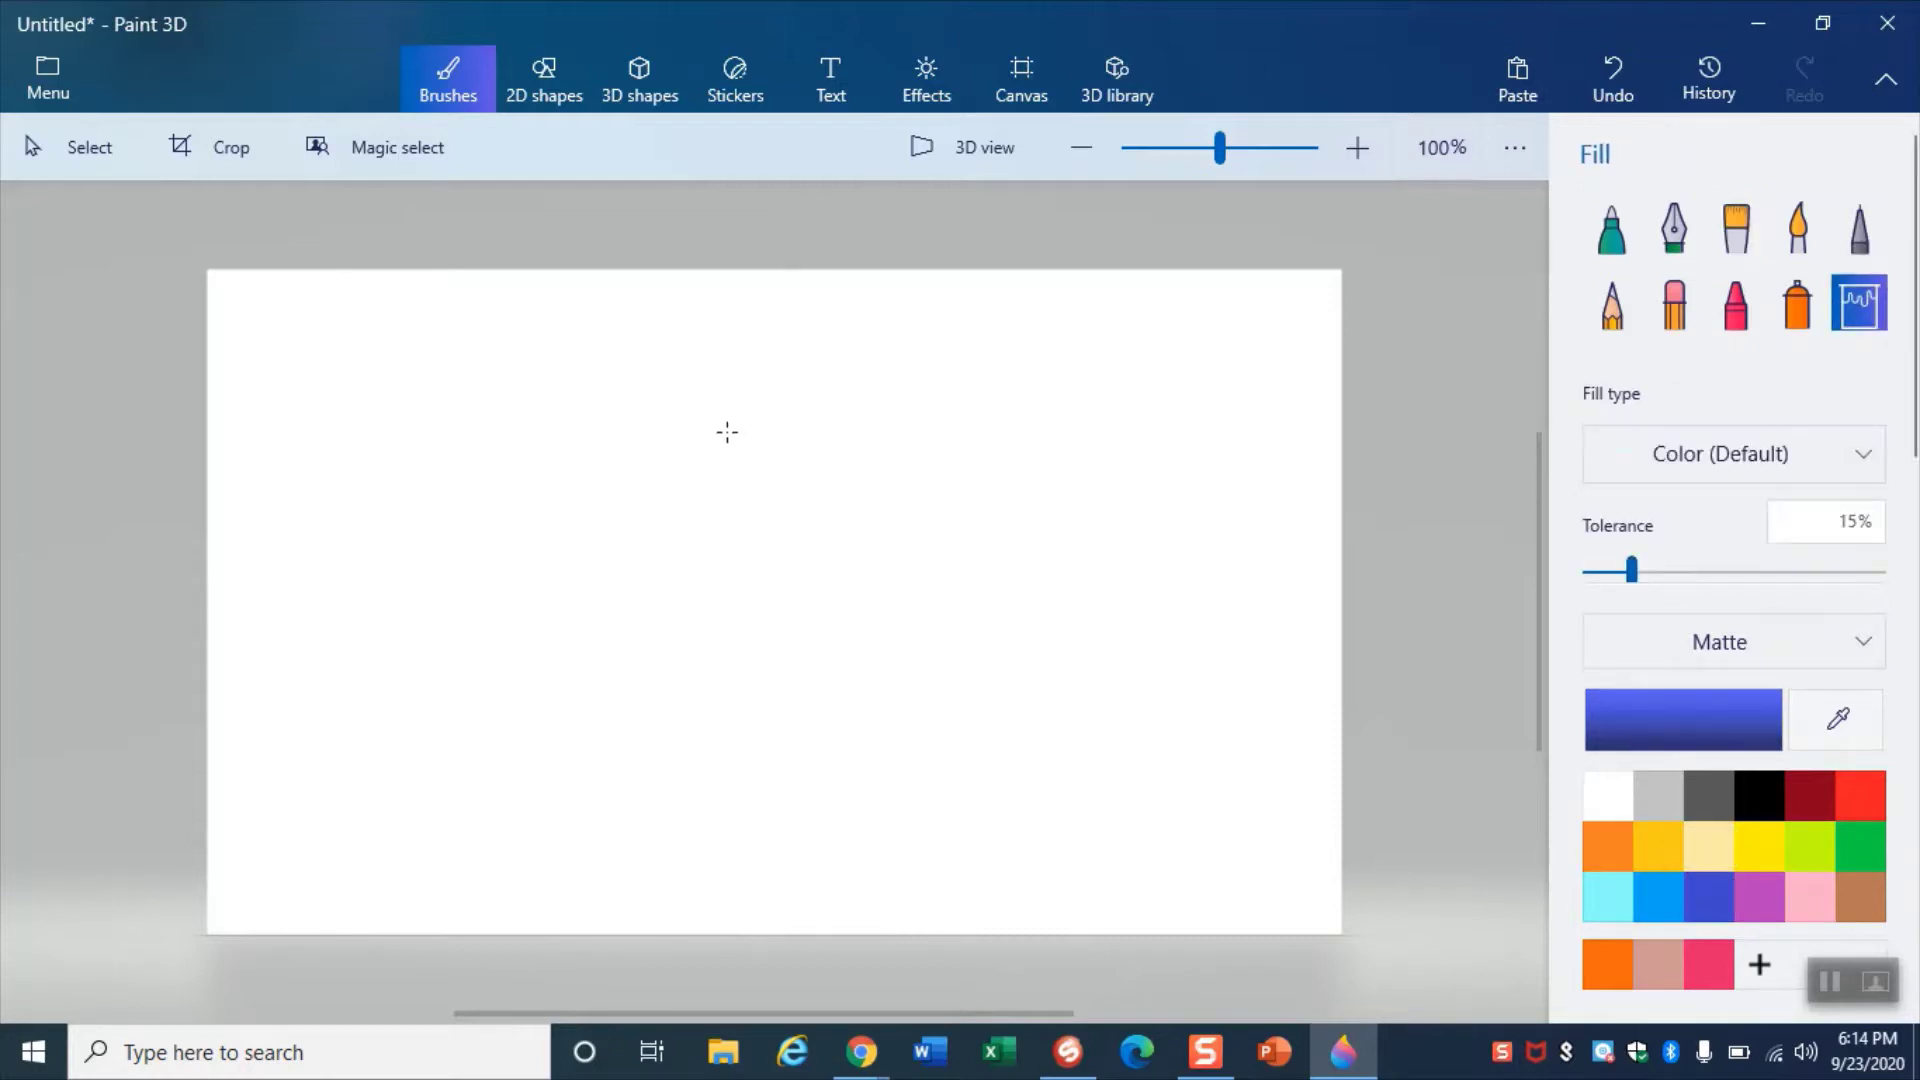
pyautogui.click(537, 362)
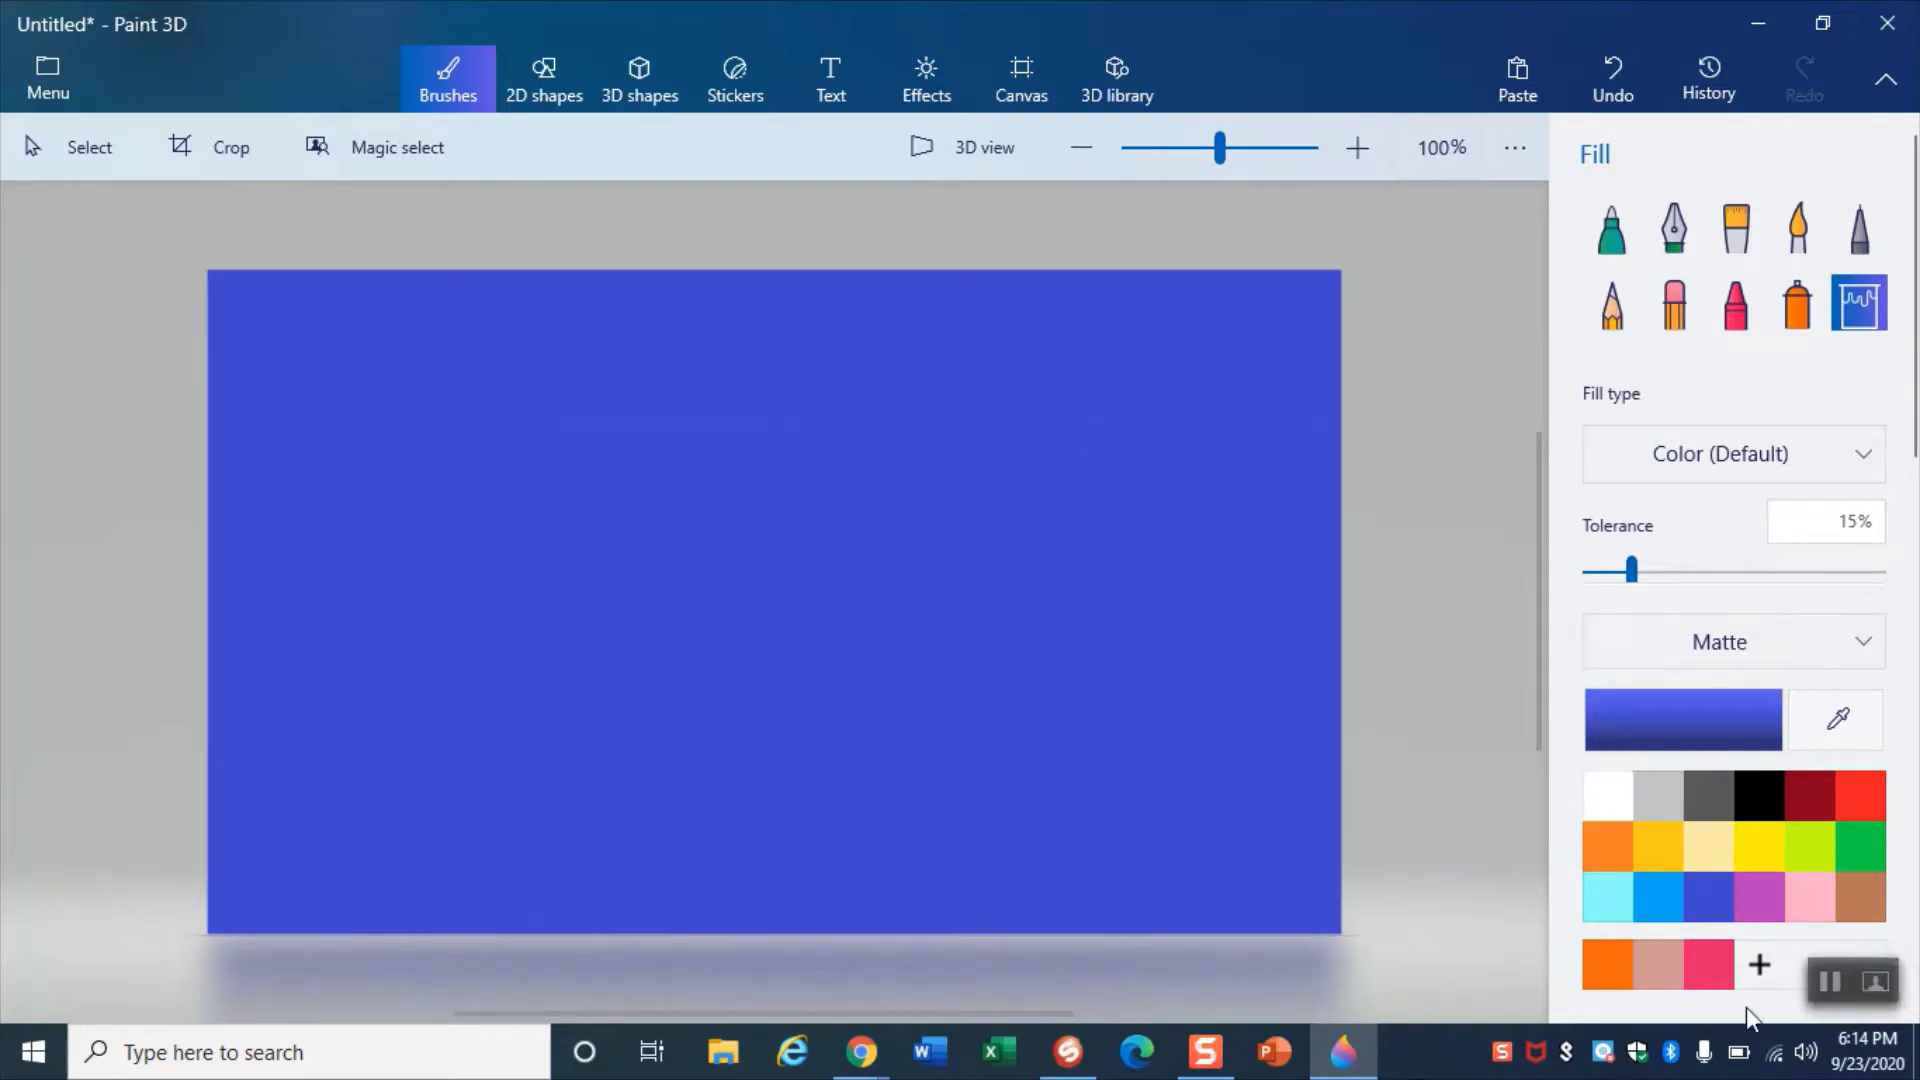
pyautogui.click(1759, 965)
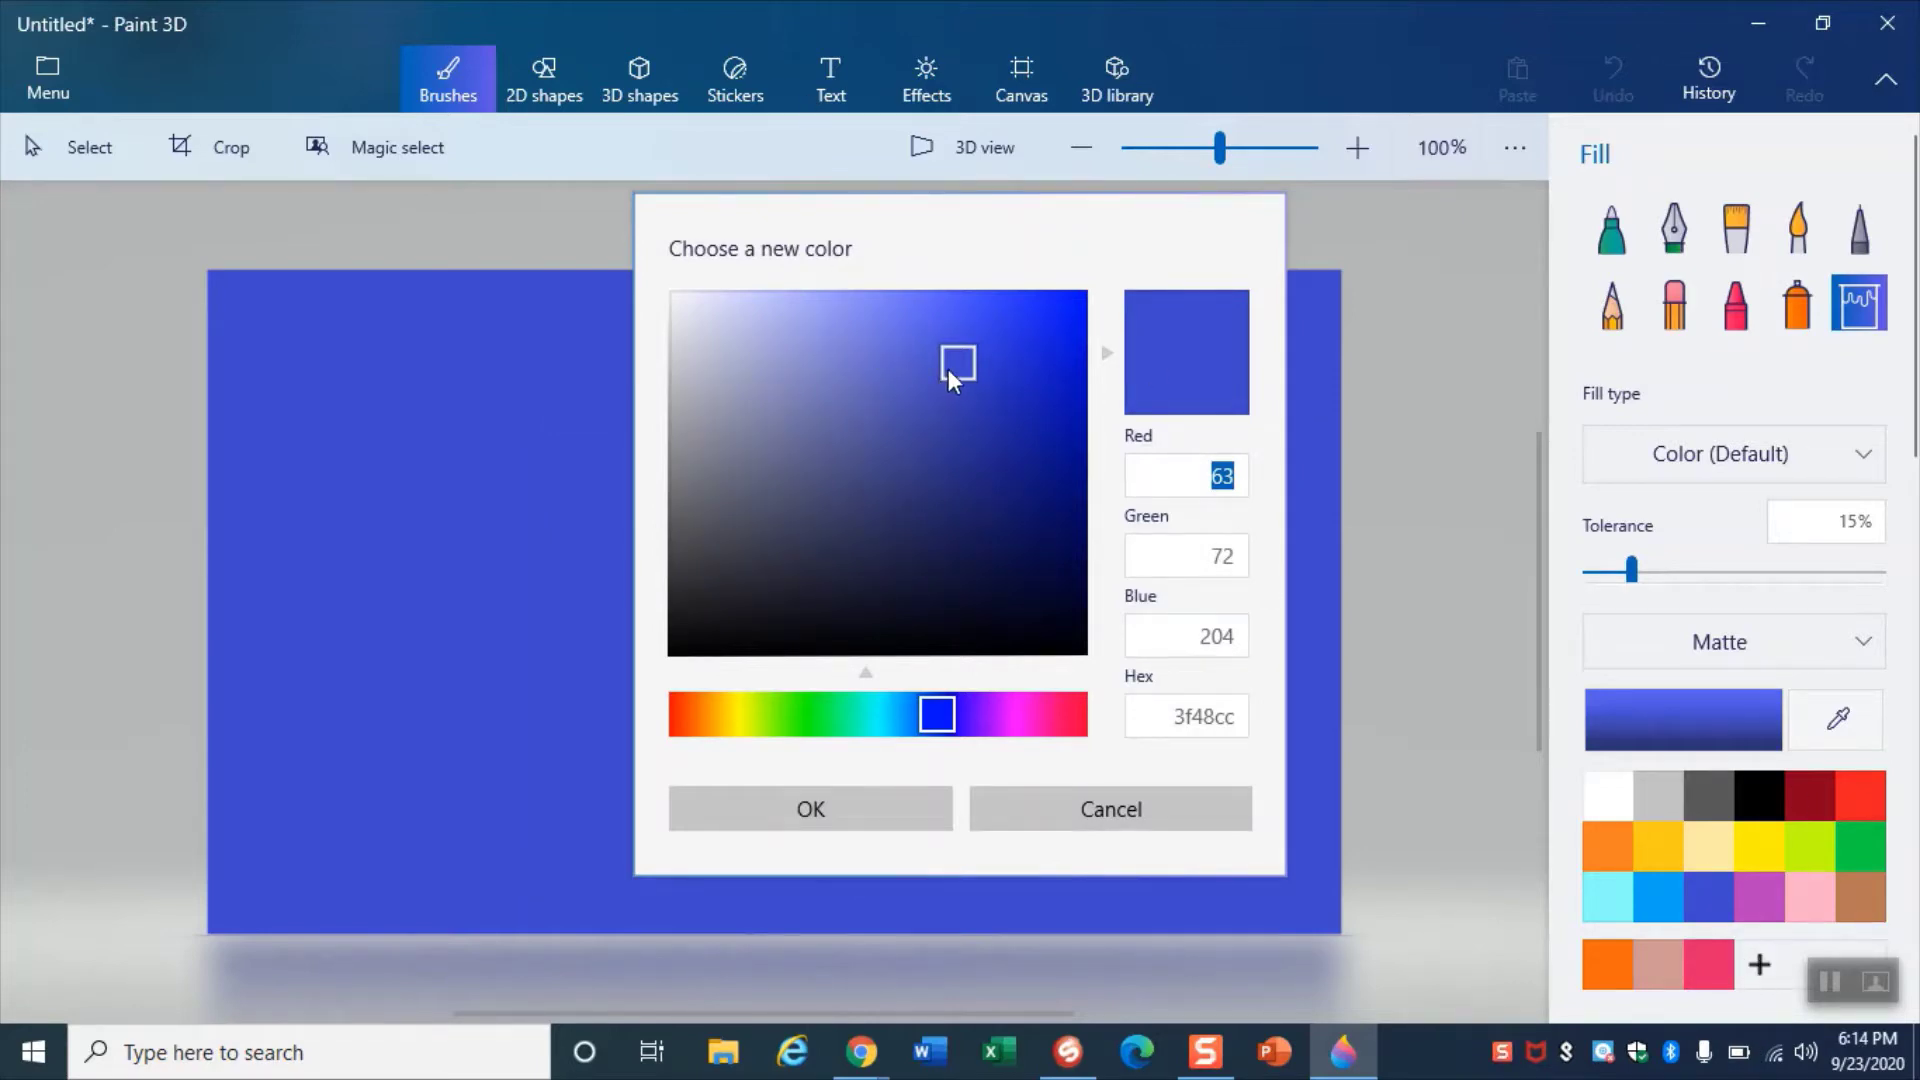
pyautogui.moveTo(948, 369); pyautogui.dragTo(920, 538)
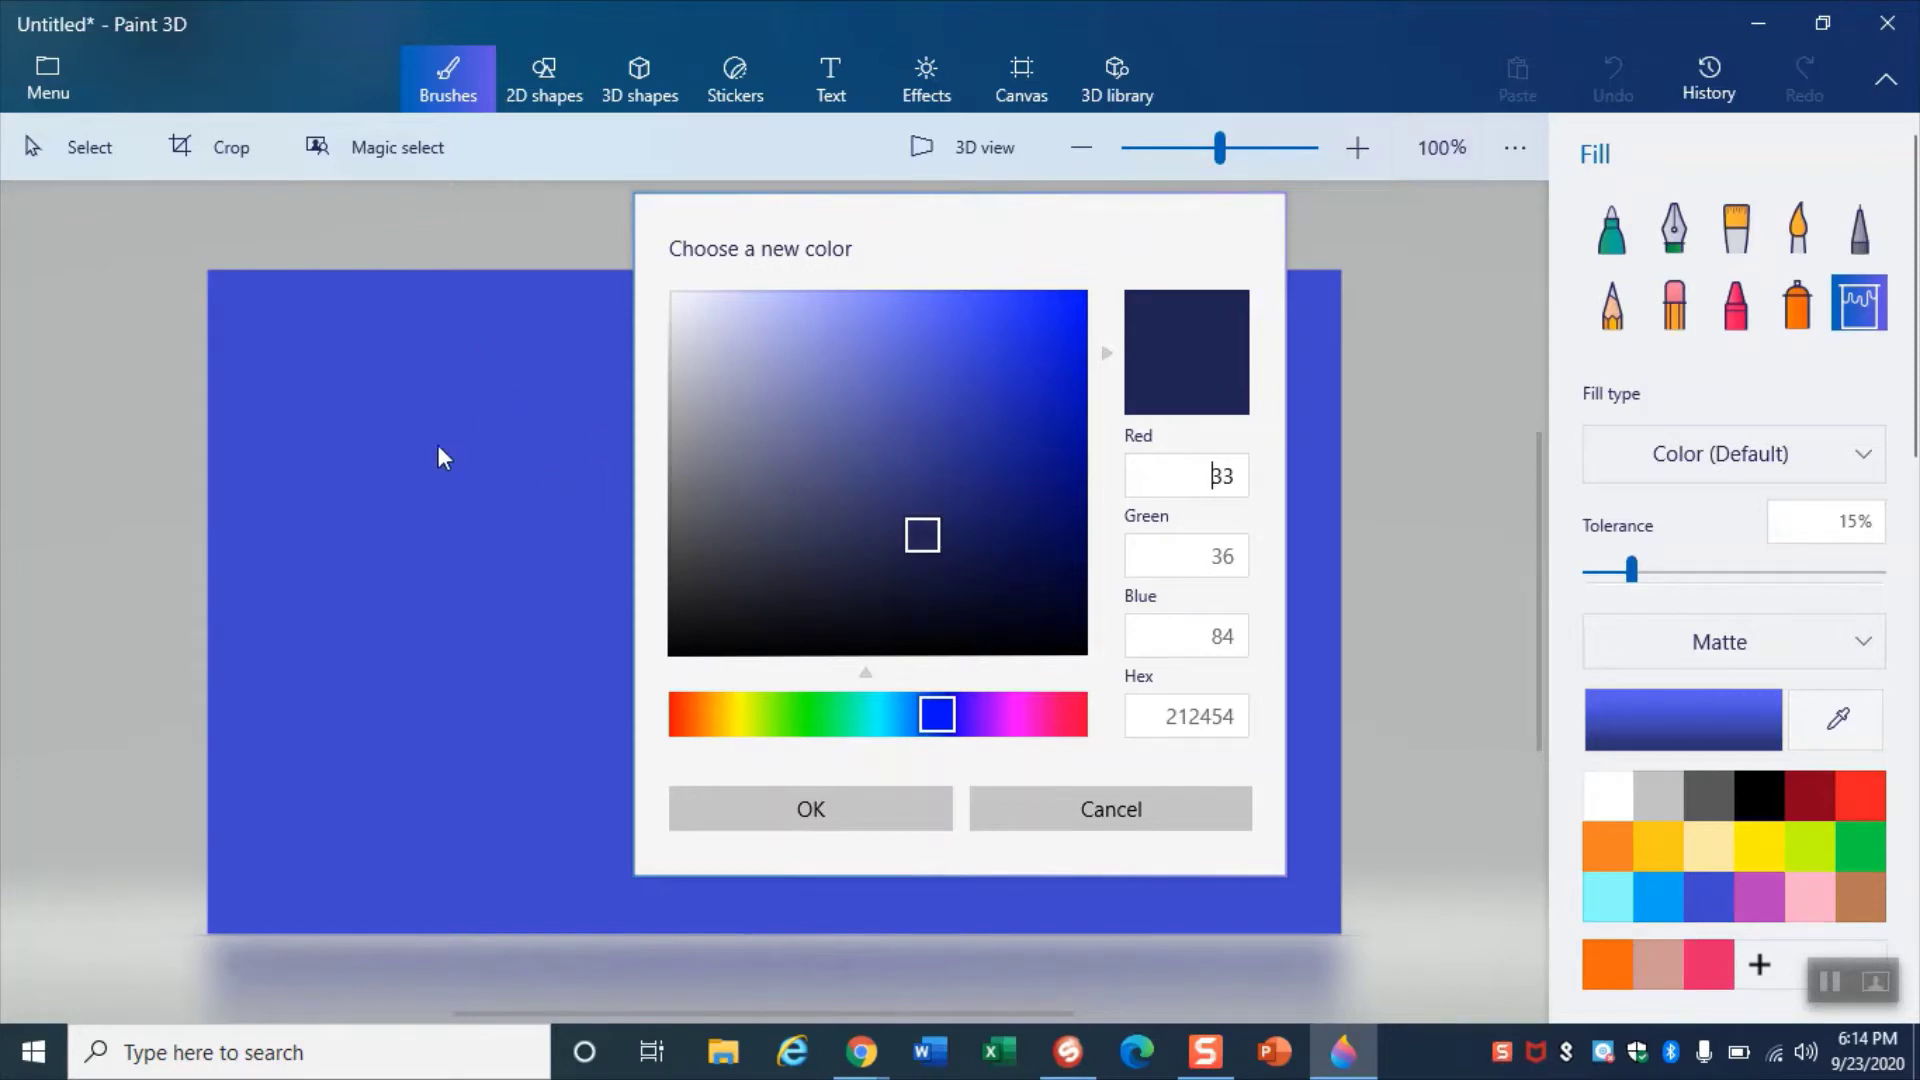
pyautogui.moveTo(942, 727)
pyautogui.mouseDown()
pyautogui.moveTo(1010, 735)
pyautogui.moveTo(860, 745)
pyautogui.moveTo(955, 757)
pyautogui.moveTo(935, 730)
pyautogui.mouseUp()
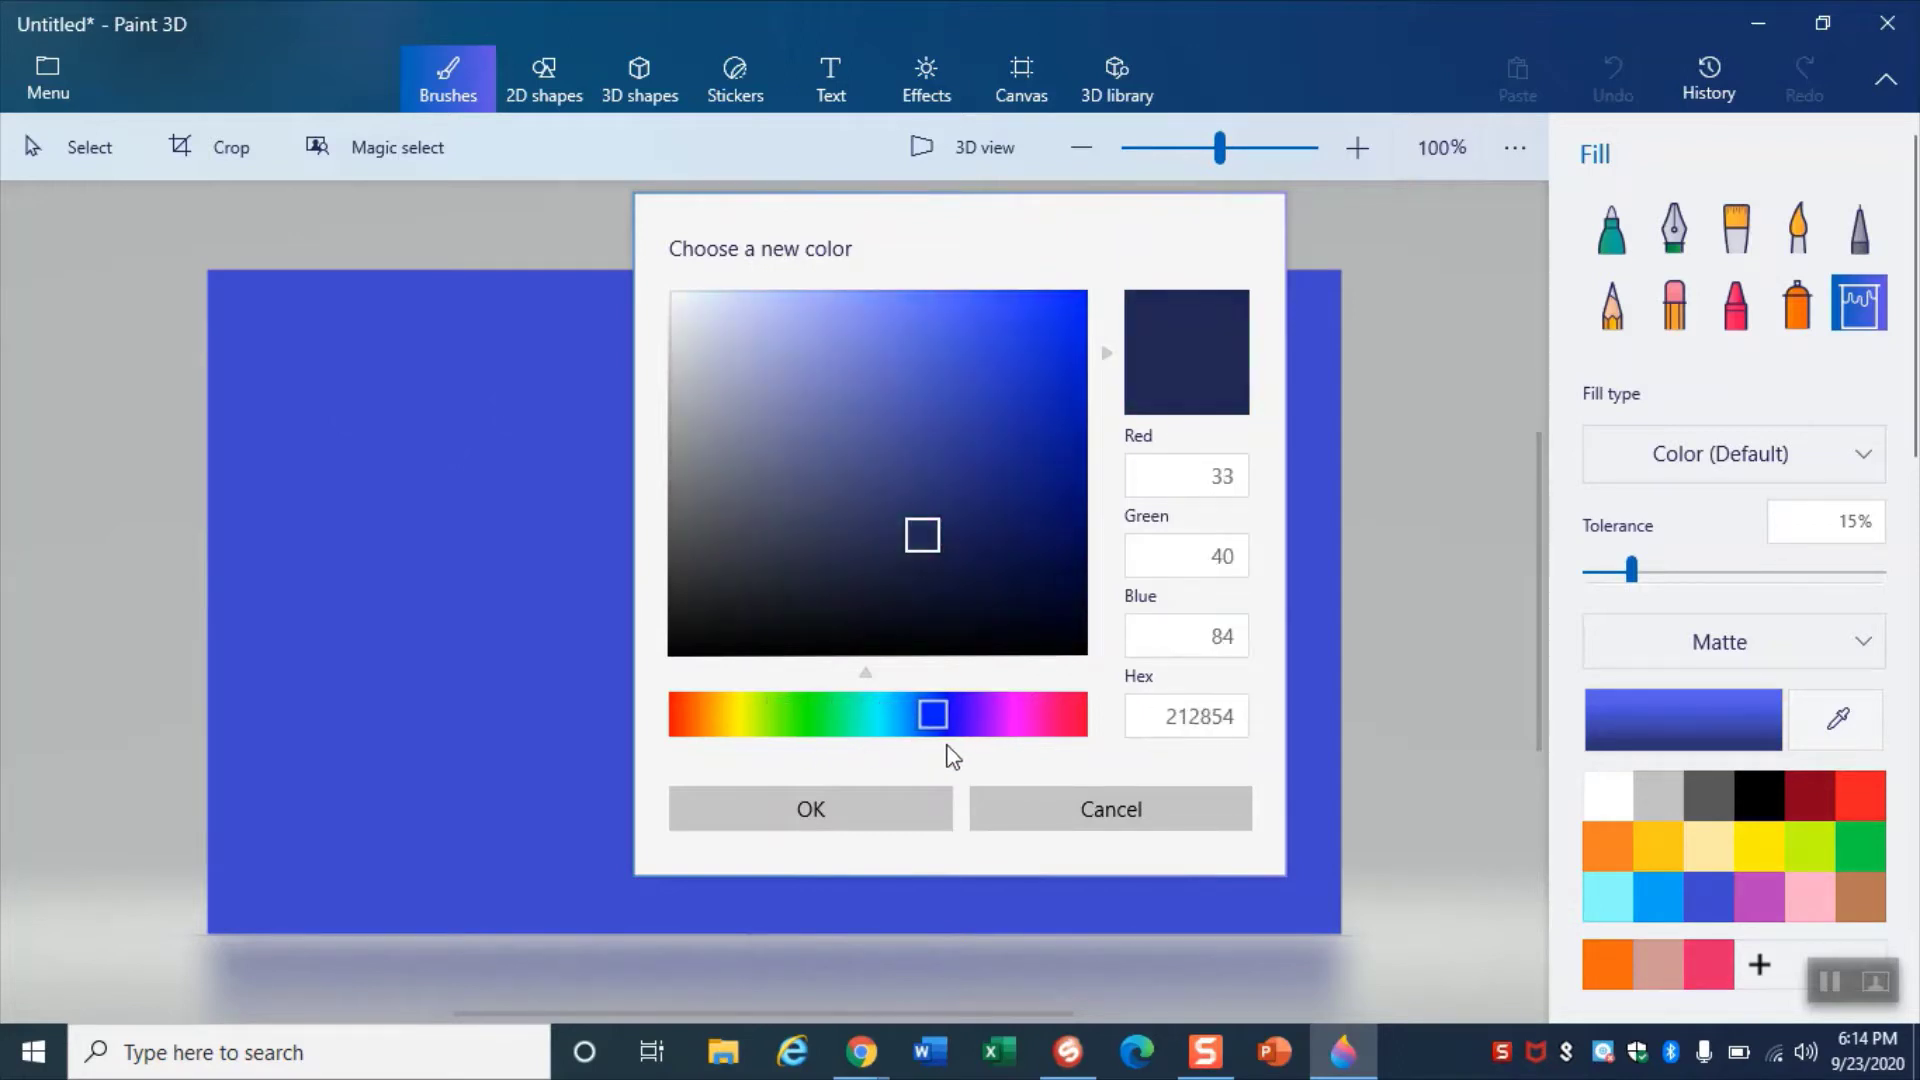
pyautogui.moveTo(922, 520); pyautogui.dragTo(874, 574)
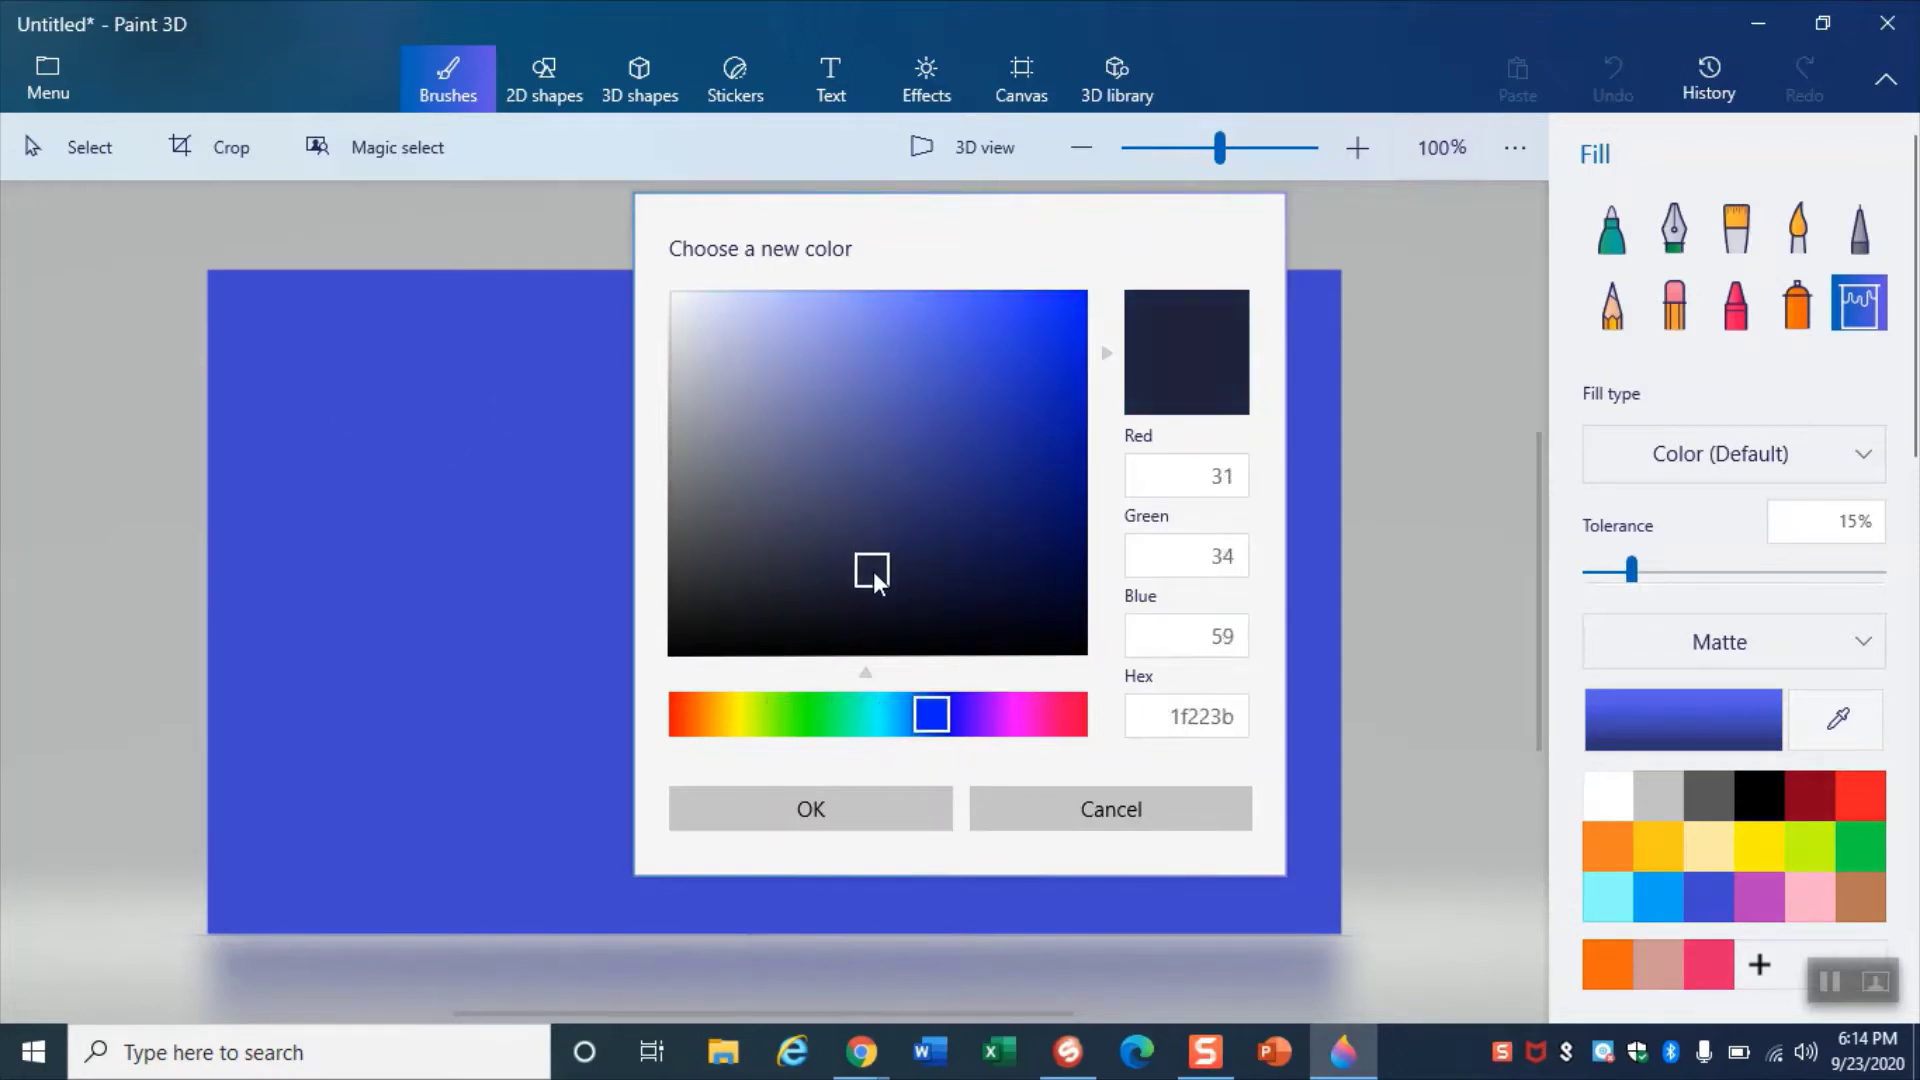
pyautogui.click(923, 807)
pyautogui.click(789, 547)
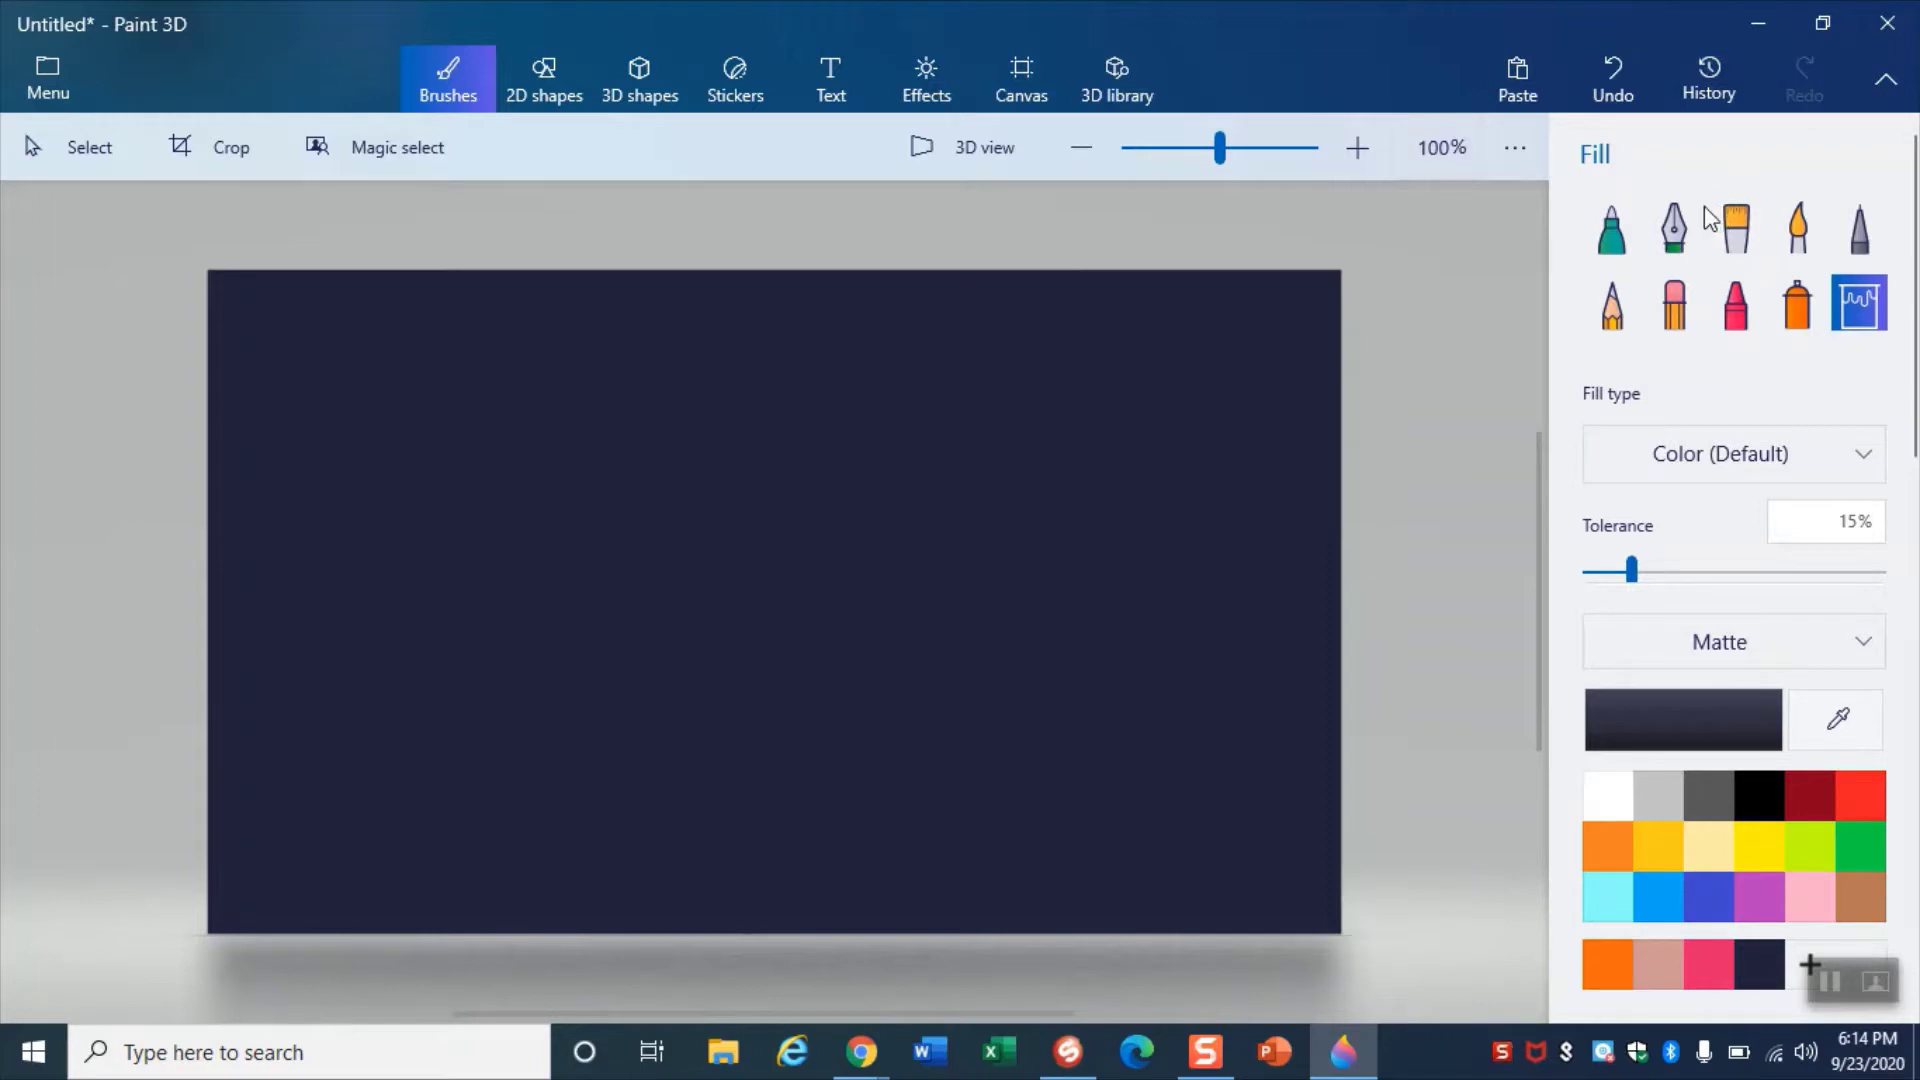
# - Paint the upper half of the canvas in matte bright blue with the oil brush at 100 px thickness
pyautogui.click(1736, 245)
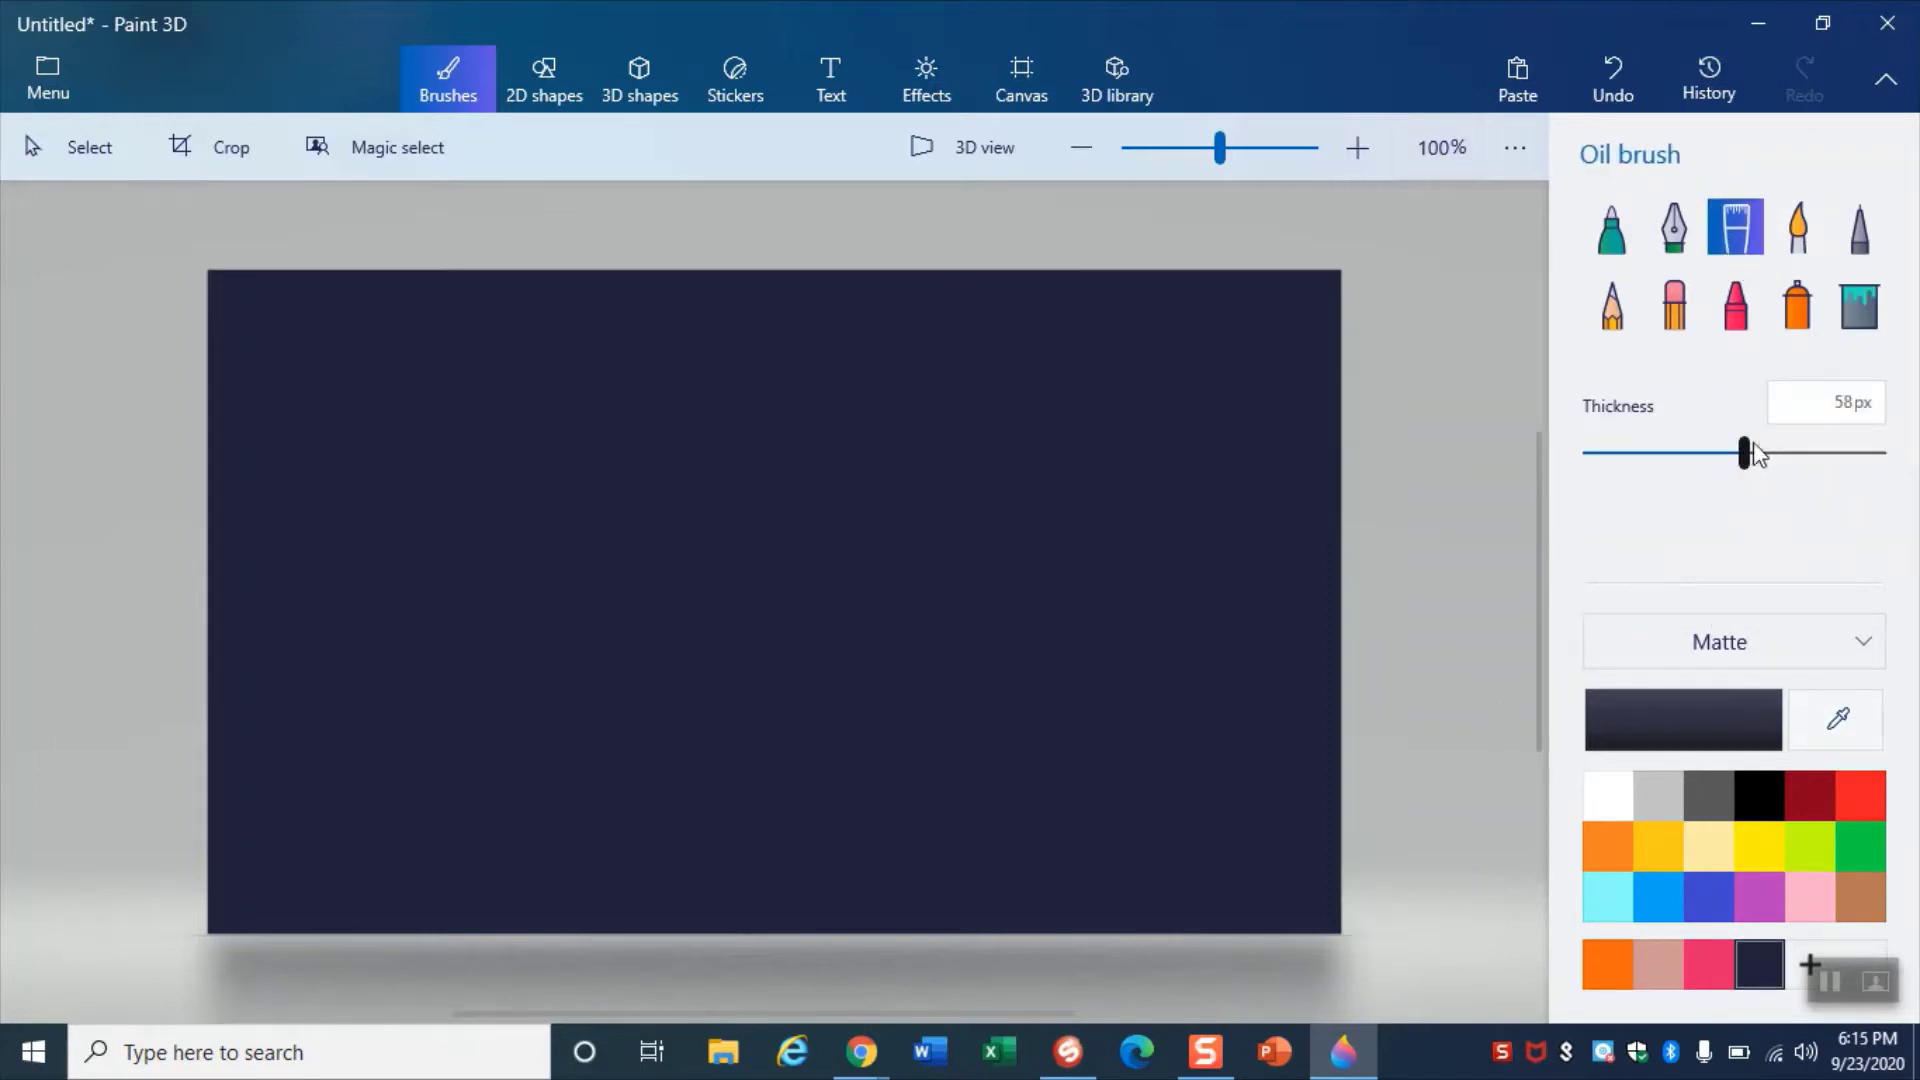
pyautogui.moveTo(1743, 452); pyautogui.dragTo(1709, 455)
pyautogui.click(1620, 893)
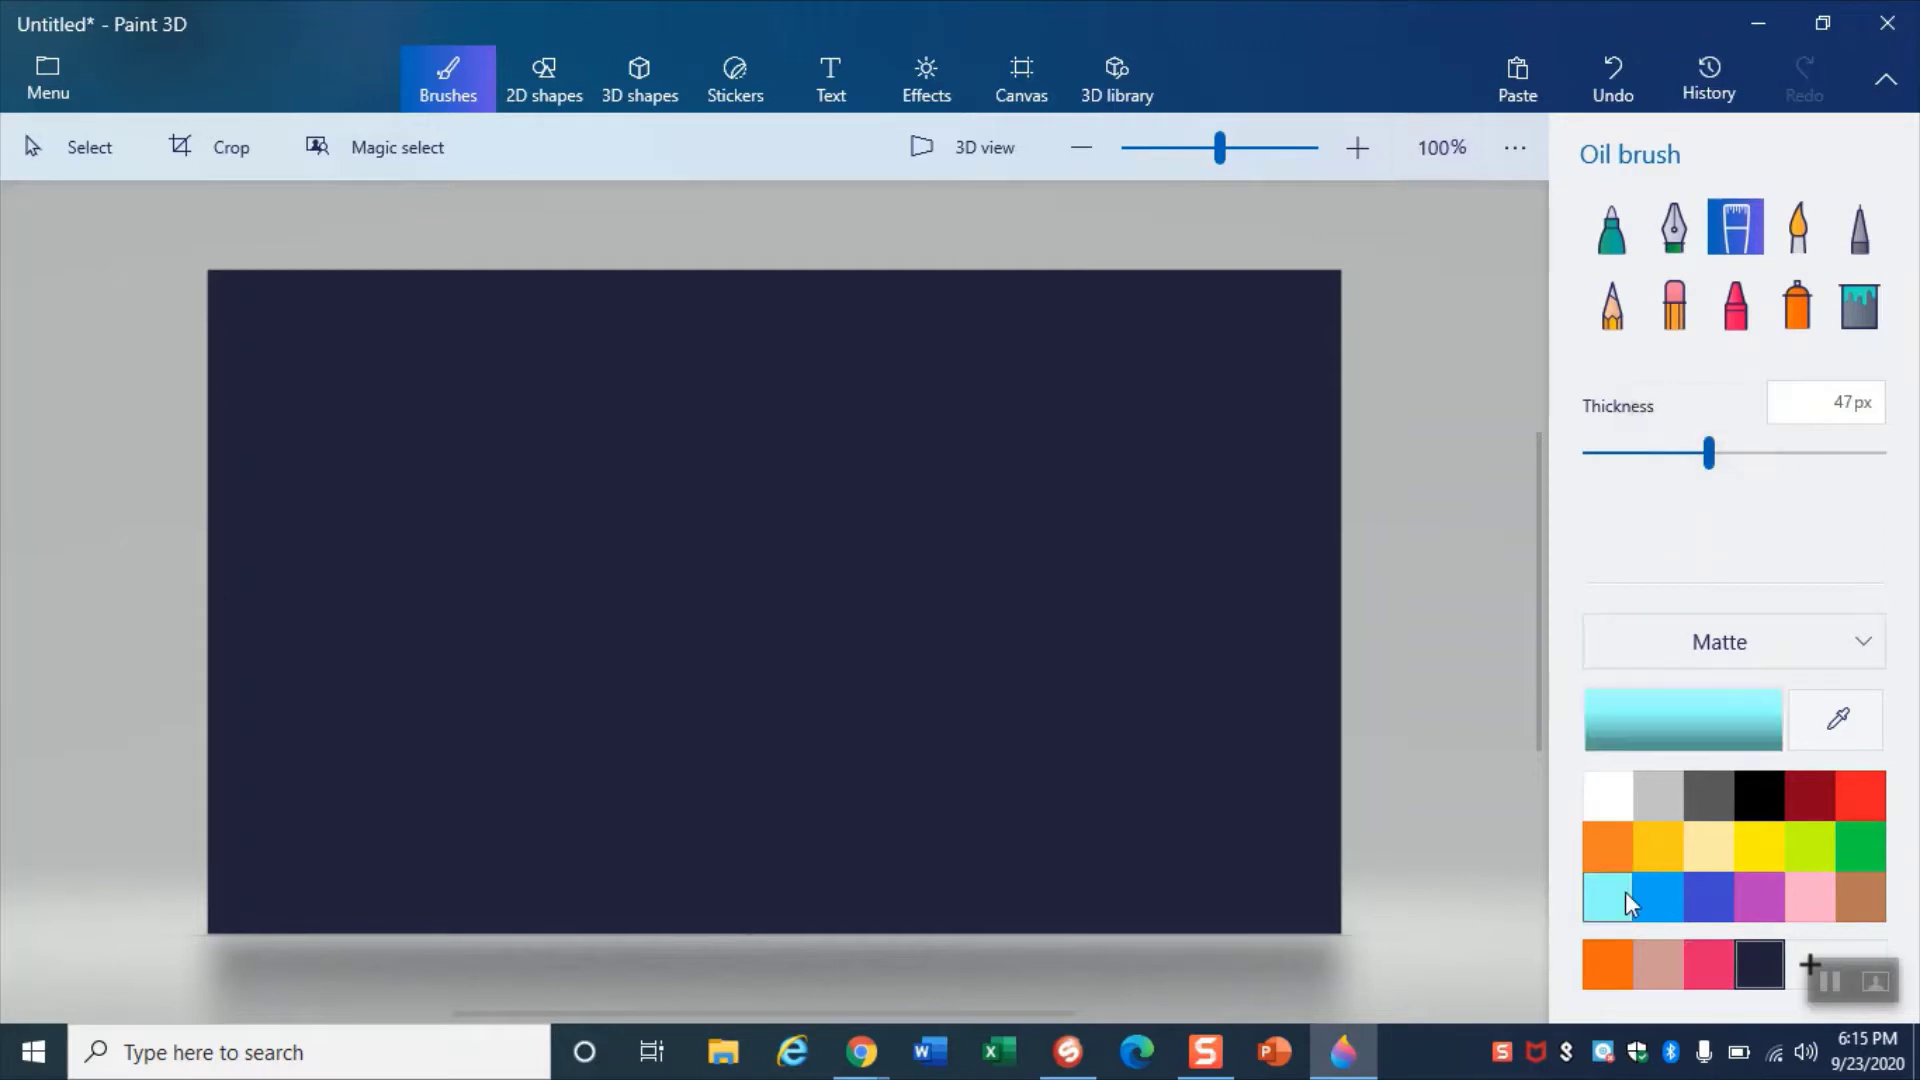
pyautogui.click(1648, 896)
pyautogui.moveTo(1710, 455); pyautogui.dragTo(1880, 455)
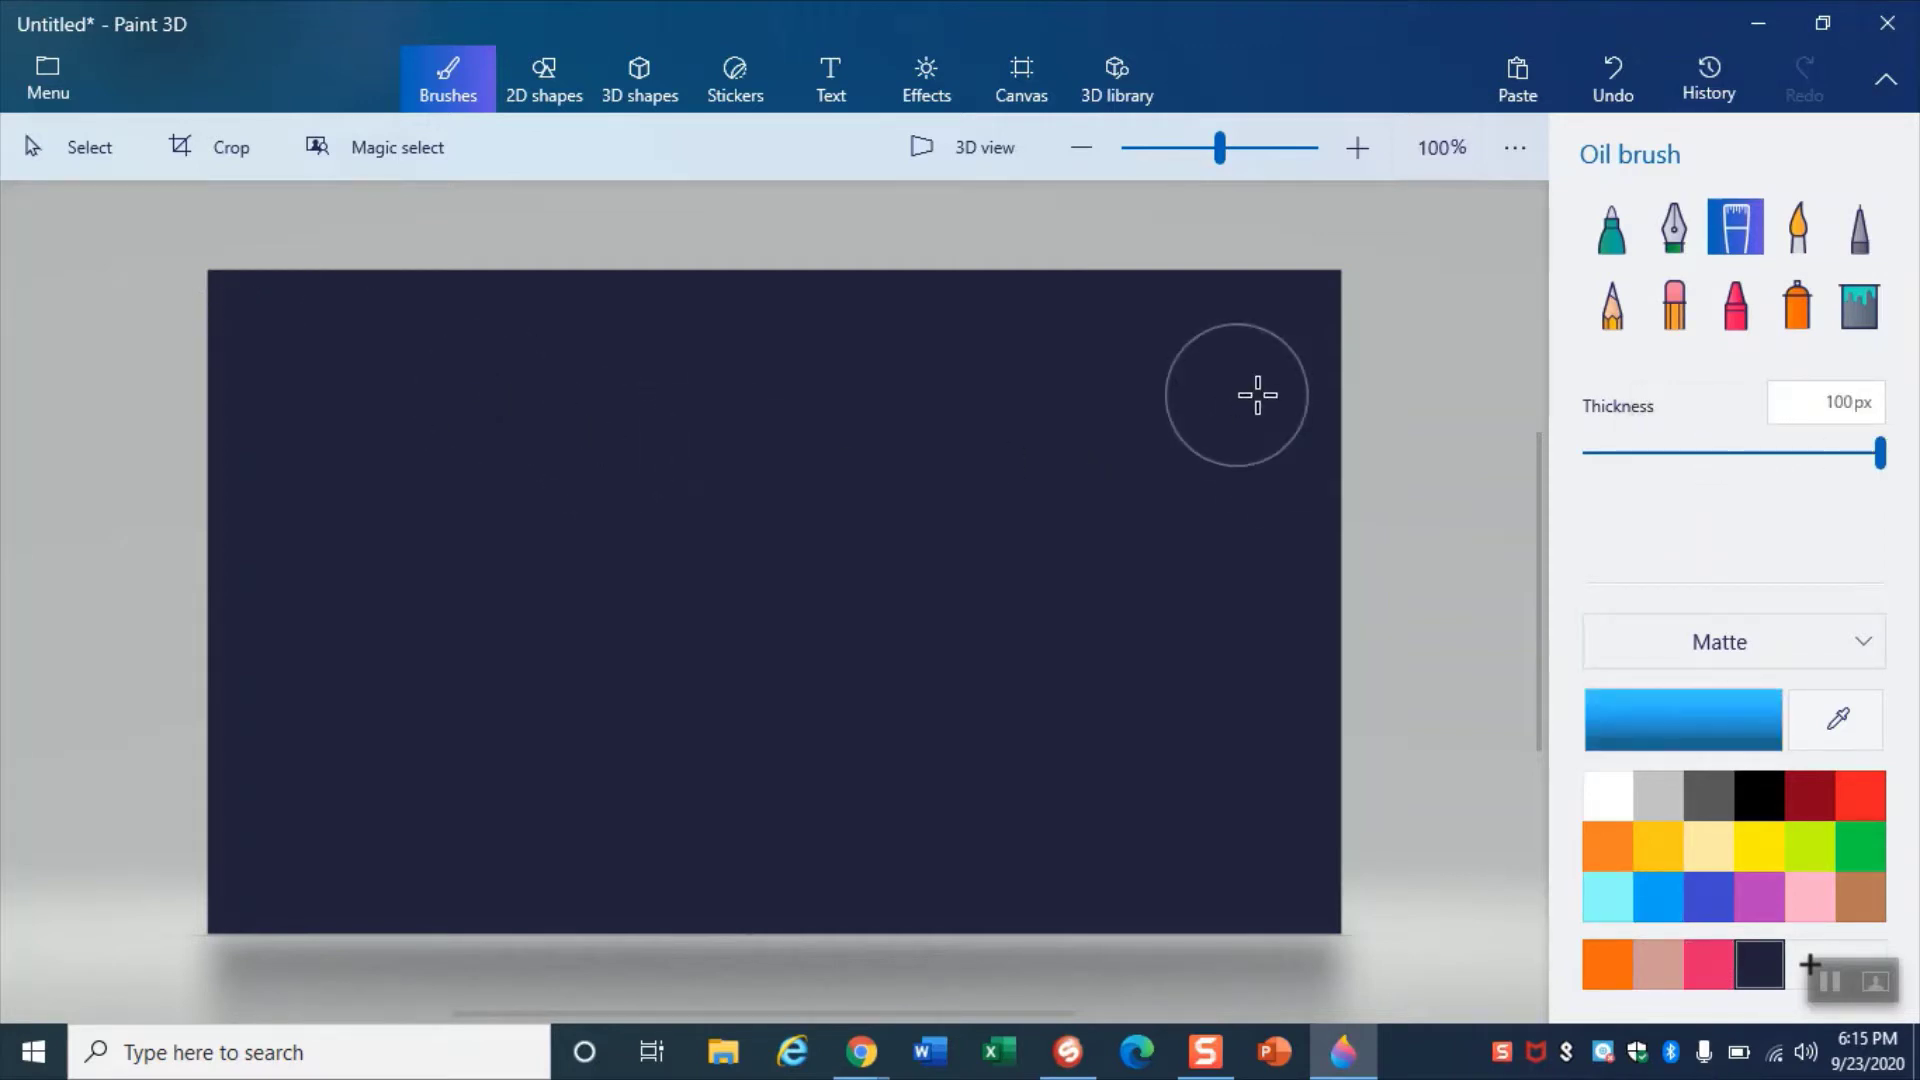
pyautogui.moveTo(210, 339)
pyautogui.mouseDown()
pyautogui.moveTo(340, 336)
pyautogui.moveTo(588, 443)
pyautogui.moveTo(1093, 281)
pyautogui.moveTo(647, 397)
pyautogui.moveTo(296, 328)
pyautogui.moveTo(750, 289)
pyautogui.moveTo(435, 345)
pyautogui.moveTo(1025, 256)
pyautogui.mouseUp()
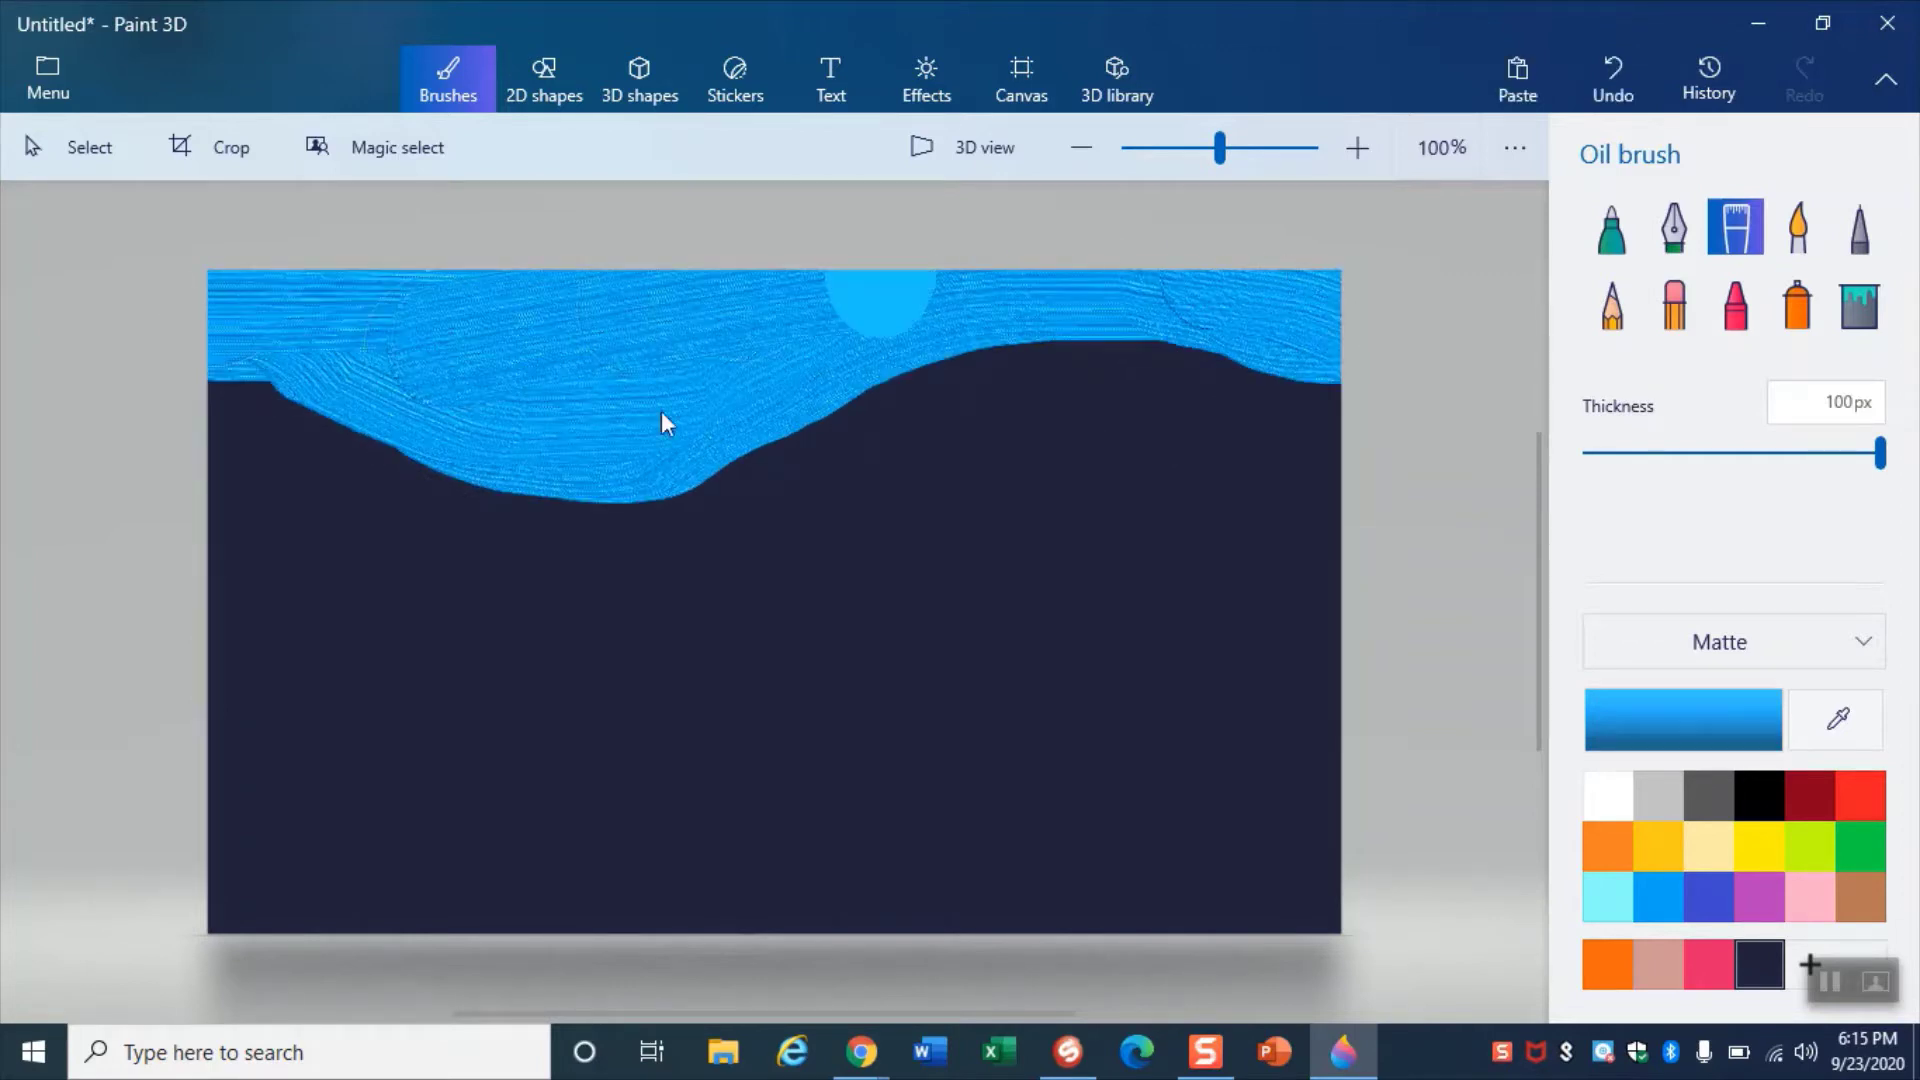
pyautogui.moveTo(232, 420)
pyautogui.mouseDown()
pyautogui.moveTo(582, 429)
pyautogui.moveTo(591, 386)
pyautogui.moveTo(480, 386)
pyautogui.moveTo(723, 329)
pyautogui.moveTo(720, 369)
pyautogui.moveTo(420, 429)
pyautogui.moveTo(556, 377)
pyautogui.moveTo(451, 507)
pyautogui.moveTo(849, 429)
pyautogui.moveTo(1316, 300)
pyautogui.moveTo(542, 397)
pyautogui.moveTo(527, 390)
pyautogui.moveTo(699, 339)
pyautogui.moveTo(553, 300)
pyautogui.moveTo(1020, 265)
pyautogui.moveTo(279, 364)
pyautogui.moveTo(677, 377)
pyautogui.moveTo(484, 373)
pyautogui.moveTo(268, 334)
pyautogui.moveTo(364, 420)
pyautogui.moveTo(879, 330)
pyautogui.moveTo(1307, 223)
pyautogui.mouseUp()
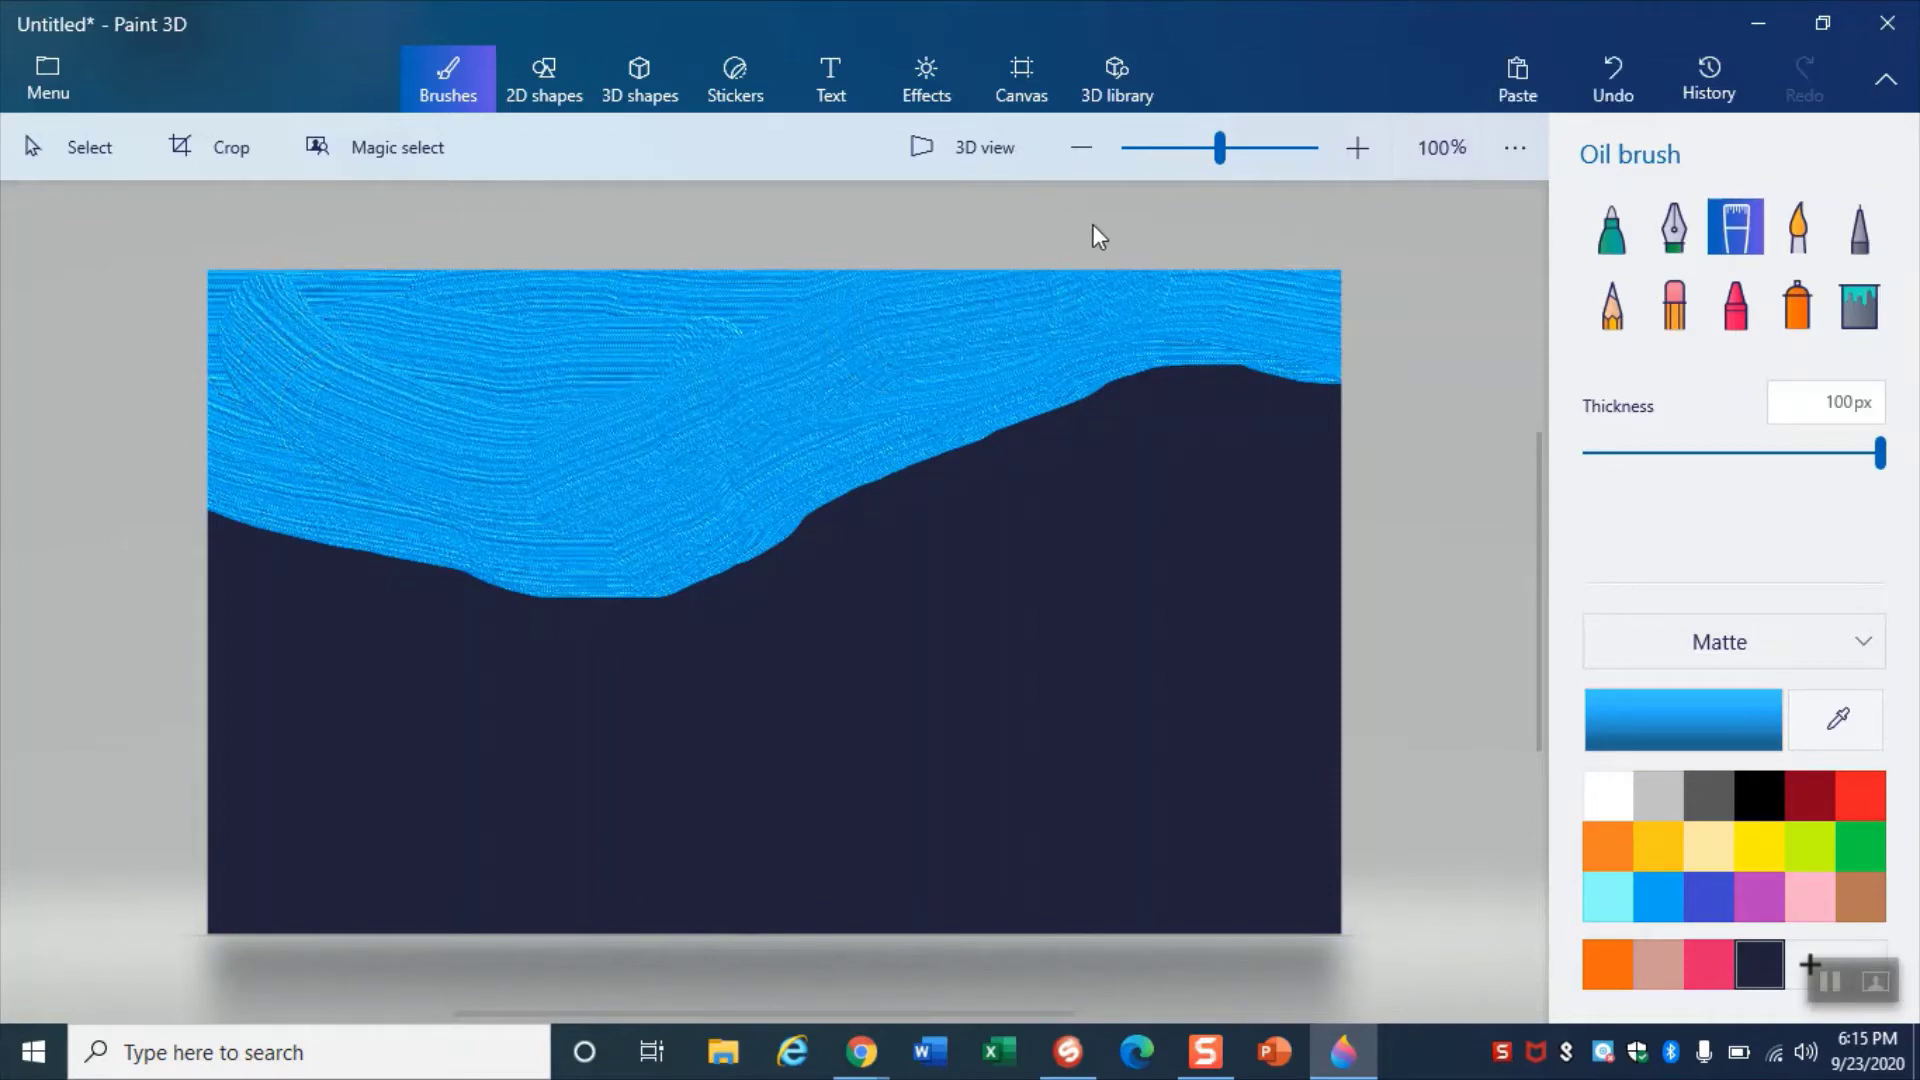
pyautogui.moveTo(262, 501)
pyautogui.mouseDown()
pyautogui.moveTo(342, 532)
pyautogui.moveTo(691, 539)
pyautogui.moveTo(1178, 396)
pyautogui.moveTo(1480, 404)
pyautogui.mouseUp()
pyautogui.moveTo(1354, 386)
pyautogui.mouseDown()
pyautogui.moveTo(943, 365)
pyautogui.moveTo(235, 395)
pyautogui.mouseUp()
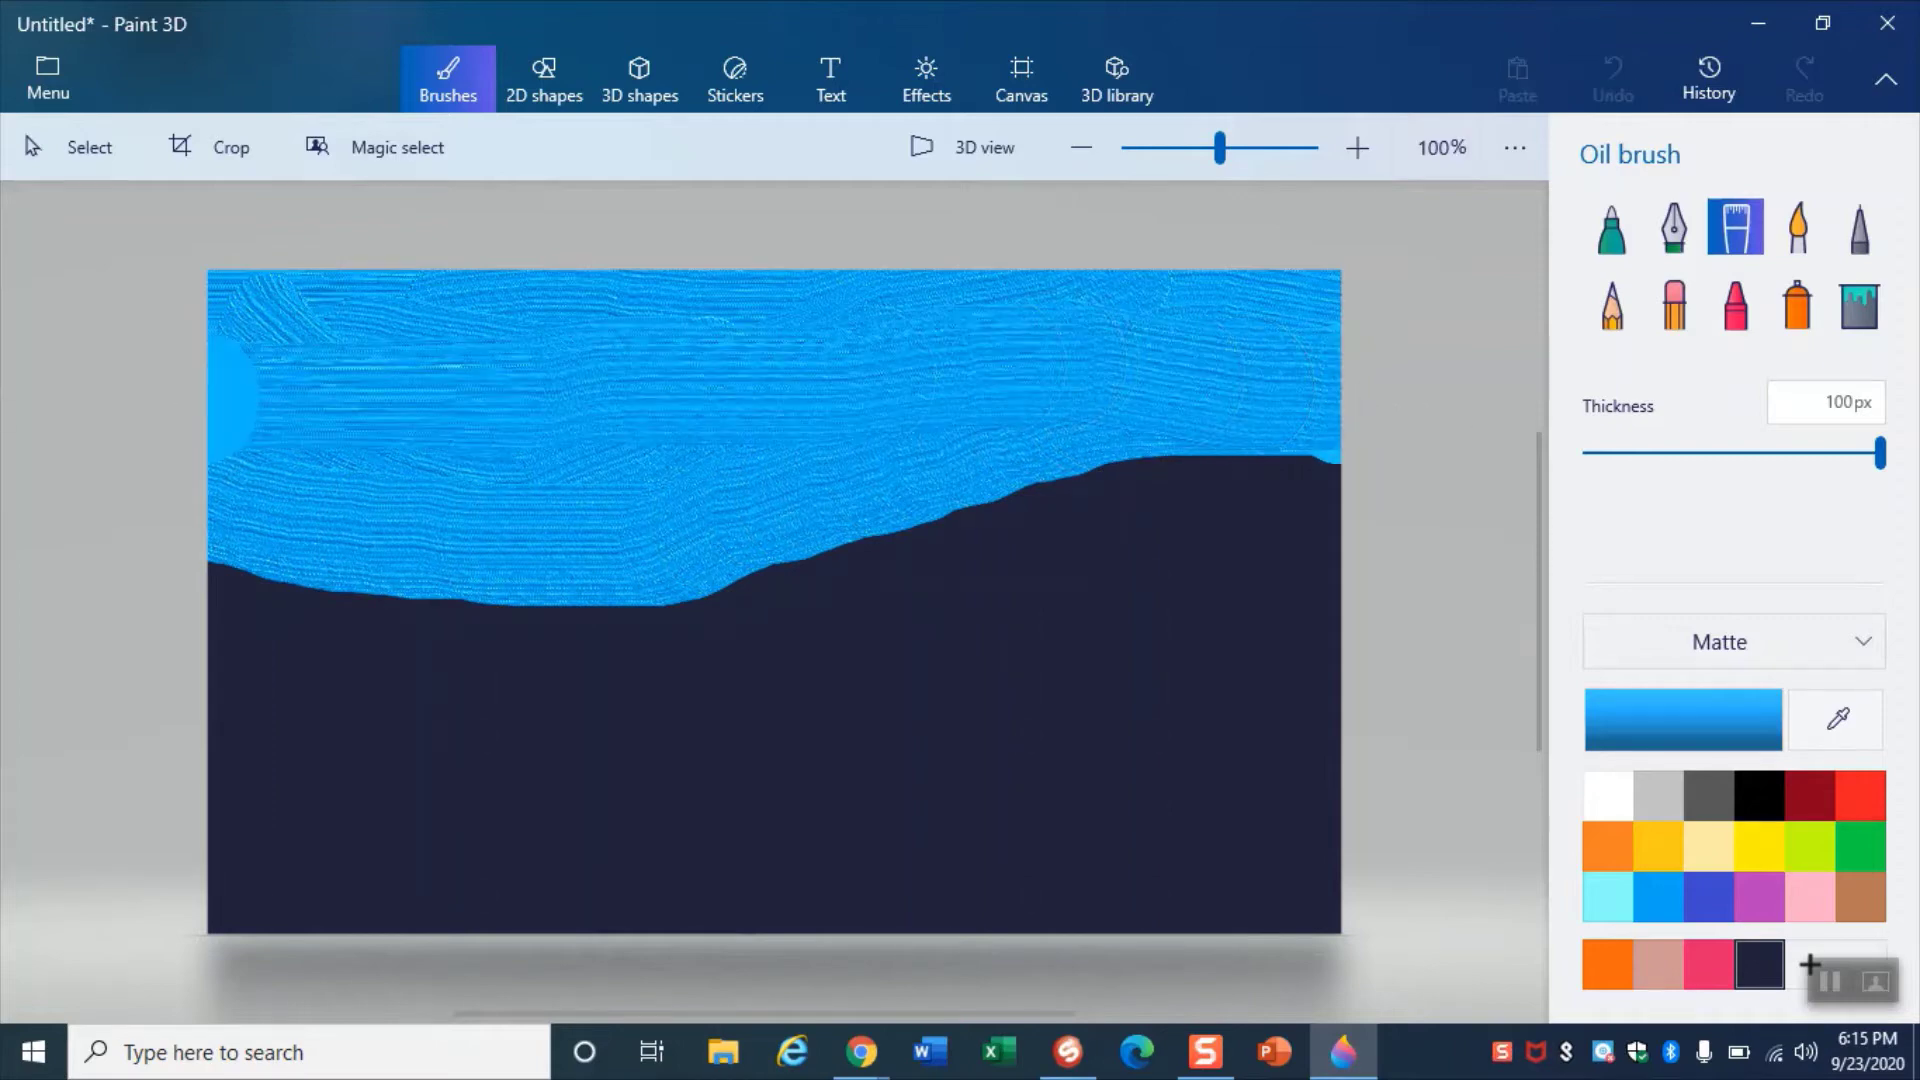
# - Switch the oil brush material to Gloss and paint a wavy blue band along the lower edge of the matte area
pyautogui.click(1720, 655)
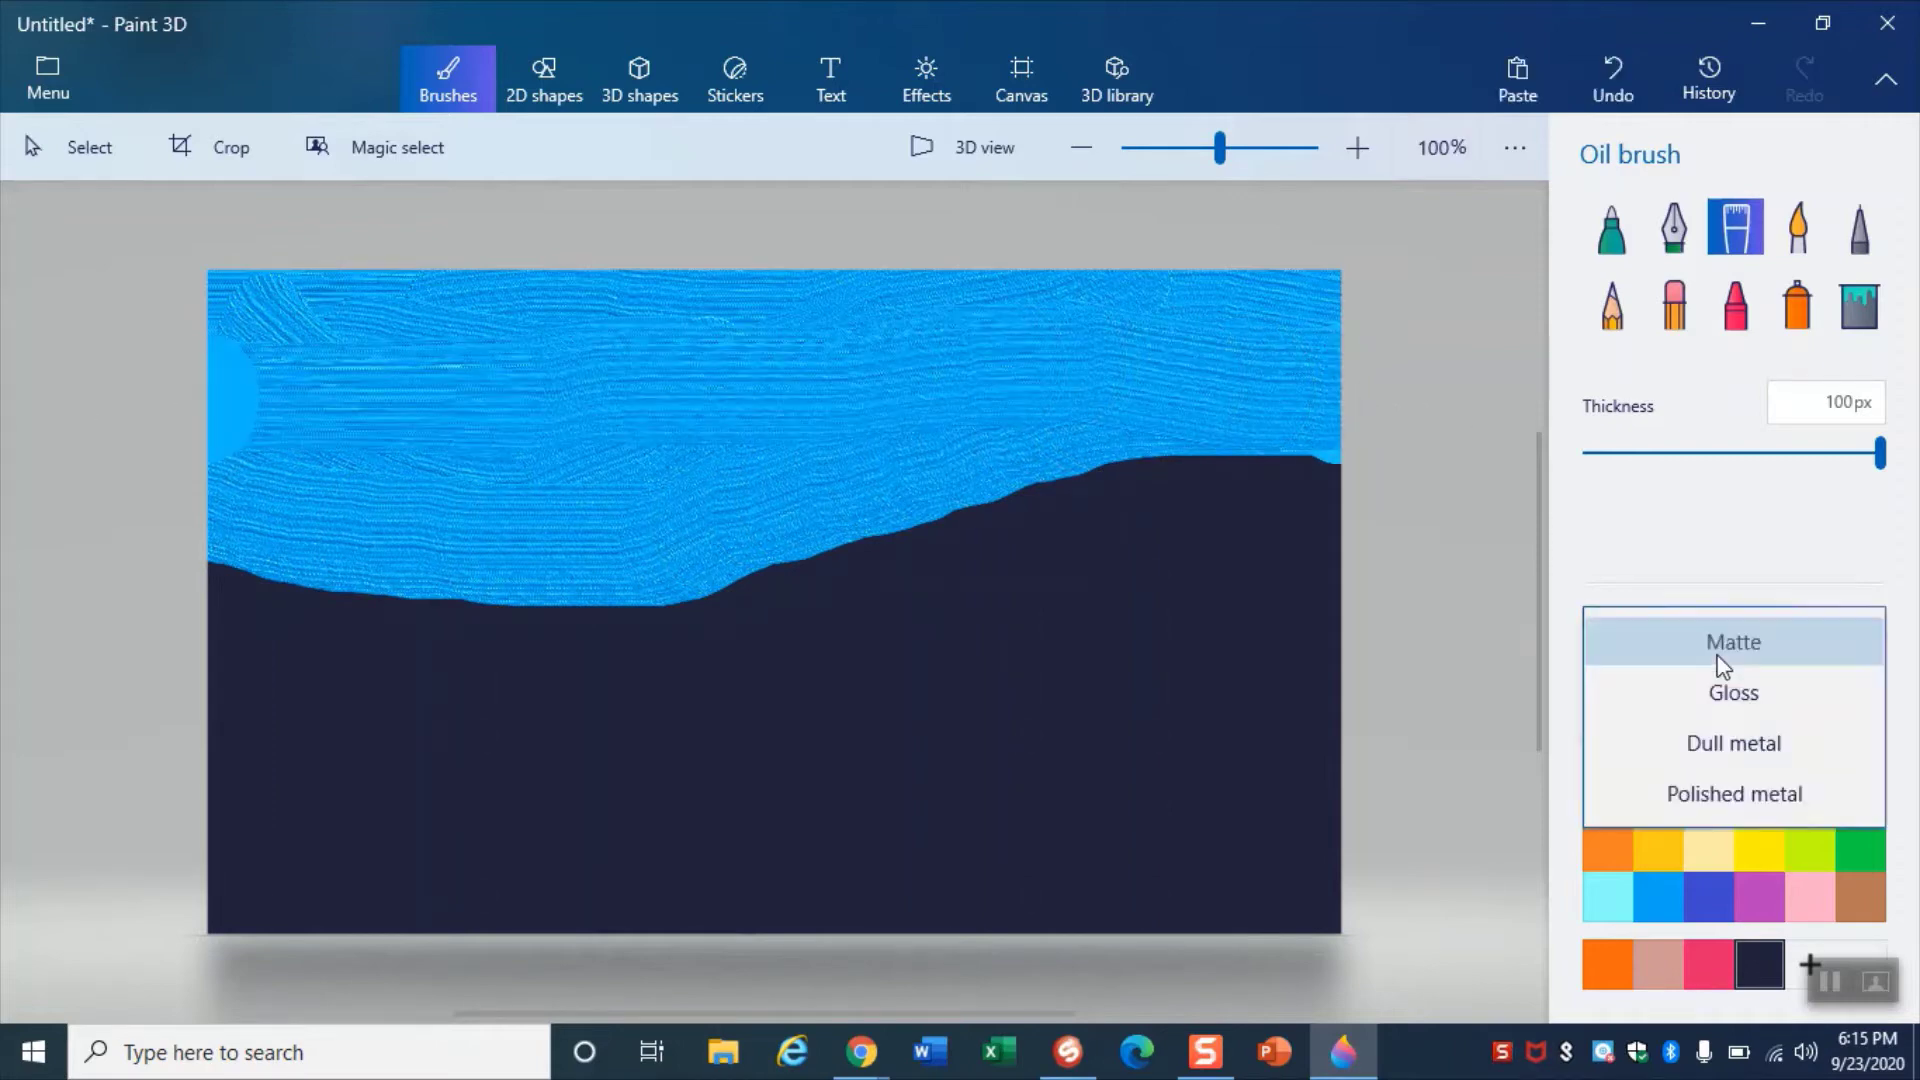
pyautogui.click(1648, 706)
pyautogui.moveTo(224, 513)
pyautogui.mouseDown()
pyautogui.moveTo(404, 583)
pyautogui.moveTo(535, 575)
pyautogui.moveTo(1053, 439)
pyautogui.moveTo(1356, 429)
pyautogui.moveTo(1414, 455)
pyautogui.mouseUp()
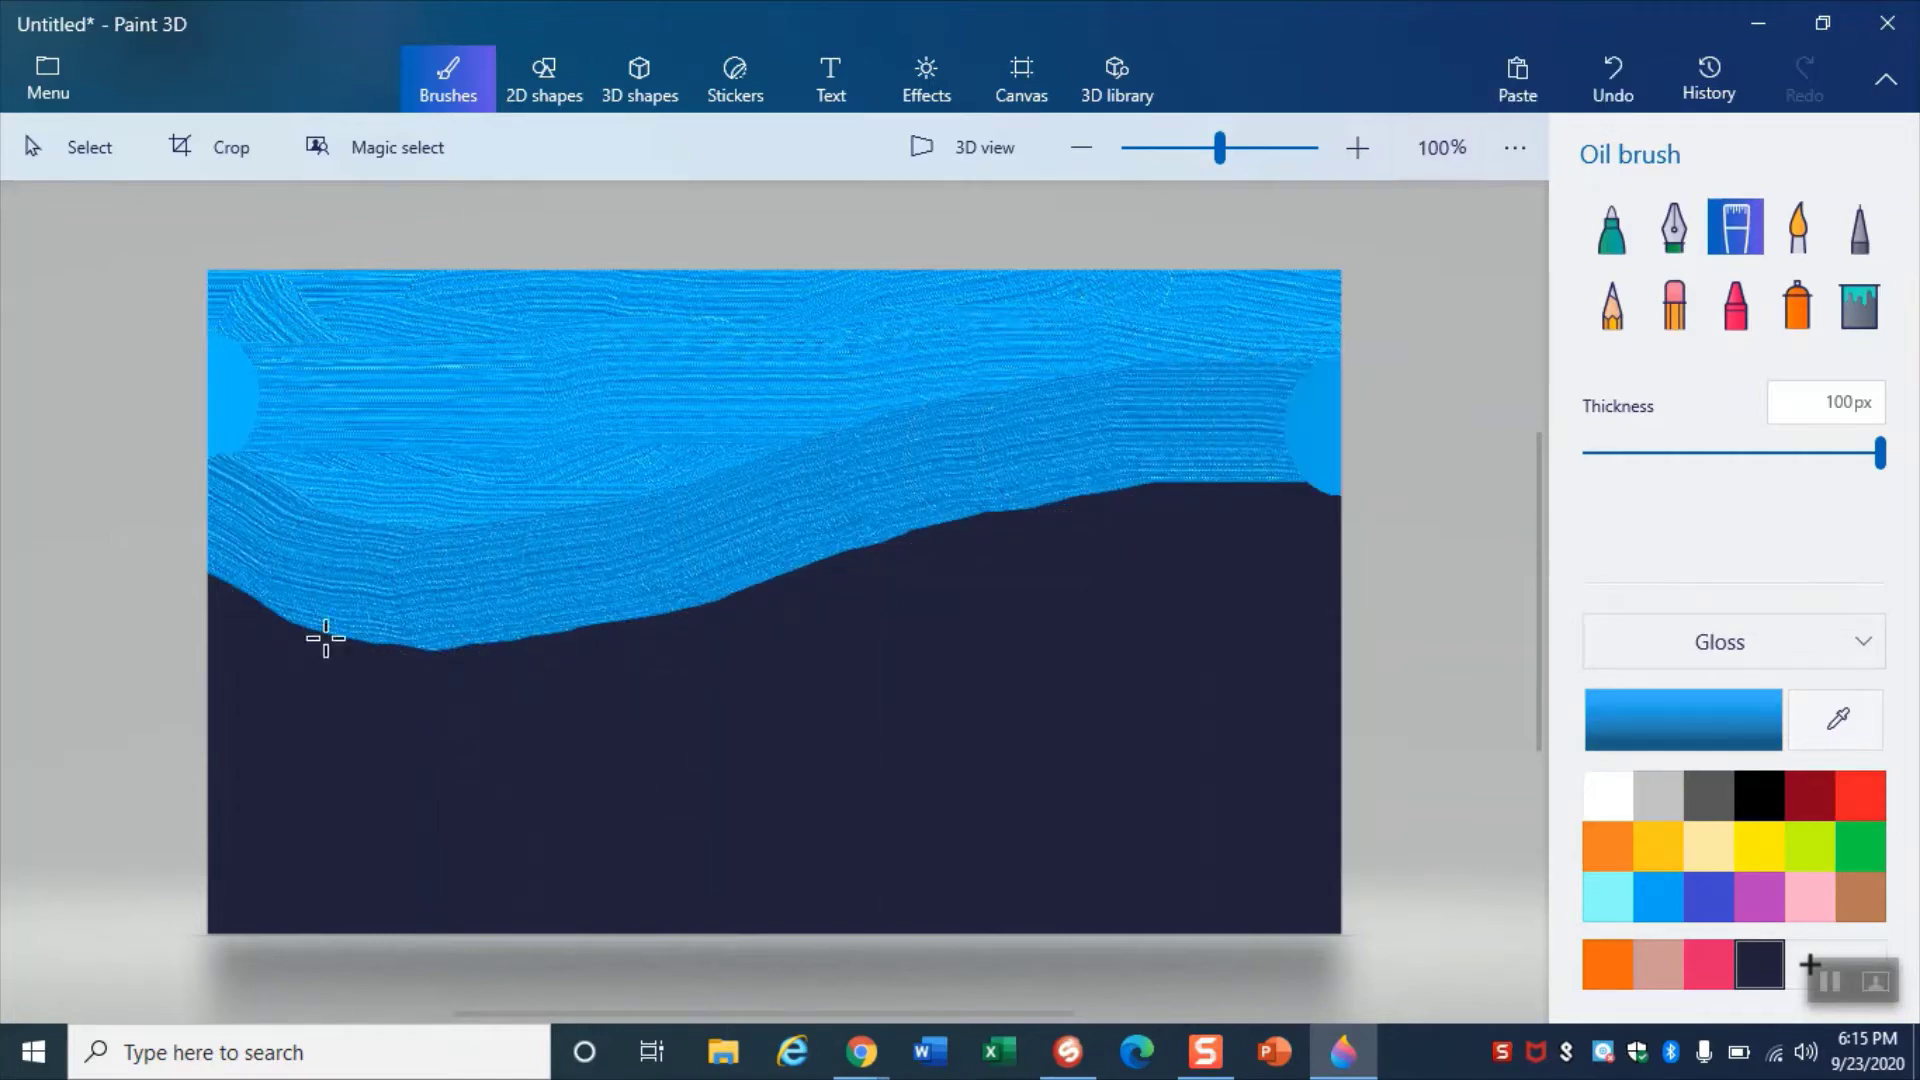
pyautogui.moveTo(223, 591)
pyautogui.mouseDown()
pyautogui.moveTo(318, 633)
pyautogui.moveTo(567, 634)
pyautogui.moveTo(893, 526)
pyautogui.moveTo(1418, 481)
pyautogui.moveTo(1380, 424)
pyautogui.moveTo(1310, 425)
pyautogui.moveTo(928, 490)
pyautogui.moveTo(881, 506)
pyautogui.moveTo(900, 540)
pyautogui.mouseUp()
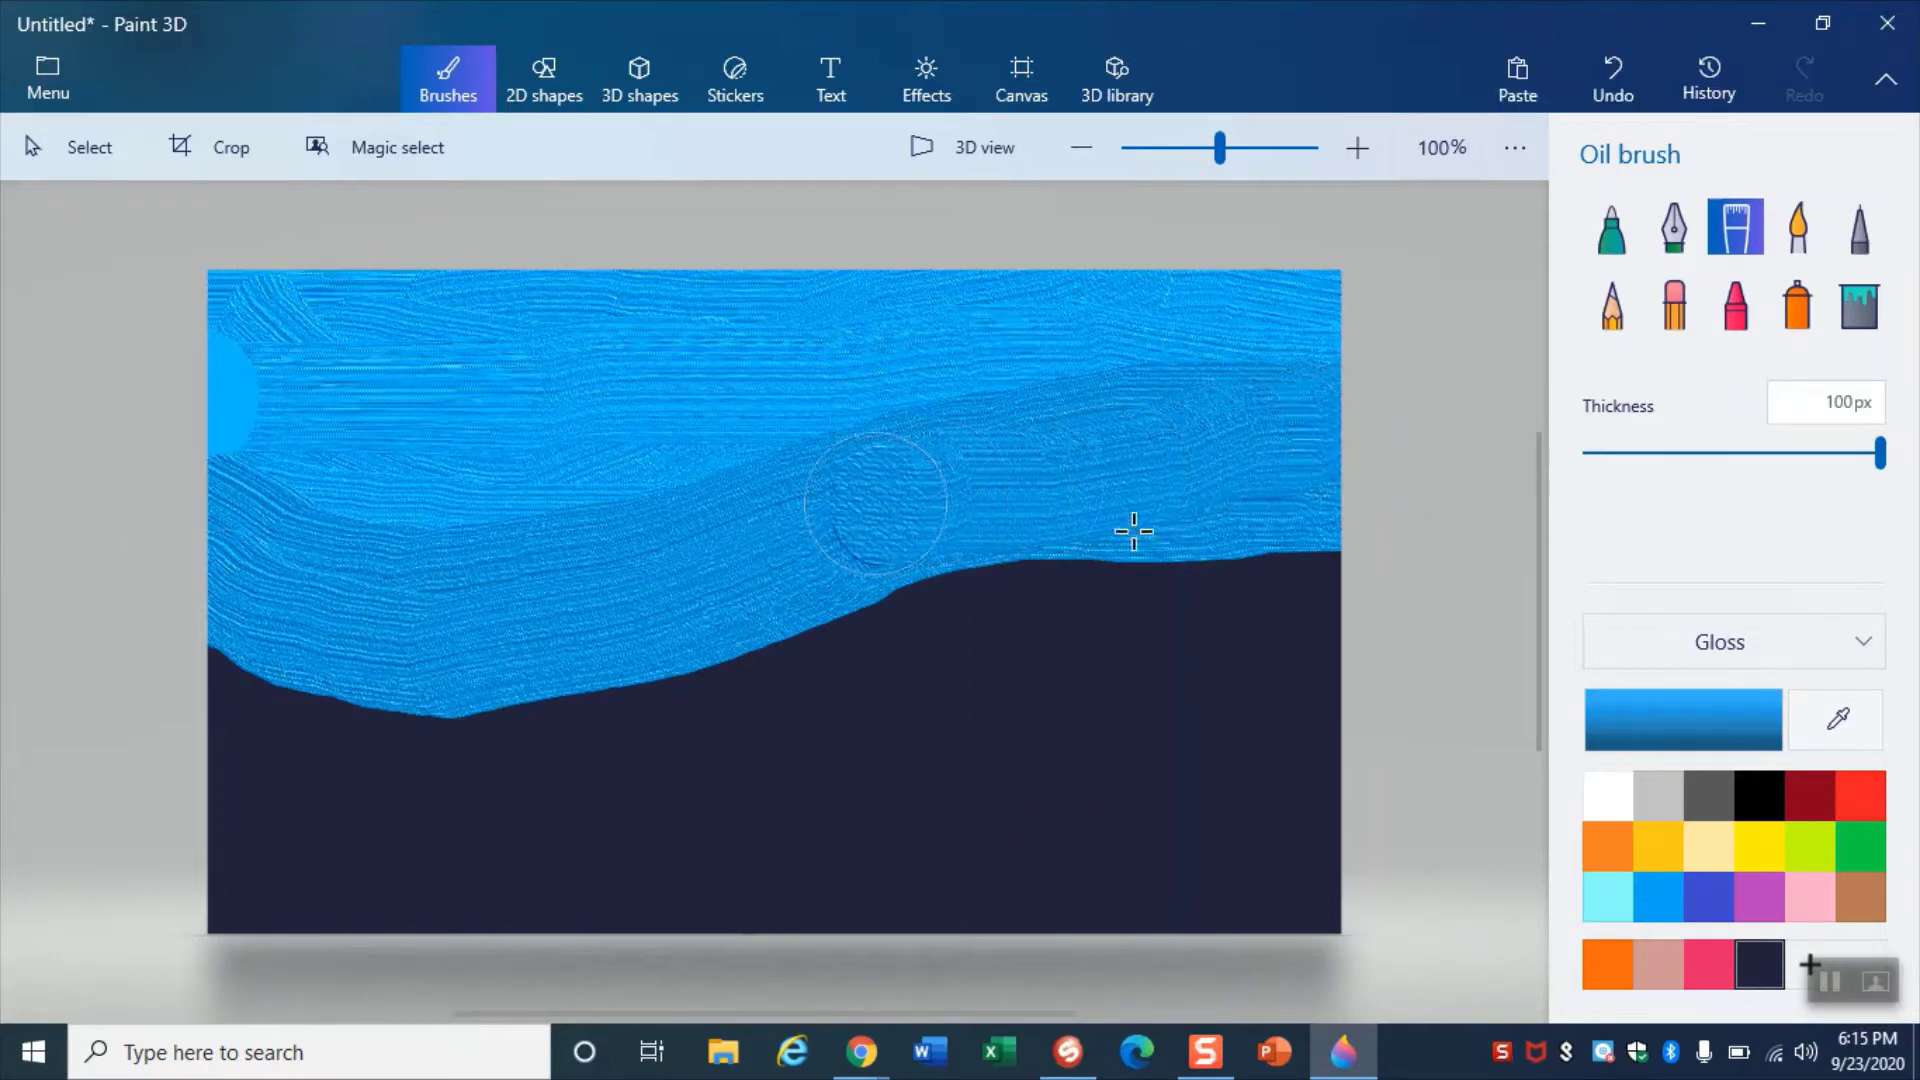
# - Switch the oil brush material to Dull metal and paint another wavy blue band below the glossy one
pyautogui.click(1809, 620)
pyautogui.click(1697, 700)
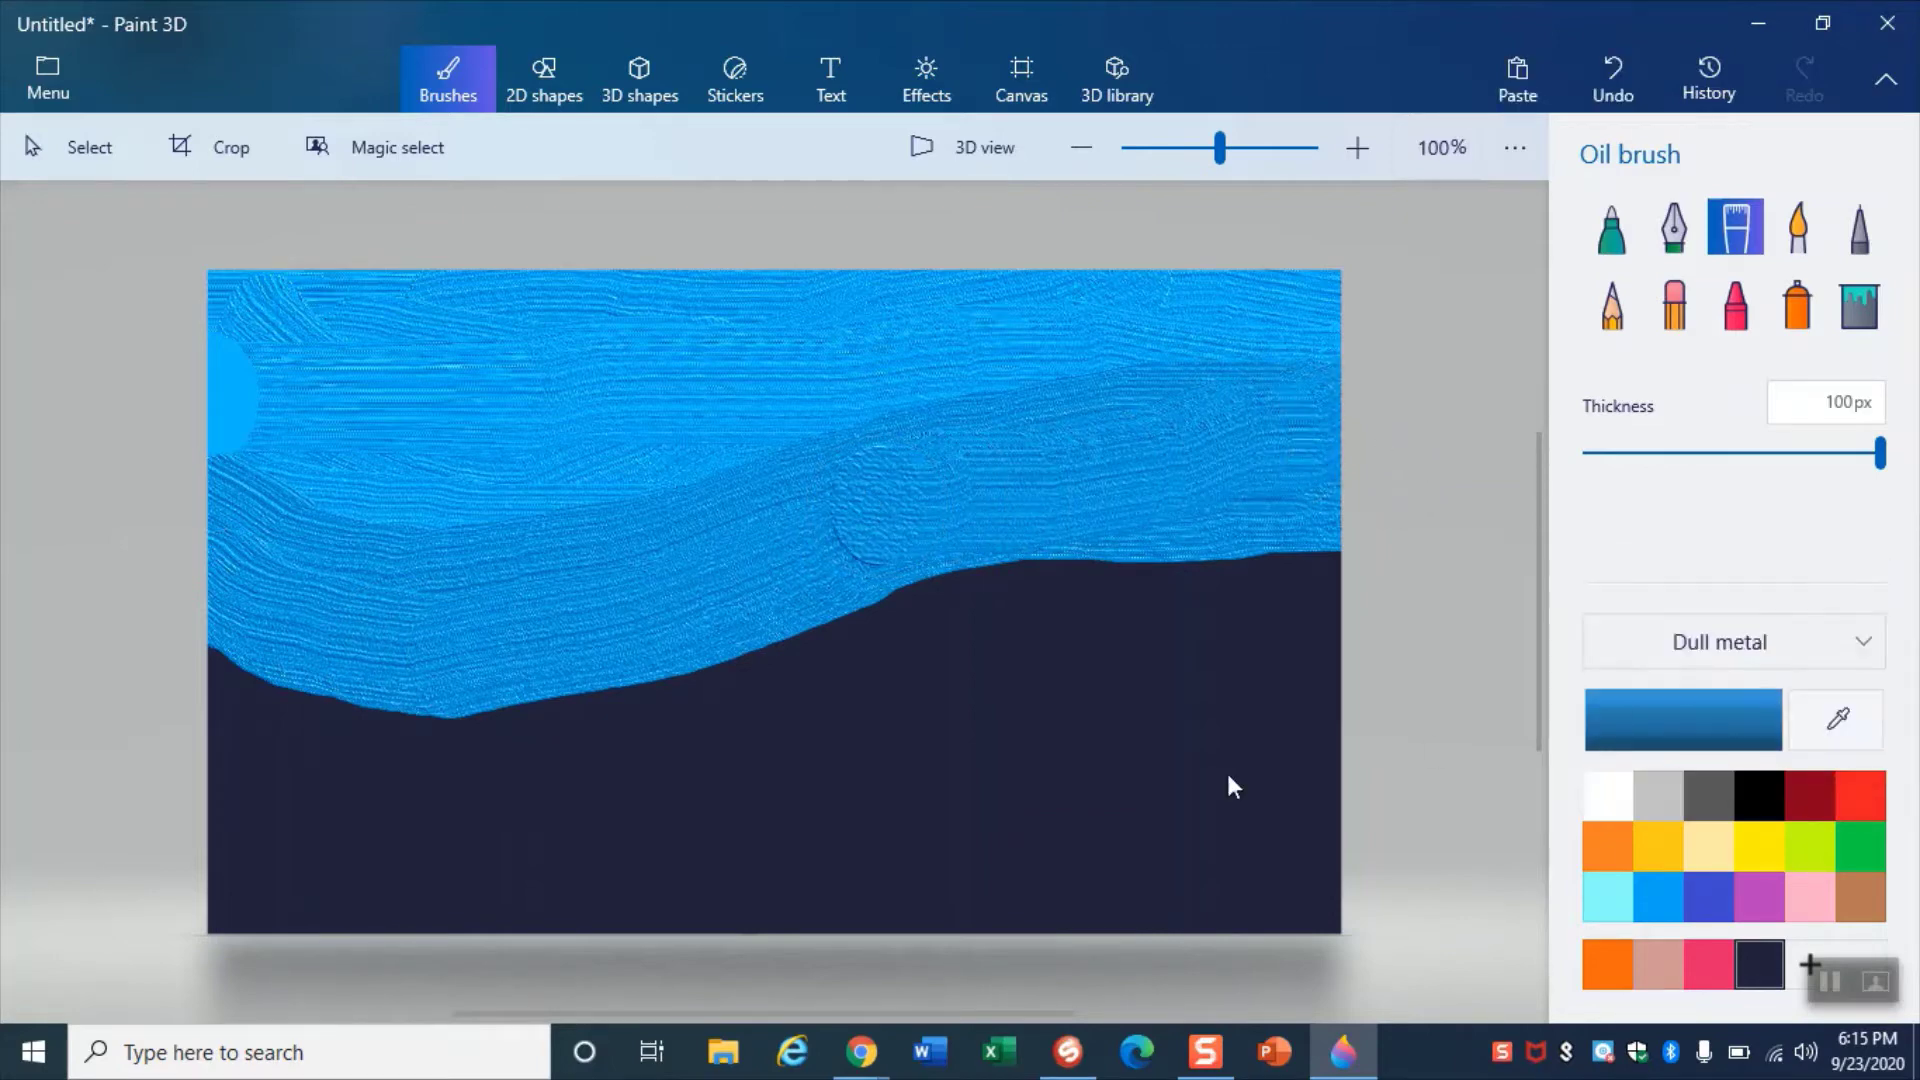
pyautogui.moveTo(215, 692)
pyautogui.mouseDown()
pyautogui.moveTo(729, 690)
pyautogui.moveTo(963, 600)
pyautogui.moveTo(1288, 571)
pyautogui.moveTo(1461, 587)
pyautogui.moveTo(1217, 574)
pyautogui.moveTo(827, 613)
pyautogui.moveTo(262, 716)
pyautogui.moveTo(103, 634)
pyautogui.mouseUp()
# - Switch the oil brush material to Polished metal and paint a wavy blue band across the upper blue area
pyautogui.click(1780, 652)
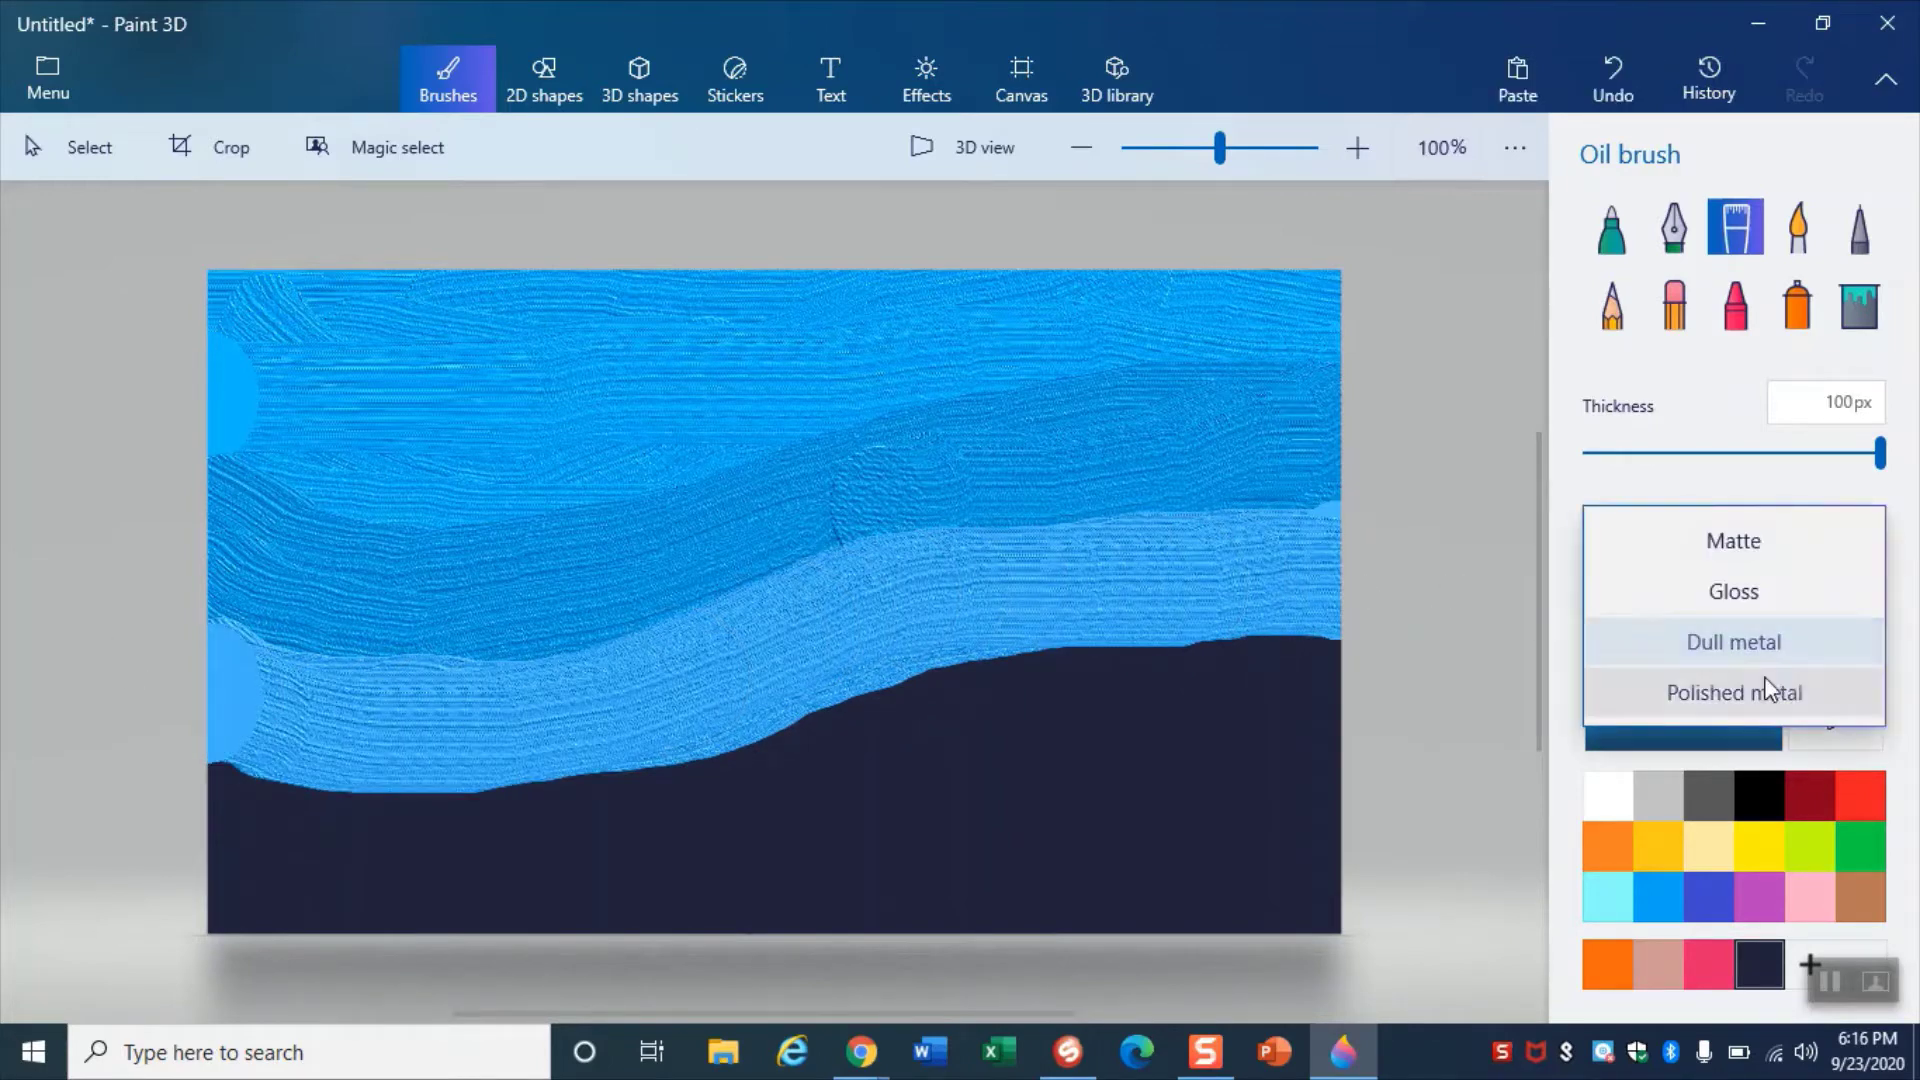
pyautogui.click(1766, 688)
pyautogui.moveTo(1316, 356)
pyautogui.mouseDown()
pyautogui.moveTo(407, 476)
pyautogui.moveTo(100, 429)
pyautogui.mouseUp()
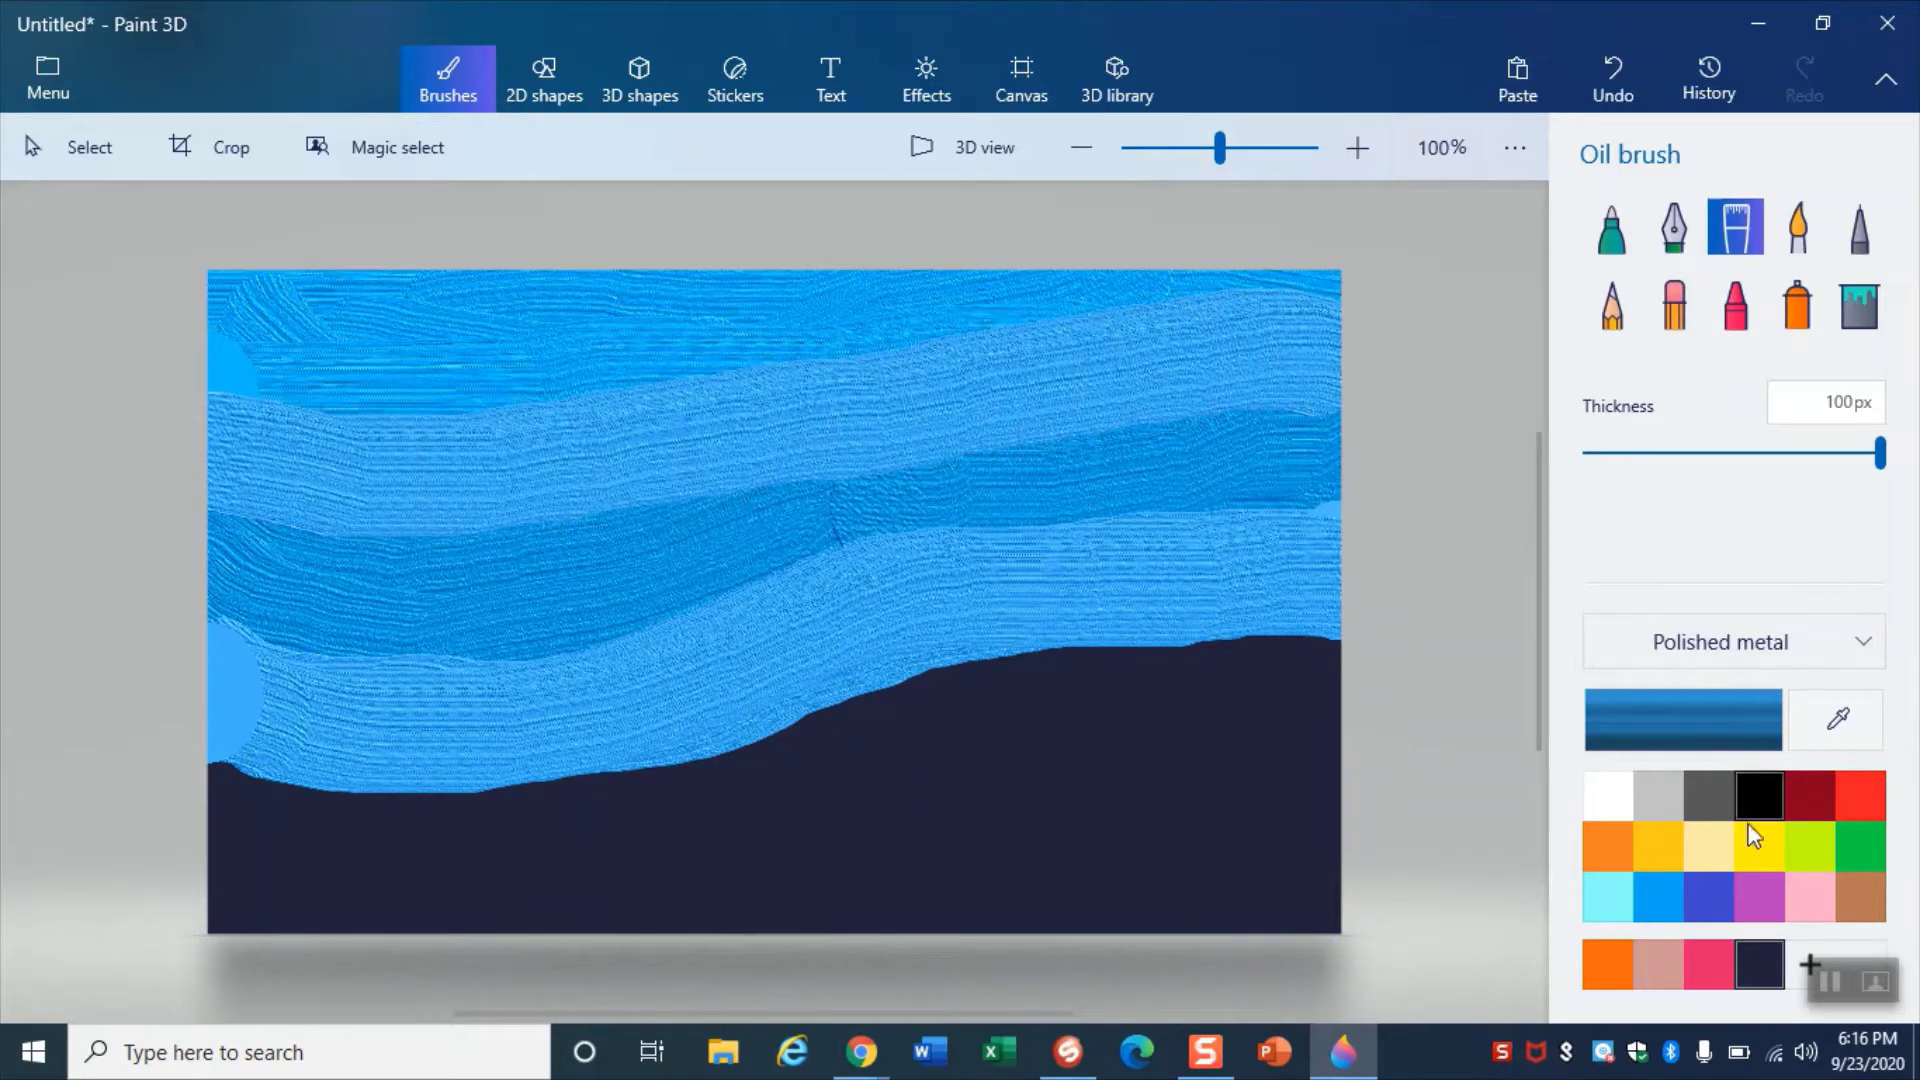
# - Paint the lower part of the canvas red with the 100 px oil brush in polished metal, giving it a wavy upper edge
pyautogui.click(1857, 804)
pyautogui.moveTo(222, 777)
pyautogui.mouseDown()
pyautogui.moveTo(314, 807)
pyautogui.moveTo(579, 793)
pyautogui.moveTo(1080, 655)
pyautogui.moveTo(1310, 655)
pyautogui.moveTo(1362, 960)
pyautogui.moveTo(1340, 943)
pyautogui.mouseUp()
pyautogui.moveTo(224, 849)
pyautogui.mouseDown()
pyautogui.moveTo(558, 866)
pyautogui.moveTo(1354, 836)
pyautogui.moveTo(1106, 737)
pyautogui.moveTo(570, 921)
pyautogui.moveTo(555, 905)
pyautogui.mouseUp()
pyautogui.moveTo(205, 904)
pyautogui.mouseDown()
pyautogui.moveTo(1331, 896)
pyautogui.moveTo(1324, 756)
pyautogui.moveTo(1111, 738)
pyautogui.moveTo(831, 793)
pyautogui.moveTo(566, 883)
pyautogui.moveTo(238, 886)
pyautogui.moveTo(1461, 842)
pyautogui.mouseUp()
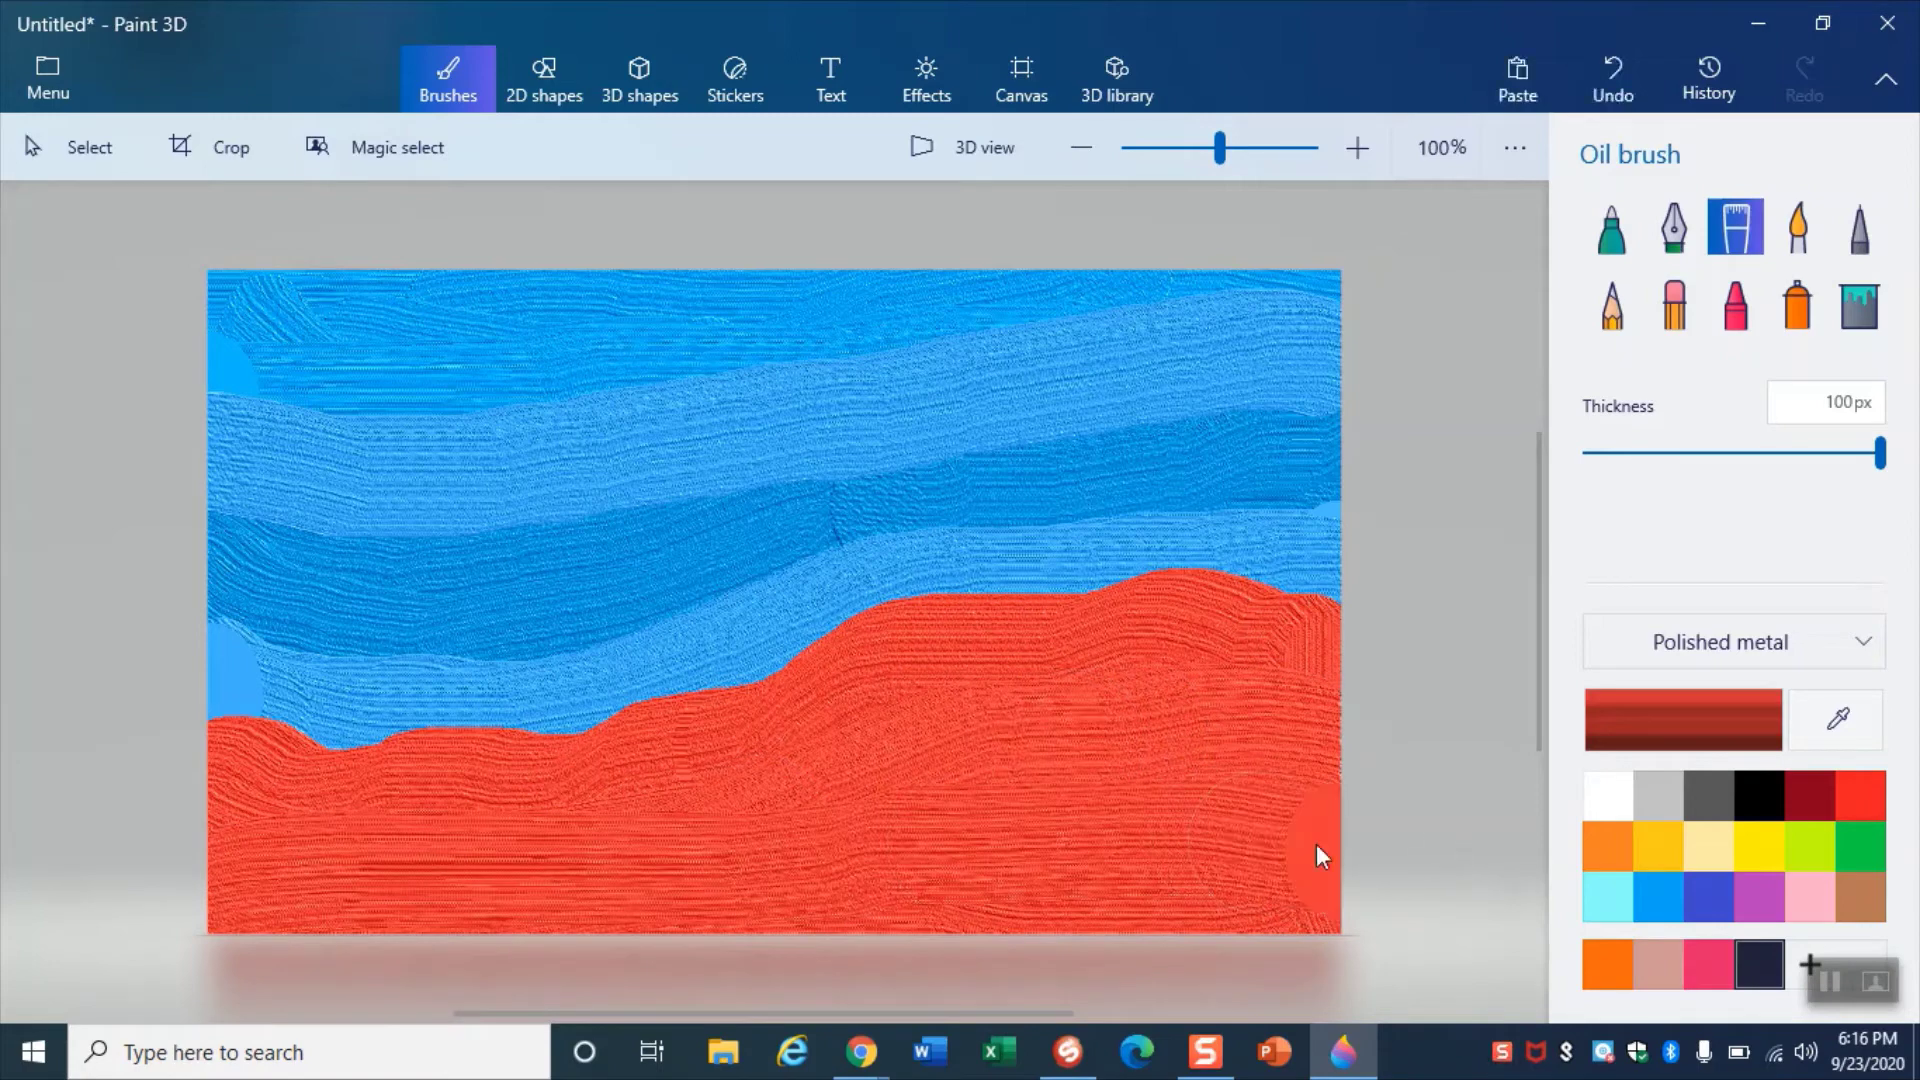
pyautogui.moveTo(1316, 857)
pyautogui.mouseDown()
pyautogui.moveTo(1426, 805)
pyautogui.moveTo(1135, 887)
pyautogui.moveTo(1401, 878)
pyautogui.moveTo(146, 906)
pyautogui.mouseUp()
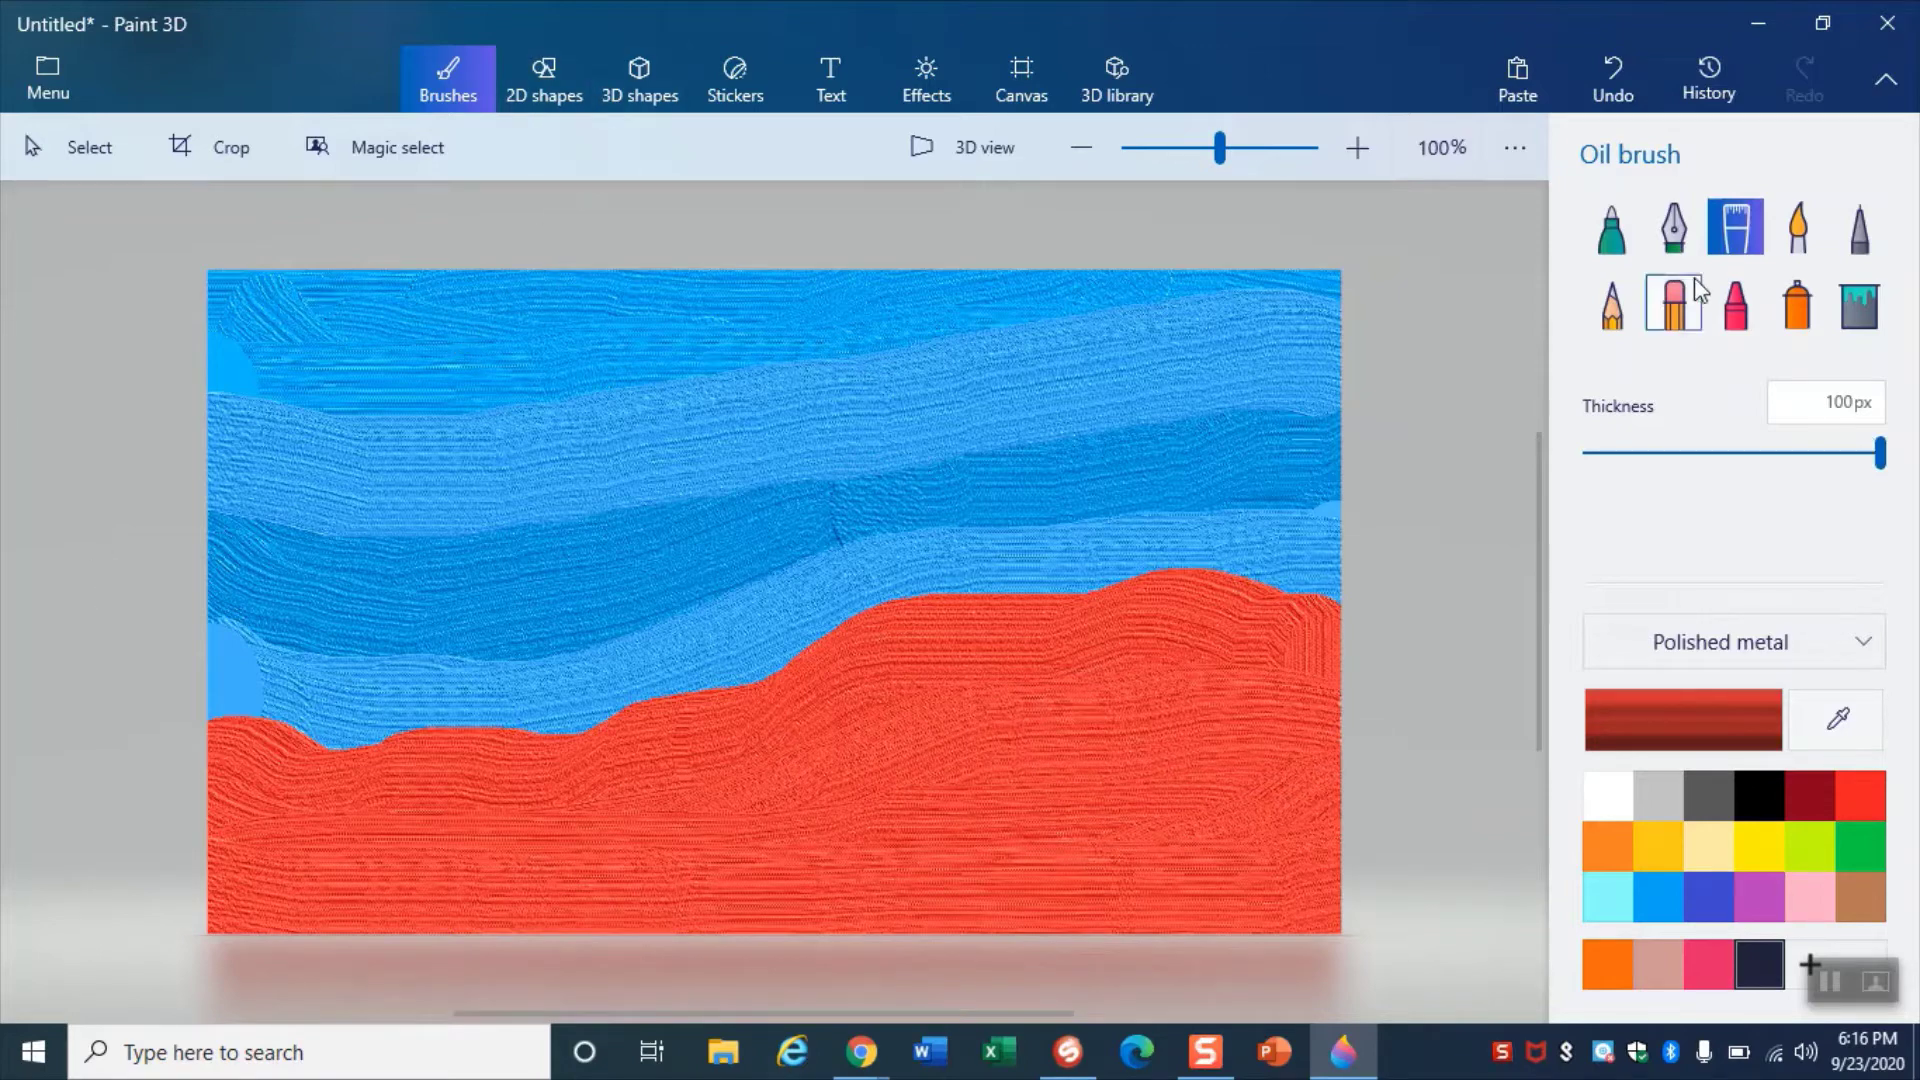
# - Draw a branching coral outline with a flat base in the middle of the canvas using the Eraser at 8 px
pyautogui.click(1674, 304)
pyautogui.moveTo(1622, 467); pyautogui.dragTo(1606, 468)
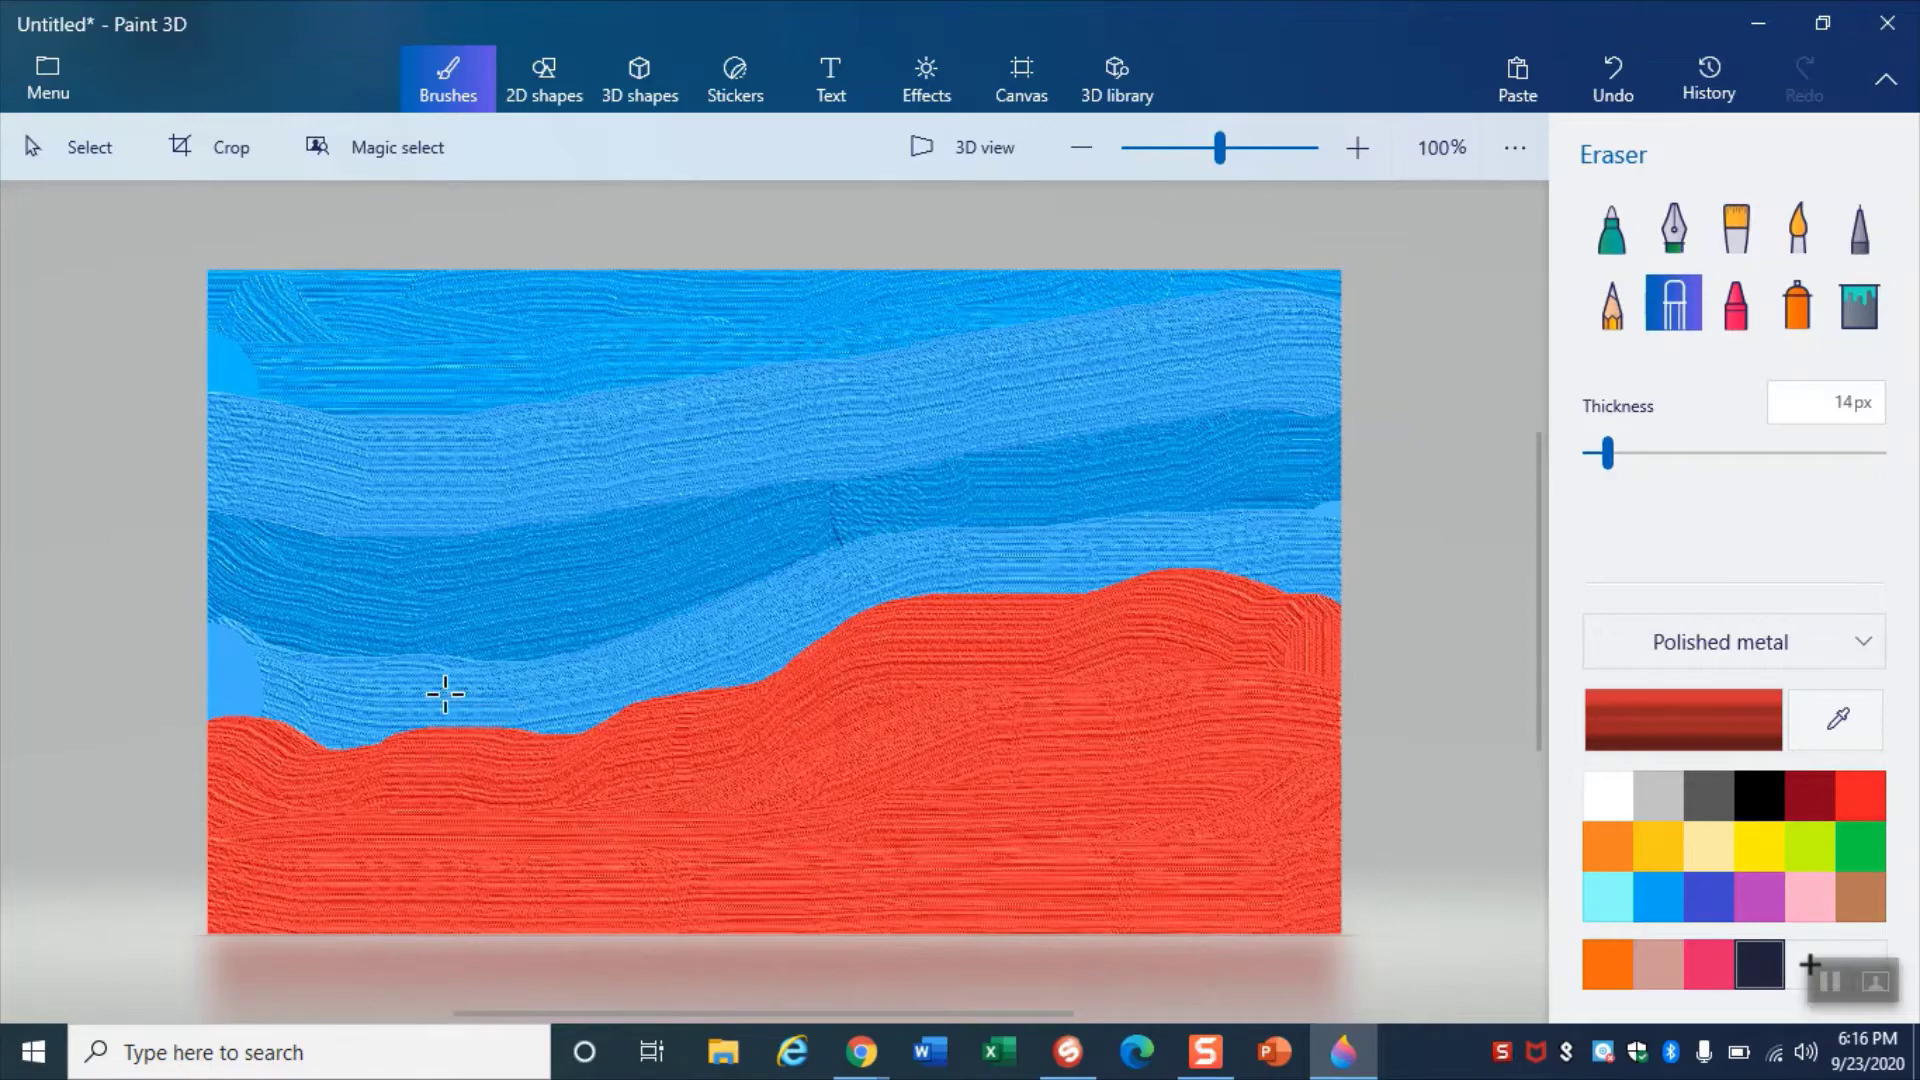
pyautogui.click(1613, 463)
pyautogui.moveTo(1220, 150)
pyautogui.mouseDown()
pyautogui.moveTo(1238, 150)
pyautogui.moveTo(1220, 156)
pyautogui.mouseUp()
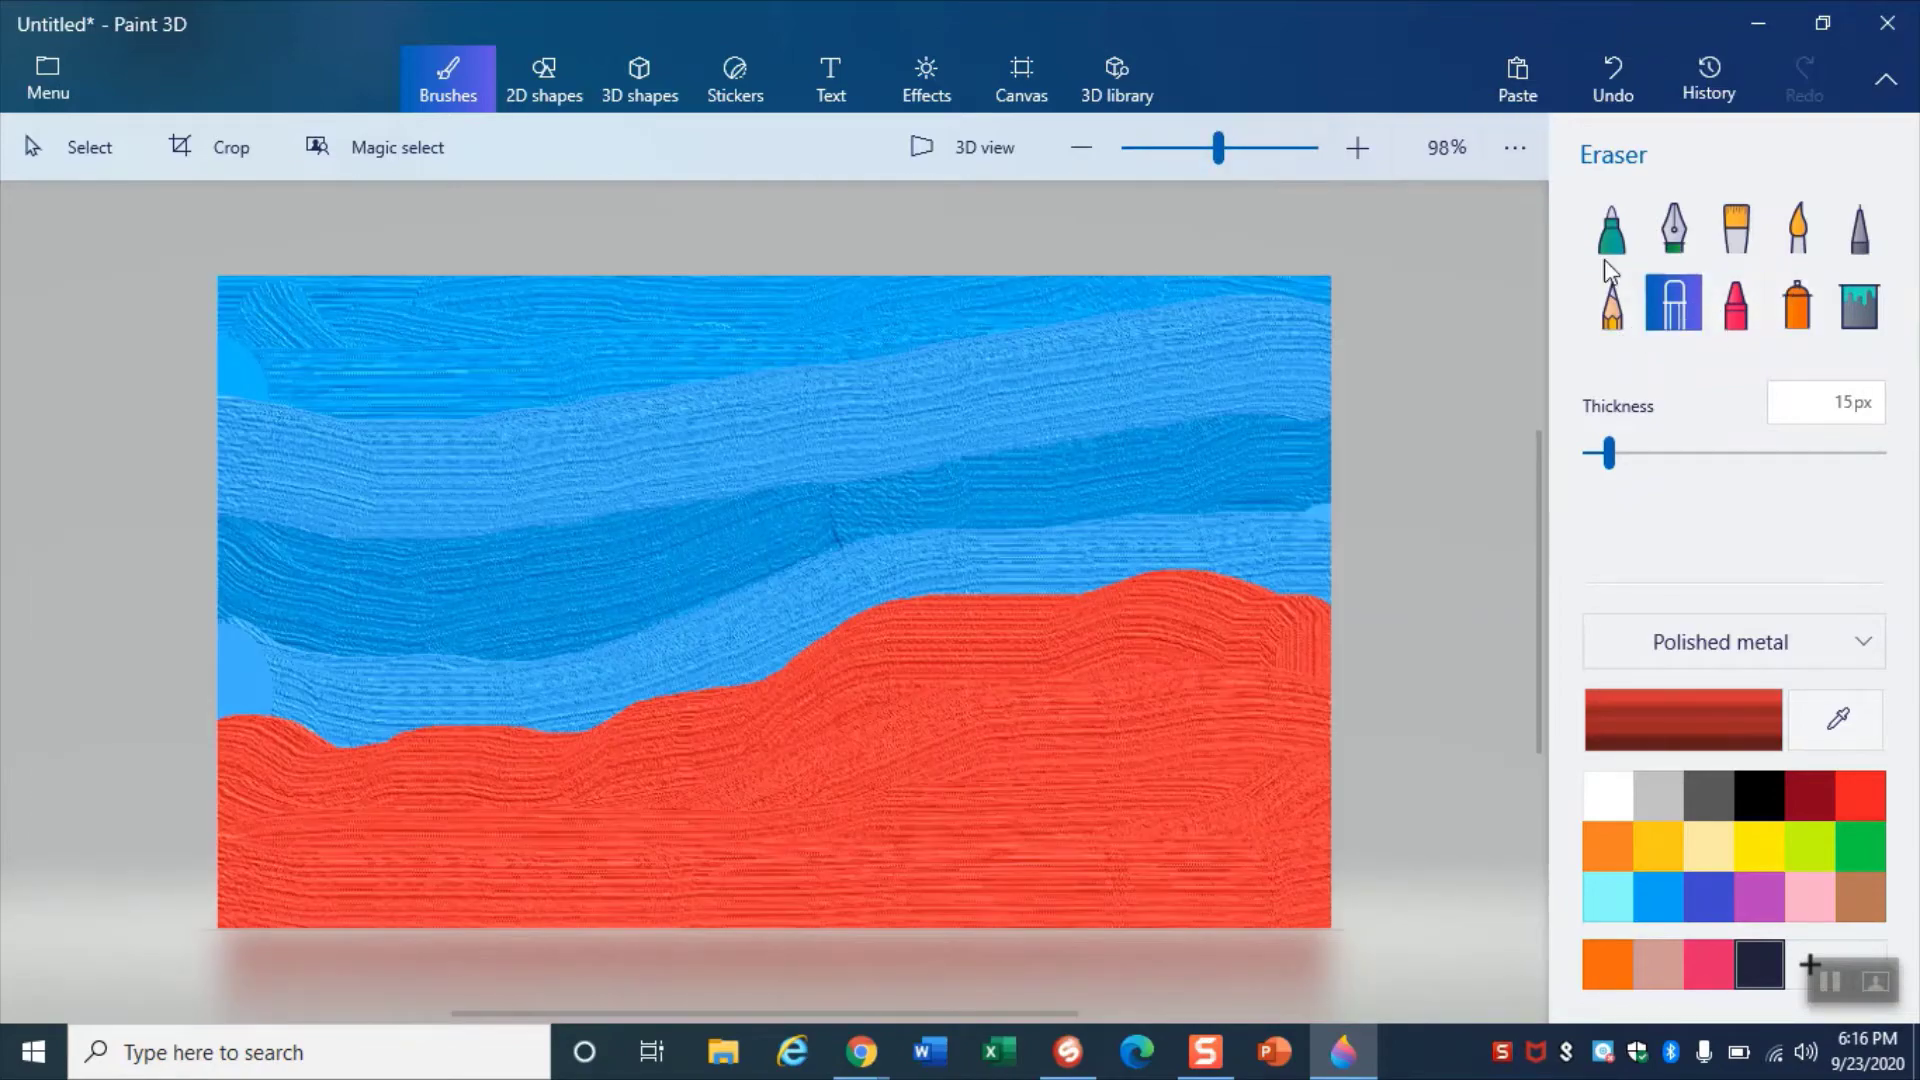
pyautogui.moveTo(1218, 150)
pyautogui.mouseDown()
pyautogui.moveTo(1199, 165)
pyautogui.moveTo(1221, 157)
pyautogui.mouseUp()
pyautogui.moveTo(1607, 453); pyautogui.dragTo(1601, 478)
pyautogui.moveTo(773, 783)
pyautogui.mouseDown()
pyautogui.moveTo(770, 691)
pyautogui.moveTo(662, 602)
pyautogui.moveTo(598, 498)
pyautogui.moveTo(582, 423)
pyautogui.moveTo(656, 520)
pyautogui.moveTo(671, 450)
pyautogui.moveTo(506, 285)
pyautogui.moveTo(565, 297)
pyautogui.moveTo(723, 420)
pyautogui.moveTo(711, 559)
pyautogui.moveTo(784, 461)
pyautogui.moveTo(865, 261)
pyautogui.moveTo(831, 312)
pyautogui.moveTo(822, 516)
pyautogui.moveTo(789, 590)
pyautogui.moveTo(822, 719)
pyautogui.moveTo(895, 543)
pyautogui.moveTo(916, 355)
pyautogui.moveTo(997, 271)
pyautogui.moveTo(934, 460)
pyautogui.moveTo(933, 653)
pyautogui.moveTo(903, 714)
pyautogui.moveTo(981, 606)
pyautogui.moveTo(1050, 396)
pyautogui.moveTo(1241, 284)
pyautogui.moveTo(1090, 445)
pyautogui.moveTo(1037, 540)
pyautogui.moveTo(991, 712)
pyautogui.moveTo(1064, 663)
pyautogui.moveTo(1205, 399)
pyautogui.moveTo(1307, 343)
pyautogui.moveTo(1186, 482)
pyautogui.moveTo(1080, 714)
pyautogui.moveTo(1025, 764)
pyautogui.moveTo(954, 784)
pyautogui.moveTo(952, 807)
pyautogui.moveTo(736, 794)
pyautogui.moveTo(691, 839)
pyautogui.moveTo(971, 860)
pyautogui.moveTo(1092, 835)
pyautogui.moveTo(1026, 808)
pyautogui.moveTo(790, 783)
pyautogui.mouseUp()
pyautogui.moveTo(1220, 148); pyautogui.dragTo(1198, 182)
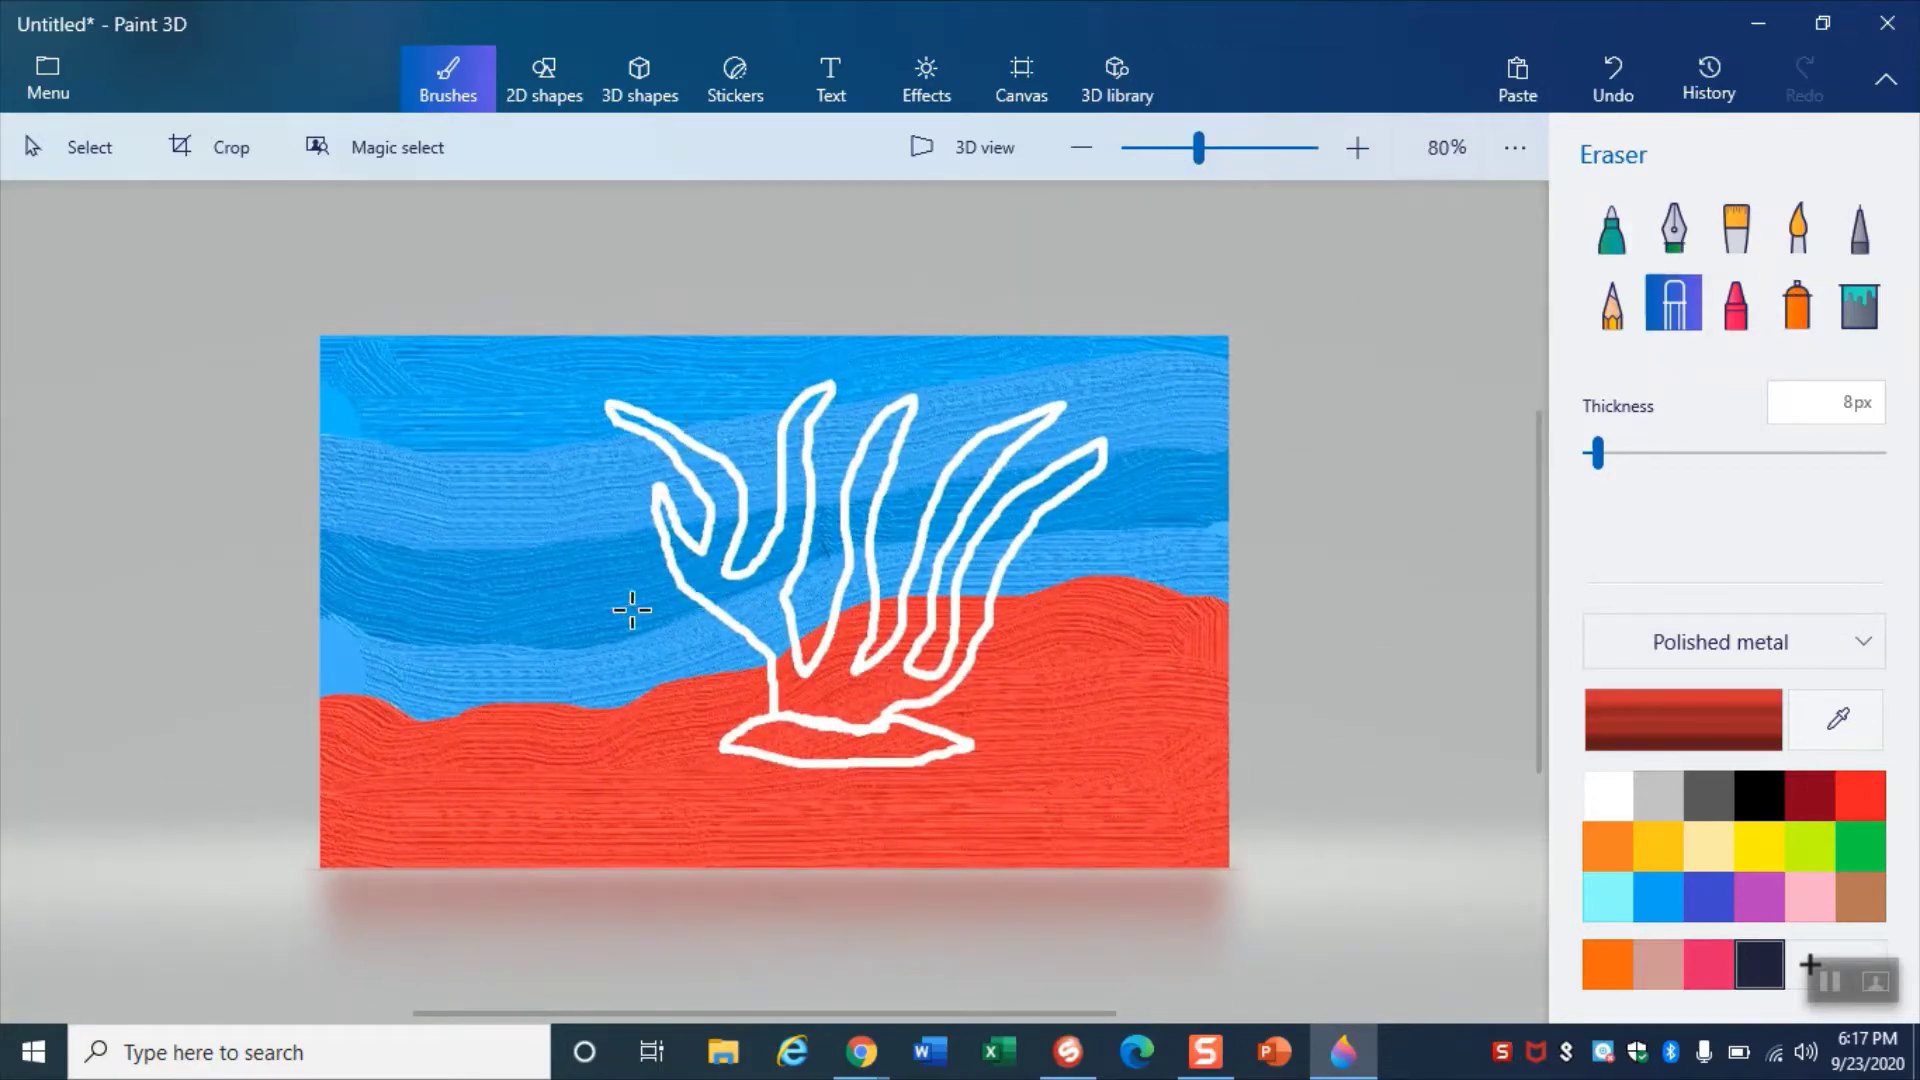
# - Fill the coral outline and its base with white polished metal using the oil brush at 24 px and 37 px
pyautogui.click(1750, 245)
pyautogui.click(1610, 792)
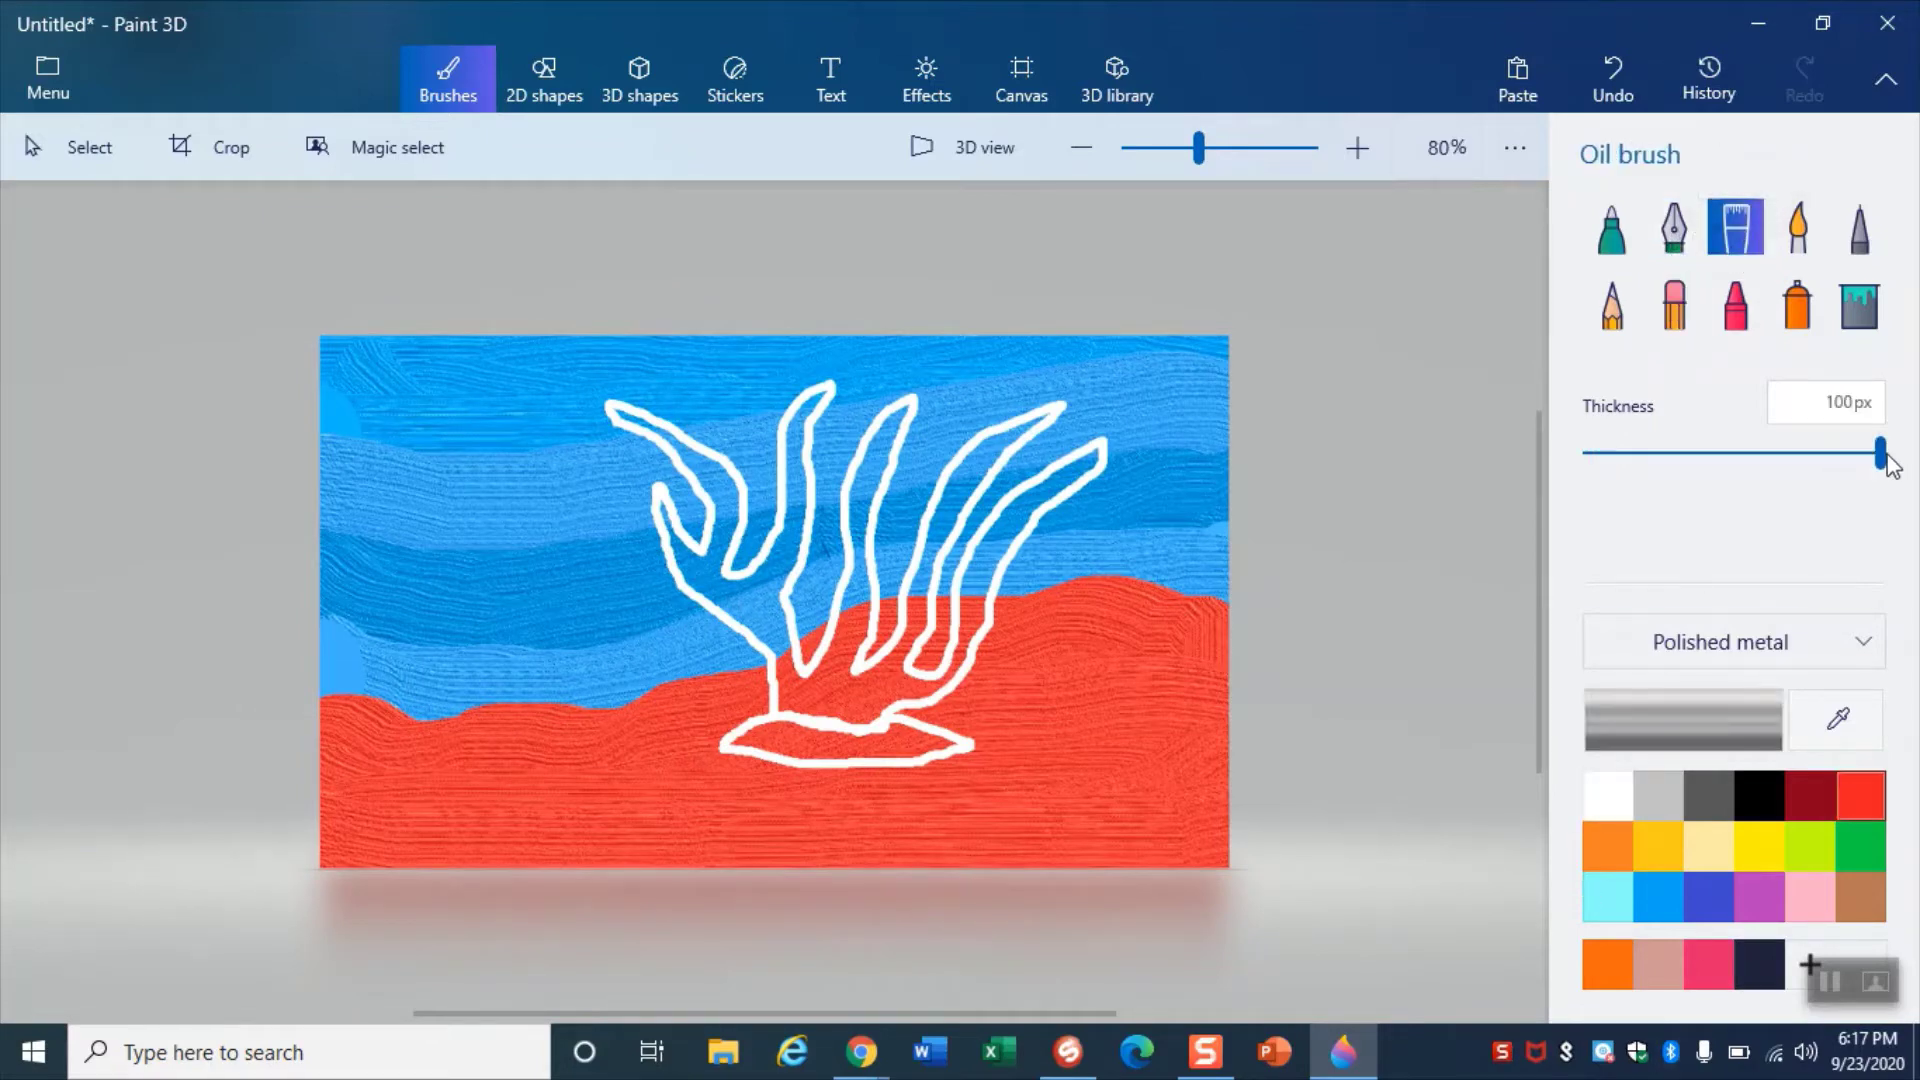
pyautogui.moveTo(1879, 453); pyautogui.dragTo(1792, 463)
pyautogui.moveTo(1766, 456); pyautogui.dragTo(1631, 454)
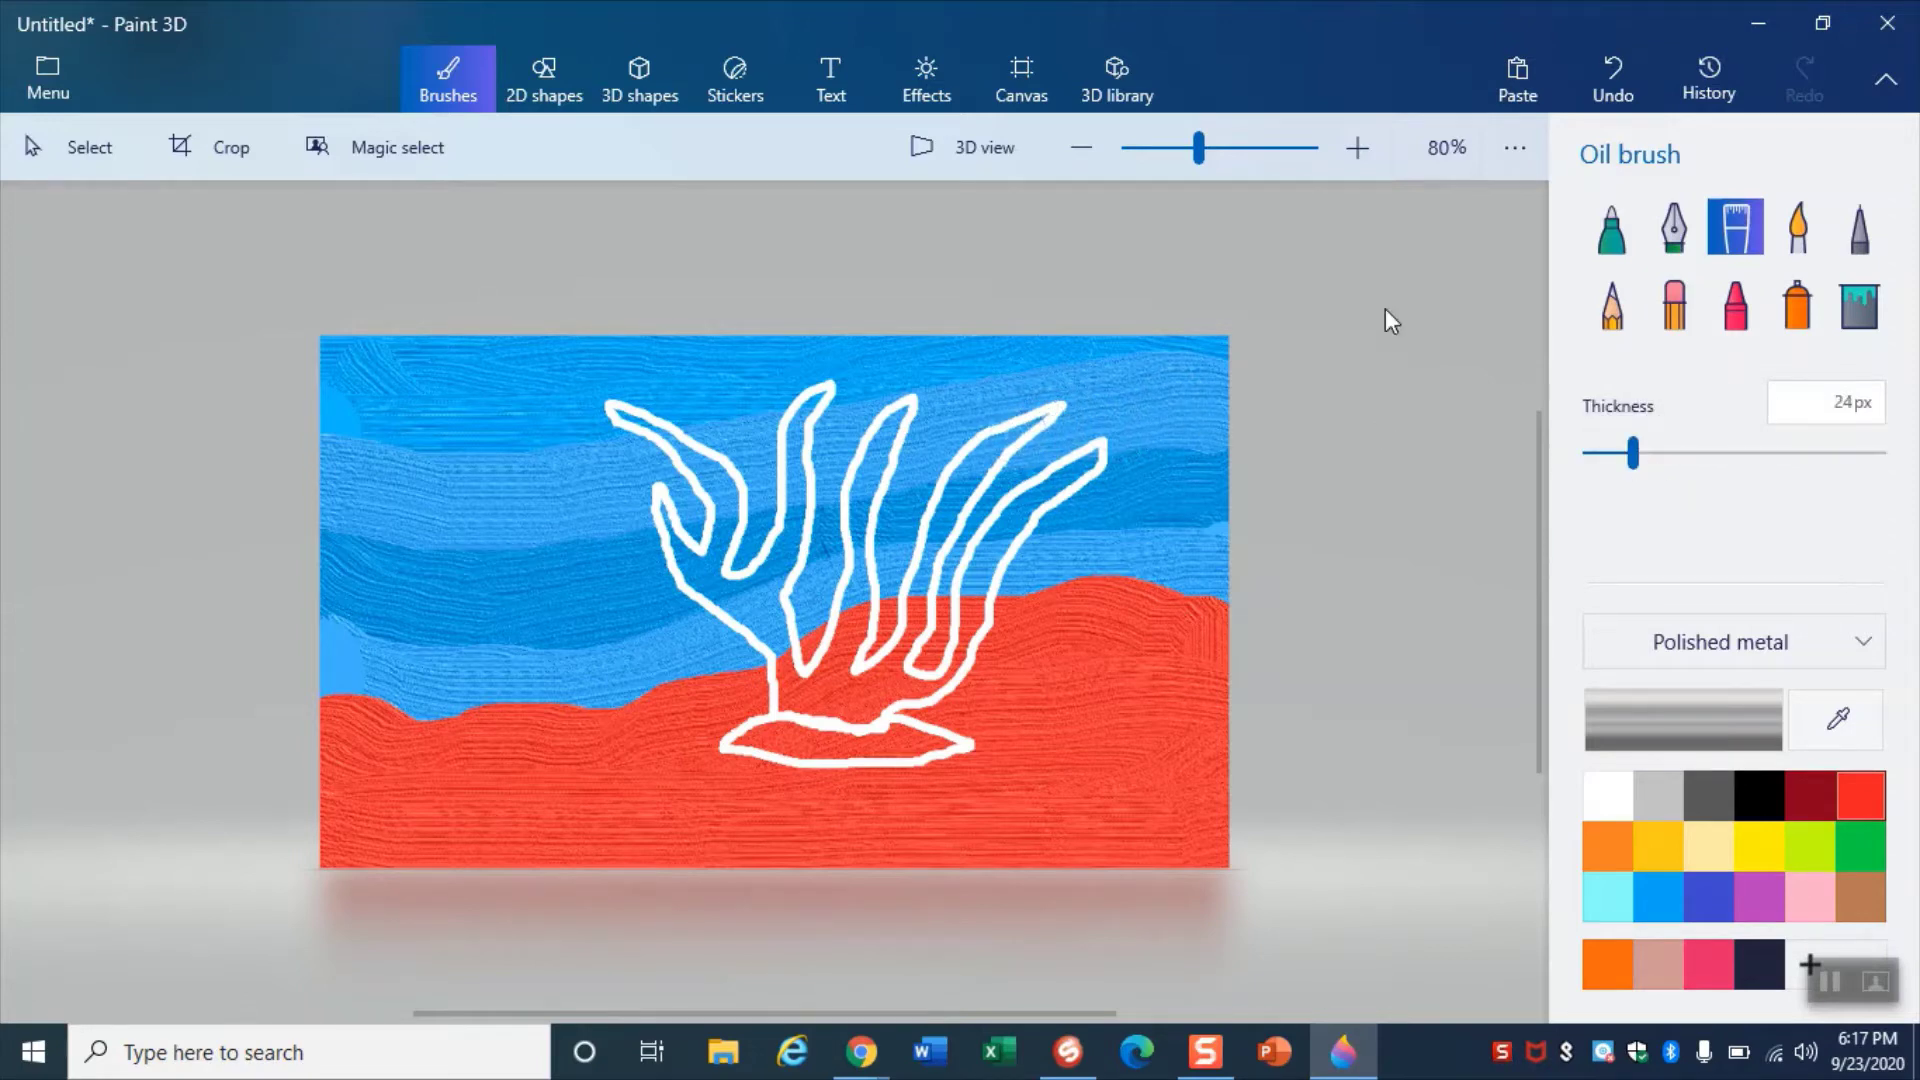
pyautogui.moveTo(1199, 148); pyautogui.dragTo(1222, 148)
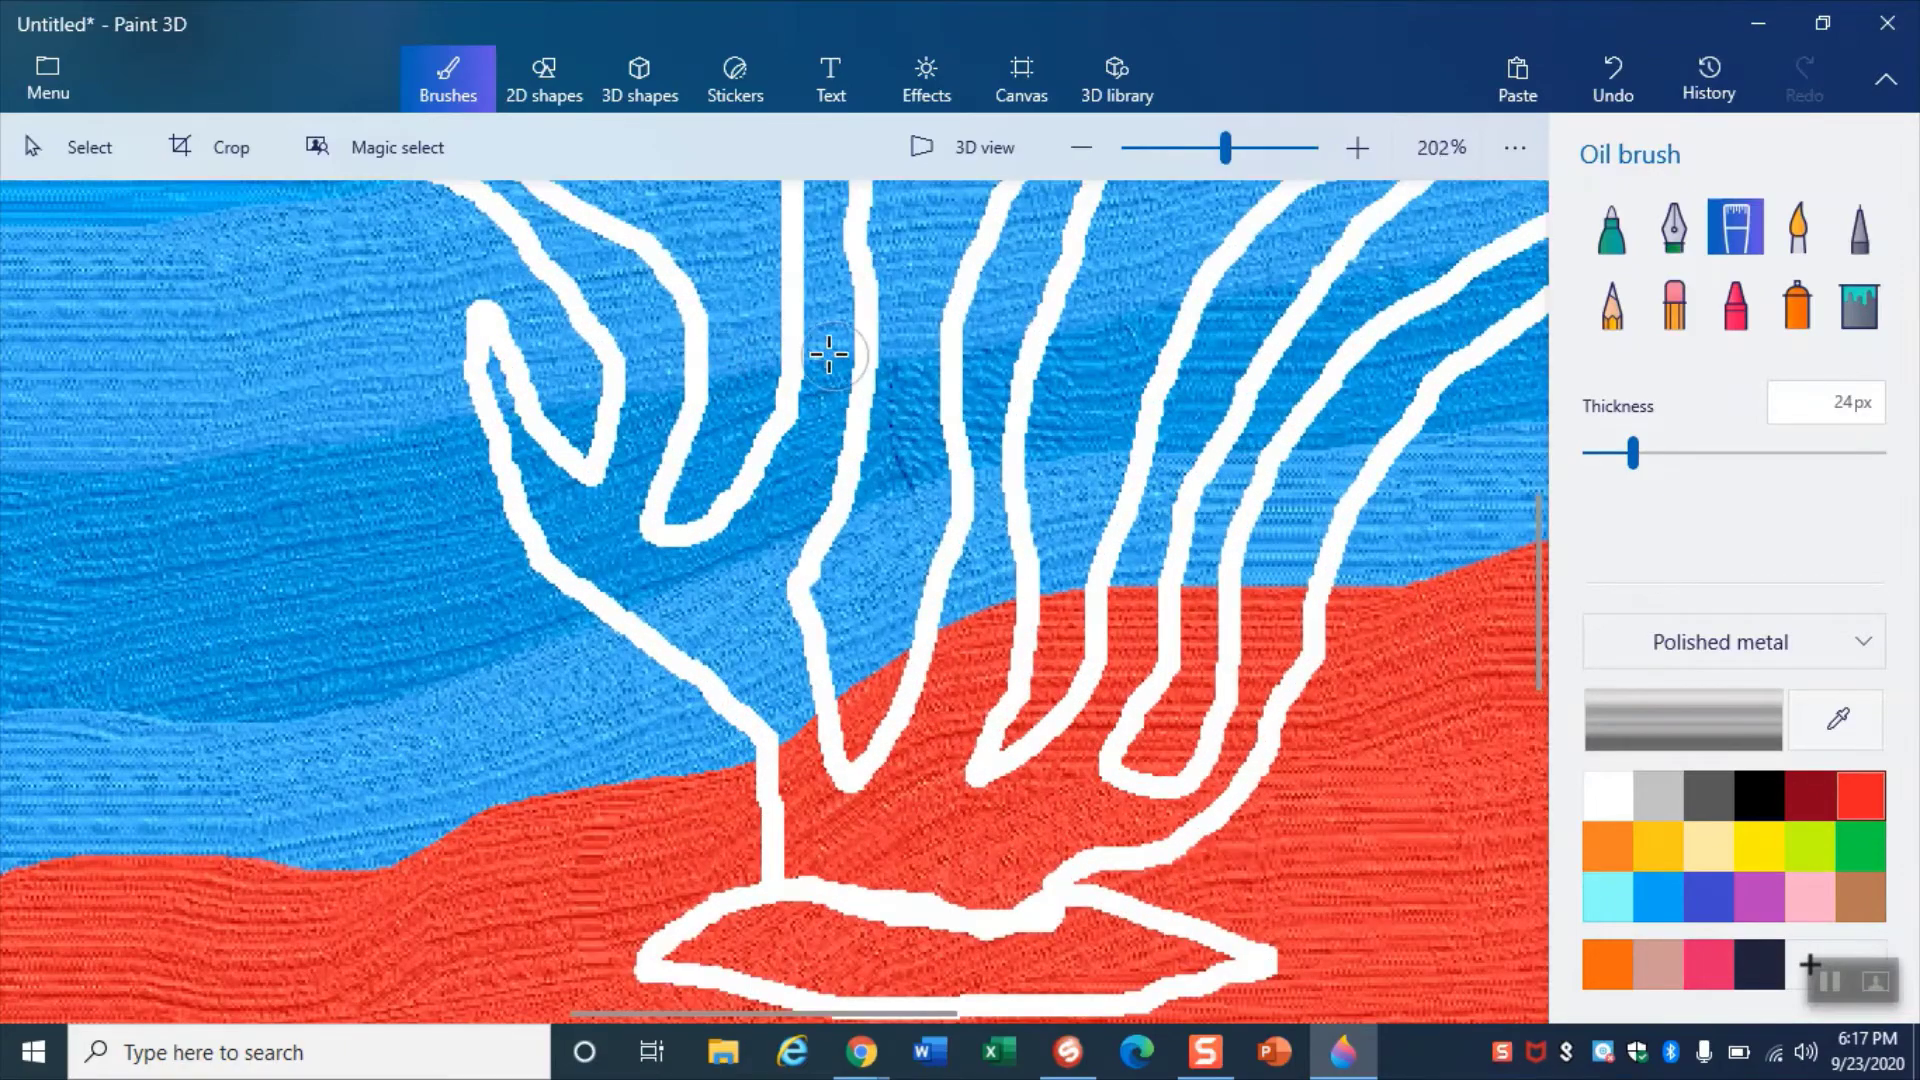
pyautogui.moveTo(829, 354)
pyautogui.mouseDown()
pyautogui.moveTo(833, 335)
pyautogui.moveTo(796, 484)
pyautogui.moveTo(748, 492)
pyautogui.moveTo(827, 291)
pyautogui.moveTo(793, 309)
pyautogui.moveTo(797, 459)
pyautogui.moveTo(772, 577)
pyautogui.moveTo(741, 630)
pyautogui.moveTo(660, 650)
pyautogui.moveTo(527, 501)
pyautogui.moveTo(465, 350)
pyautogui.moveTo(480, 321)
pyautogui.moveTo(574, 519)
pyautogui.moveTo(643, 484)
pyautogui.moveTo(677, 351)
pyautogui.moveTo(619, 524)
pyautogui.moveTo(699, 570)
pyautogui.moveTo(737, 497)
pyautogui.moveTo(703, 596)
pyautogui.moveTo(709, 572)
pyautogui.moveTo(779, 540)
pyautogui.moveTo(823, 463)
pyautogui.moveTo(729, 621)
pyautogui.moveTo(740, 655)
pyautogui.mouseUp()
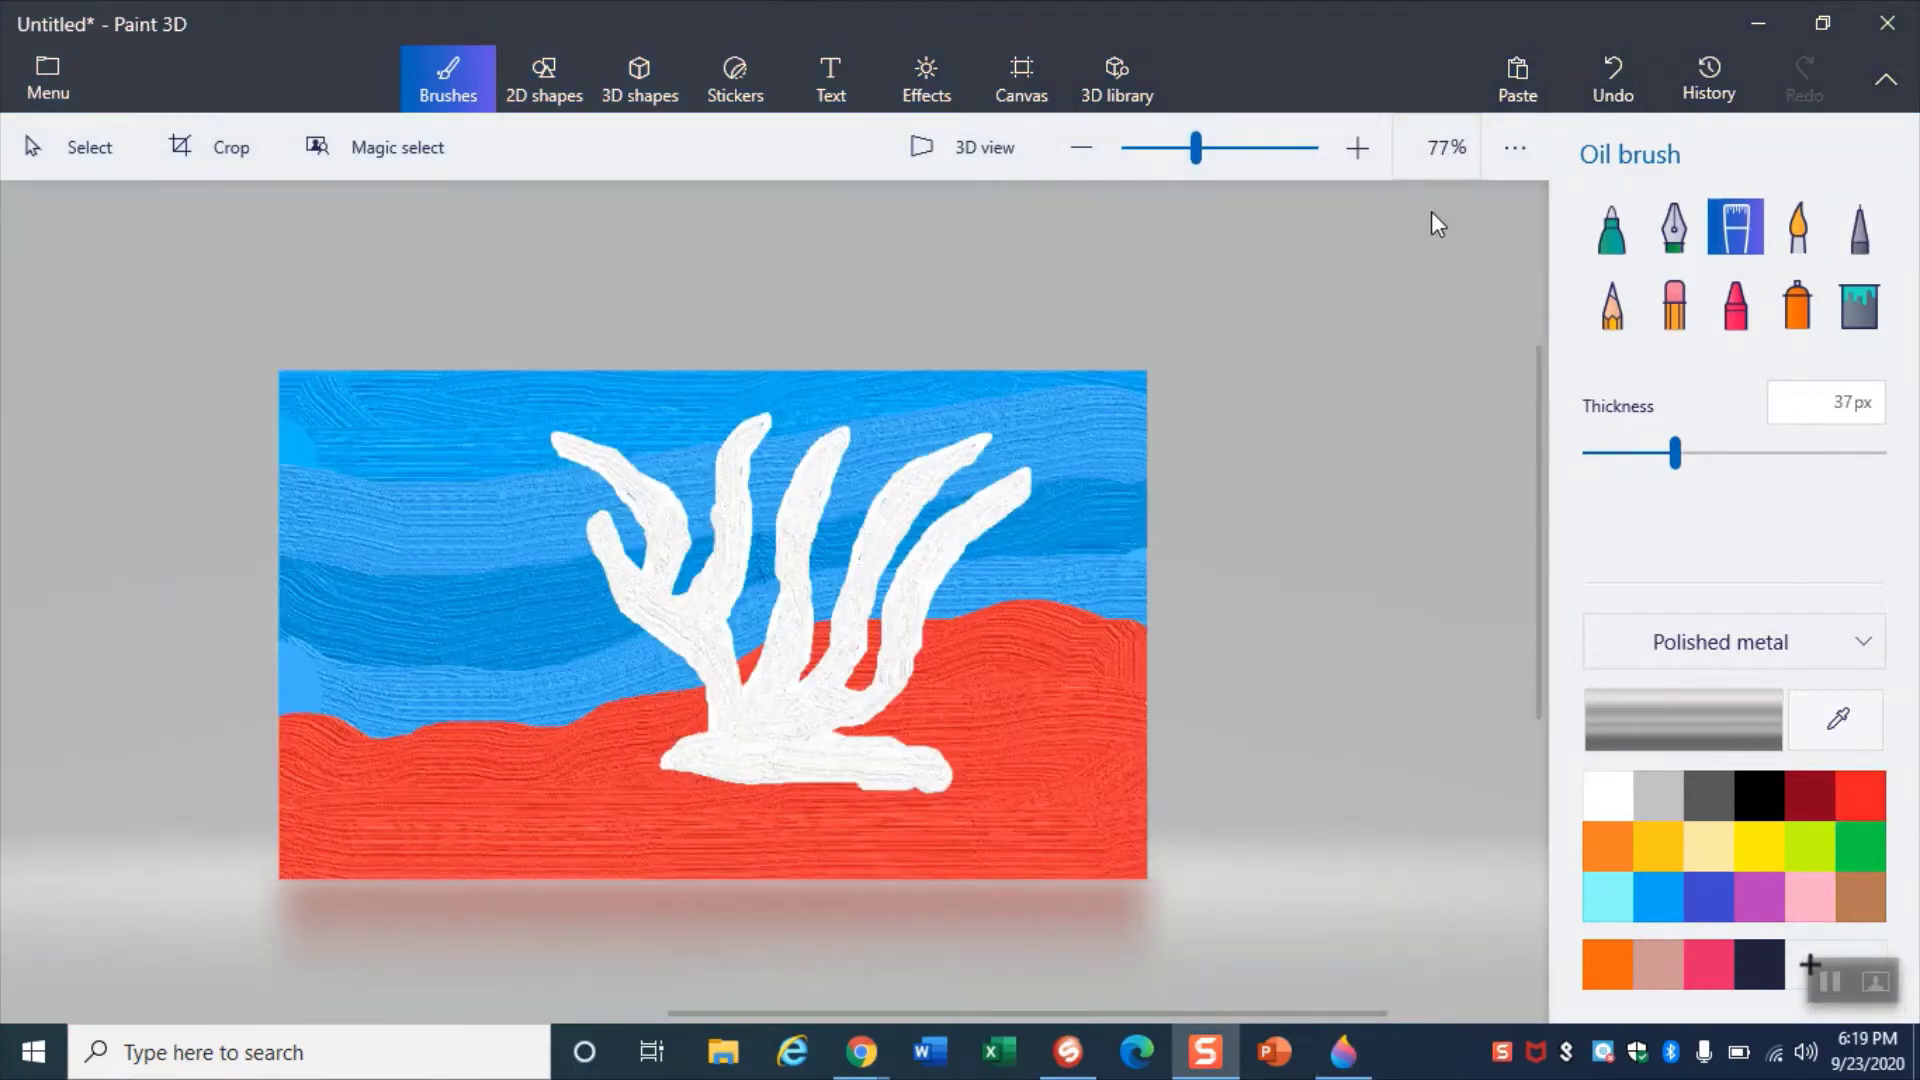
# - Try a black crayon scribble at 20 px on the blue area beside the coral and undo it
pyautogui.click(1745, 313)
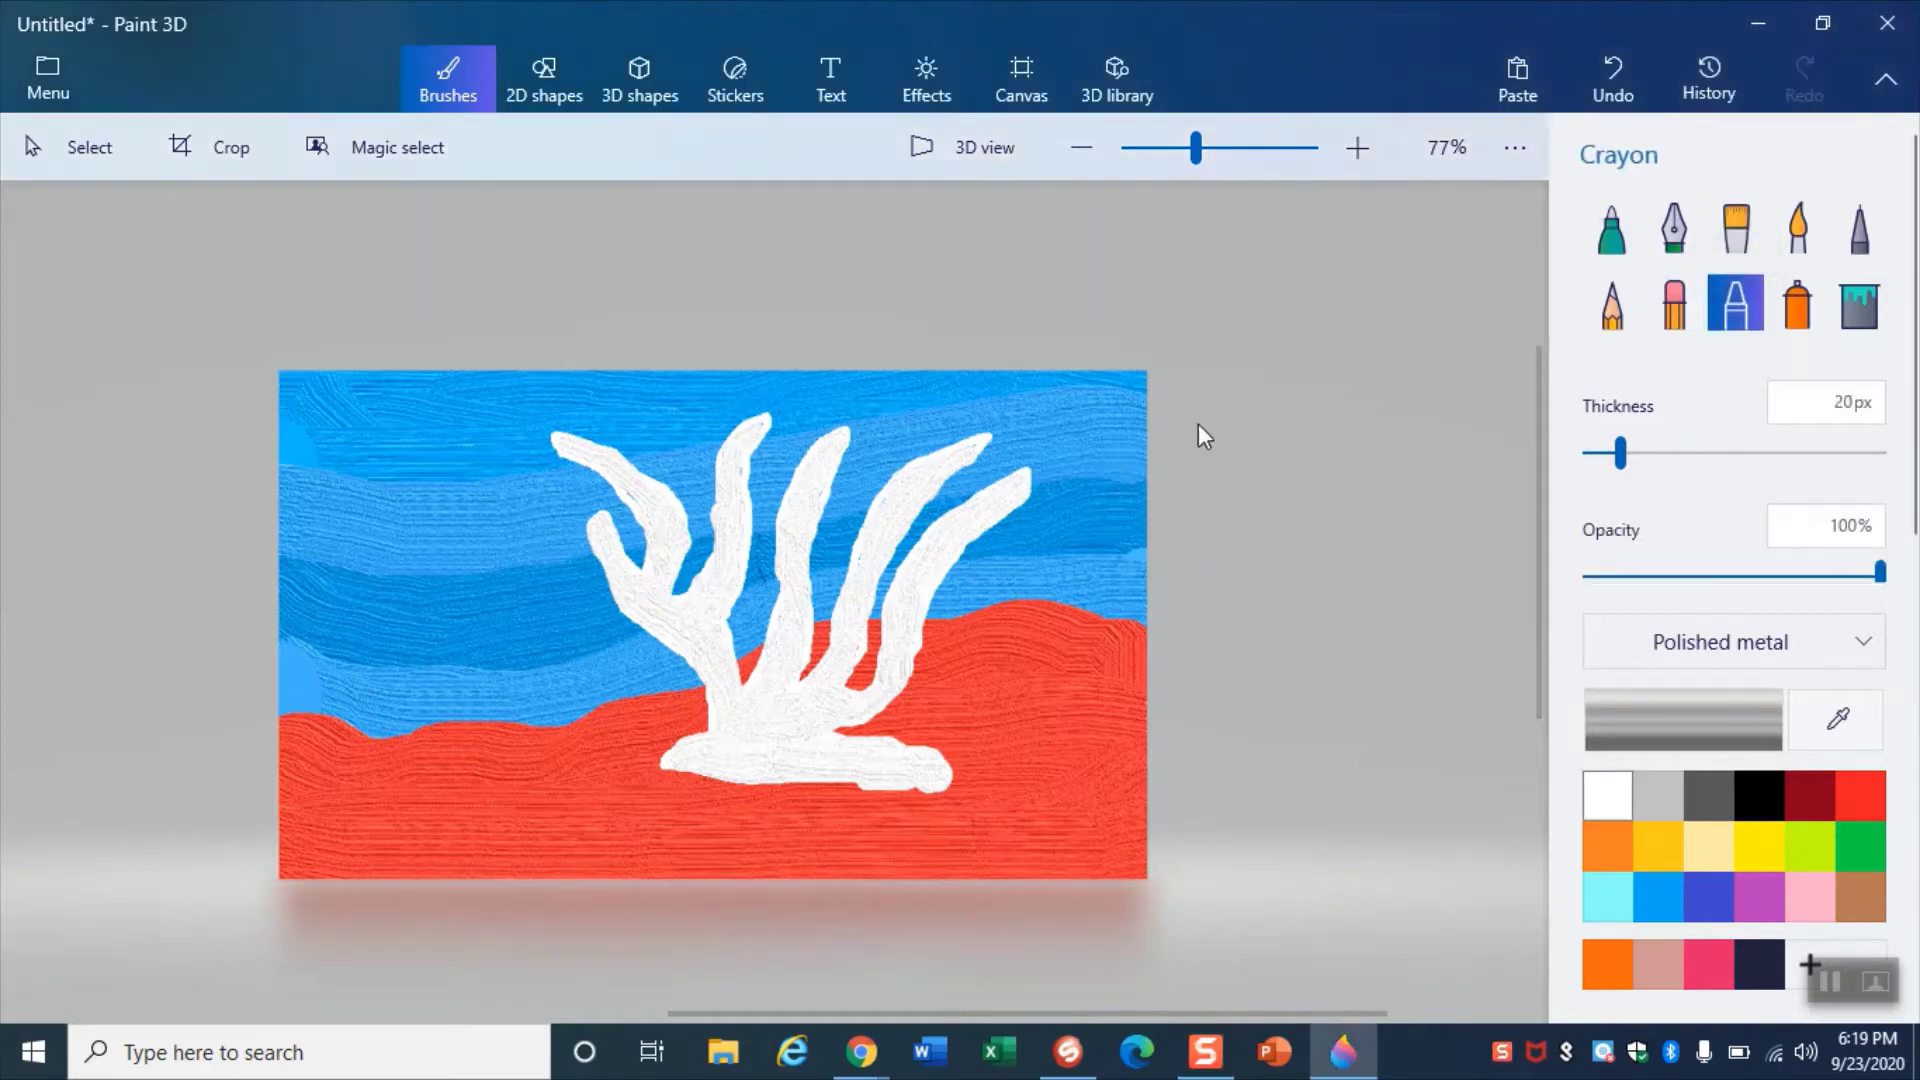
pyautogui.click(1759, 795)
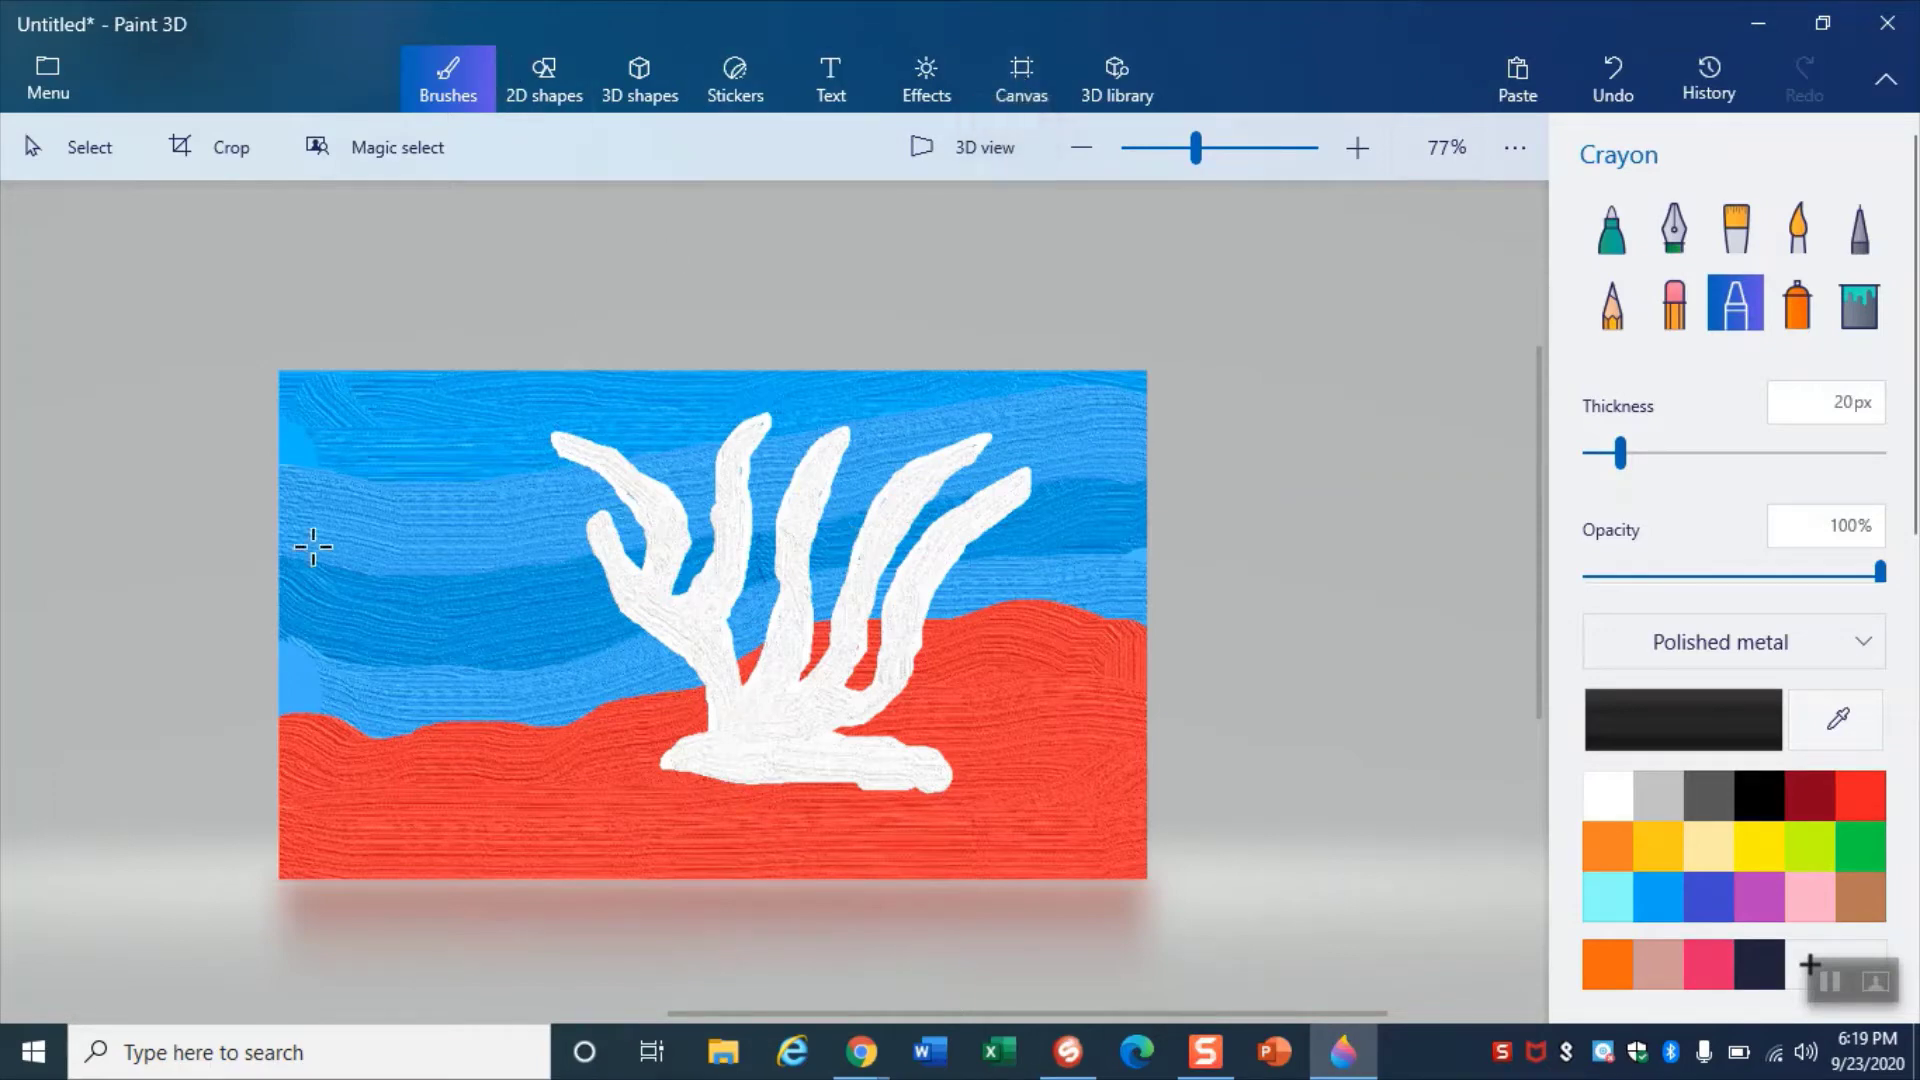
pyautogui.moveTo(320, 495)
pyautogui.mouseDown()
pyautogui.moveTo(483, 491)
pyautogui.moveTo(330, 500)
pyautogui.moveTo(541, 531)
pyautogui.moveTo(370, 545)
pyautogui.moveTo(440, 585)
pyautogui.mouseUp()
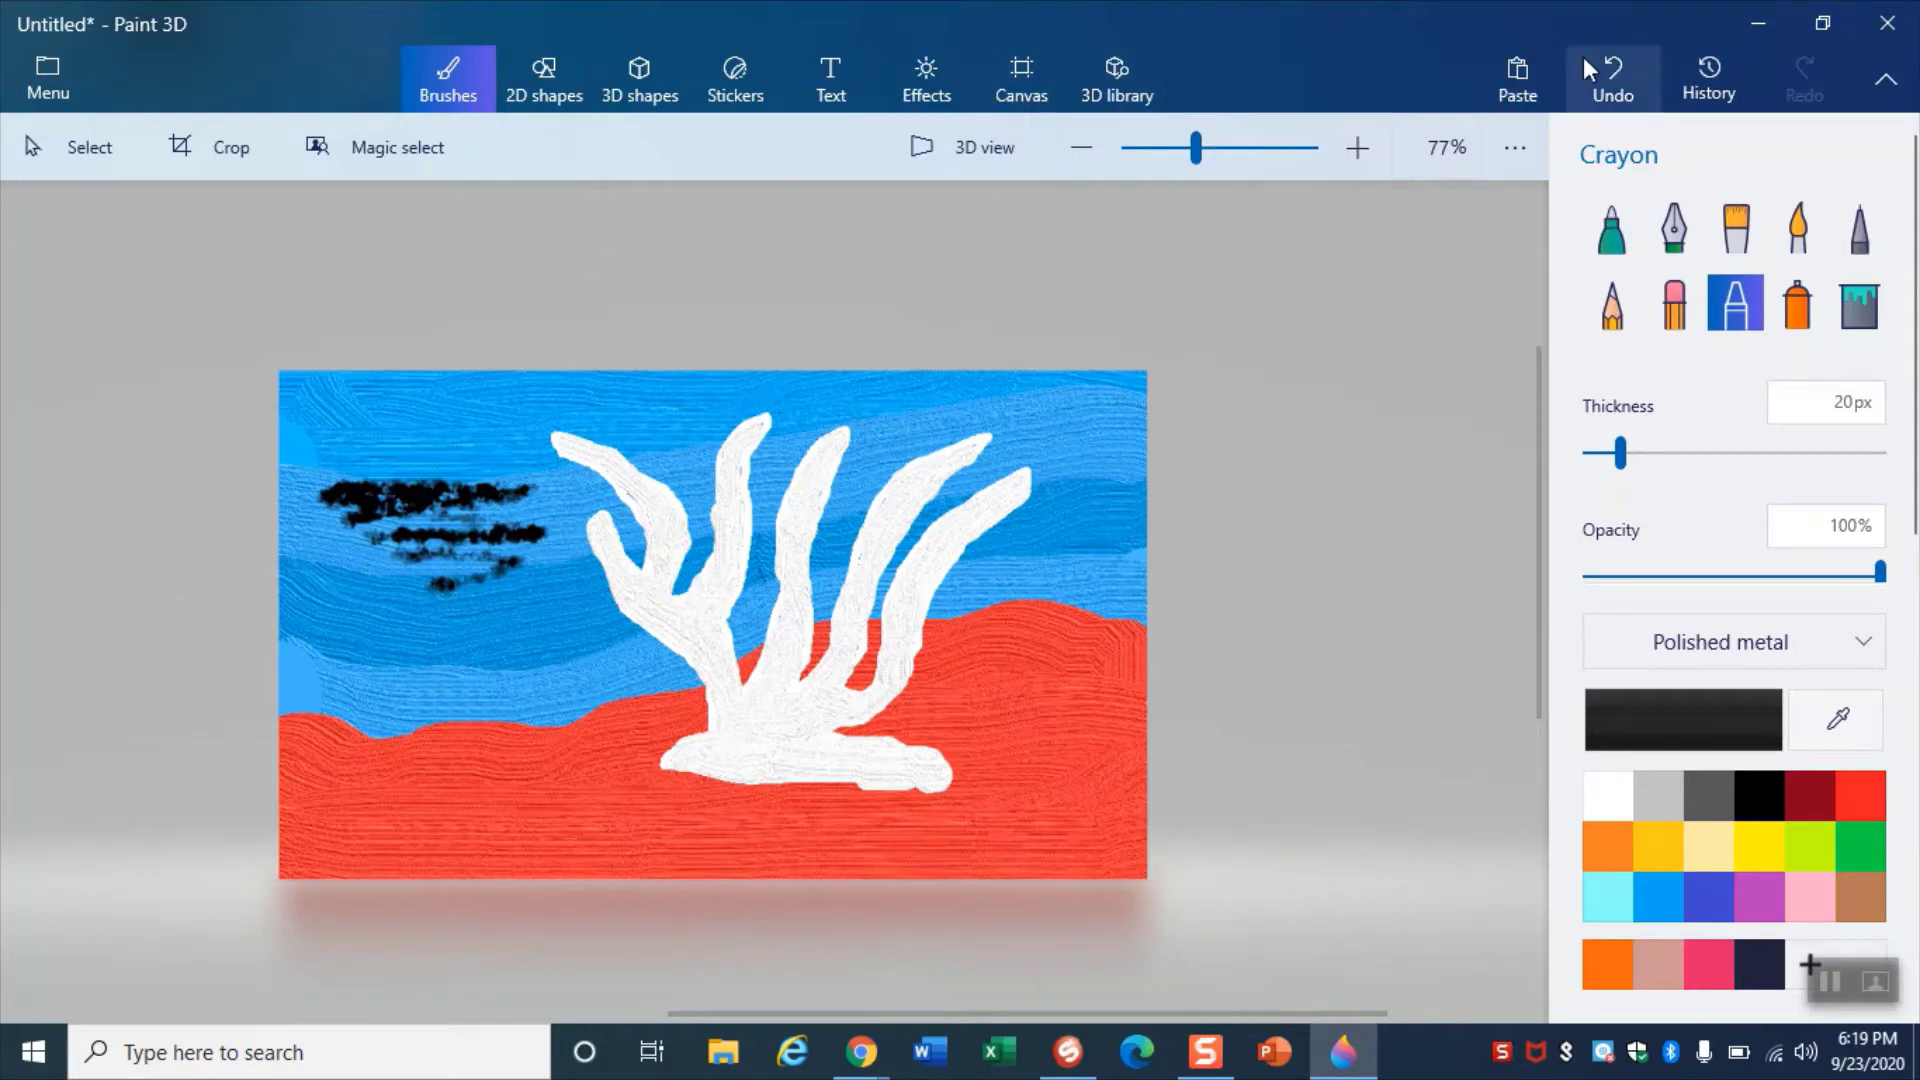
pyautogui.click(1610, 72)
# - Try vertical black pencil lines at 6 px on the blue area beside the coral, undoing each one
pyautogui.click(1605, 300)
pyautogui.moveTo(390, 475); pyautogui.dragTo(401, 700)
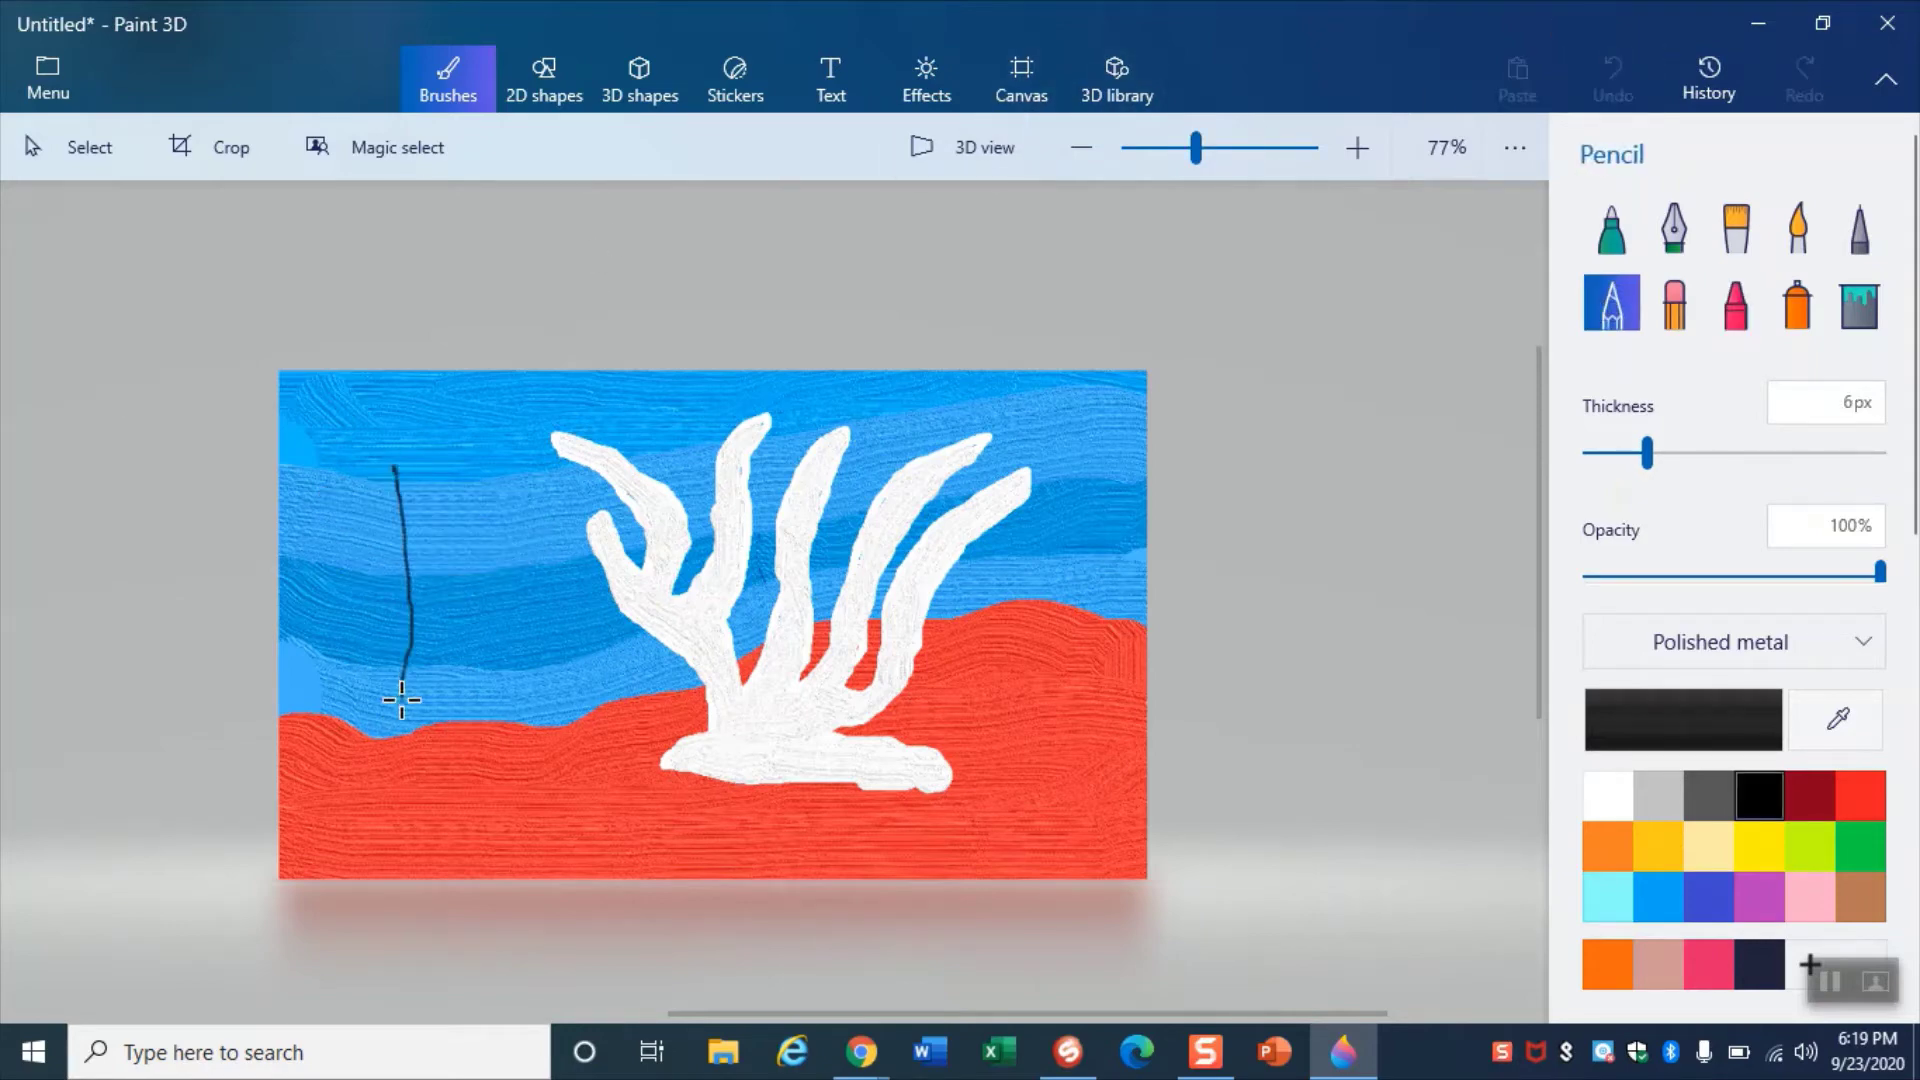
pyautogui.click(1612, 78)
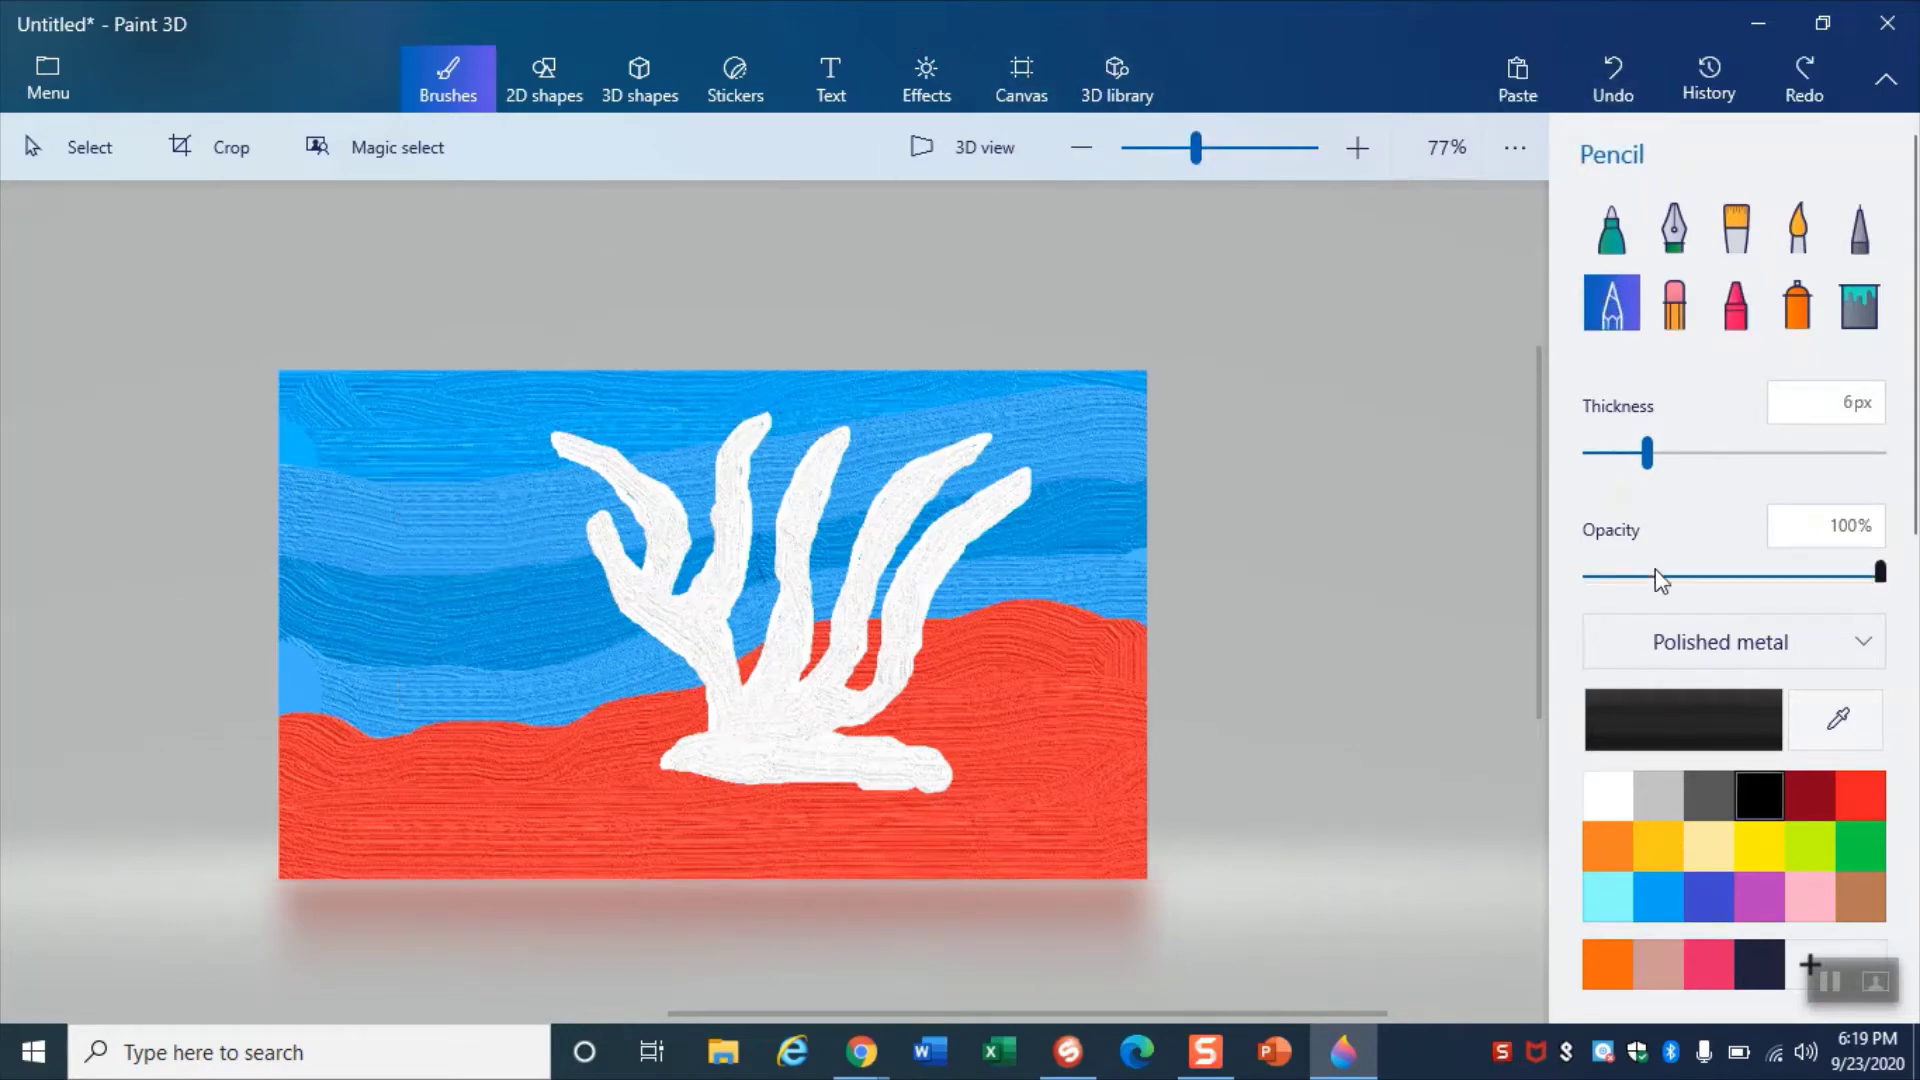
pyautogui.moveTo(1195, 148); pyautogui.dragTo(1221, 170)
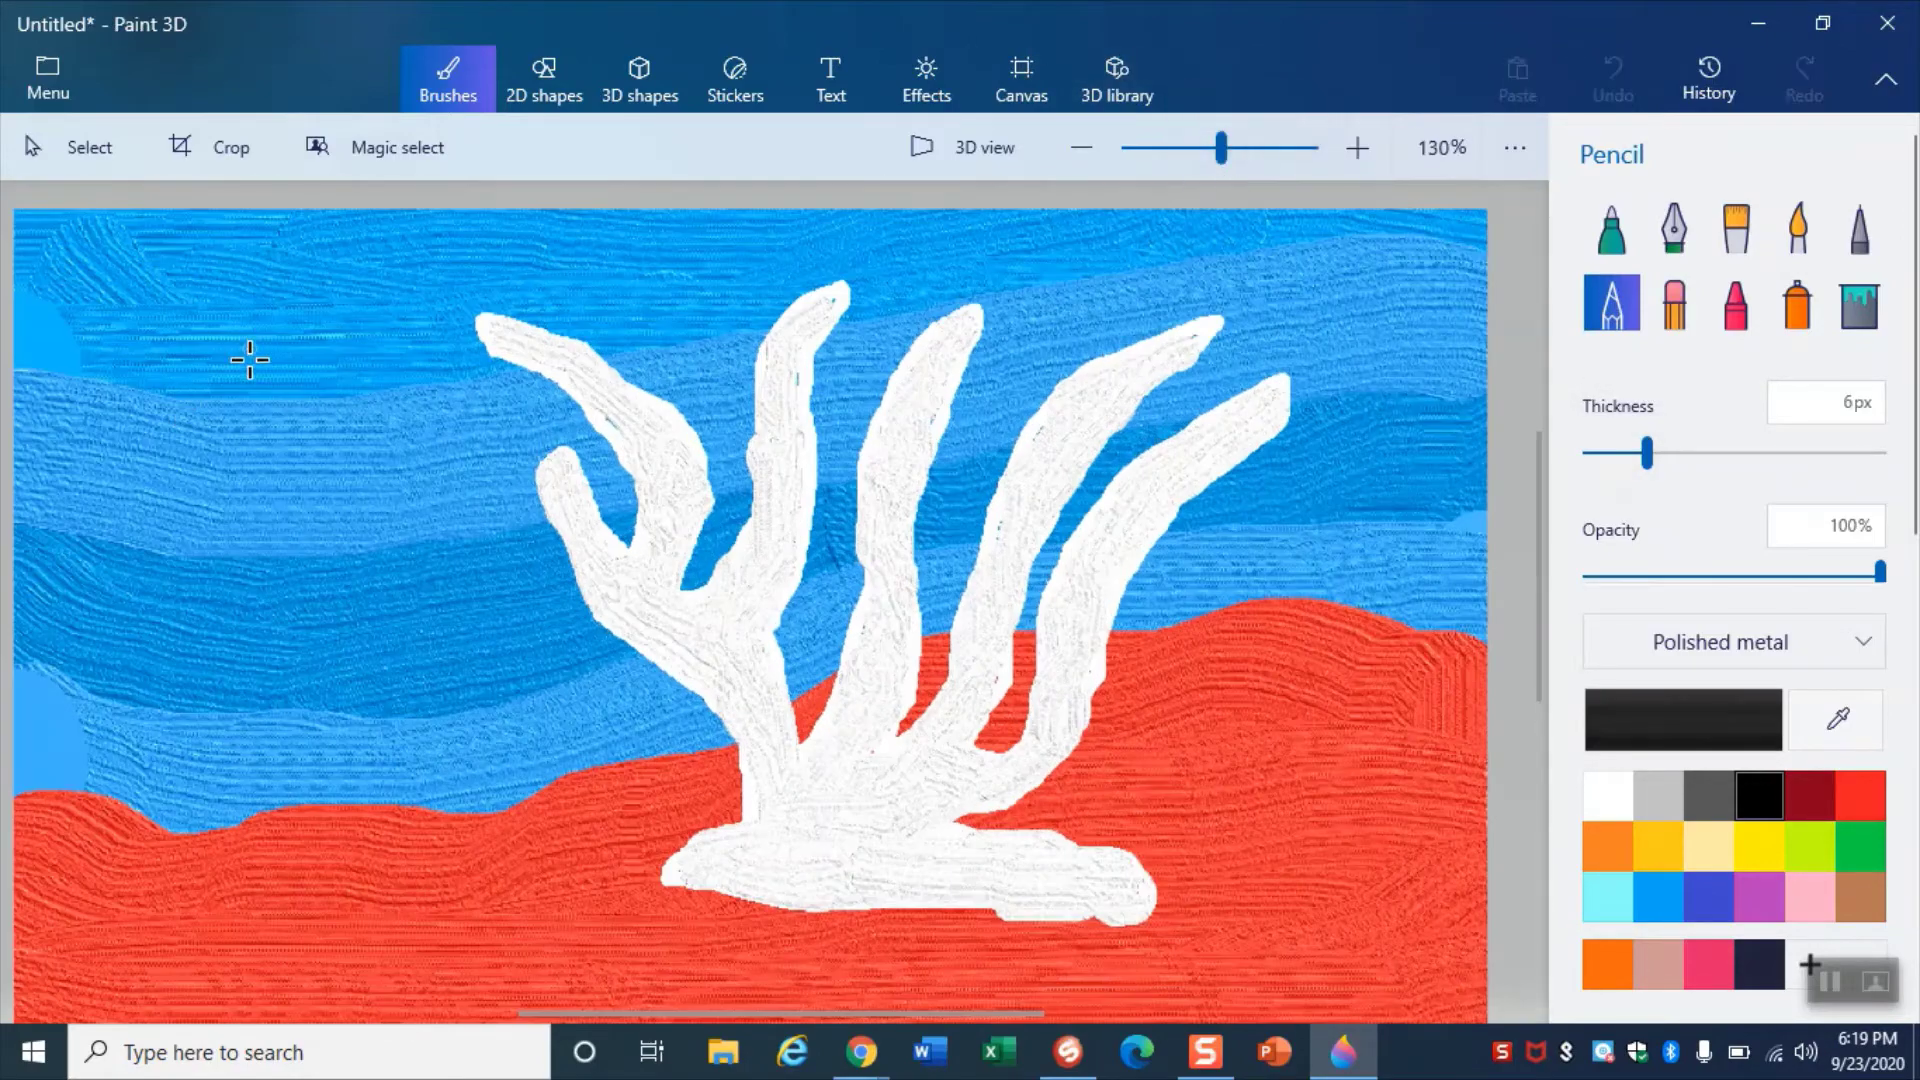
pyautogui.moveTo(250, 342); pyautogui.dragTo(258, 734)
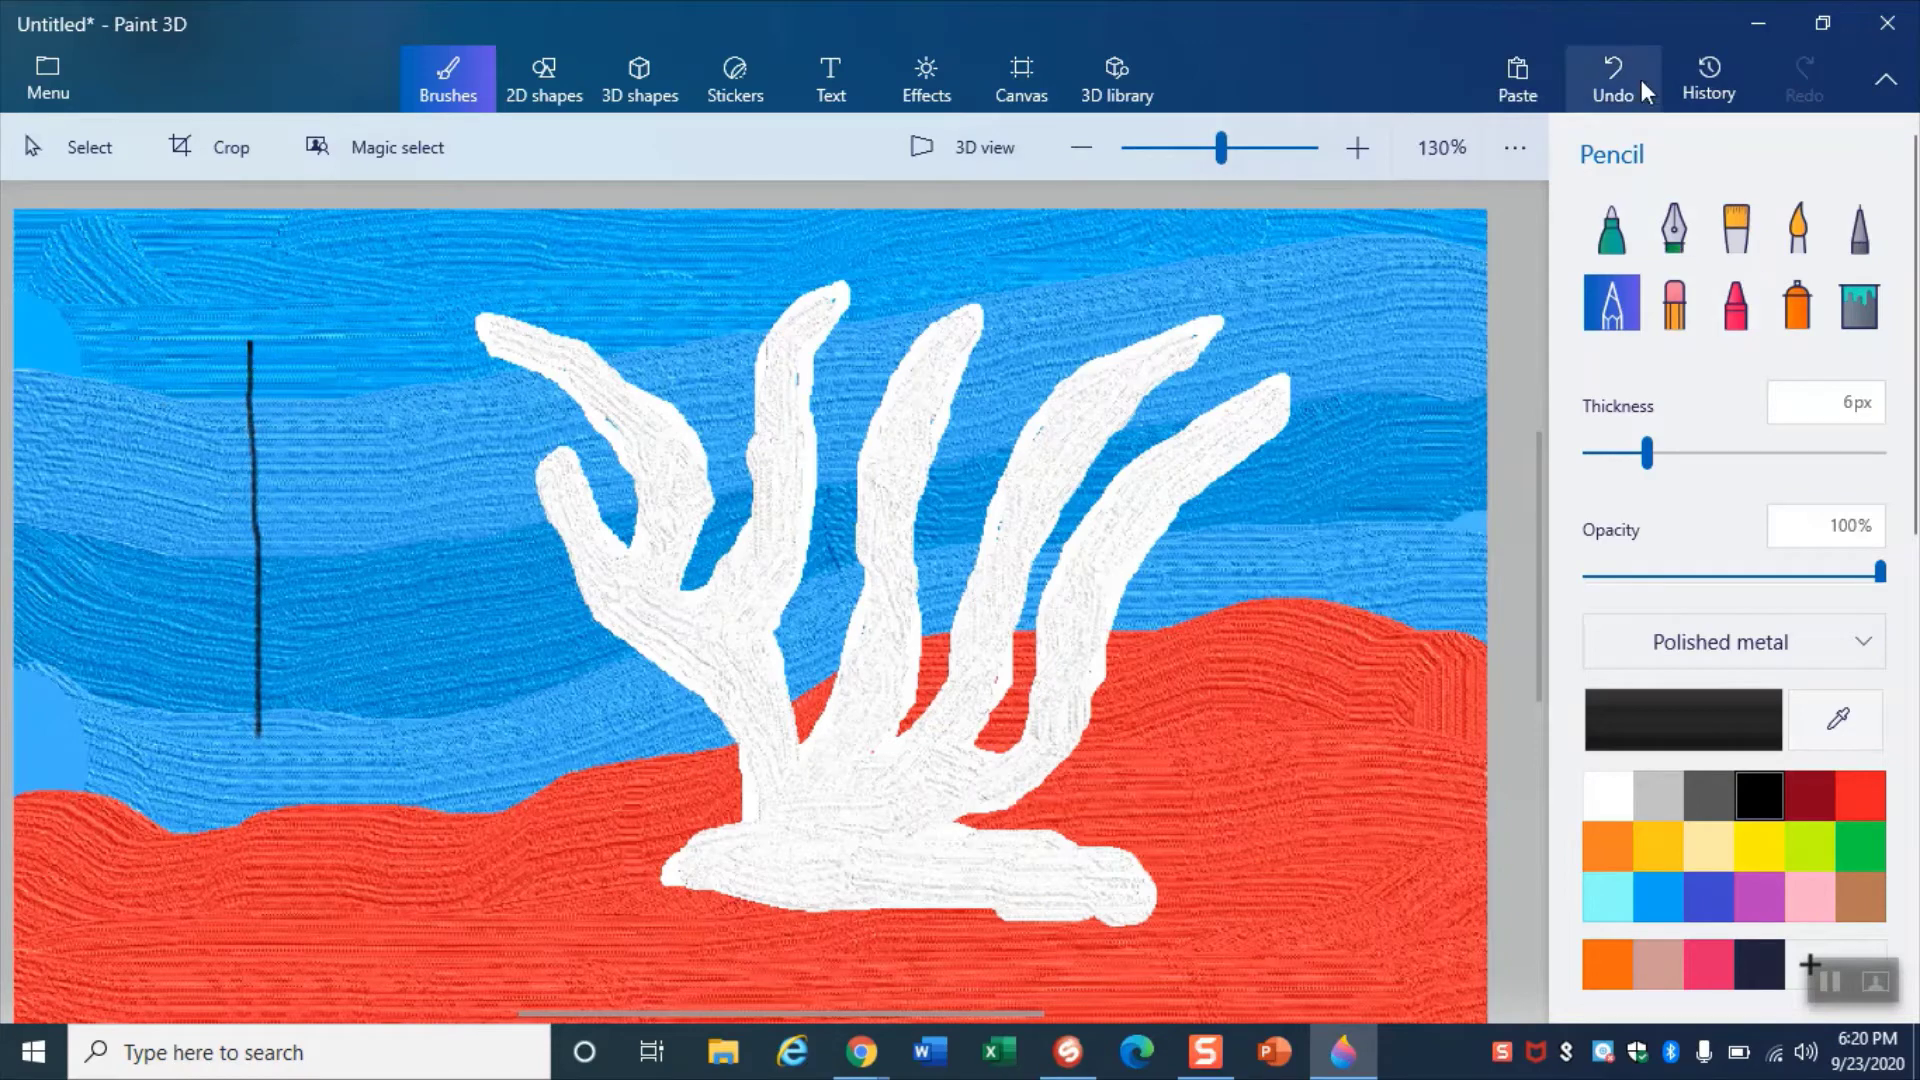
pyautogui.click(1610, 72)
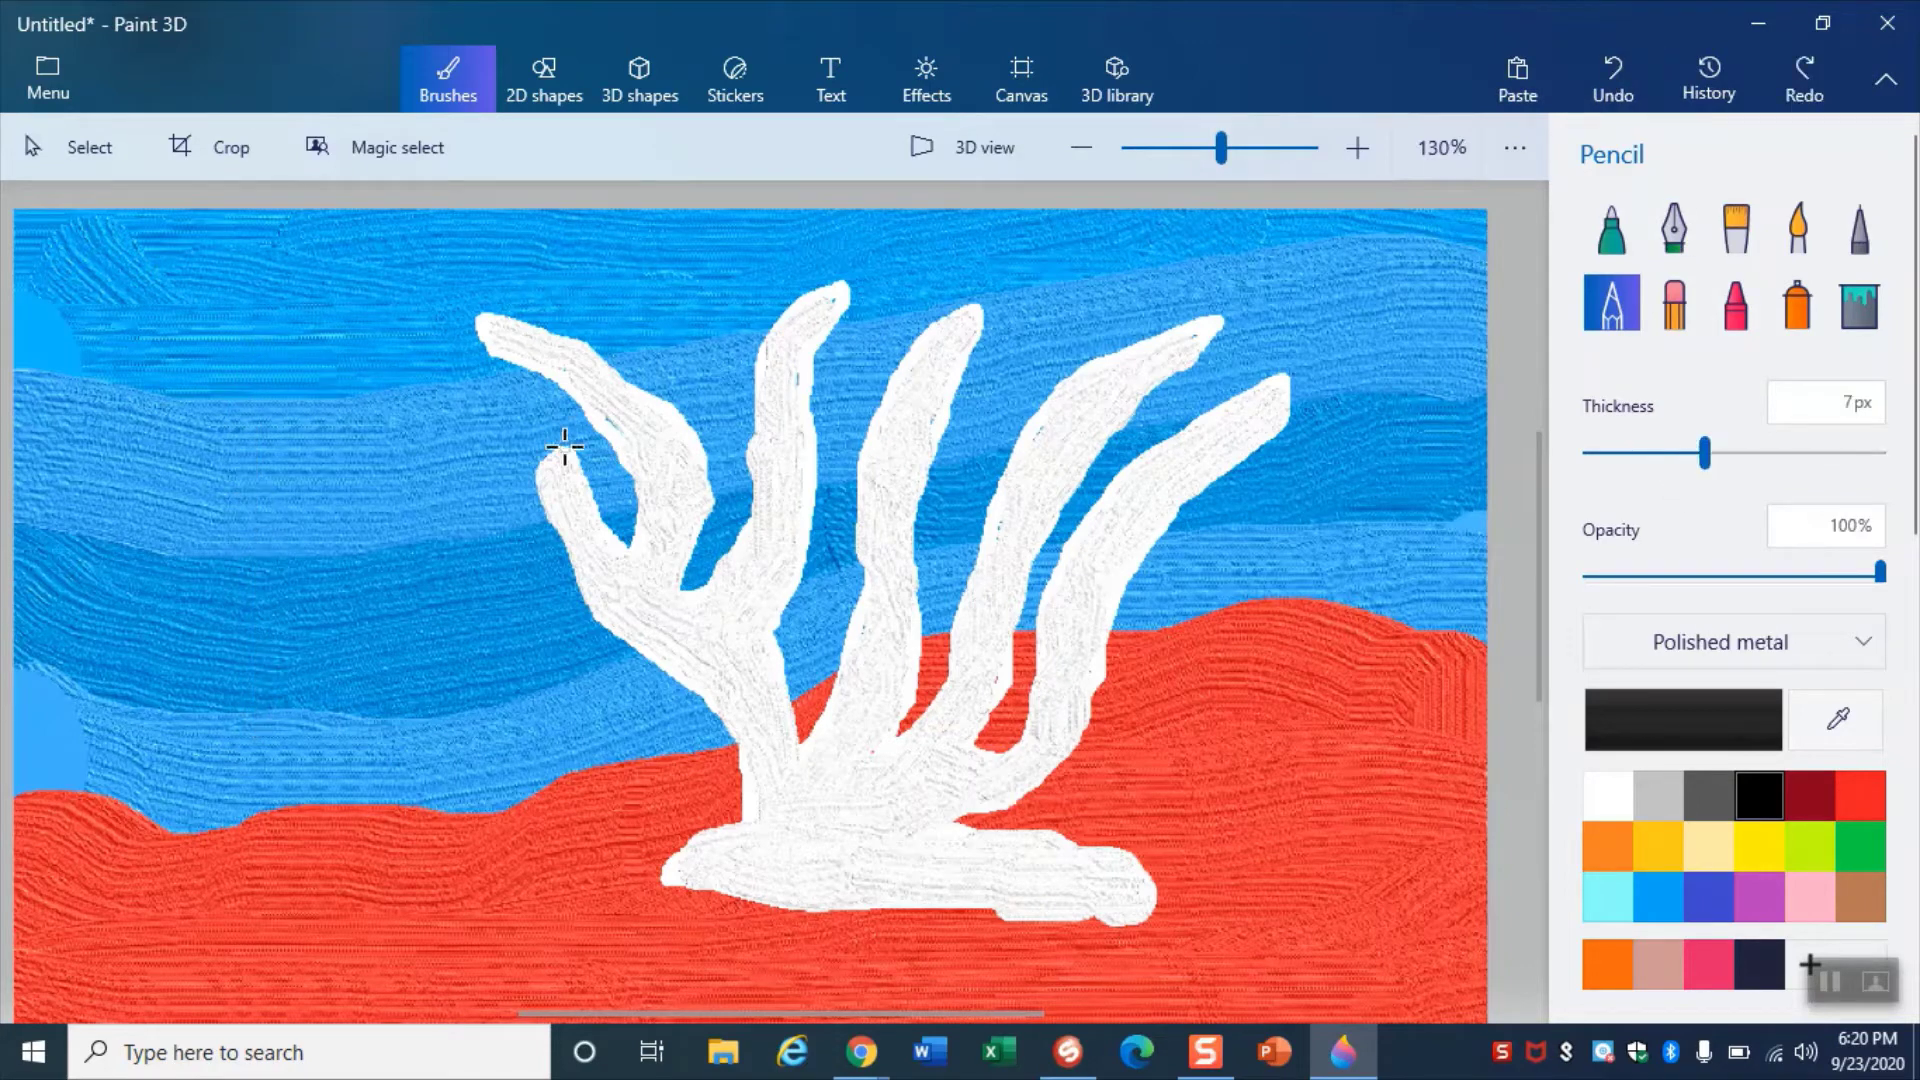
# - Try shading the edges of the coral branches with the black pencil at 7 px and undo the strokes
pyautogui.moveTo(565, 447); pyautogui.dragTo(550, 455)
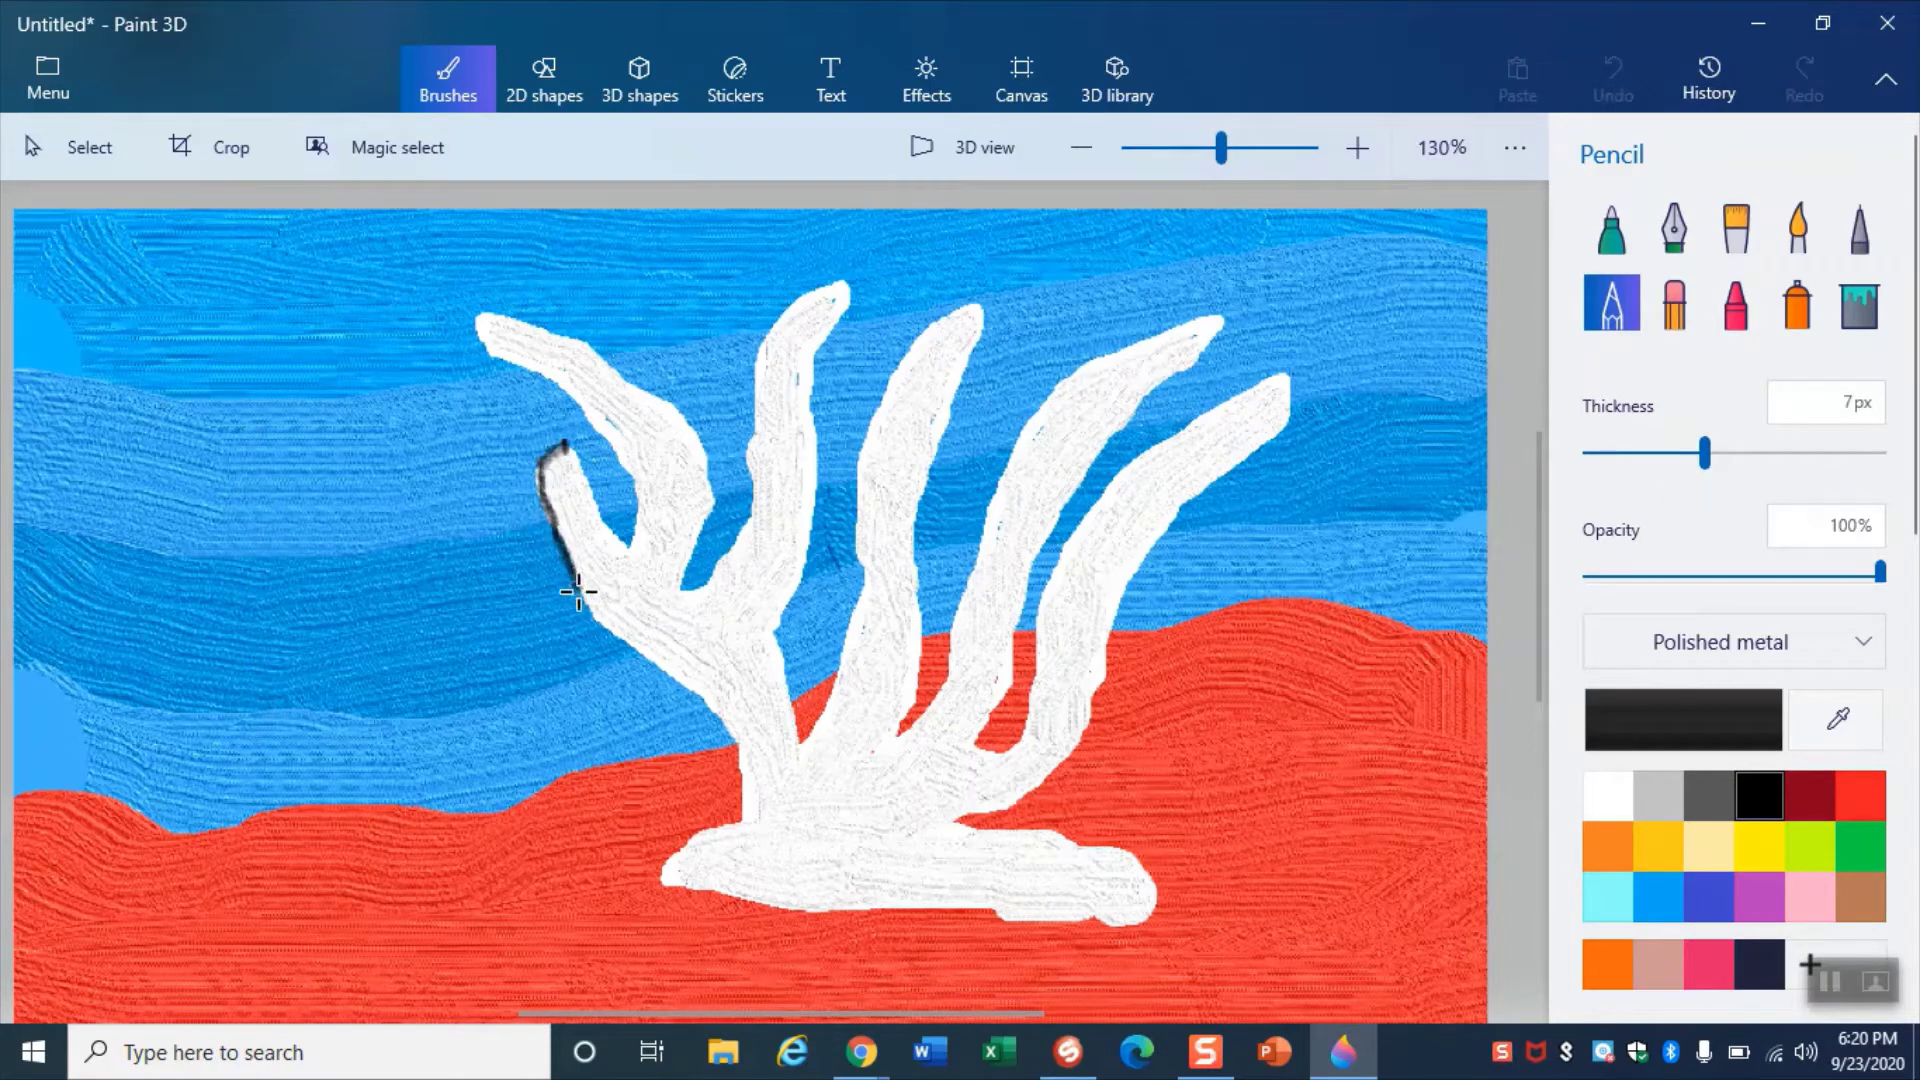
pyautogui.moveTo(578, 592)
pyautogui.mouseDown()
pyautogui.moveTo(718, 729)
pyautogui.moveTo(744, 796)
pyautogui.mouseUp()
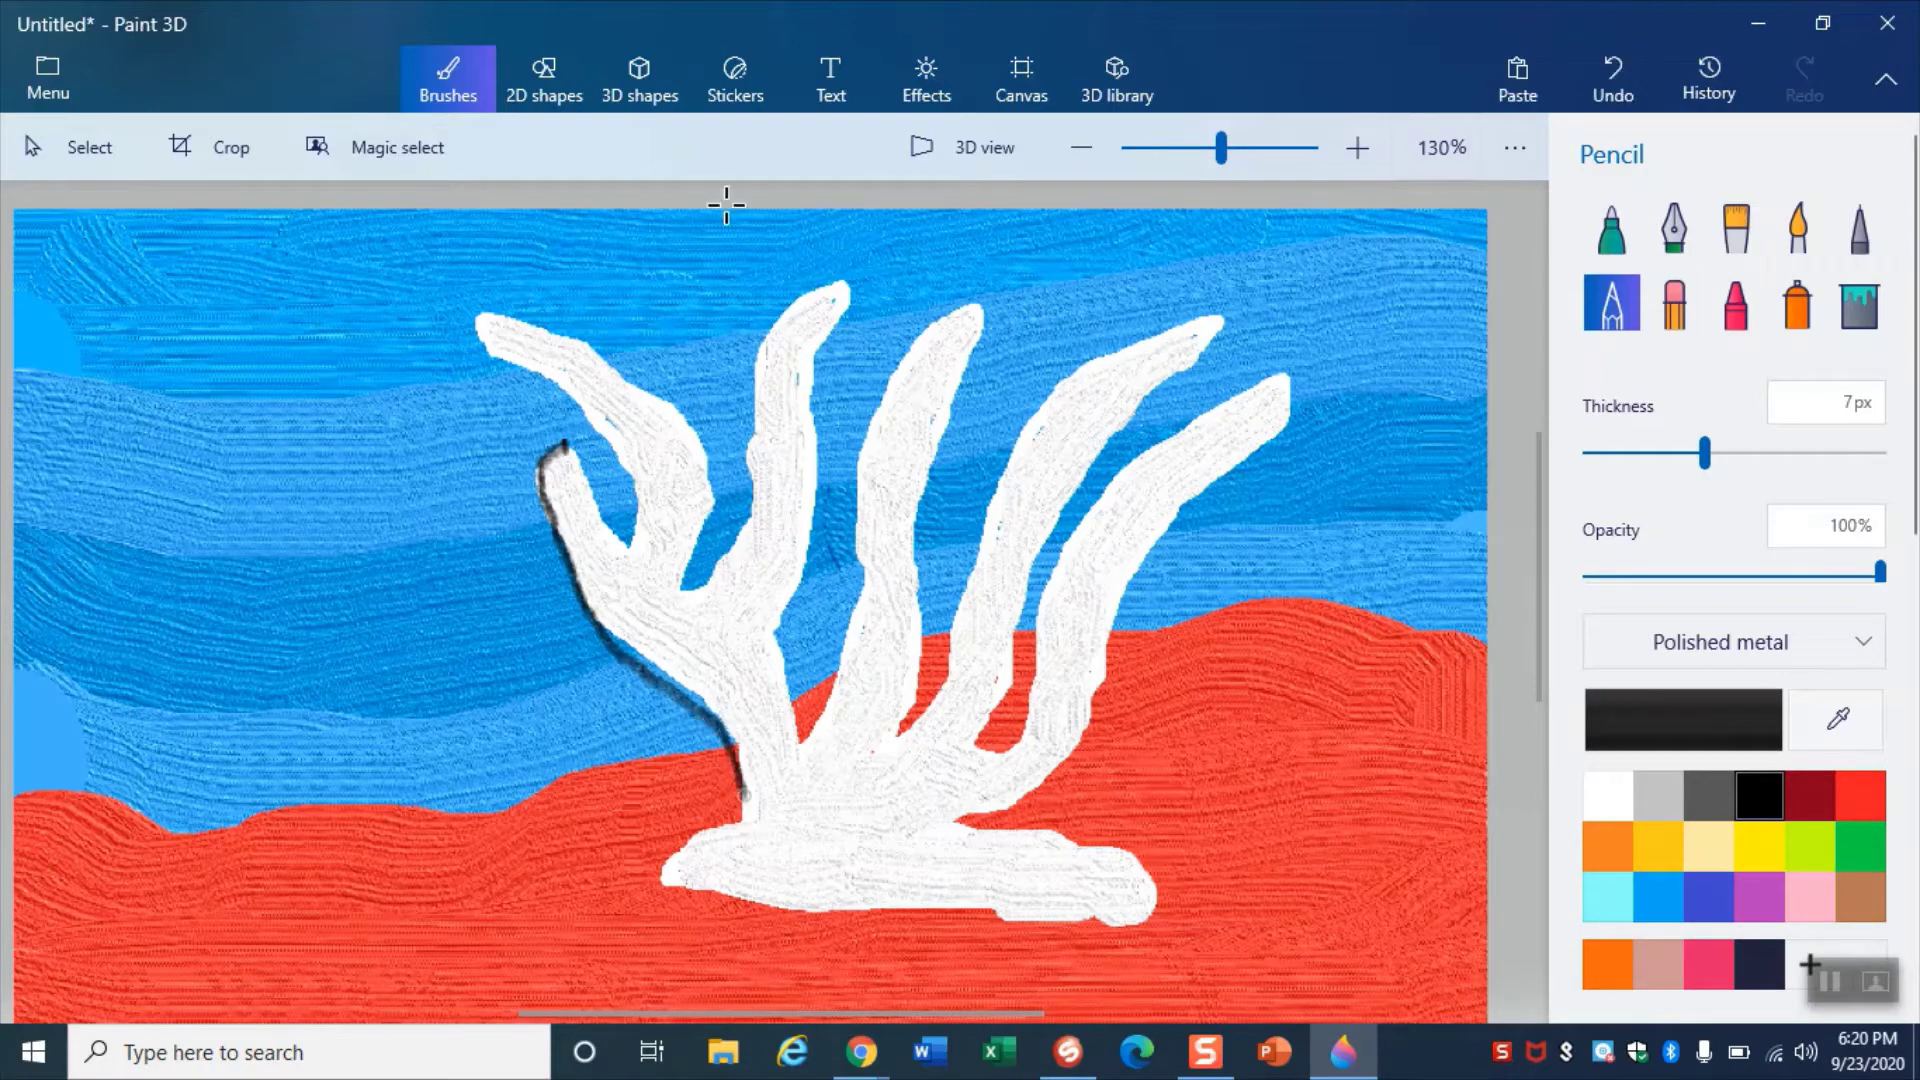
pyautogui.moveTo(833, 289); pyautogui.dragTo(756, 336)
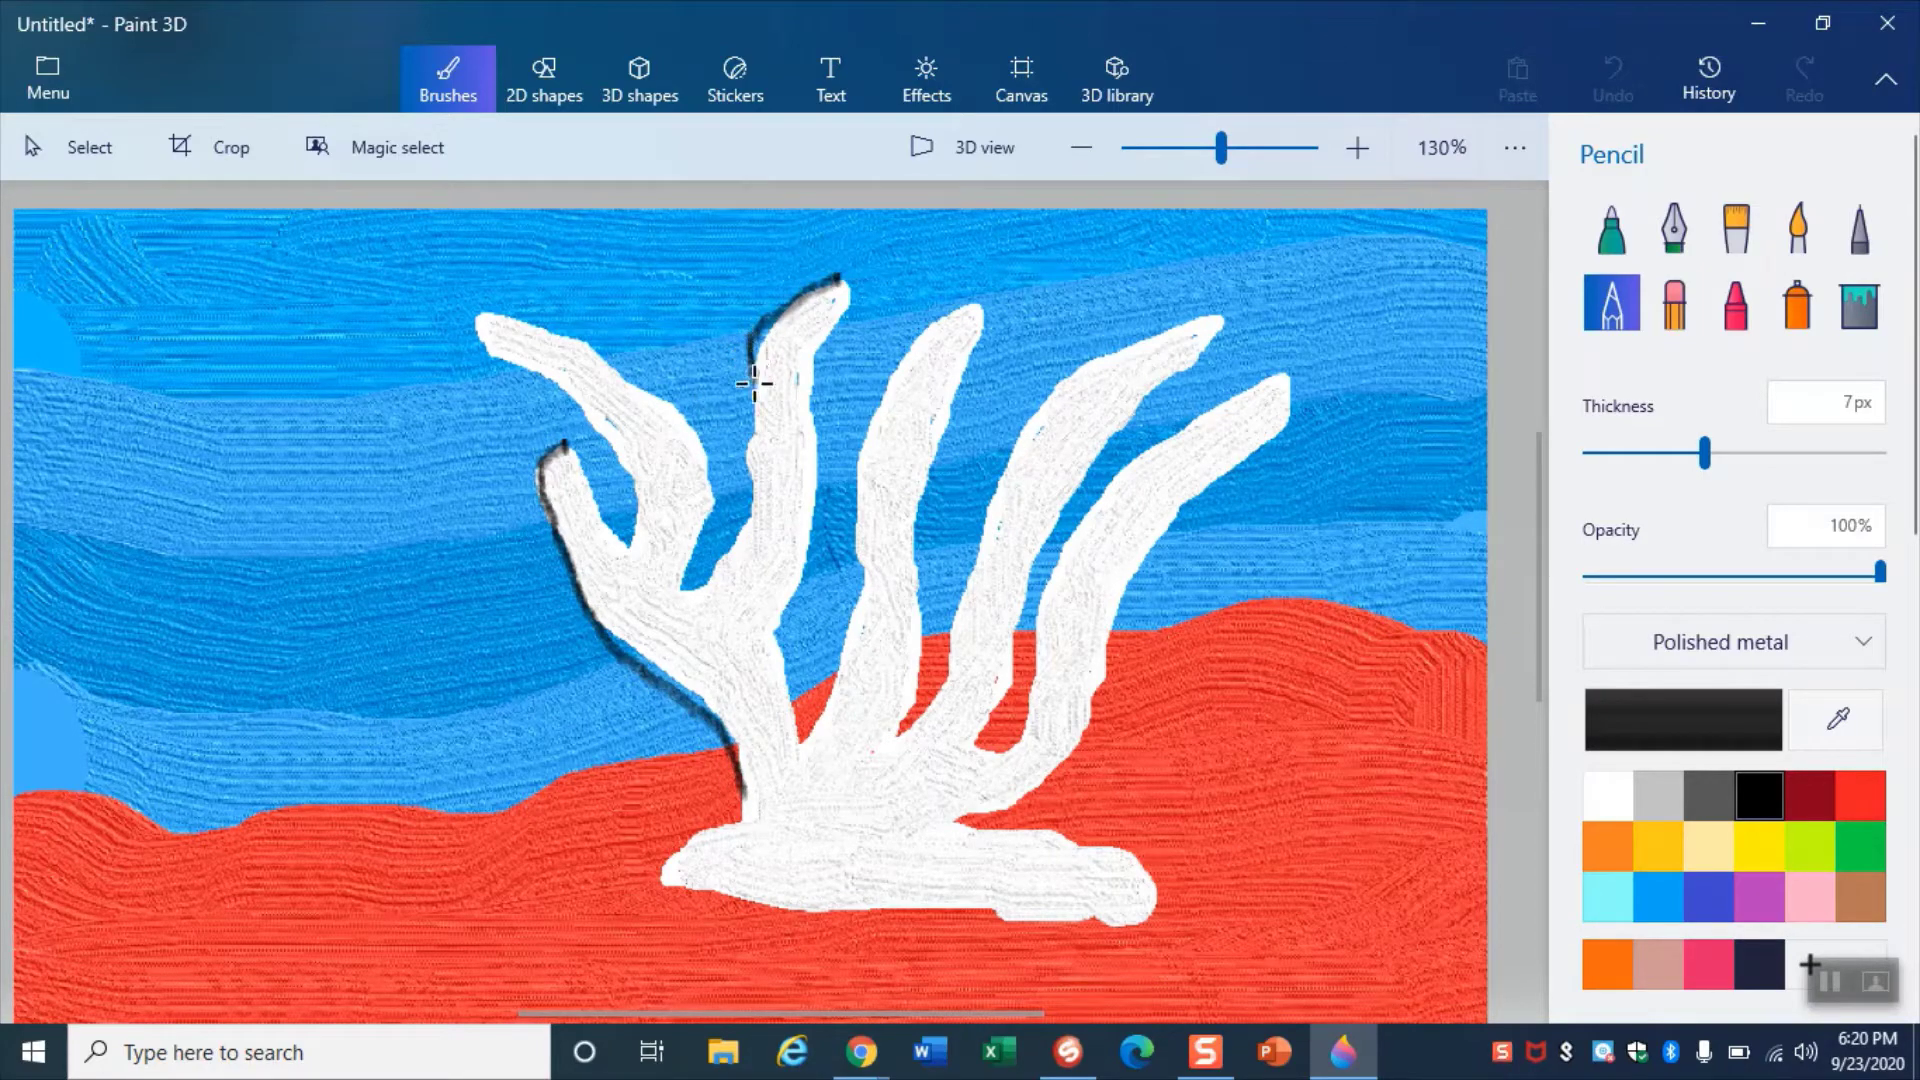
pyautogui.moveTo(725, 494); pyautogui.dragTo(744, 489)
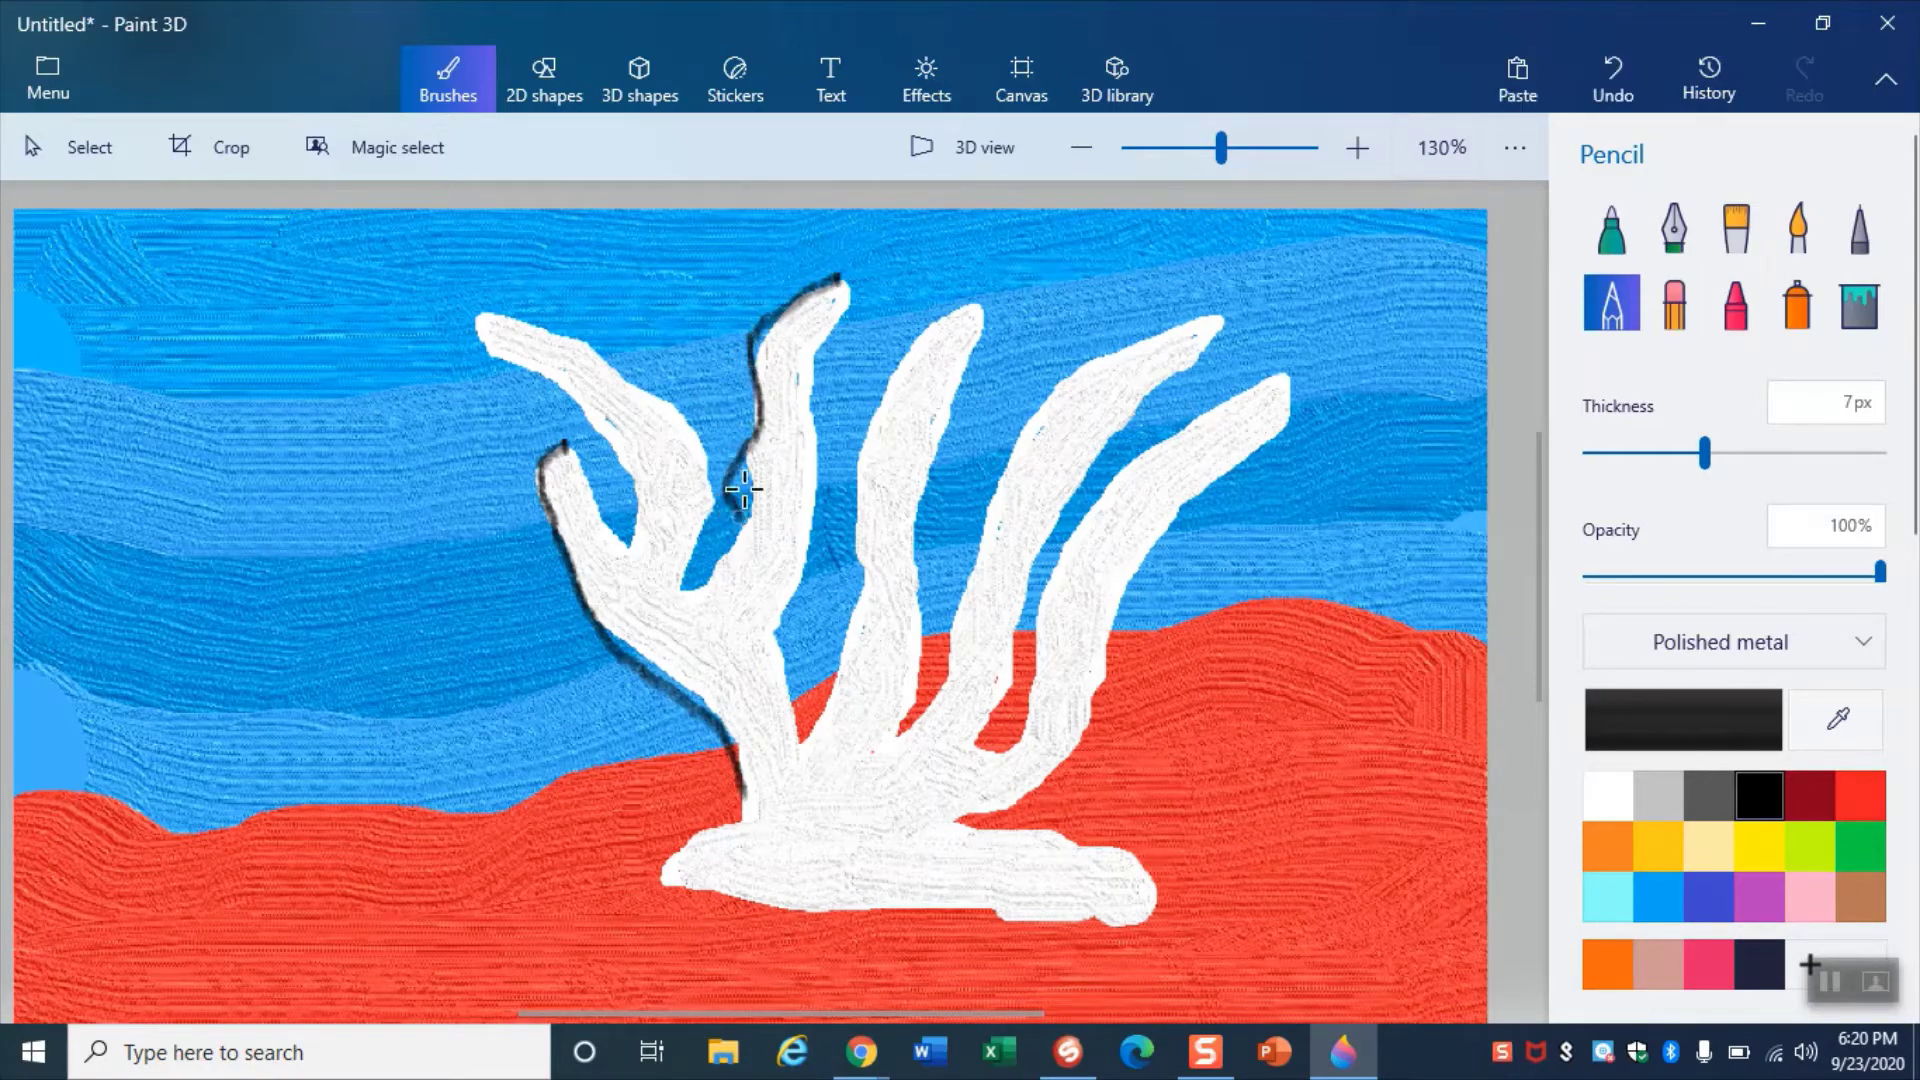
pyautogui.click(1613, 80)
pyautogui.moveTo(1220, 146); pyautogui.dragTo(1208, 148)
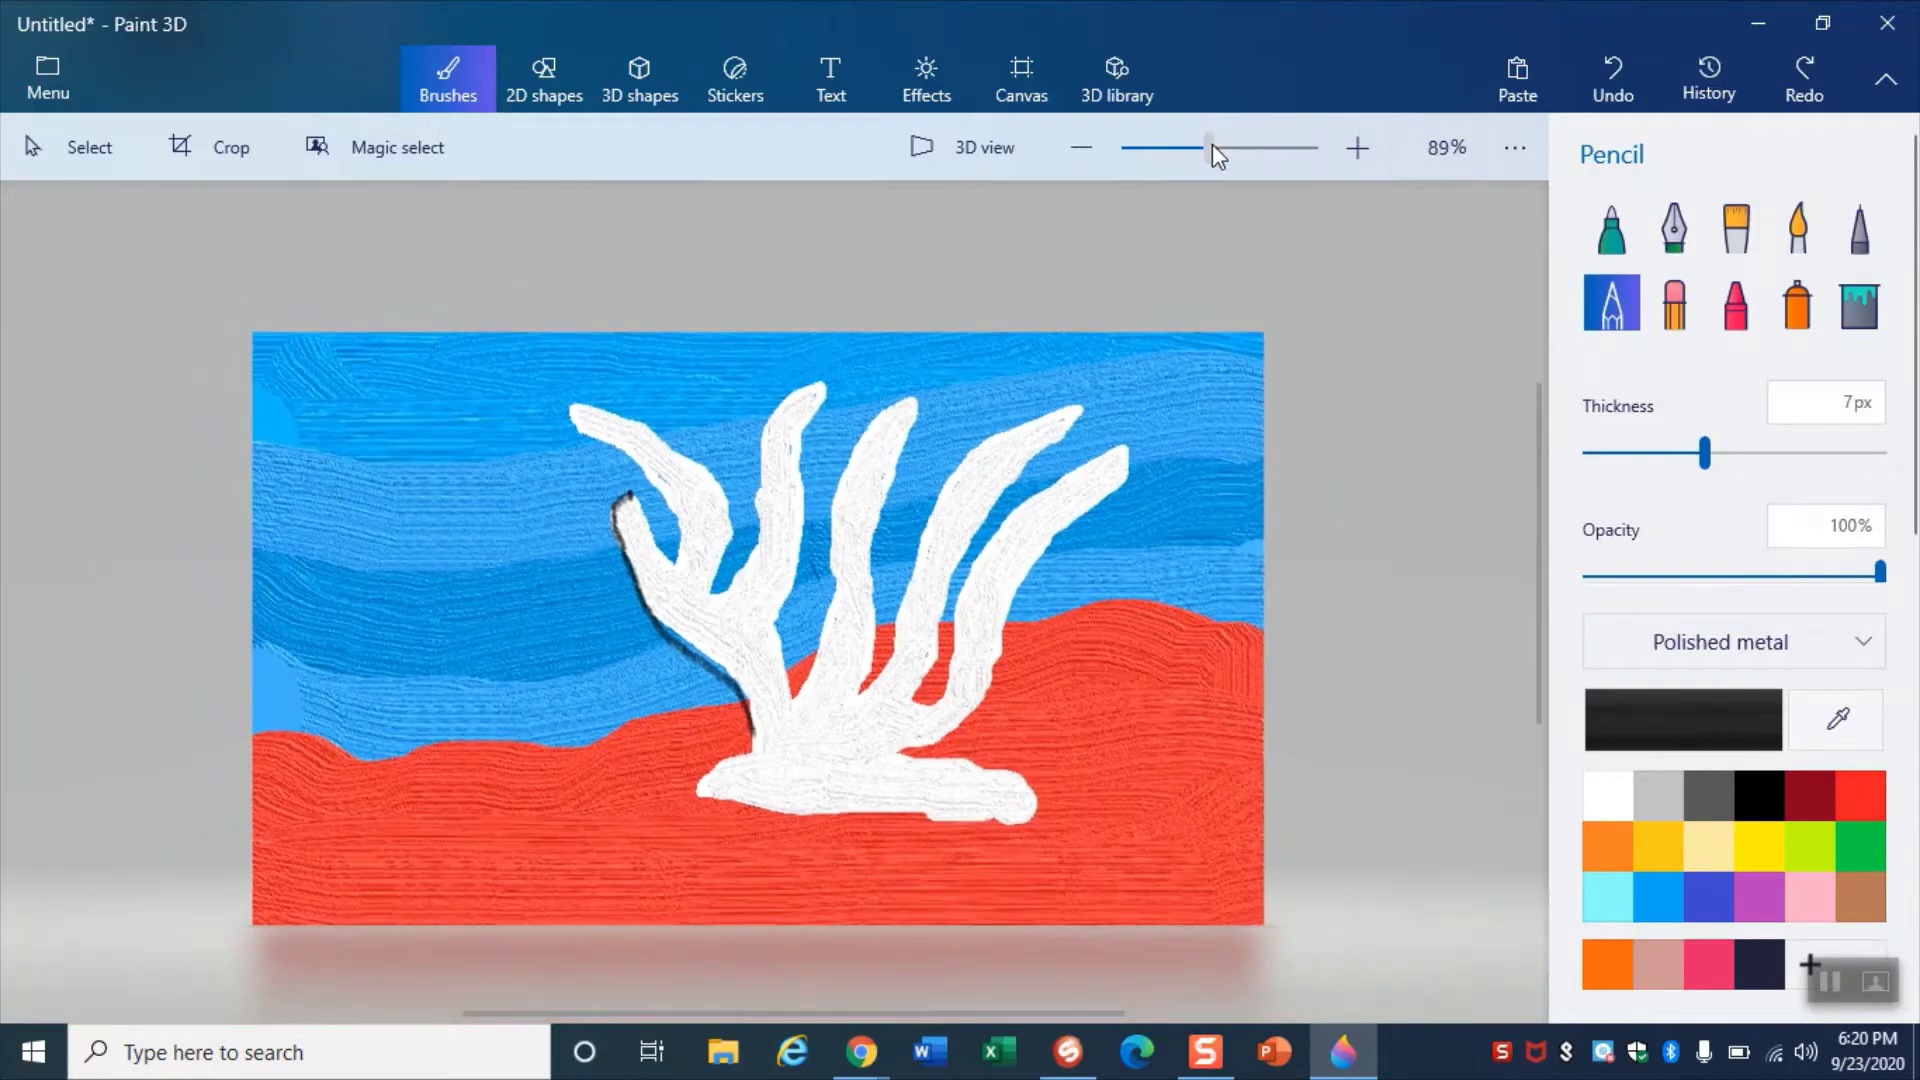
pyautogui.click(1598, 78)
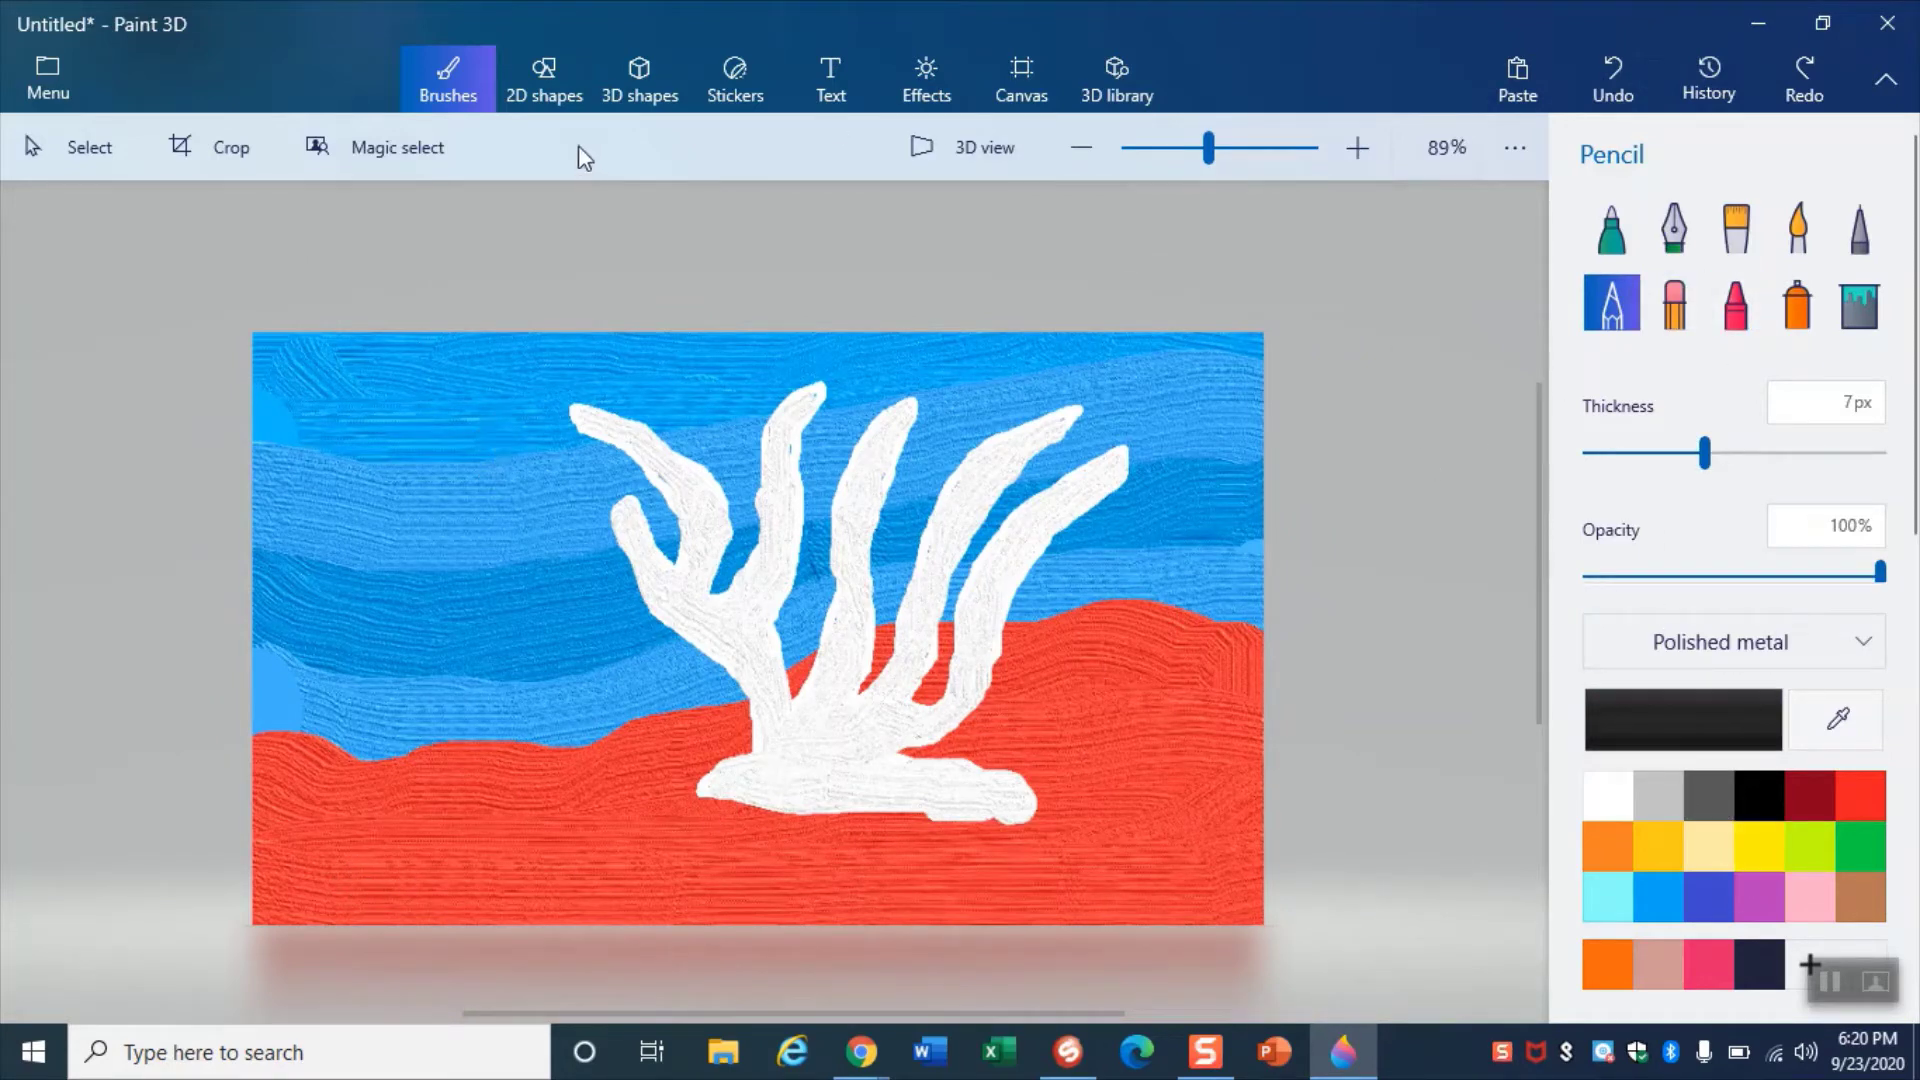
pyautogui.click(552, 92)
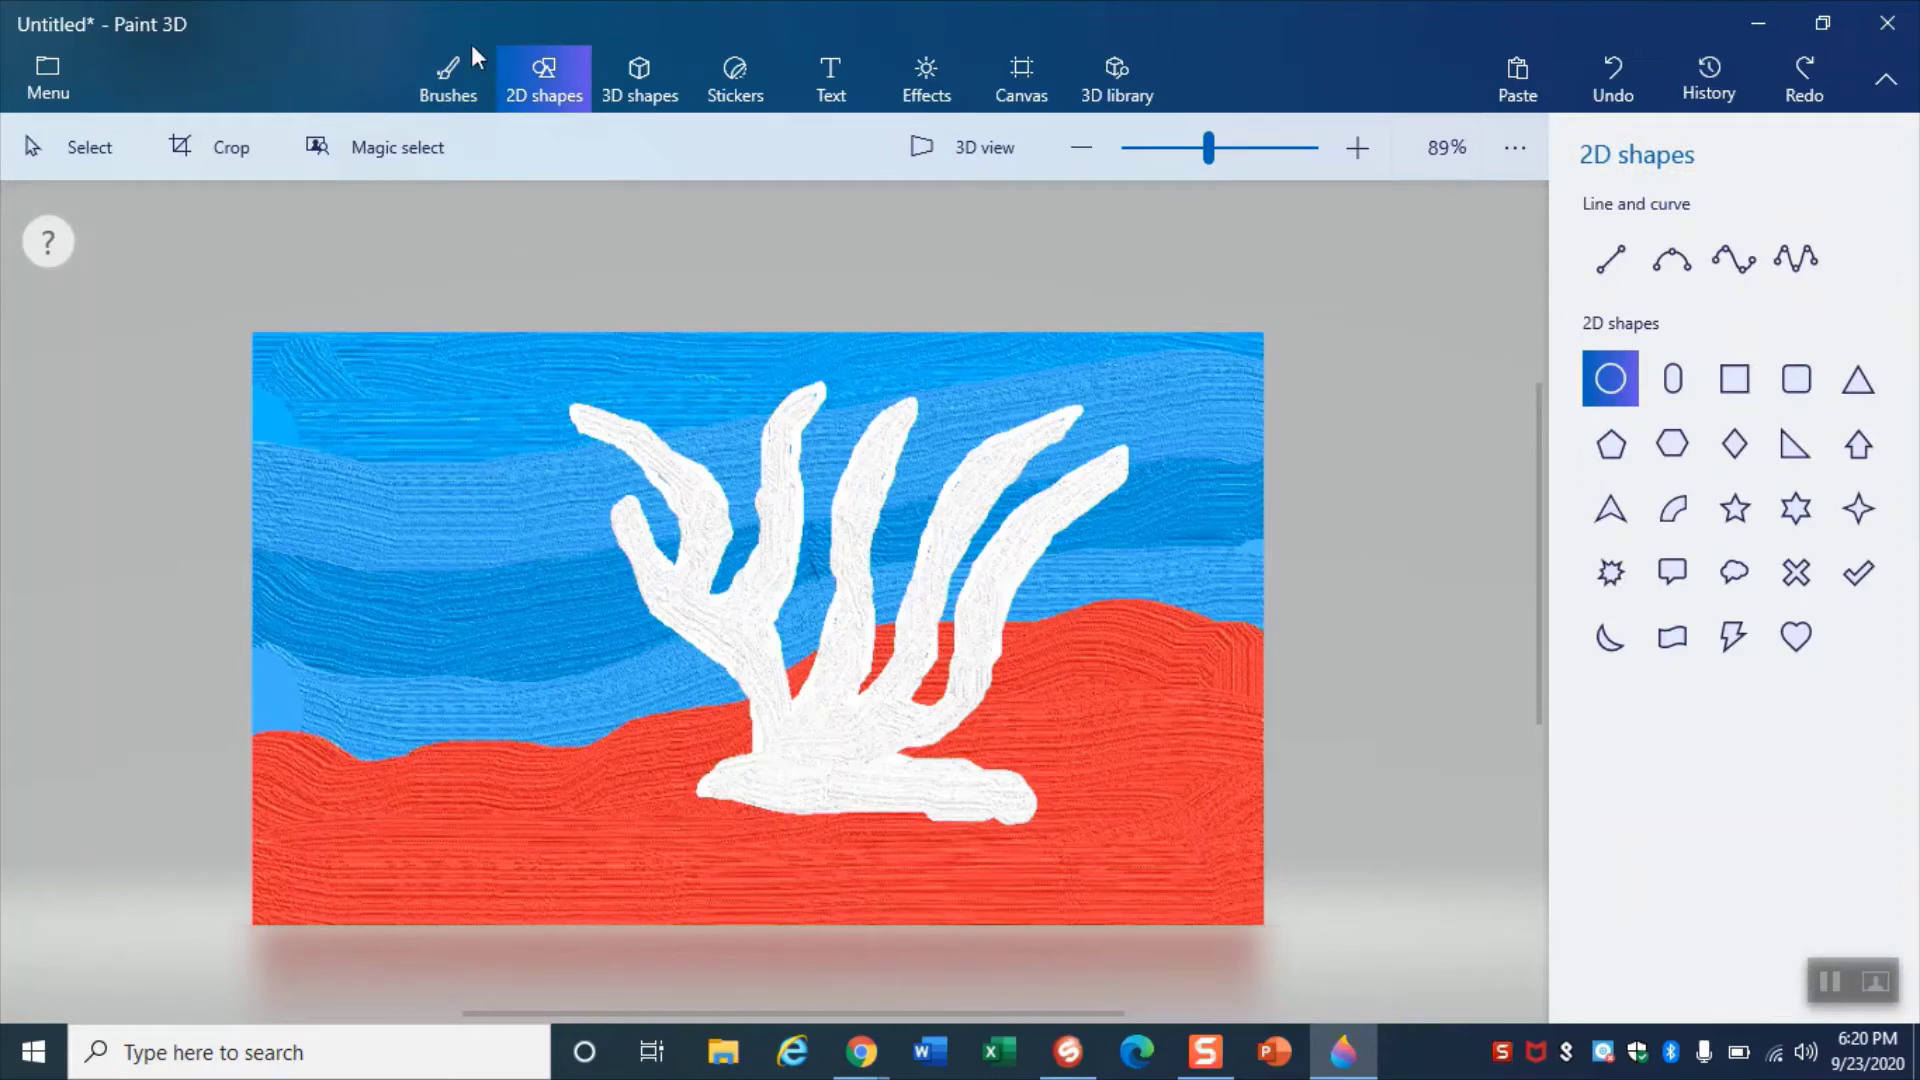
pyautogui.click(420, 78)
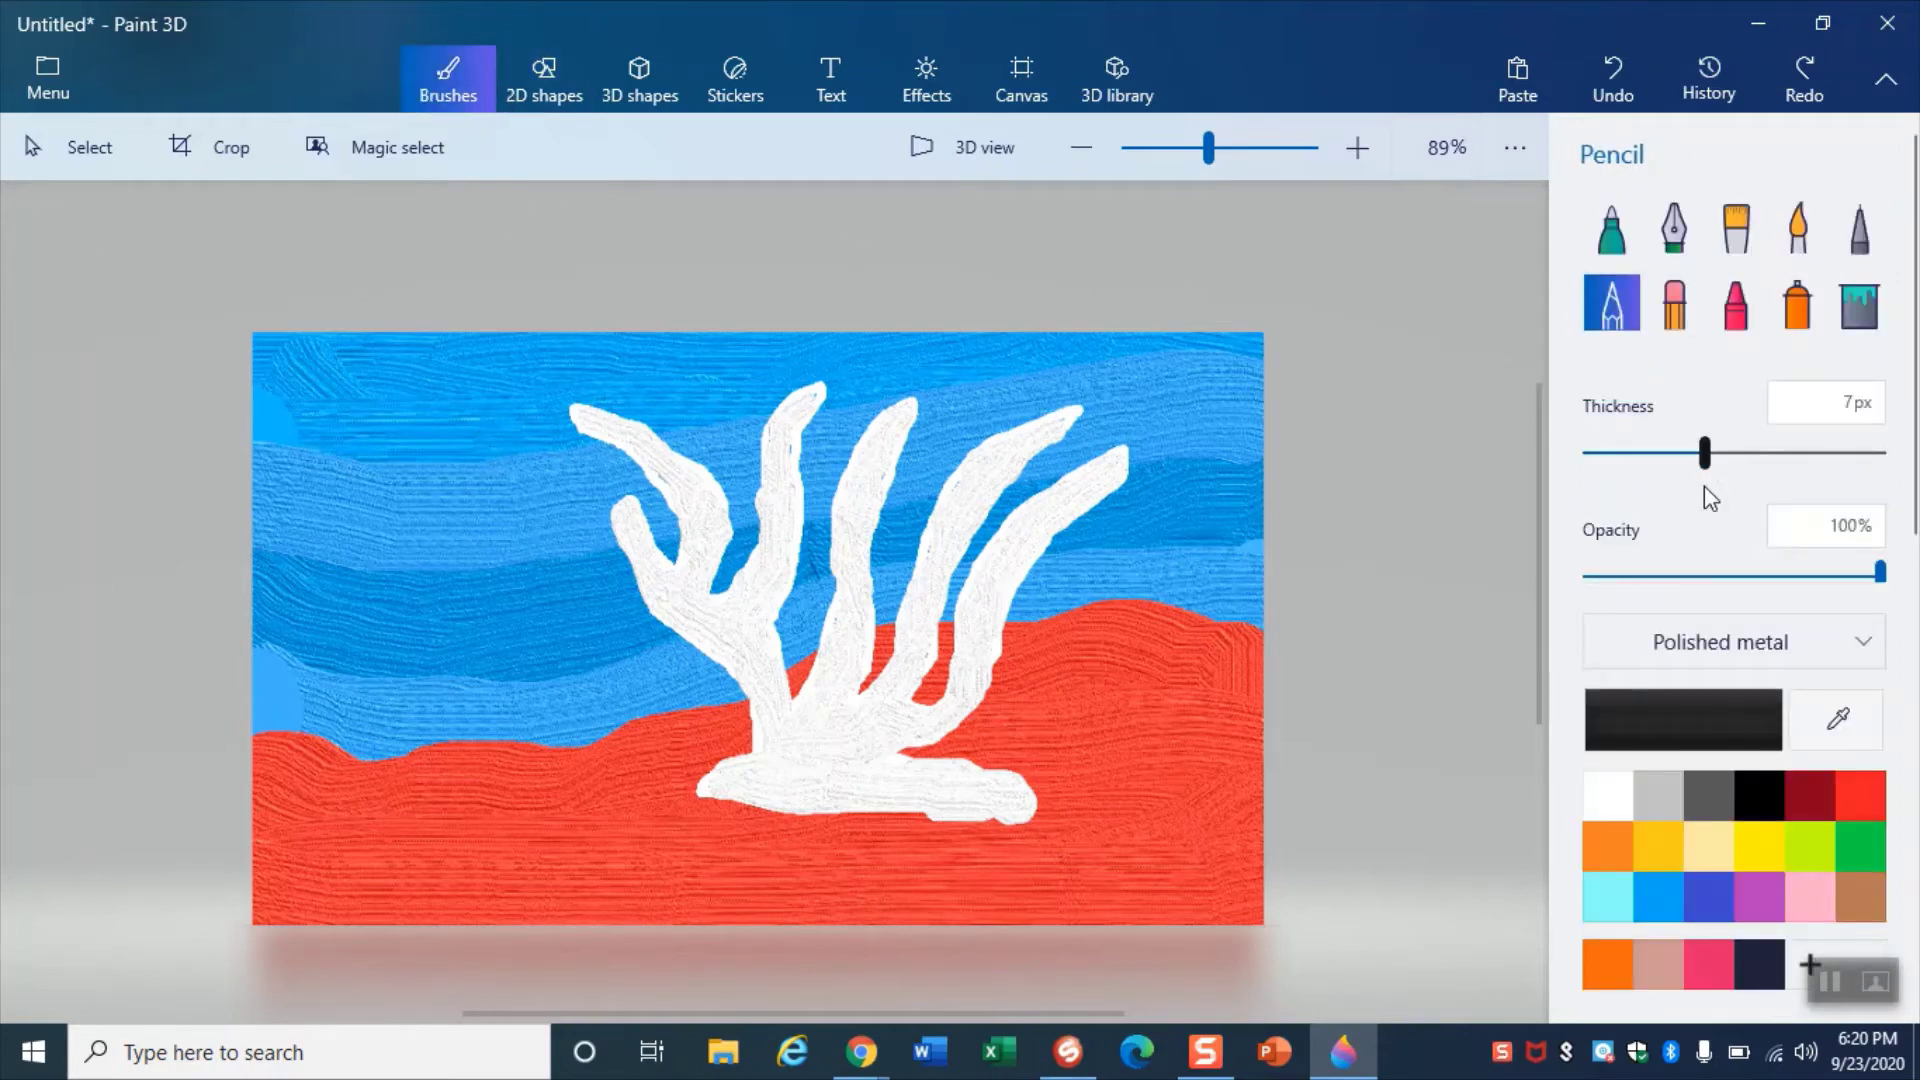
# - Brush blue watercolor at 50 px and 75% opacity over the blue bands, the white coral and patches of the red area
pyautogui.click(1797, 226)
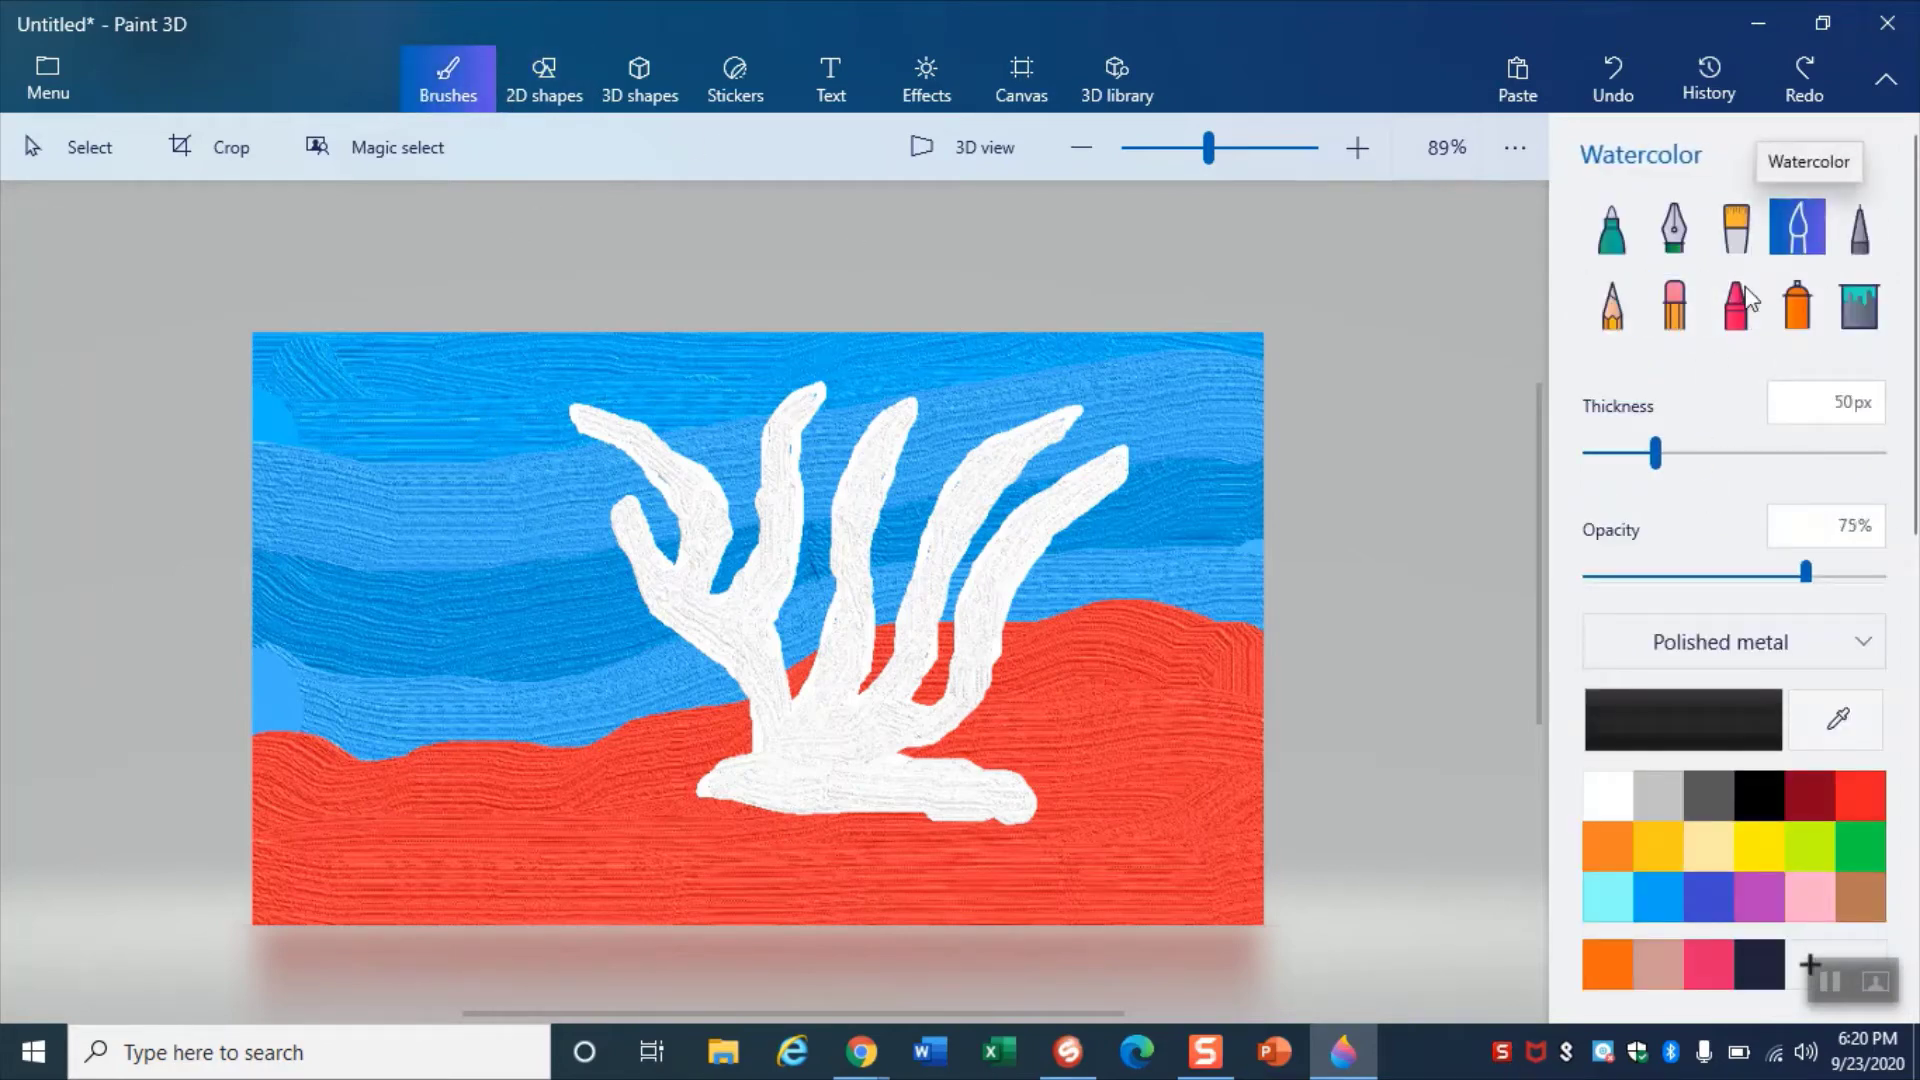
pyautogui.click(1659, 896)
pyautogui.click(301, 360)
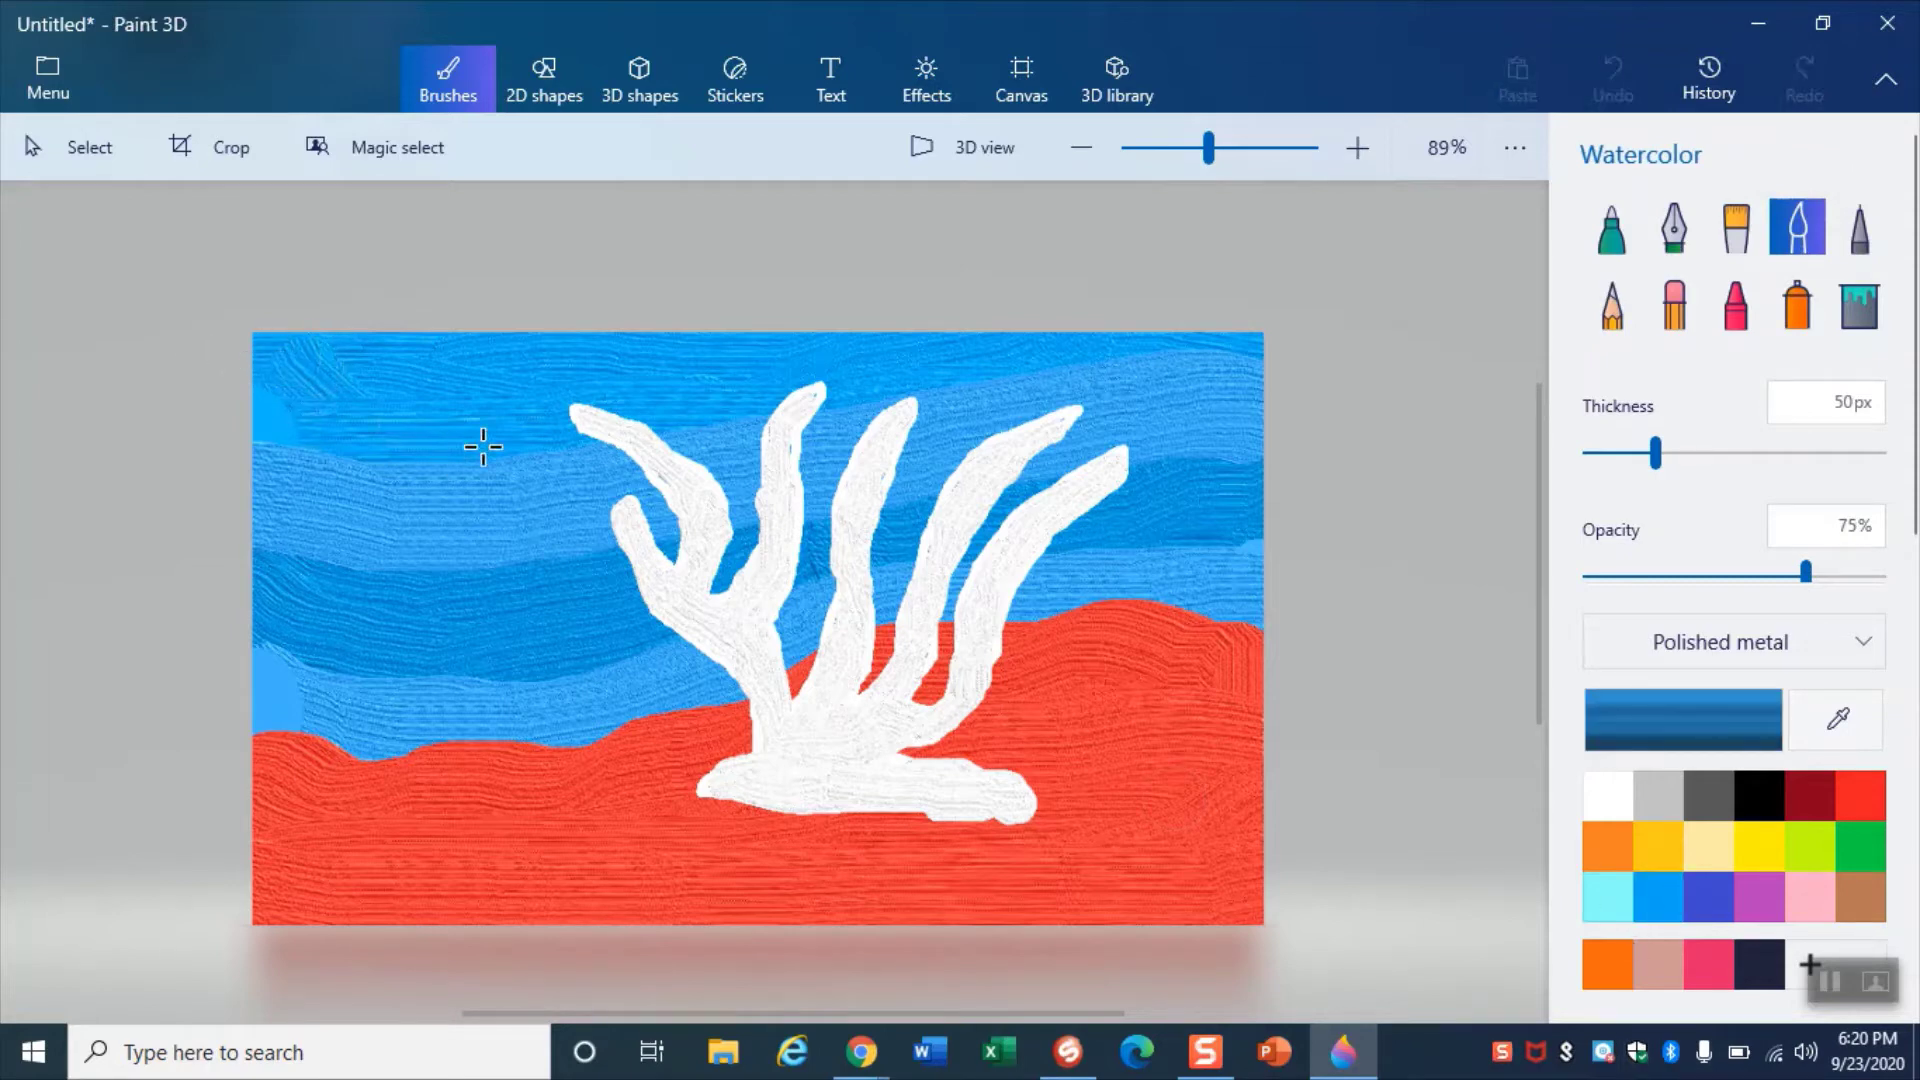
pyautogui.moveTo(622, 505)
pyautogui.mouseDown()
pyautogui.moveTo(1179, 471)
pyautogui.moveTo(351, 579)
pyautogui.moveTo(1166, 514)
pyautogui.moveTo(456, 509)
pyautogui.moveTo(170, 345)
pyautogui.mouseUp()
pyautogui.moveTo(517, 587)
pyautogui.mouseDown()
pyautogui.moveTo(504, 751)
pyautogui.moveTo(913, 803)
pyautogui.moveTo(1230, 890)
pyautogui.mouseUp()
pyautogui.moveTo(527, 873)
pyautogui.mouseDown()
pyautogui.moveTo(383, 895)
pyautogui.moveTo(220, 881)
pyautogui.mouseUp()
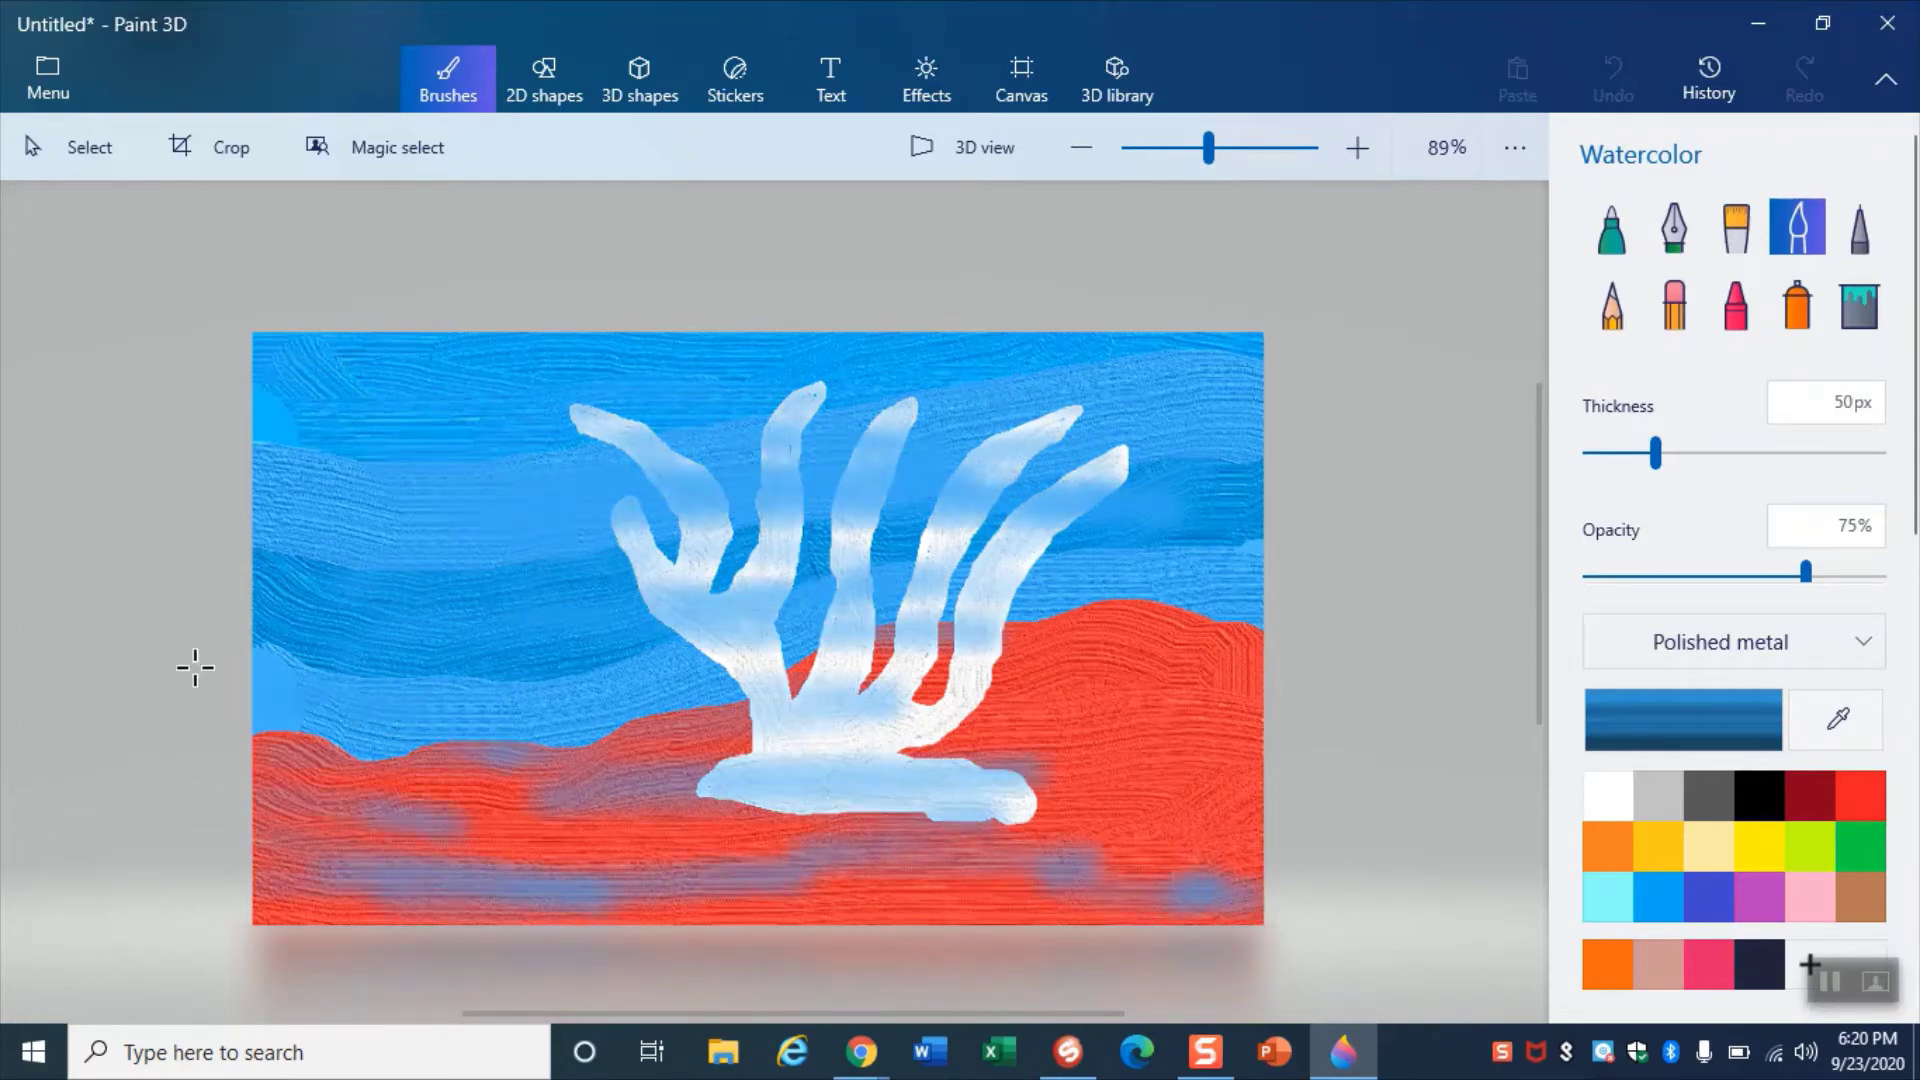
pyautogui.moveTo(1262, 668)
pyautogui.mouseDown()
pyautogui.moveTo(1026, 699)
pyautogui.moveTo(1075, 690)
pyautogui.moveTo(832, 618)
pyautogui.moveTo(1119, 556)
pyautogui.moveTo(1195, 385)
pyautogui.mouseUp()
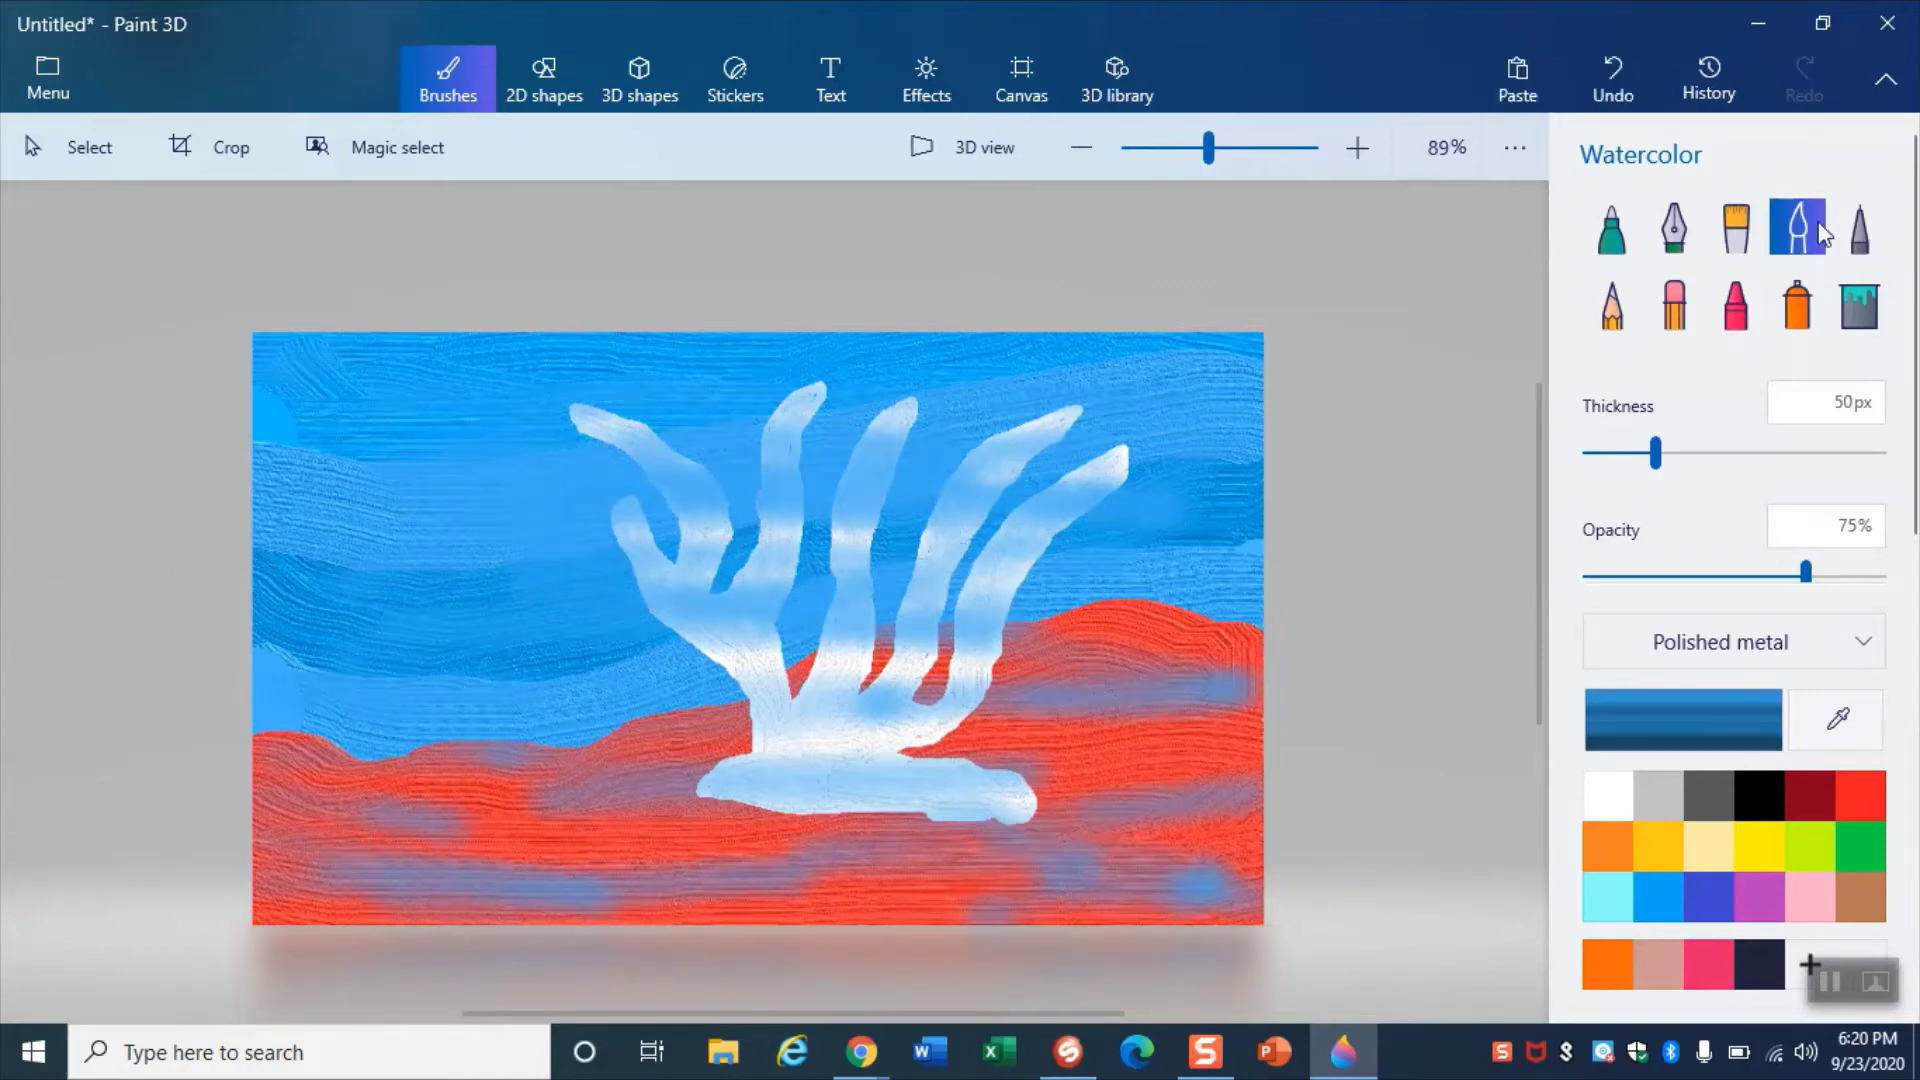
# - Undo the last watercolor stroke and redo it
pyautogui.click(1633, 86)
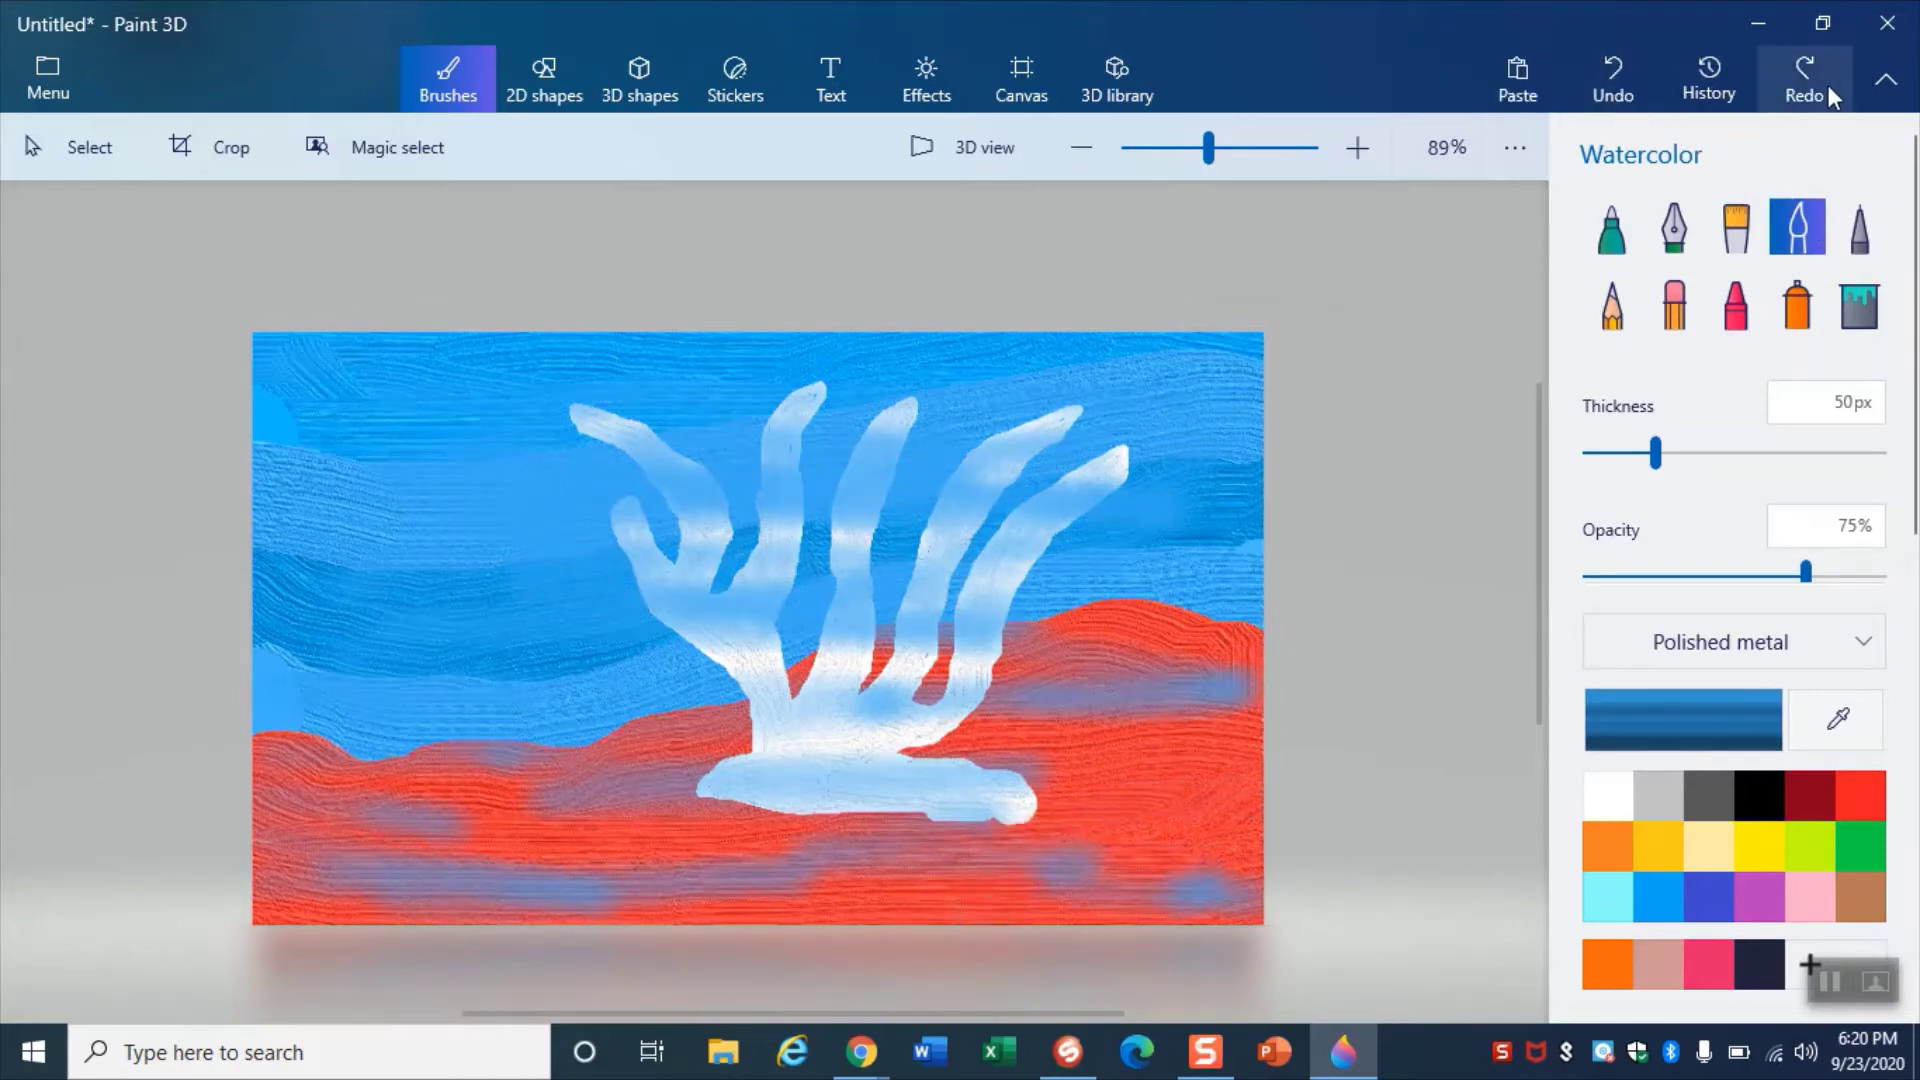
pyautogui.click(1826, 84)
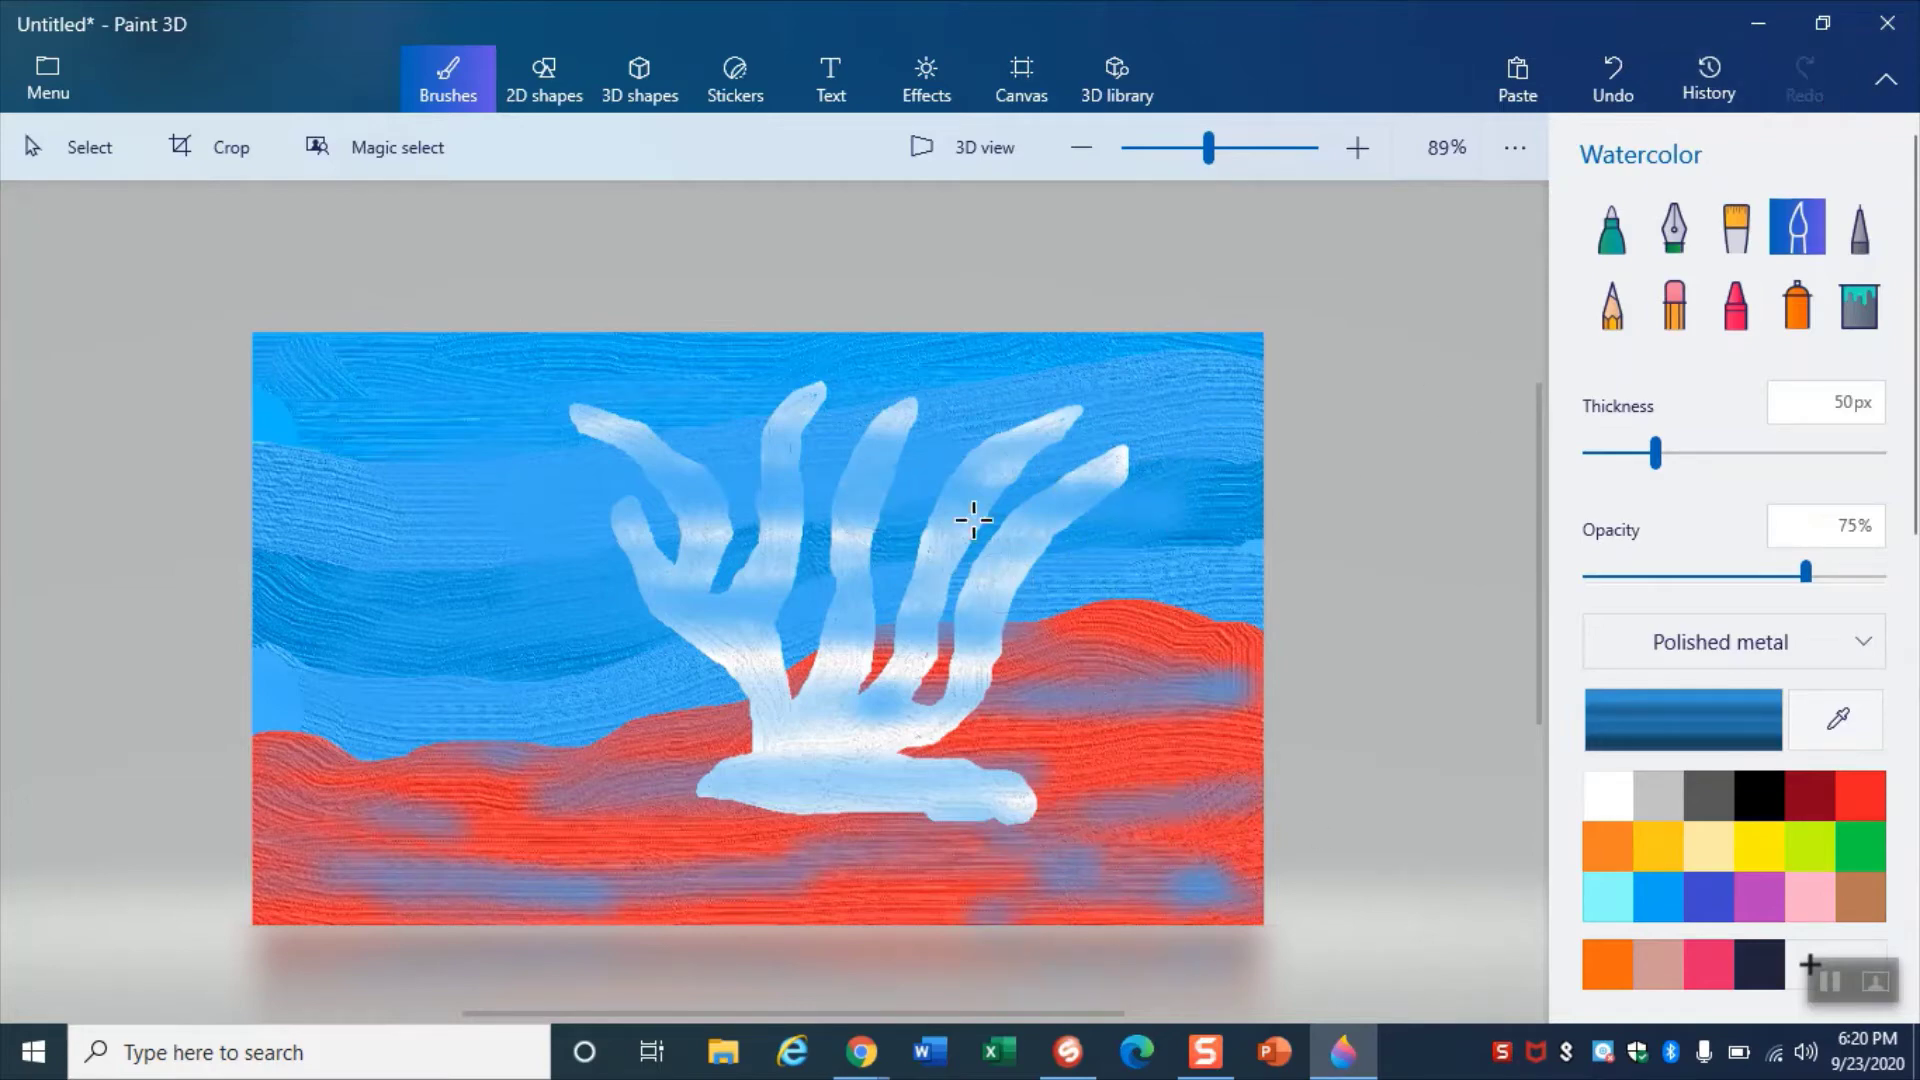
# - Try a small capsule shape with a 10 px black outline on the blue area beside the coral and undo it
pyautogui.click(536, 76)
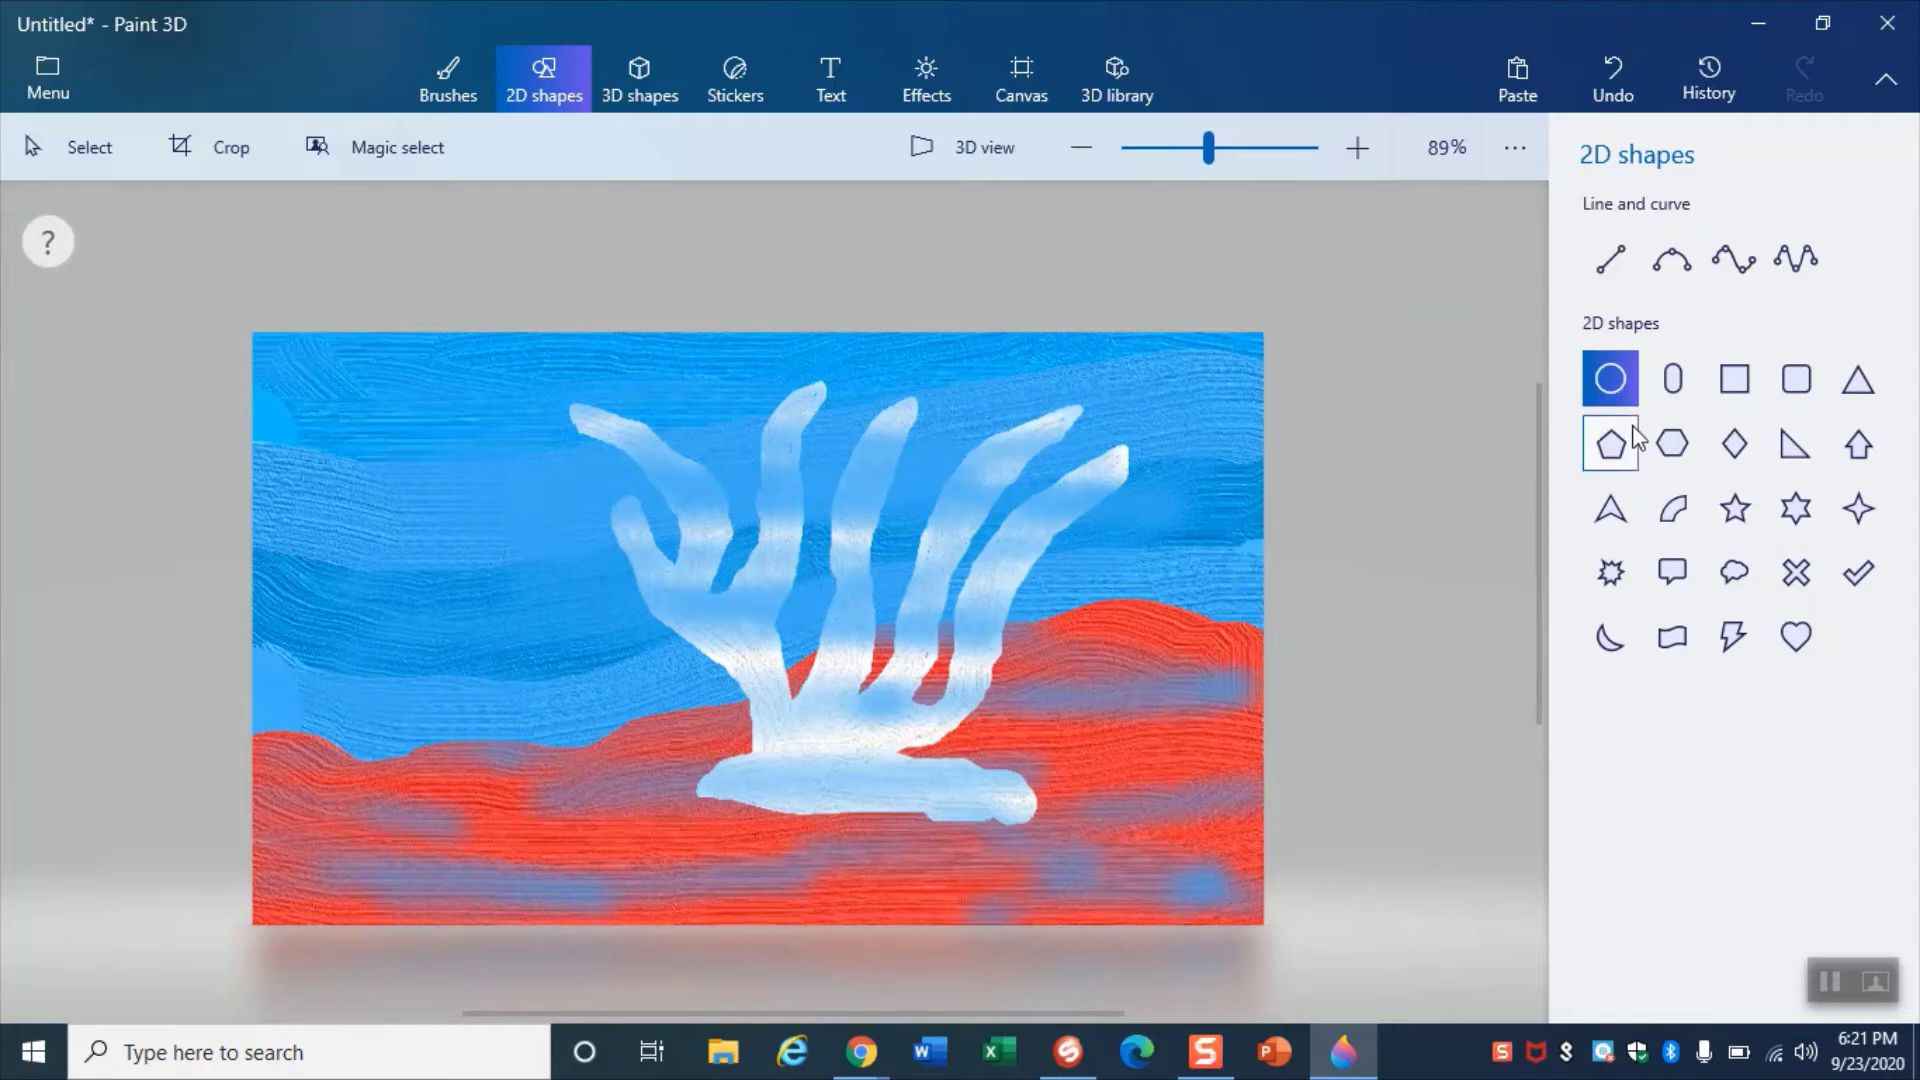
pyautogui.click(1673, 390)
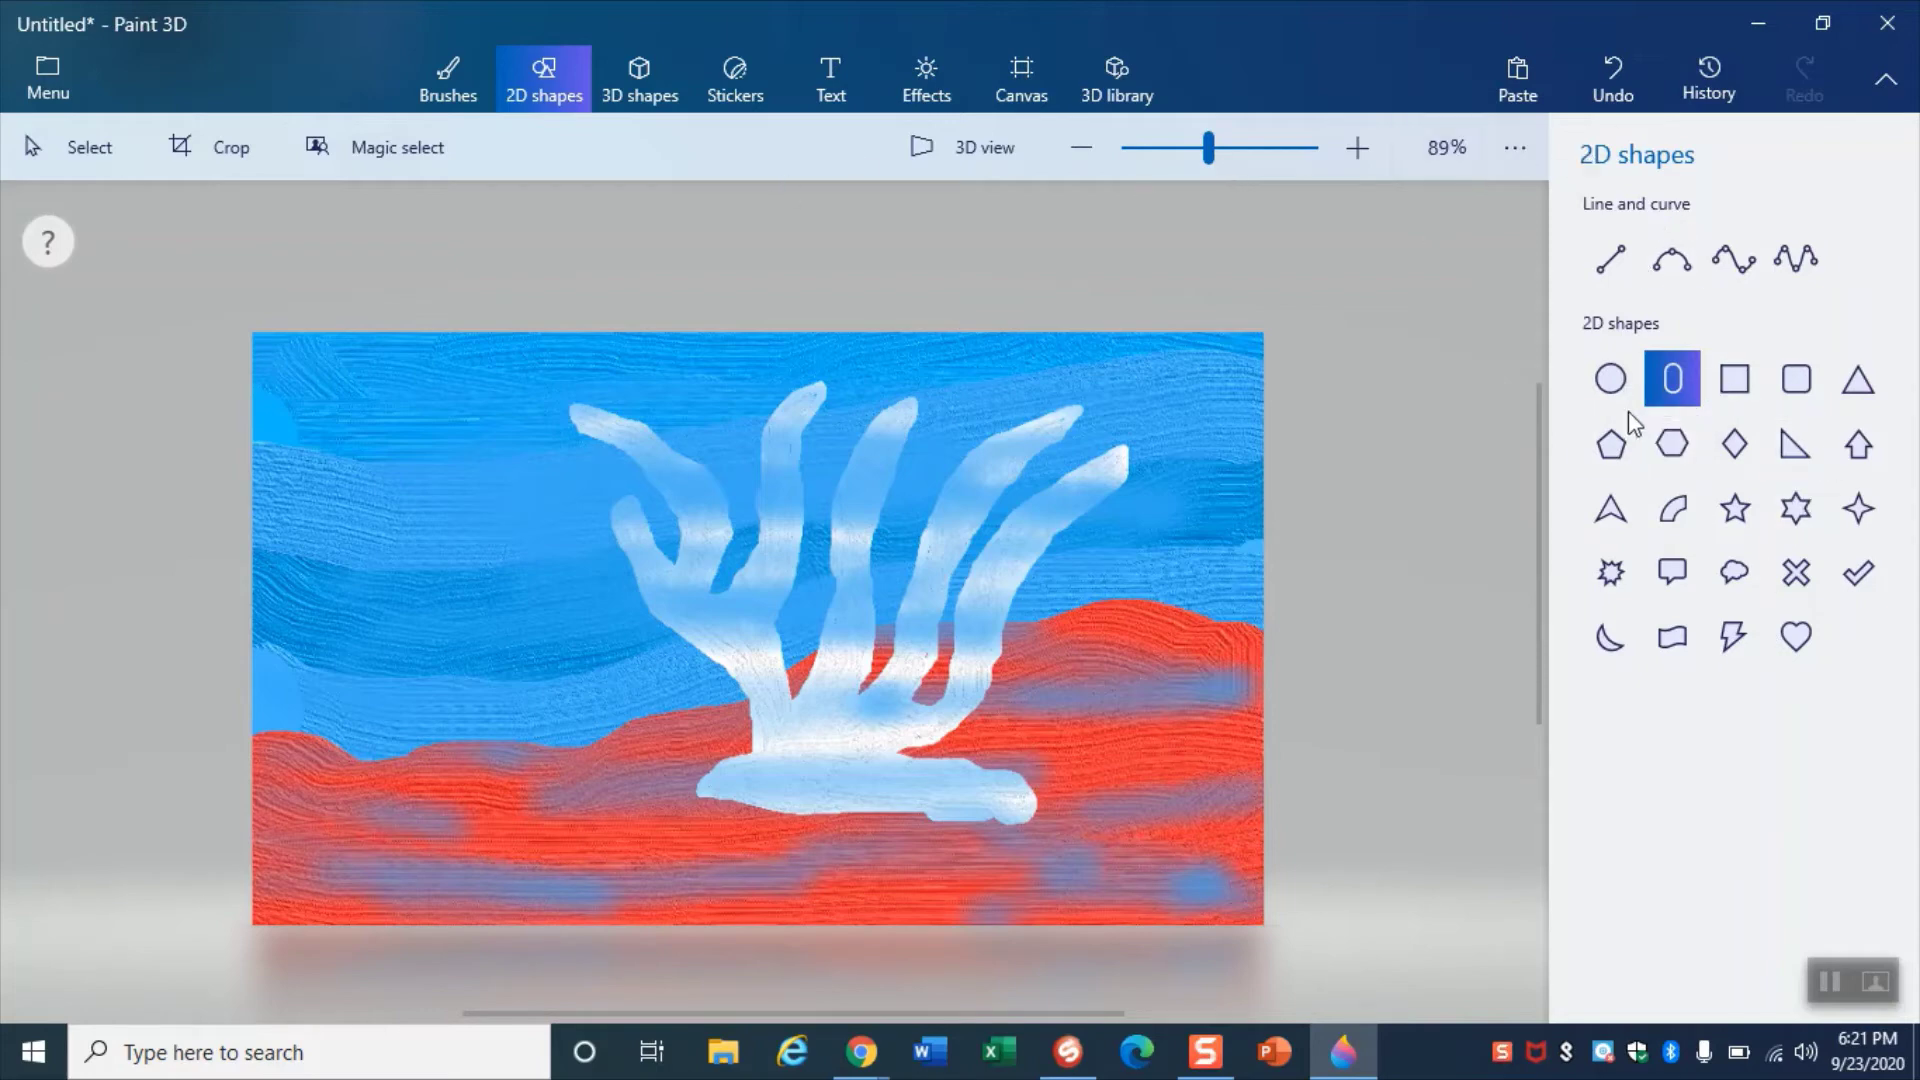
pyautogui.moveTo(345, 569); pyautogui.dragTo(525, 634)
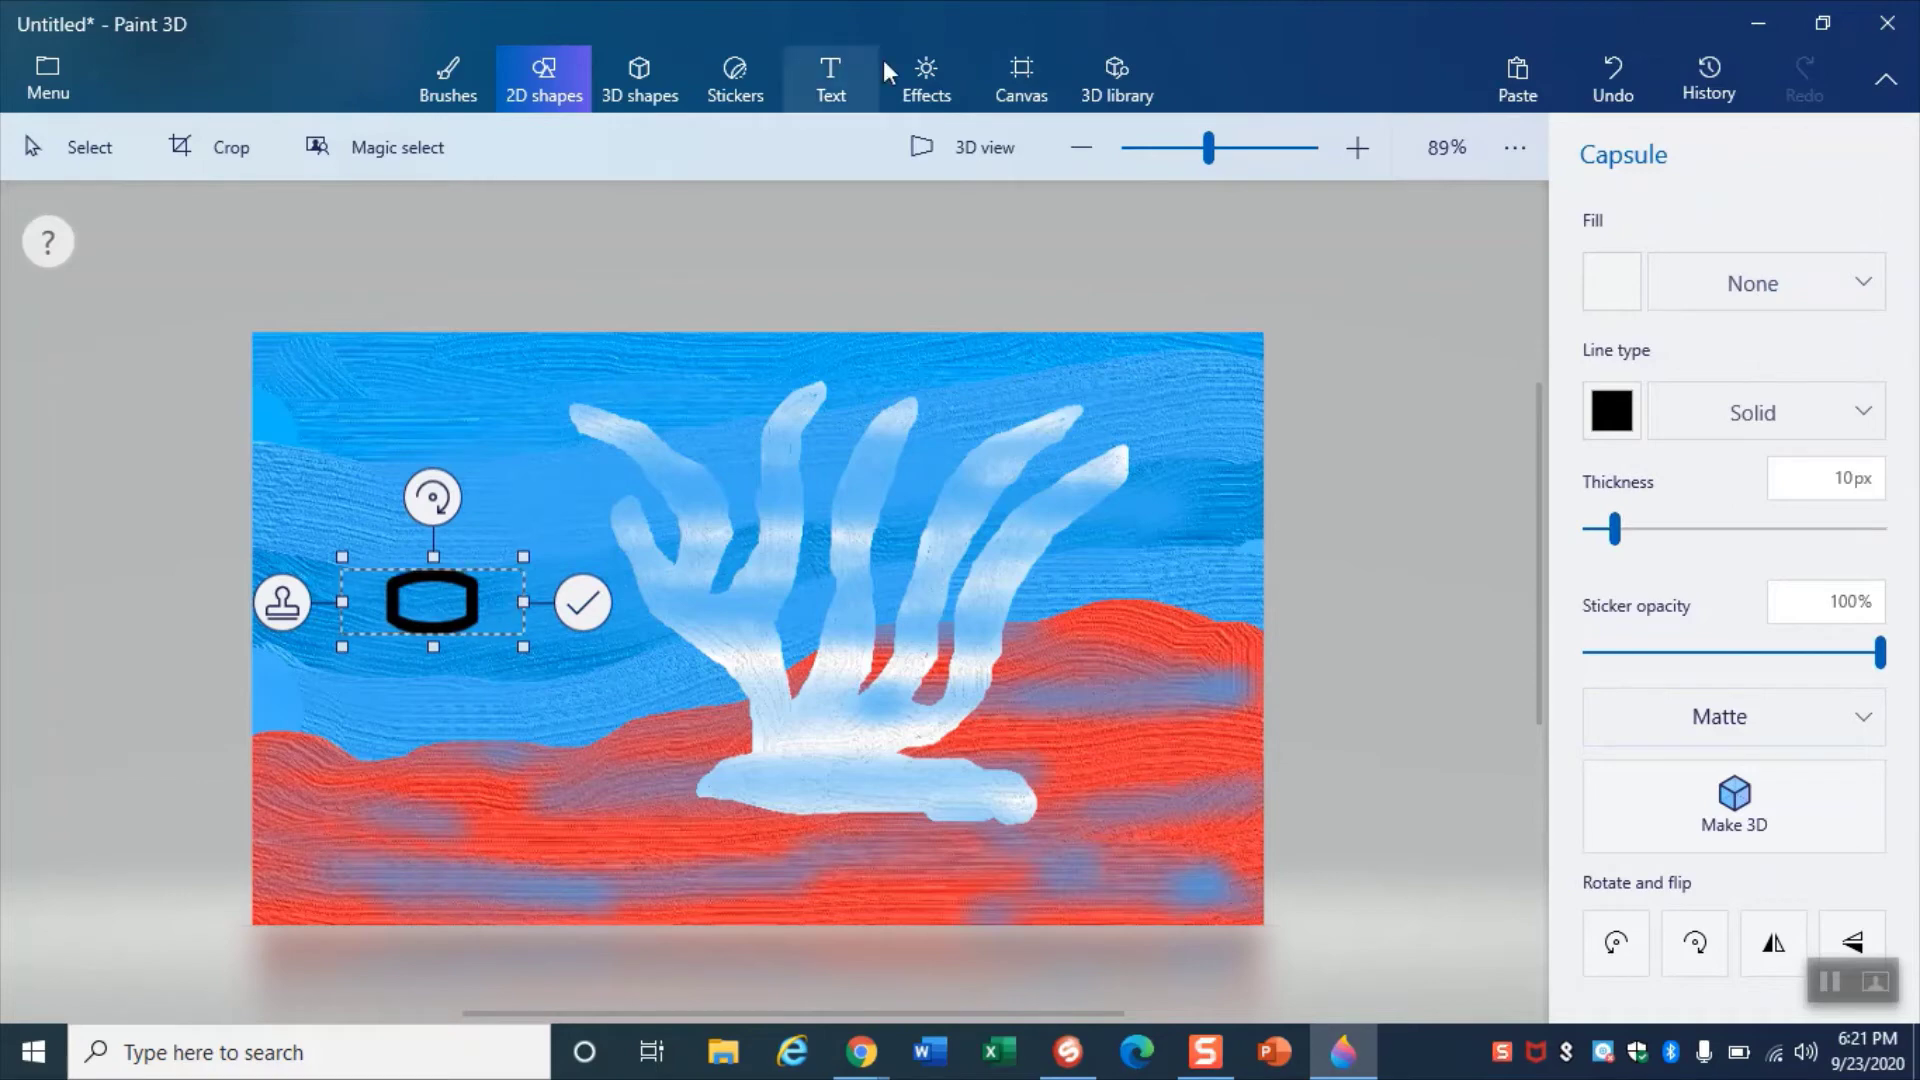
pyautogui.click(1628, 68)
# - Draw a flat ellipse on the blue area beside the coral and reduce it to roughly half its width
pyautogui.click(1612, 380)
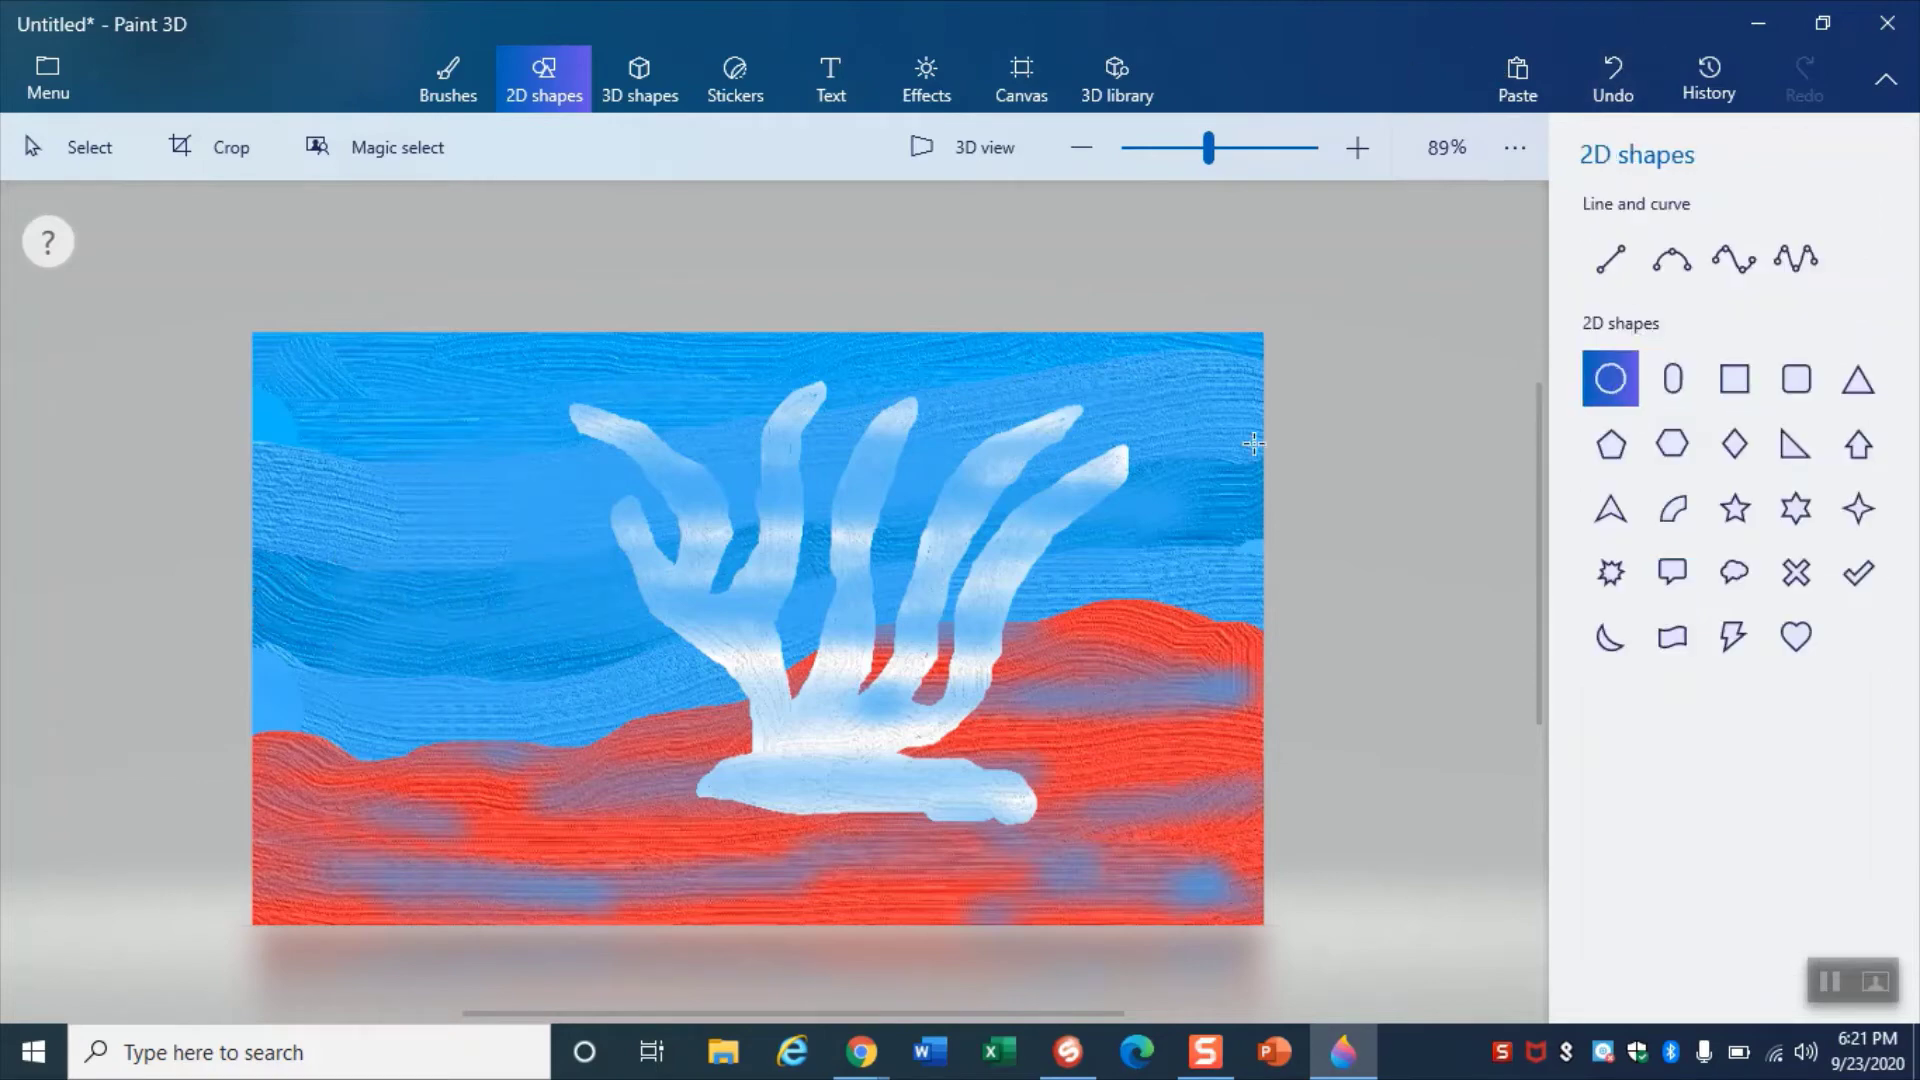
pyautogui.moveTo(398, 553); pyautogui.dragTo(630, 650)
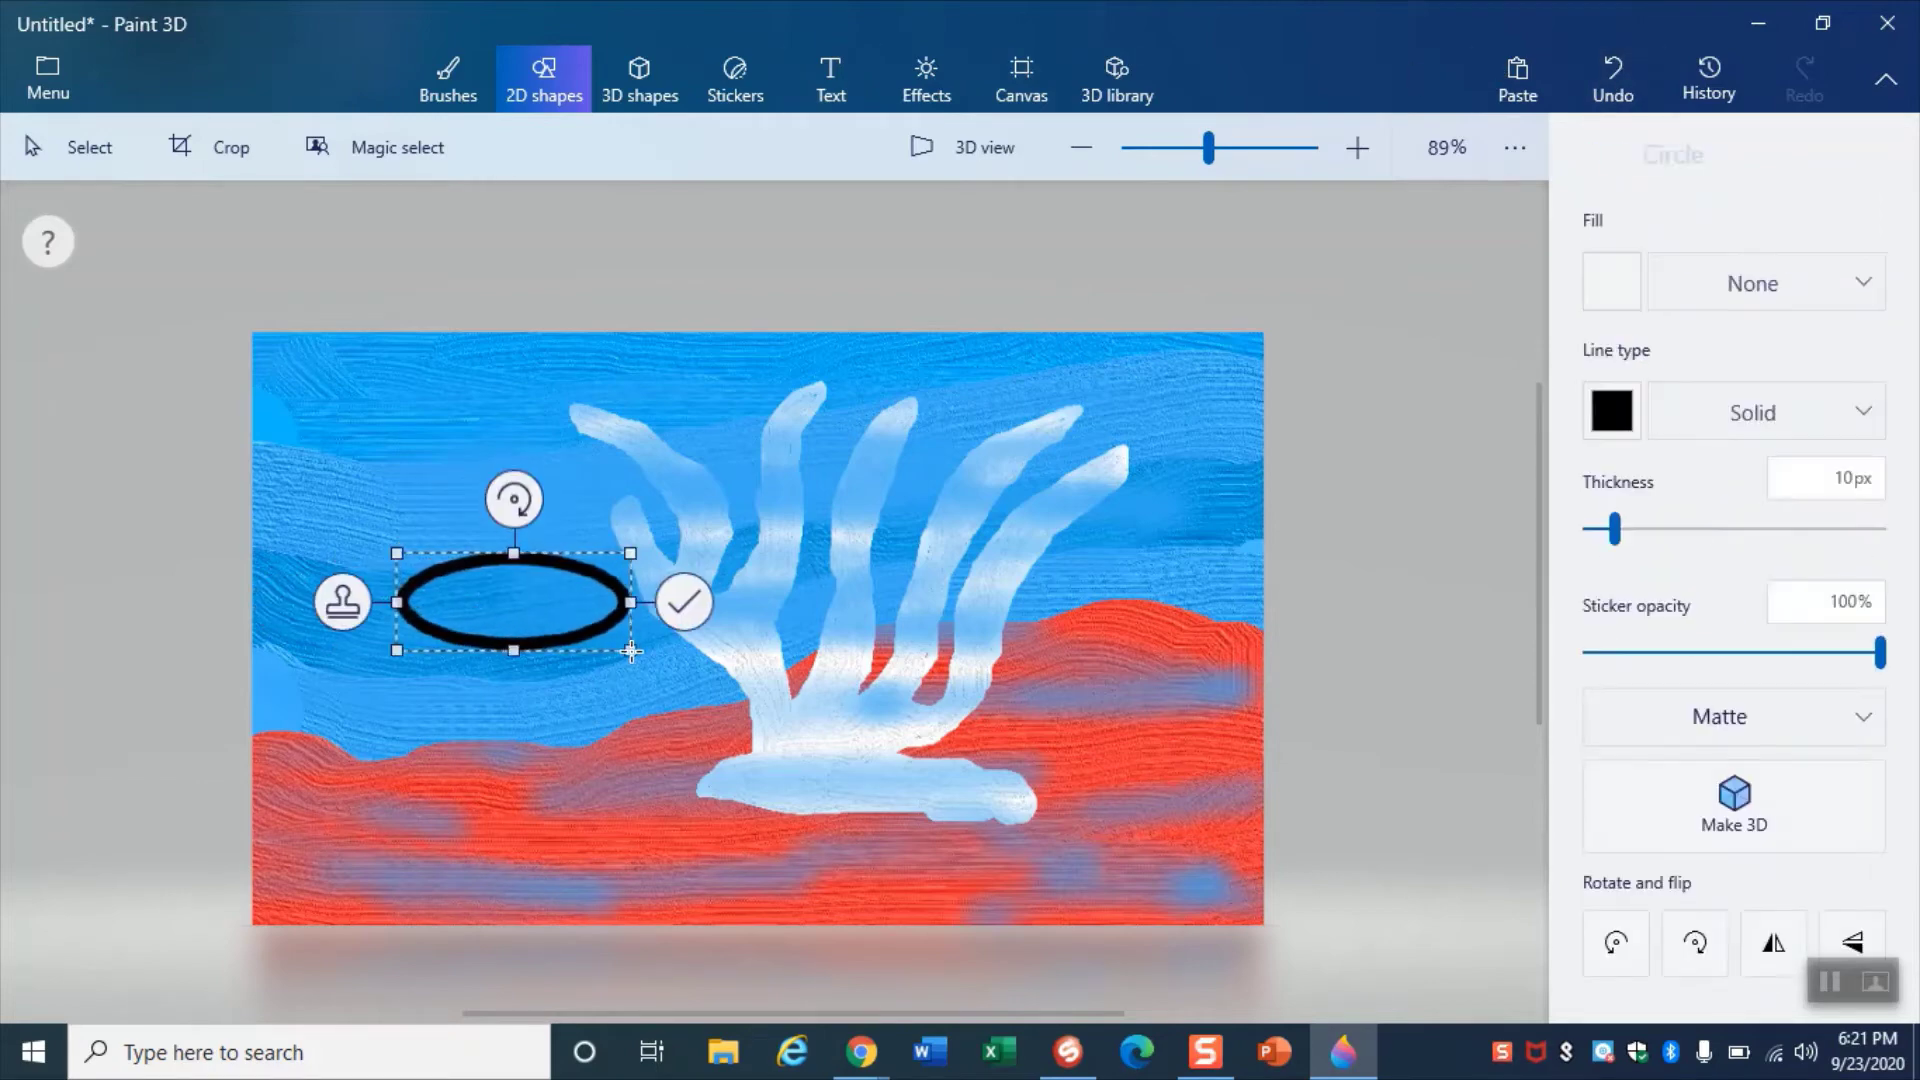
pyautogui.moveTo(630, 553); pyautogui.dragTo(522, 598)
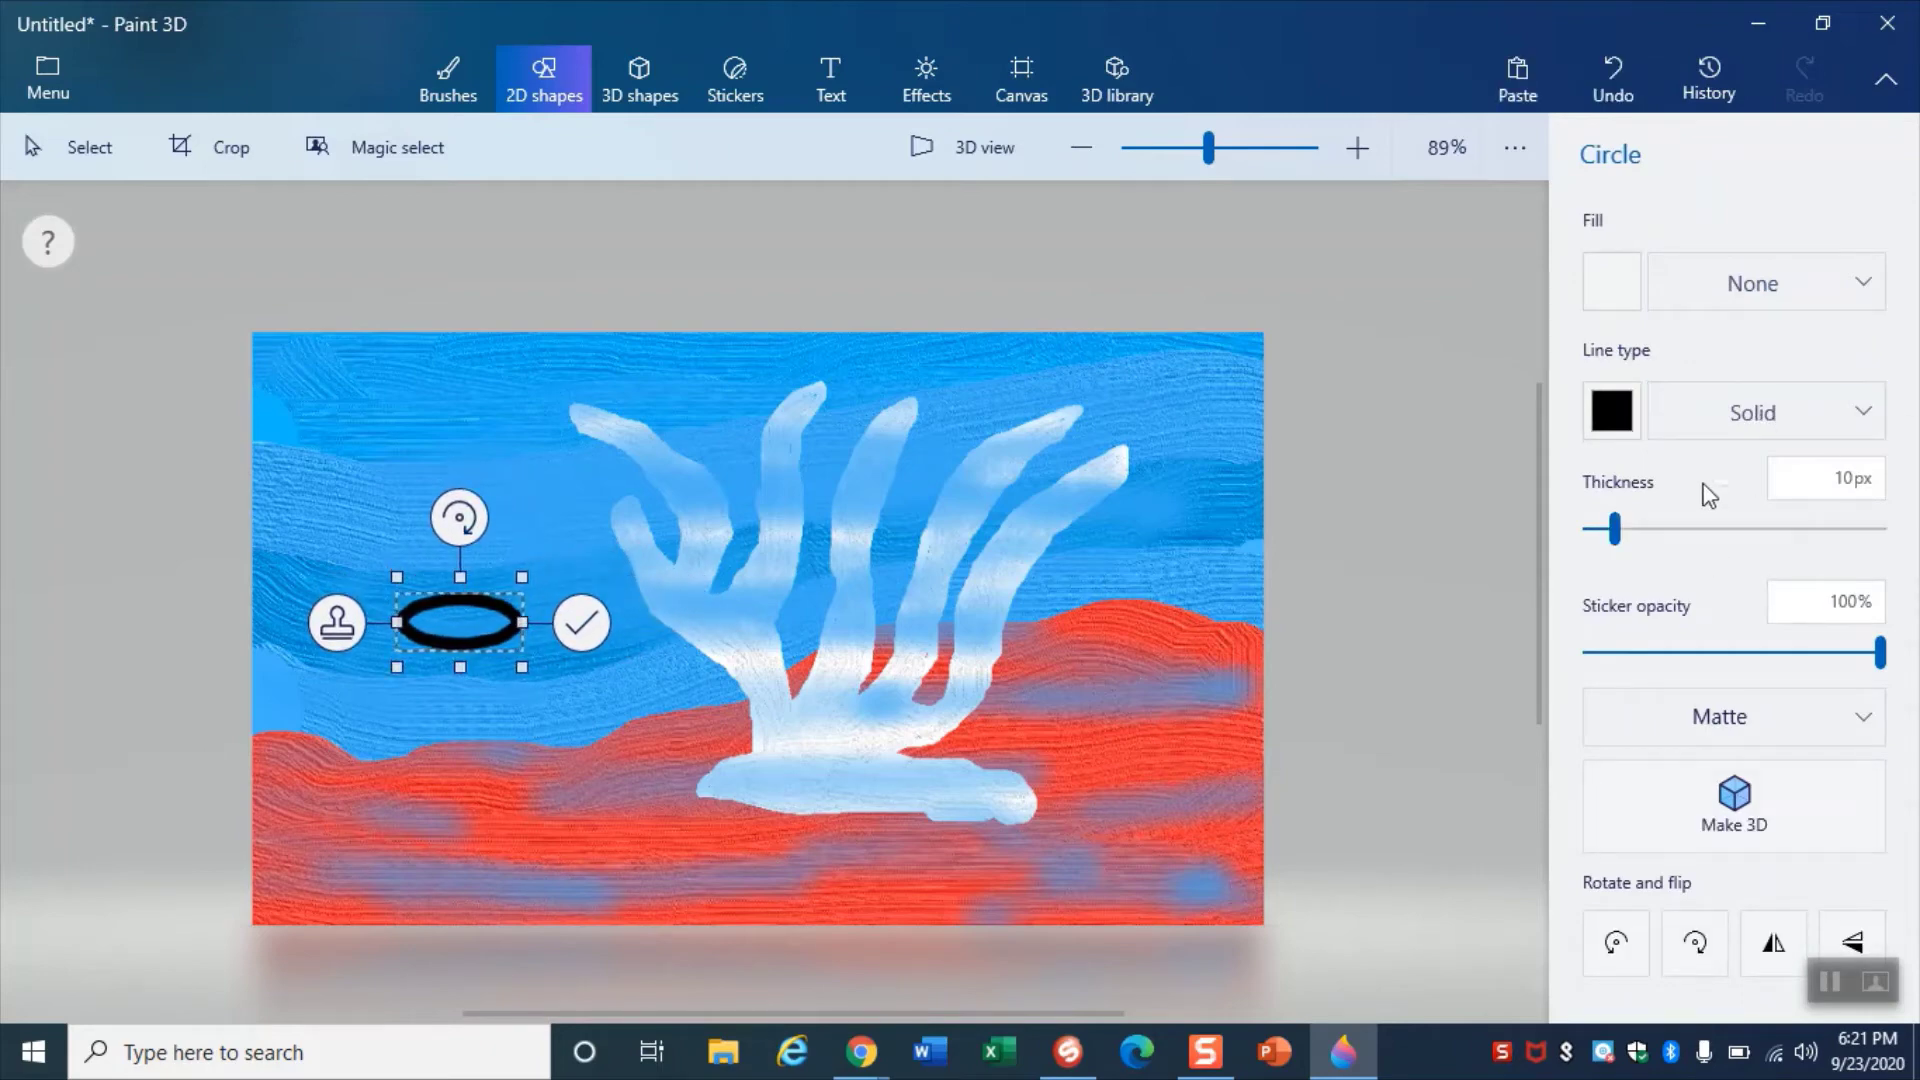
# - Give the ellipse a solid 4 px outline and colour both its fill and its outline dark navy
pyautogui.click(1745, 410)
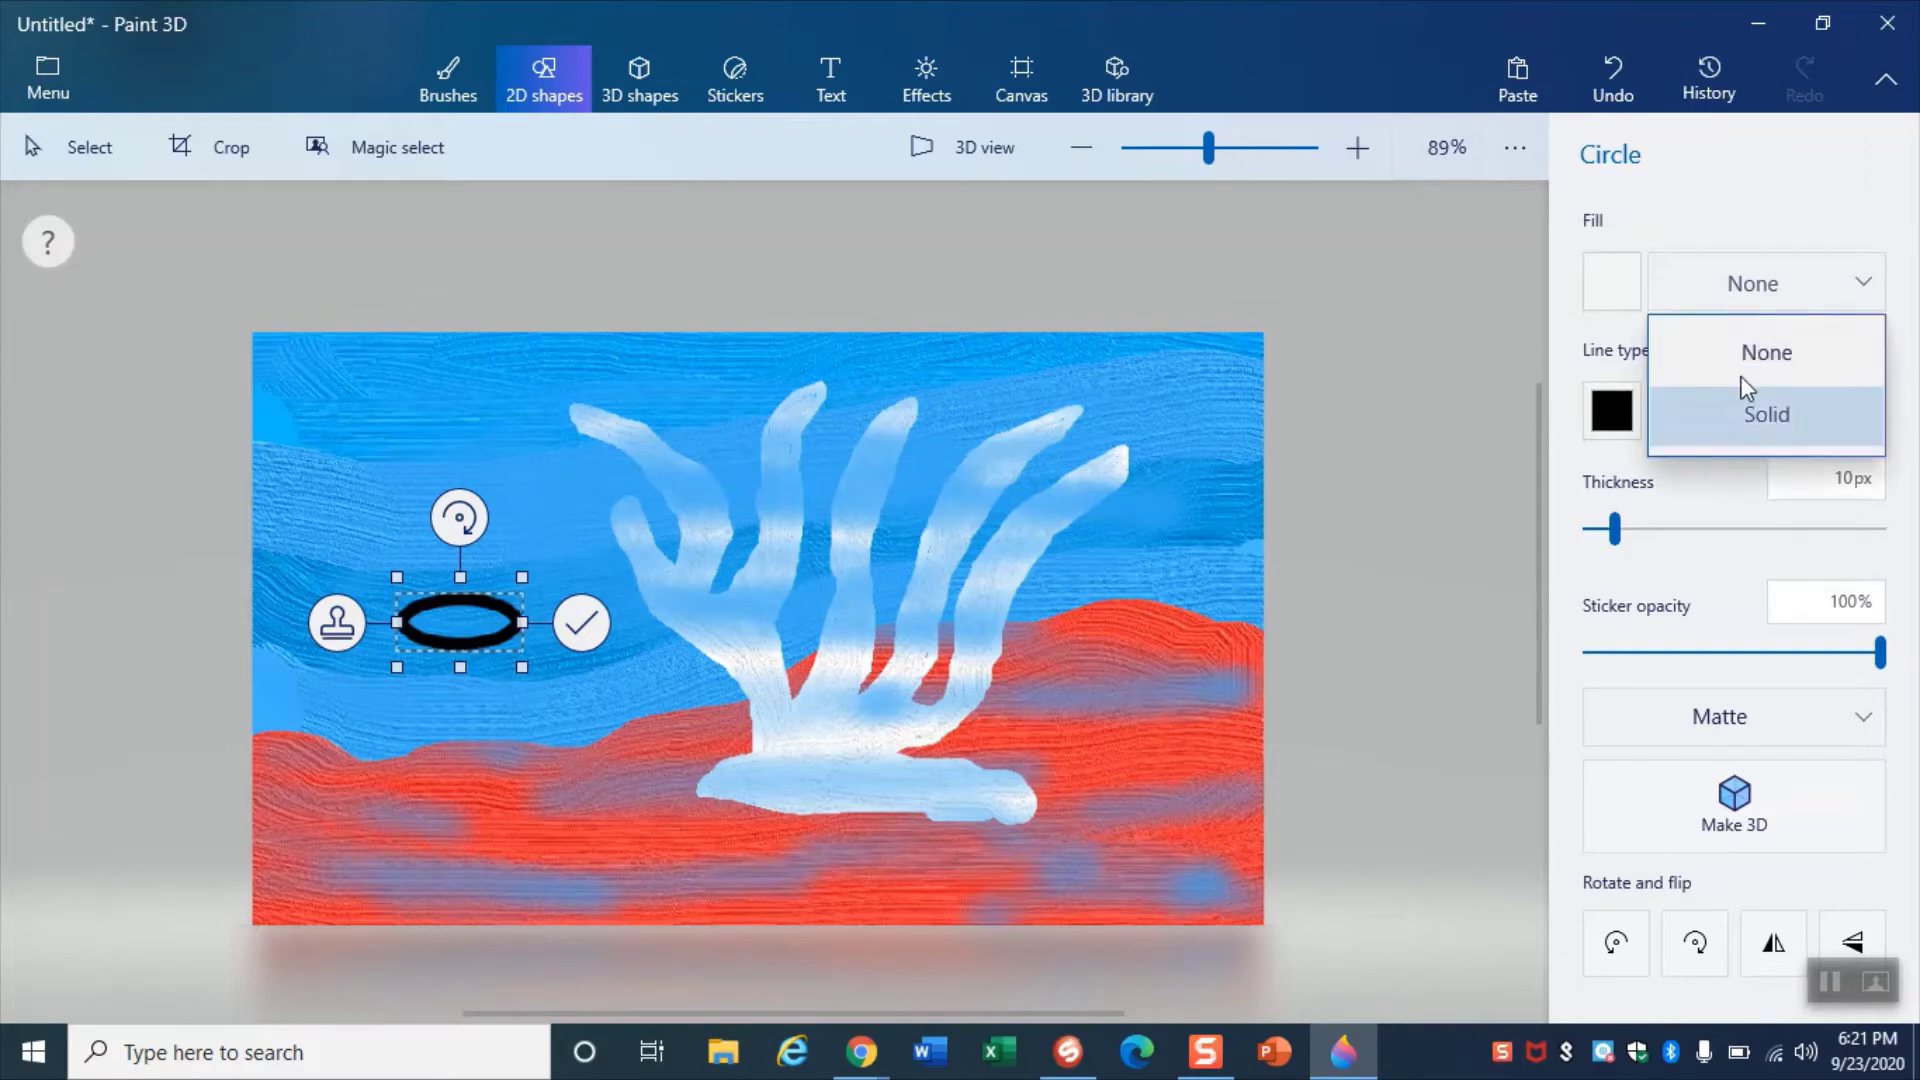
pyautogui.click(1753, 430)
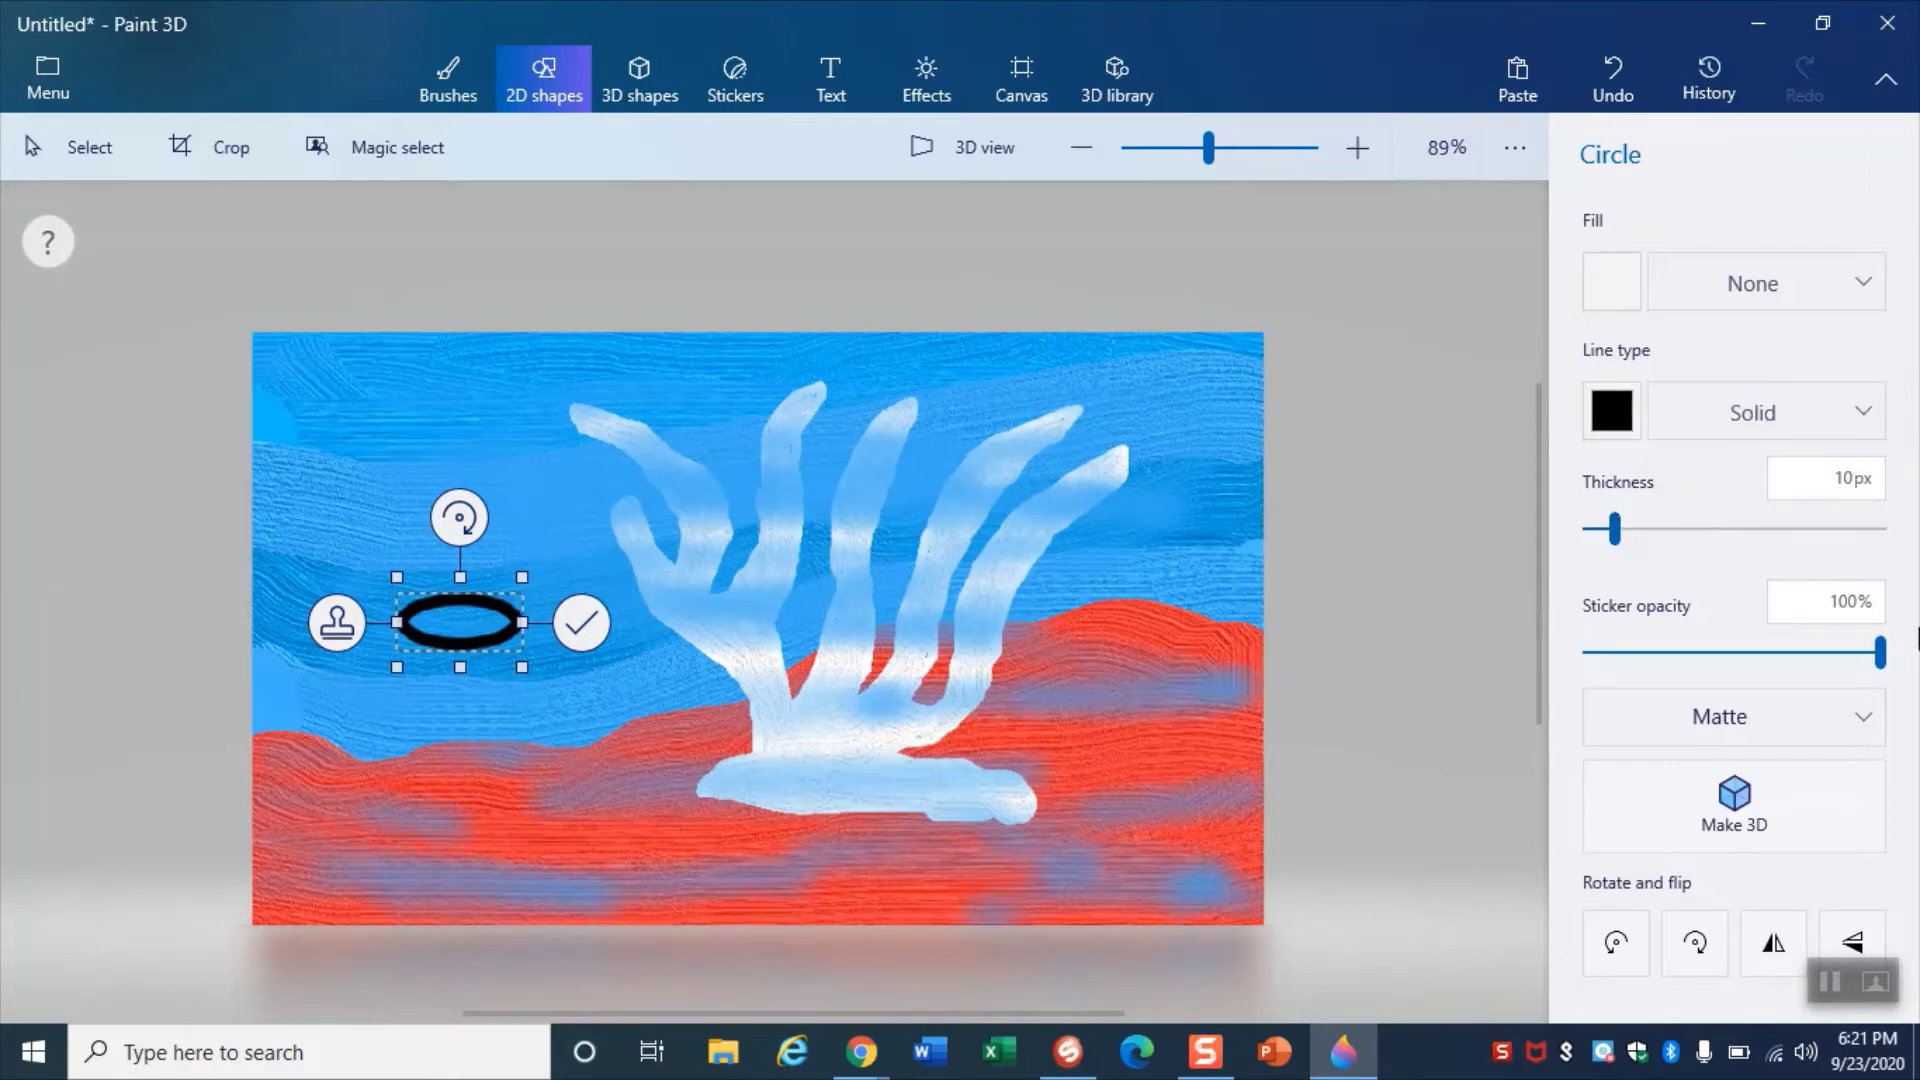
pyautogui.moveTo(1607, 531); pyautogui.dragTo(1598, 532)
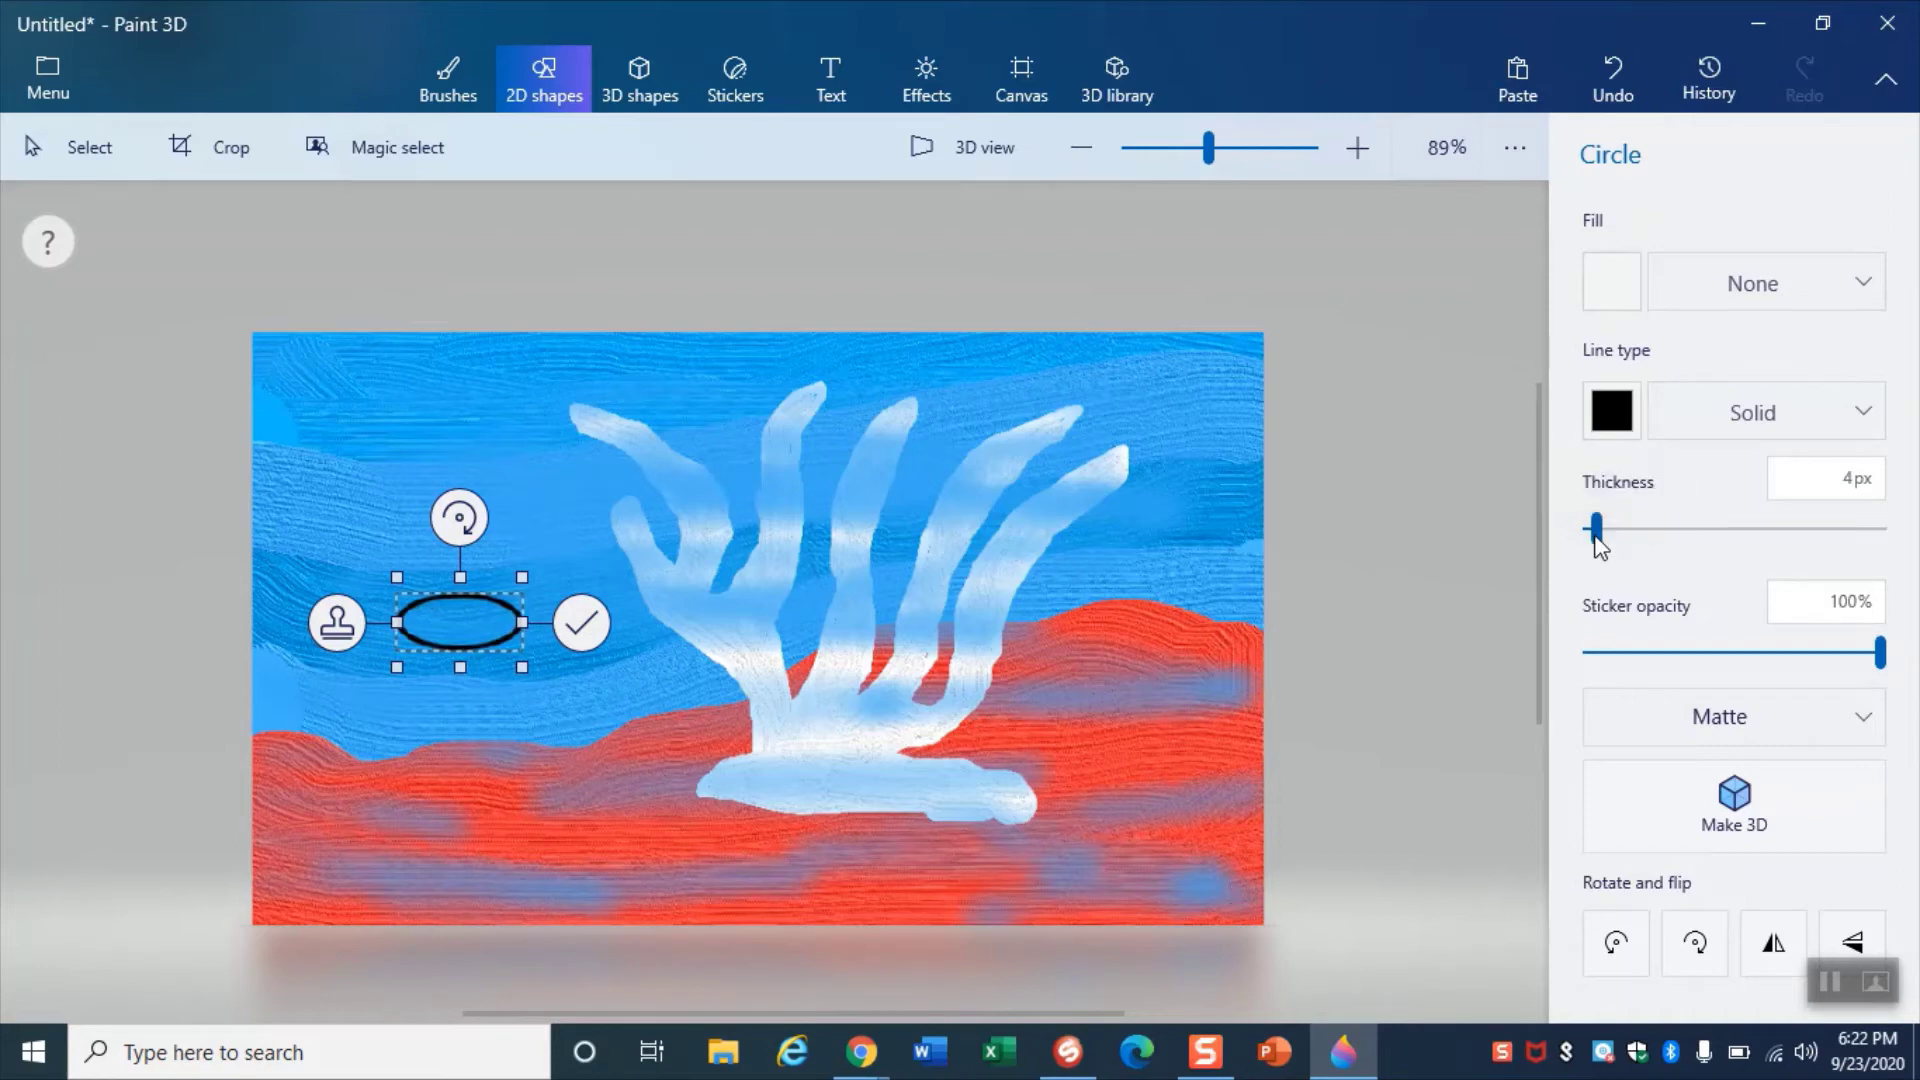
pyautogui.click(1607, 278)
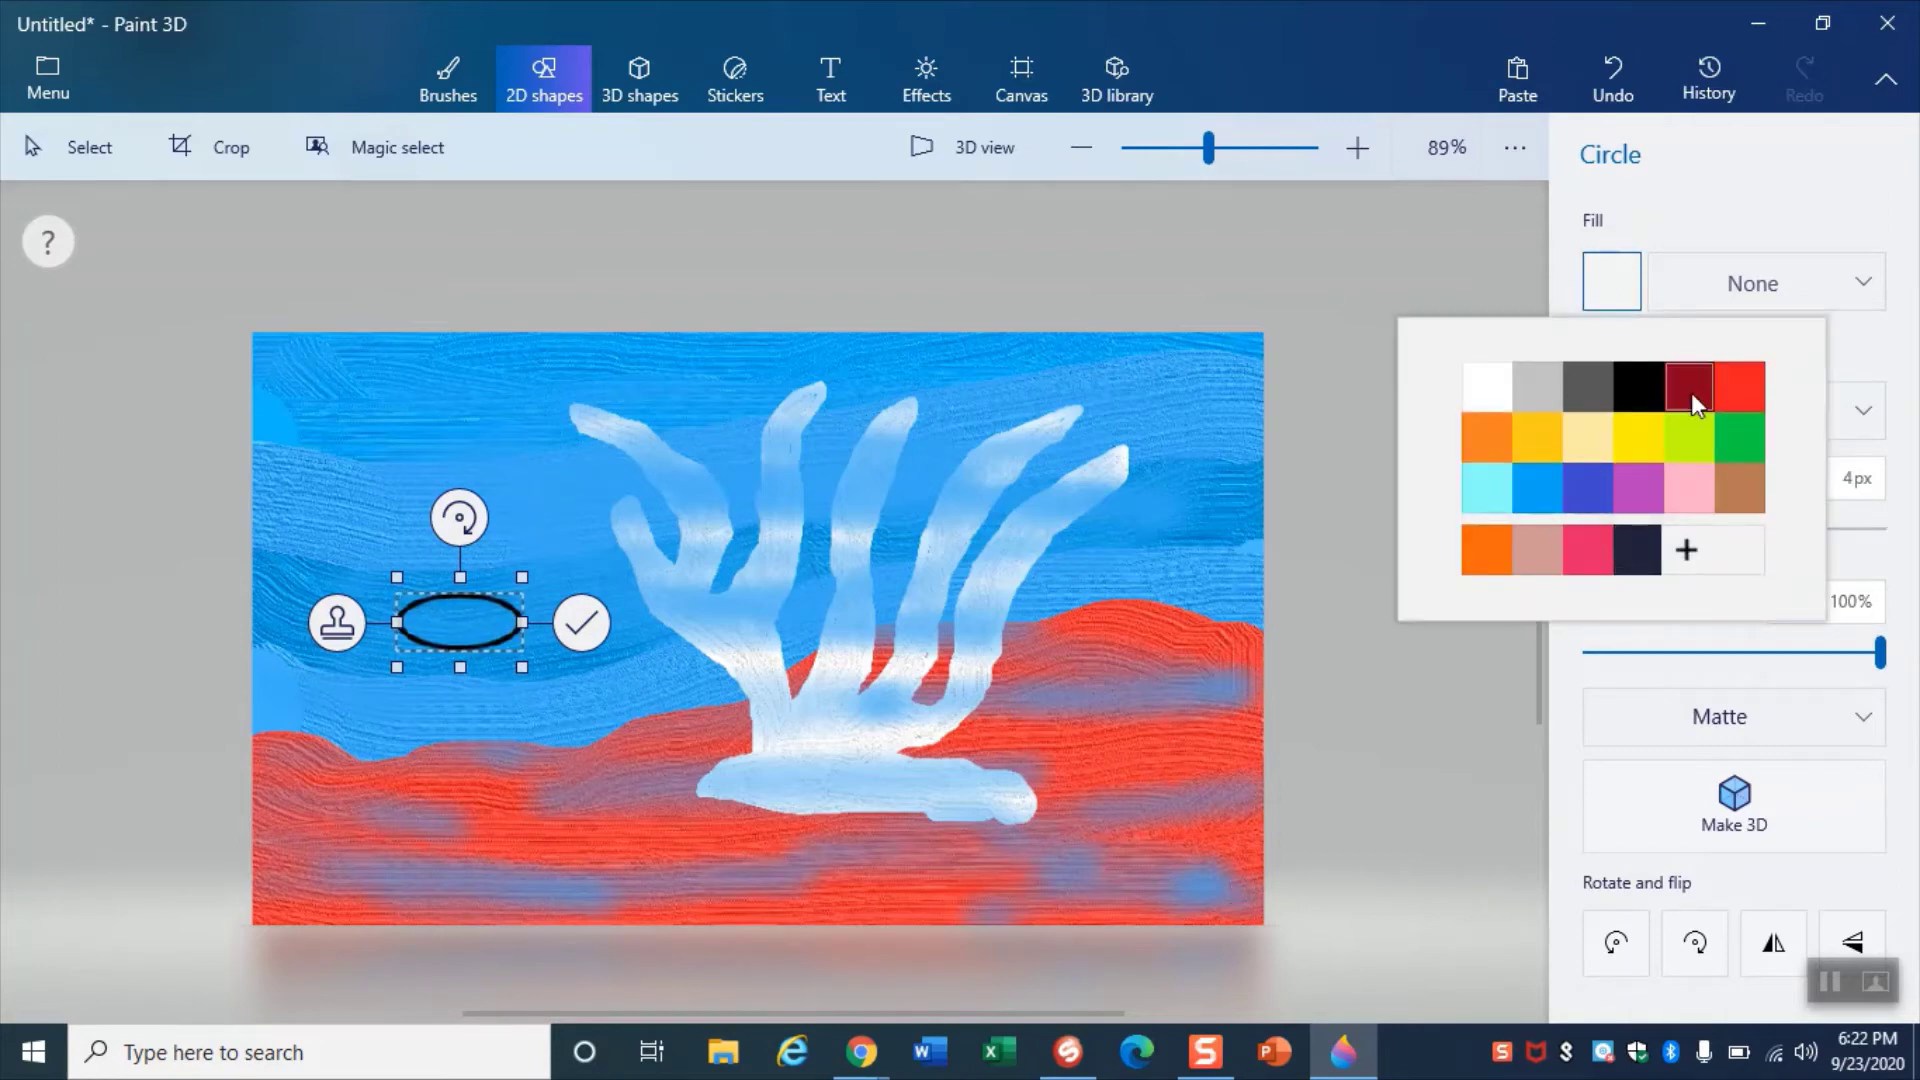
pyautogui.click(1635, 549)
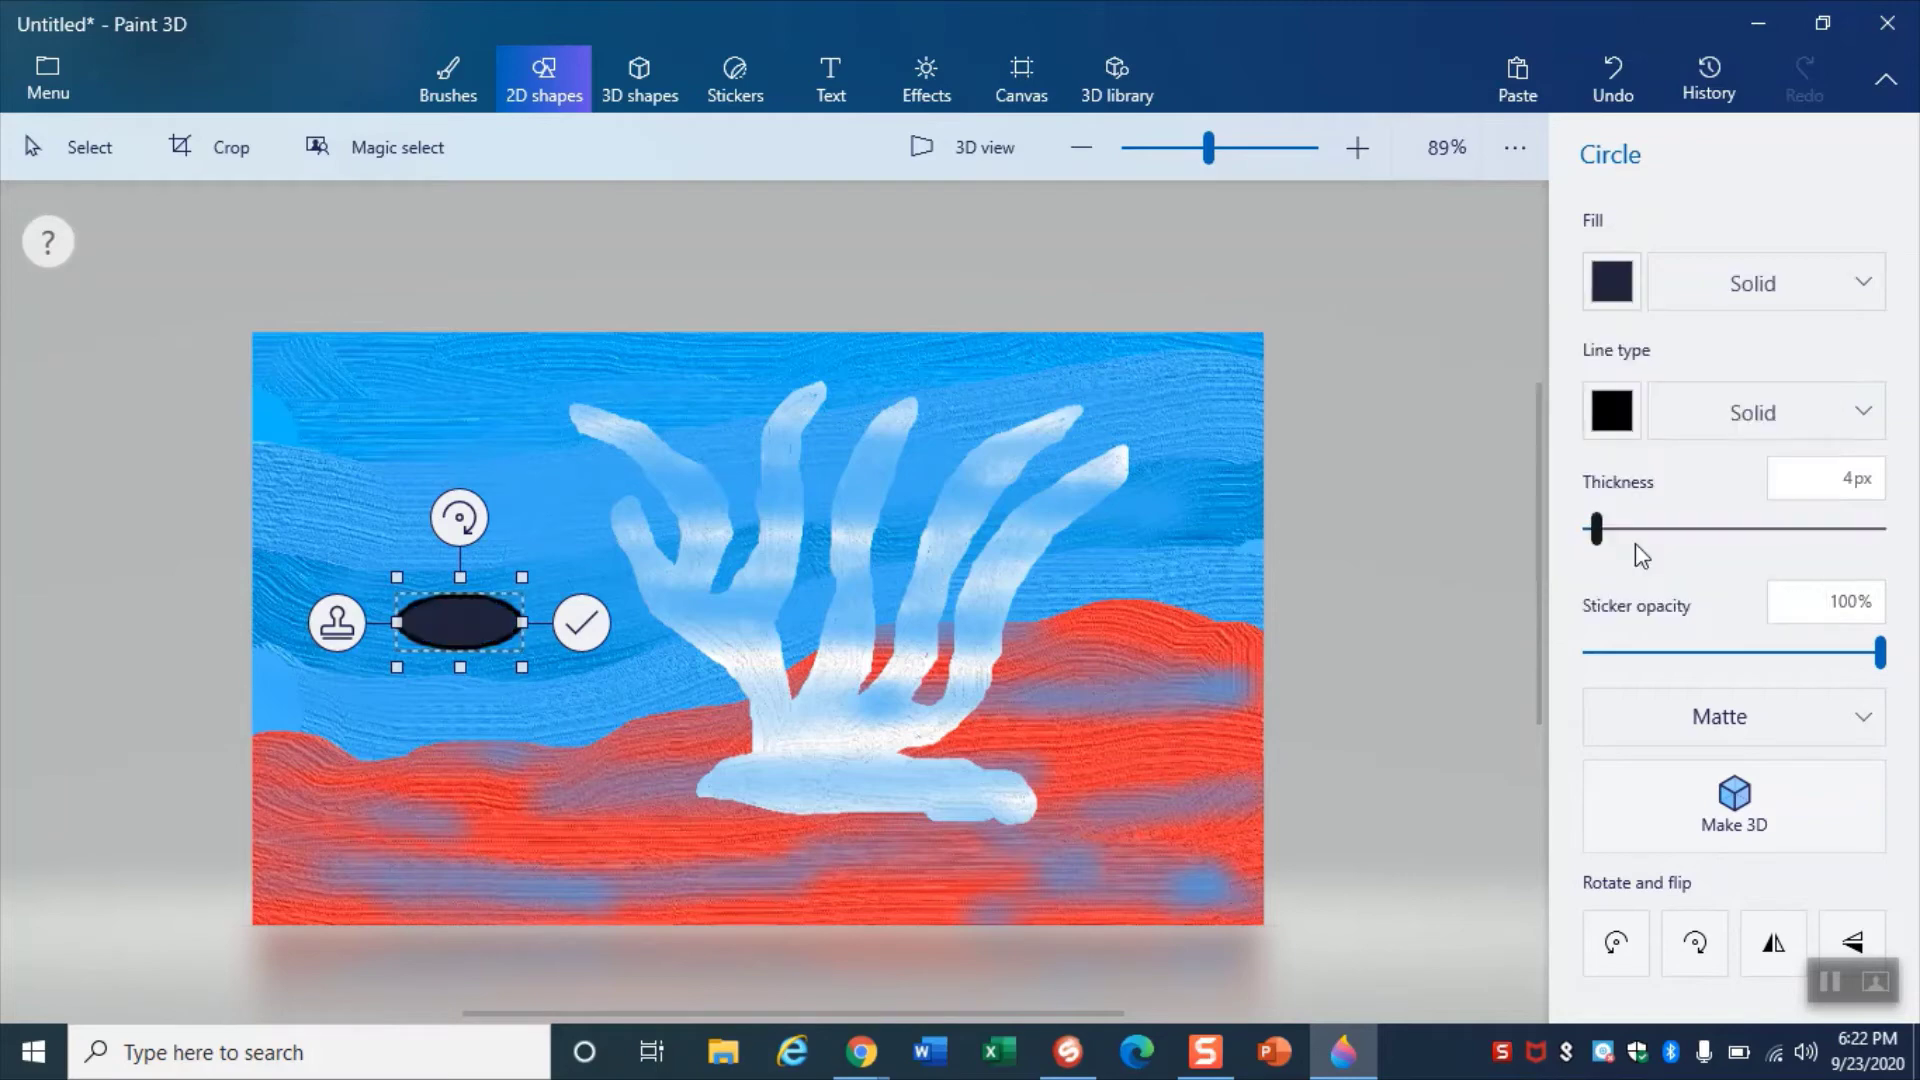
pyautogui.click(1610, 410)
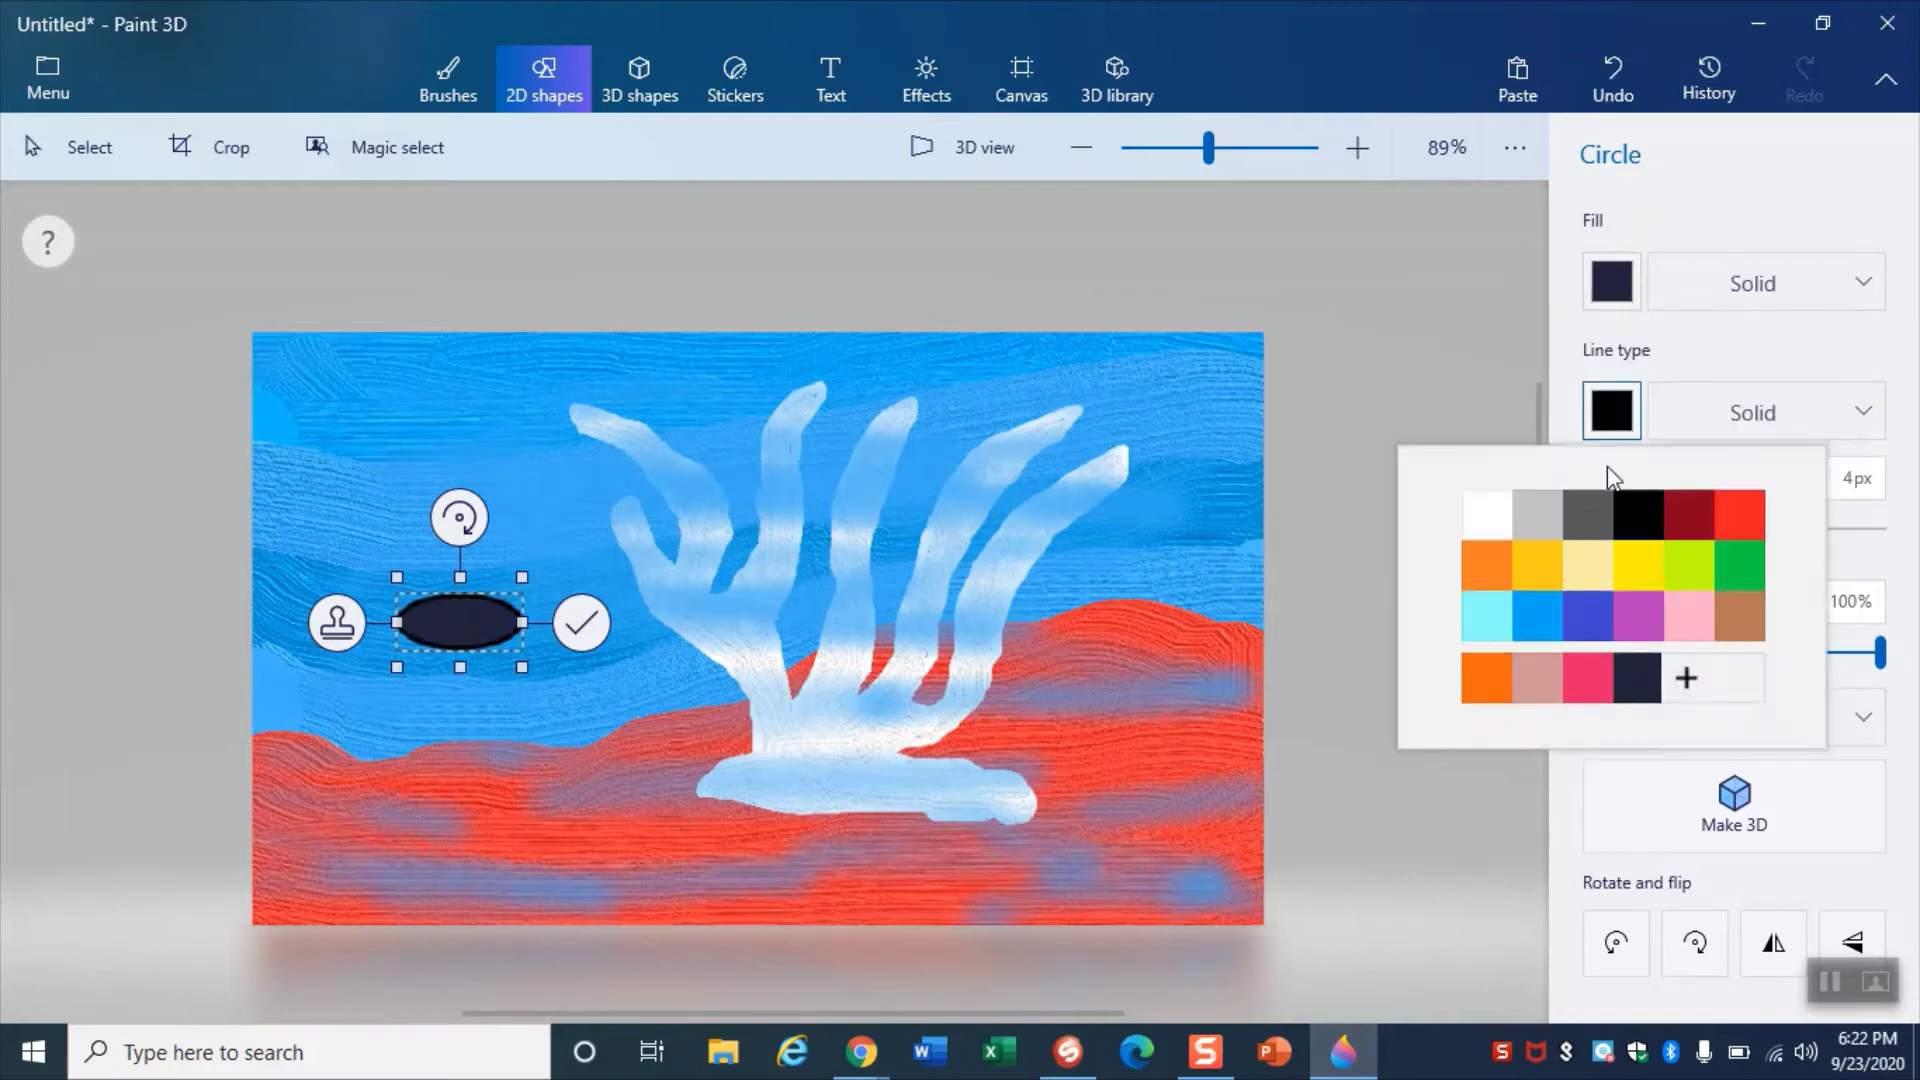
pyautogui.click(1640, 680)
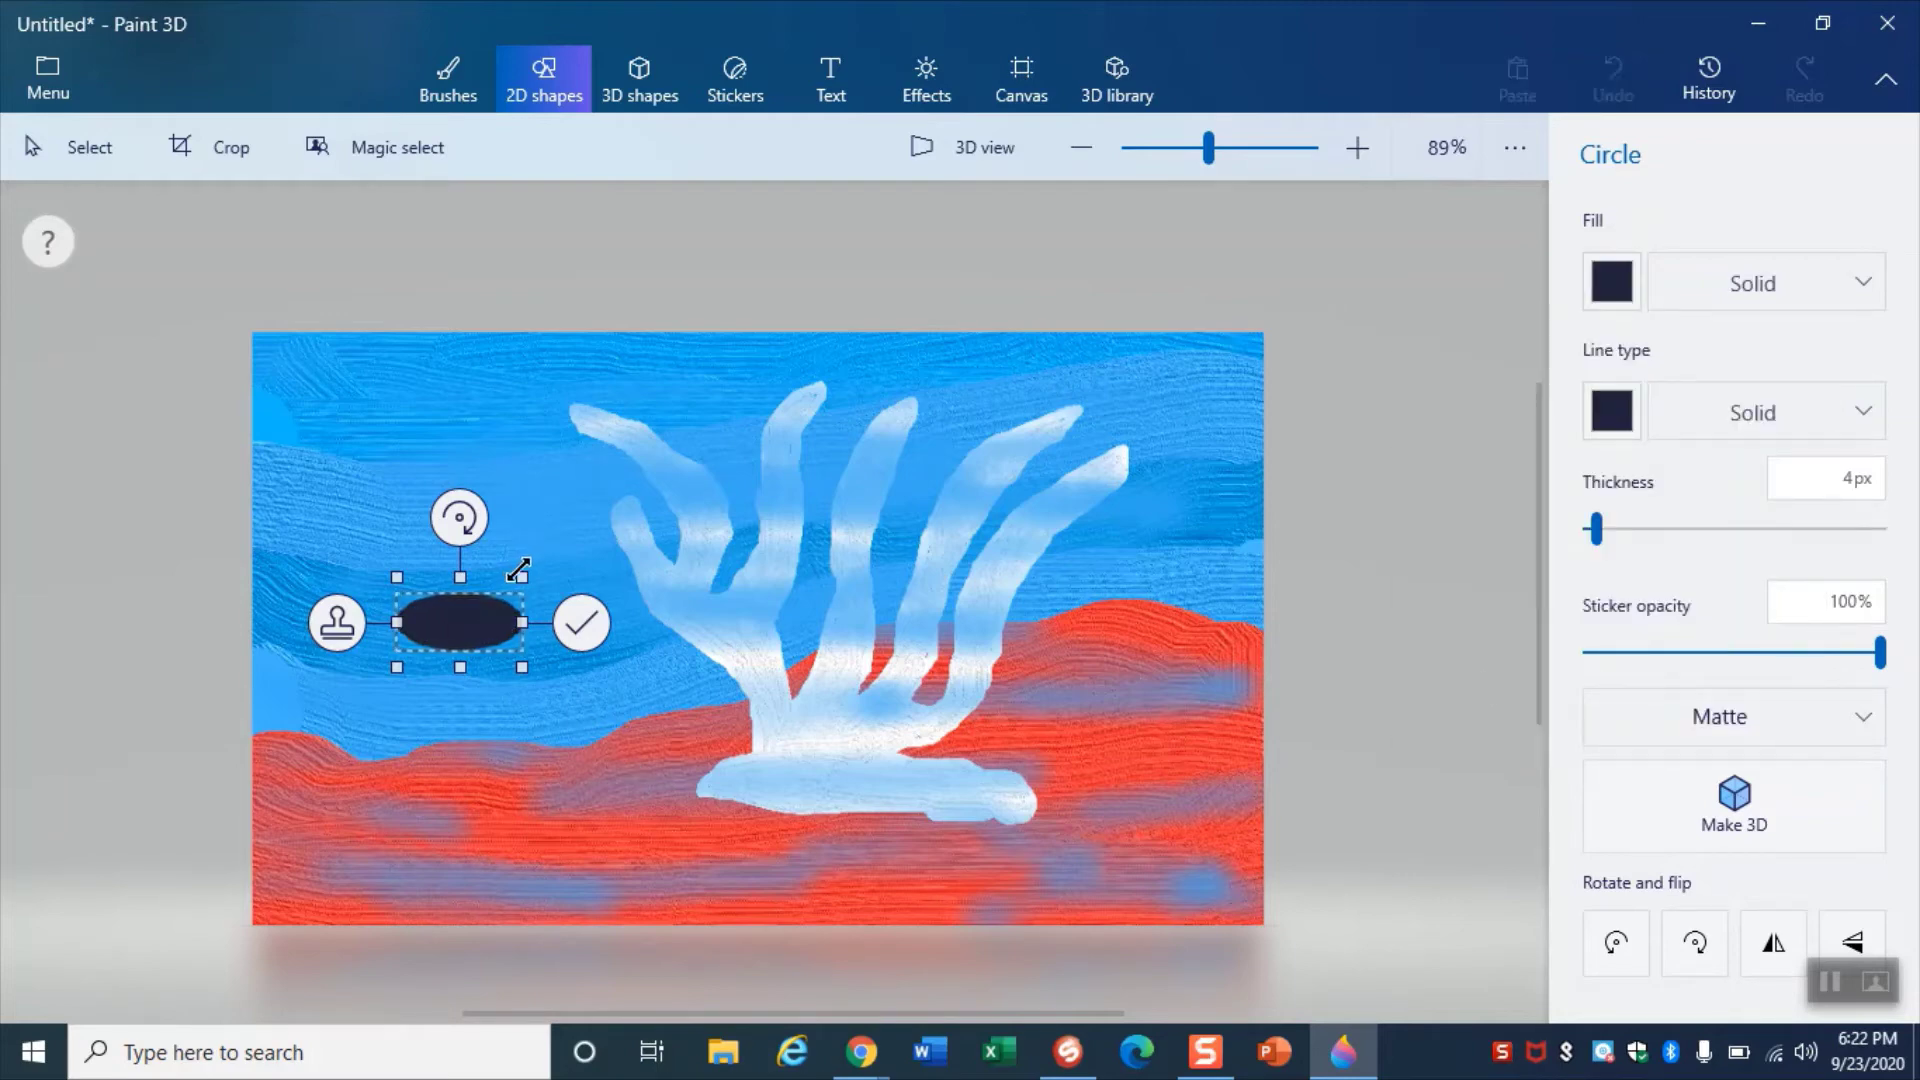
# - Shrink the navy ellipse and stamp copies until twelve small fish bodies are scattered over the blue area beside the coral
pyautogui.moveTo(522, 577); pyautogui.dragTo(567, 555)
pyautogui.moveTo(447, 511); pyautogui.dragTo(502, 435)
pyautogui.click(334, 518)
pyautogui.click(369, 572)
pyautogui.click(444, 477)
pyautogui.click(240, 476)
pyautogui.click(313, 704)
pyautogui.click(501, 605)
pyautogui.click(235, 592)
pyautogui.click(241, 662)
pyautogui.click(450, 685)
pyautogui.click(172, 392)
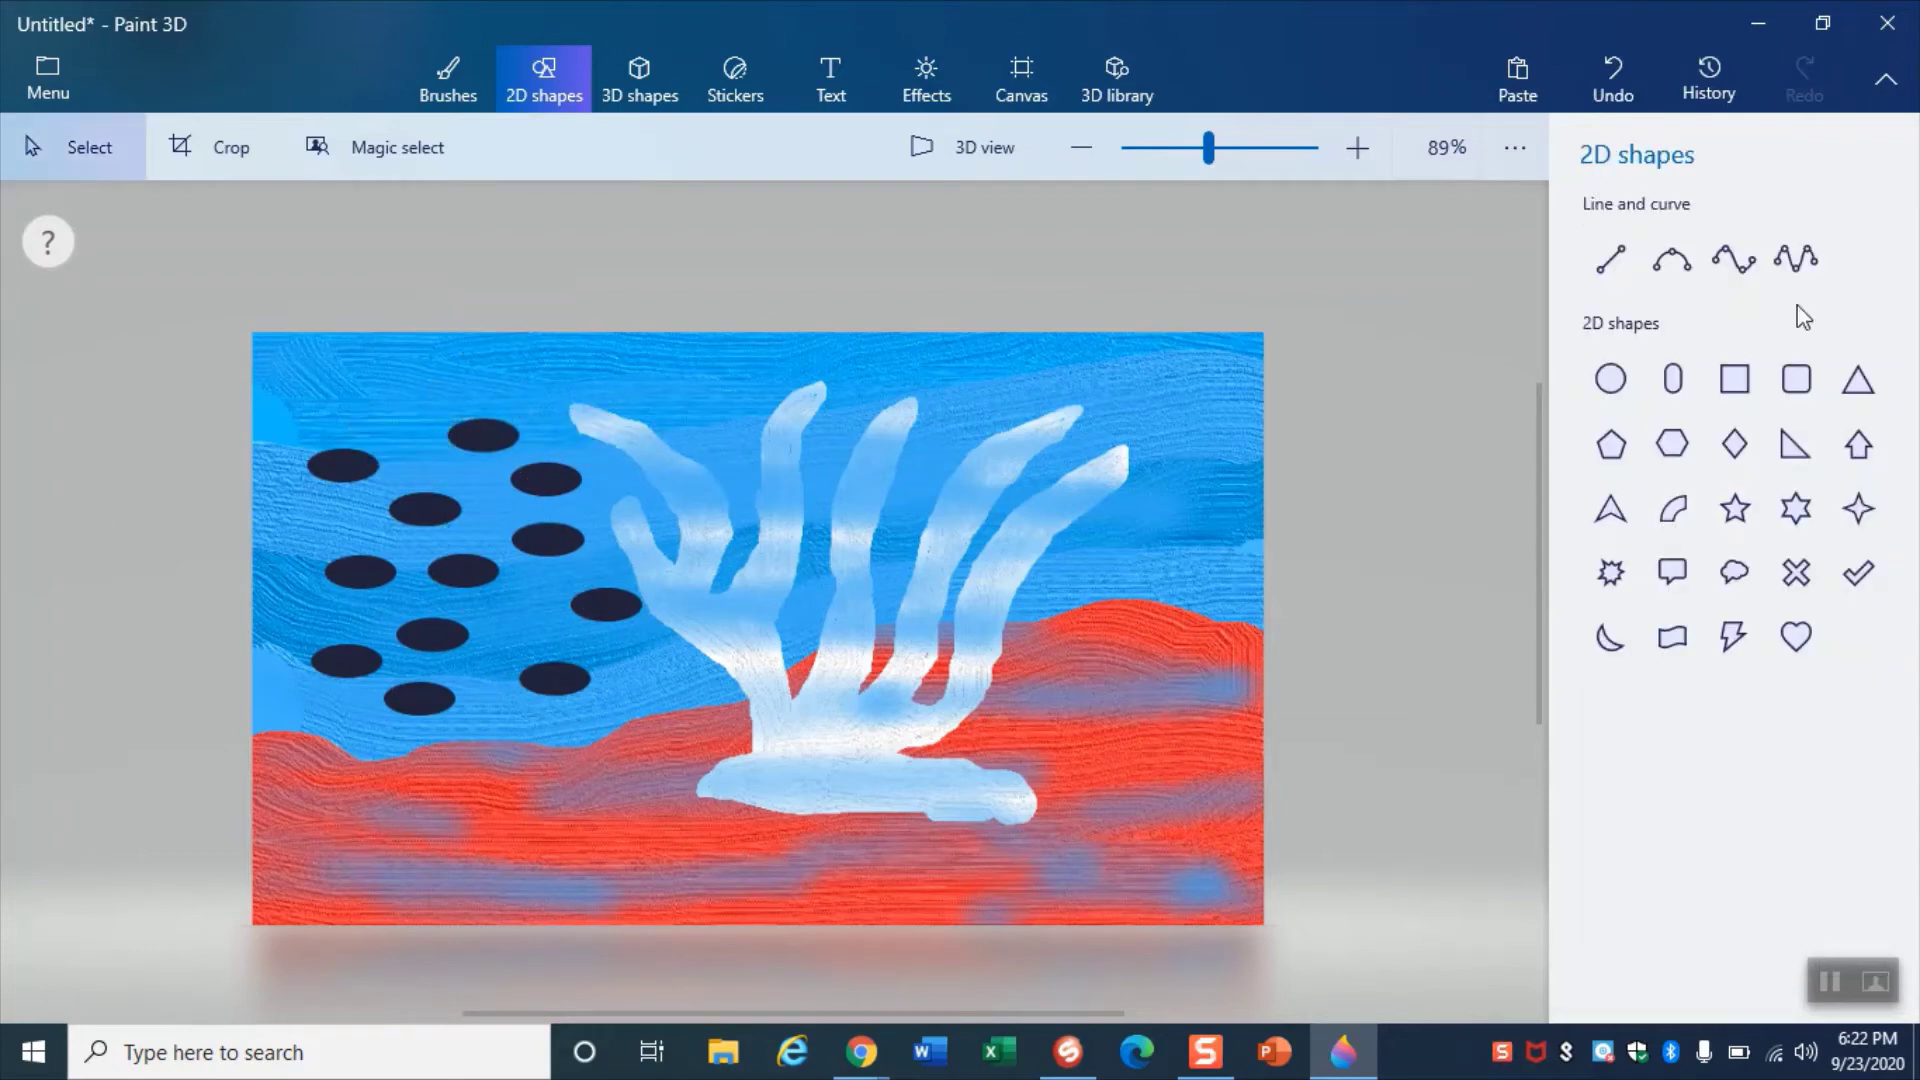
# - Draw a small navy right triangle, rotate it about -129°, and fit it as a tail on the topmost ellipse
pyautogui.click(1795, 443)
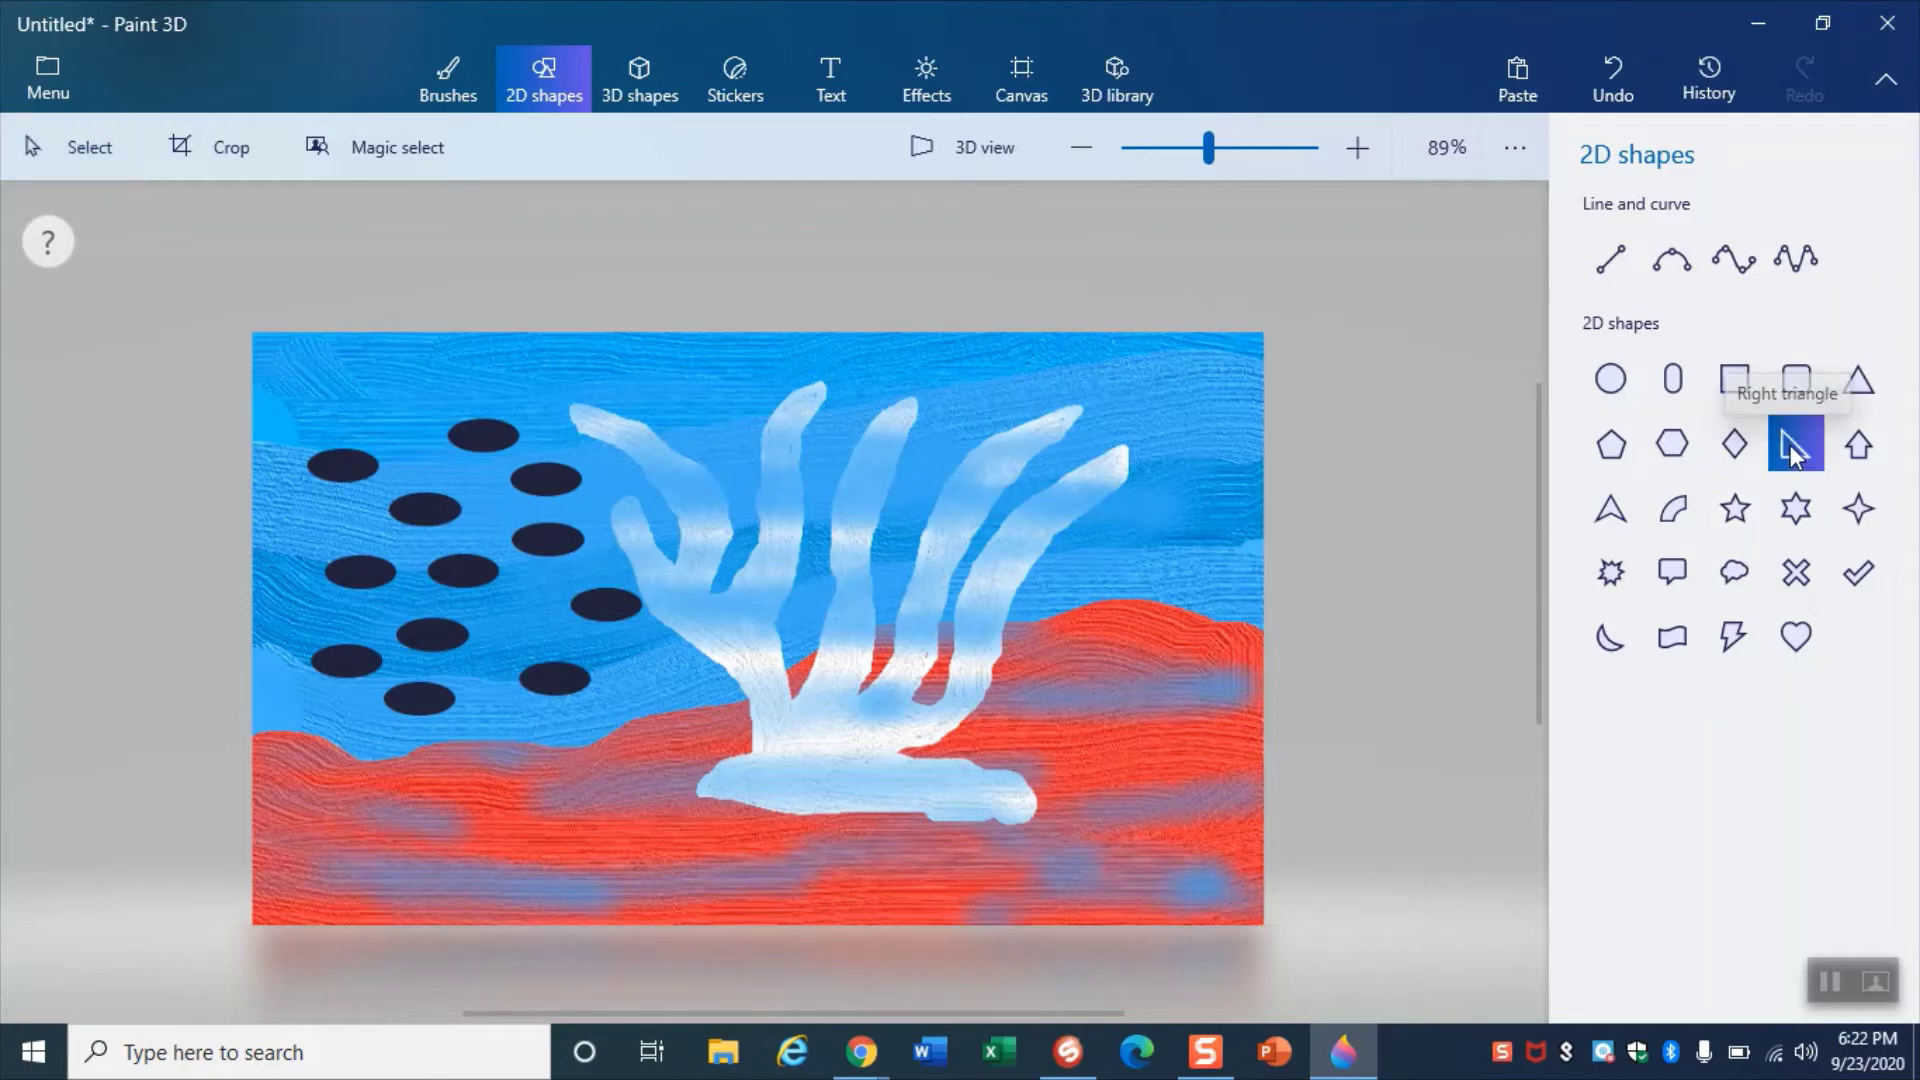
pyautogui.moveTo(869, 377)
pyautogui.mouseDown()
pyautogui.moveTo(951, 433)
pyautogui.moveTo(977, 490)
pyautogui.mouseUp()
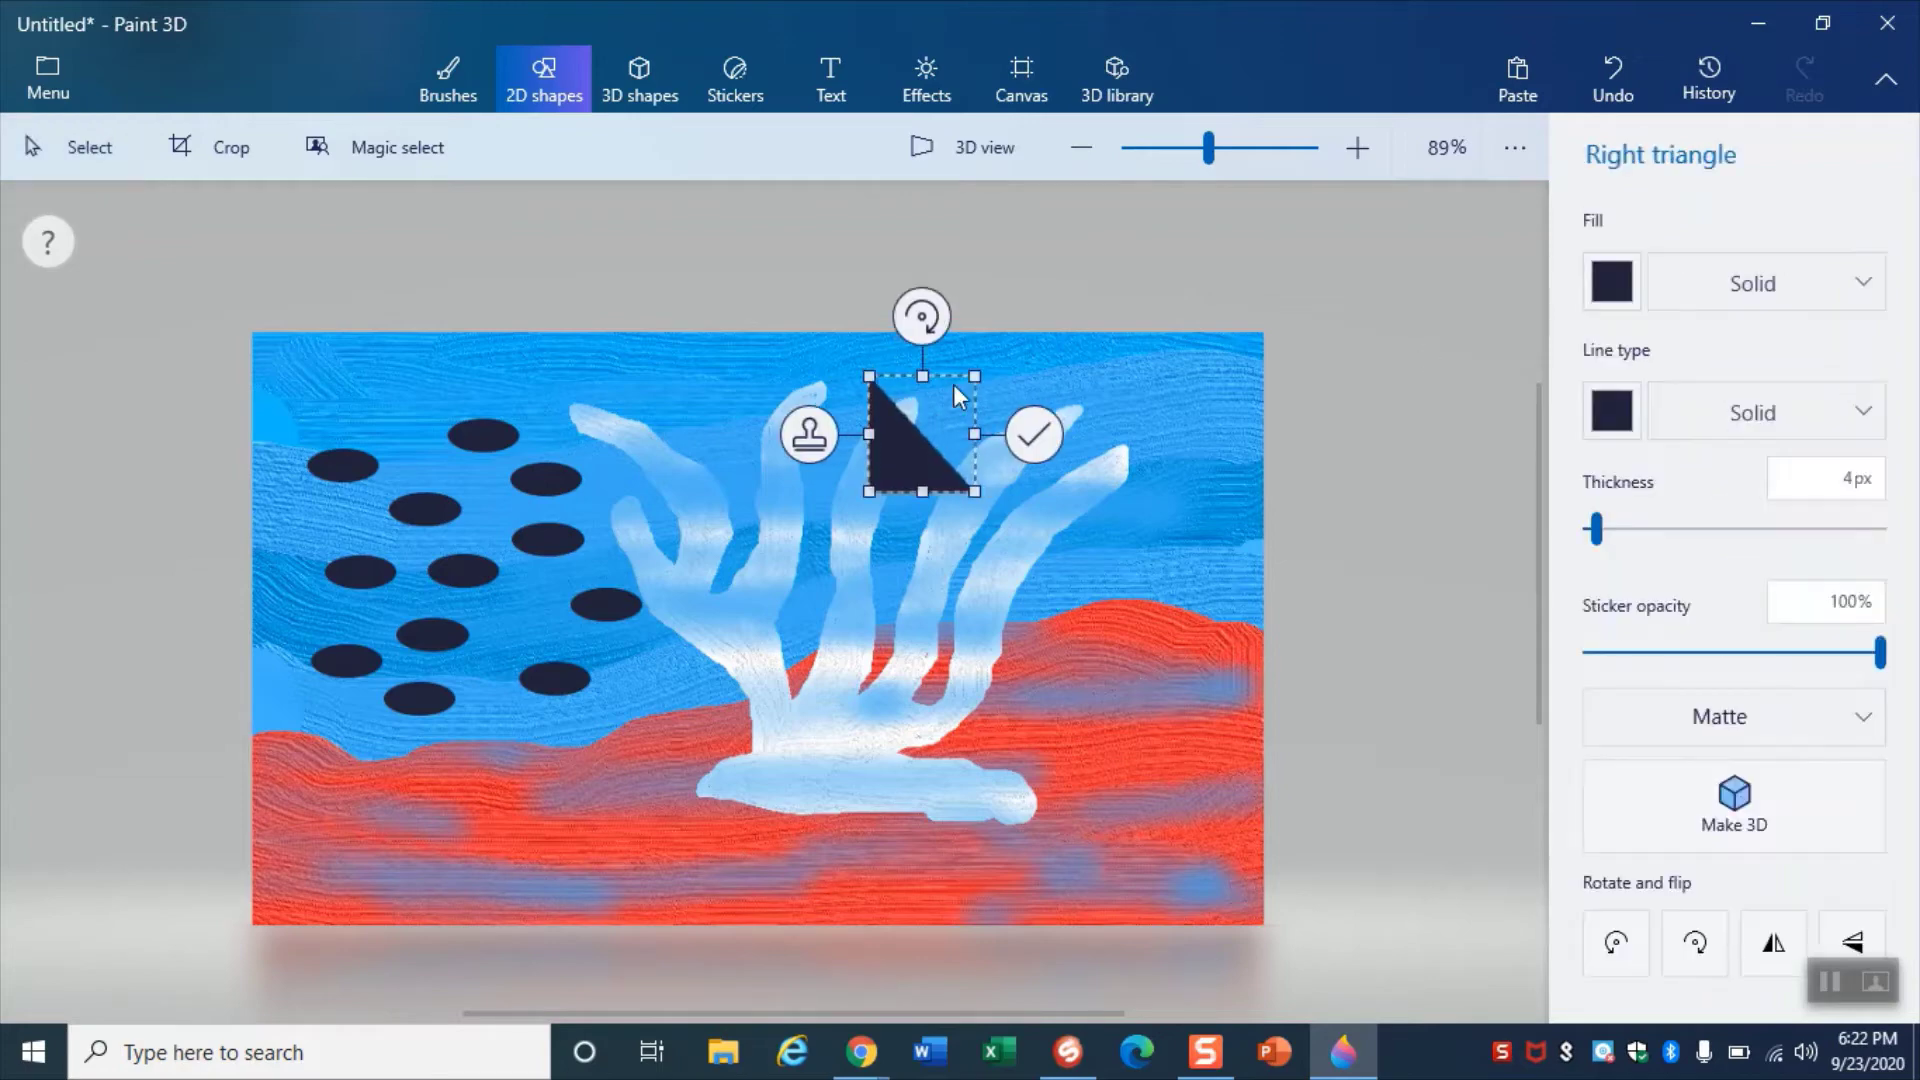
pyautogui.moveTo(921, 320)
pyautogui.mouseDown()
pyautogui.moveTo(830, 366)
pyautogui.moveTo(864, 481)
pyautogui.mouseUp()
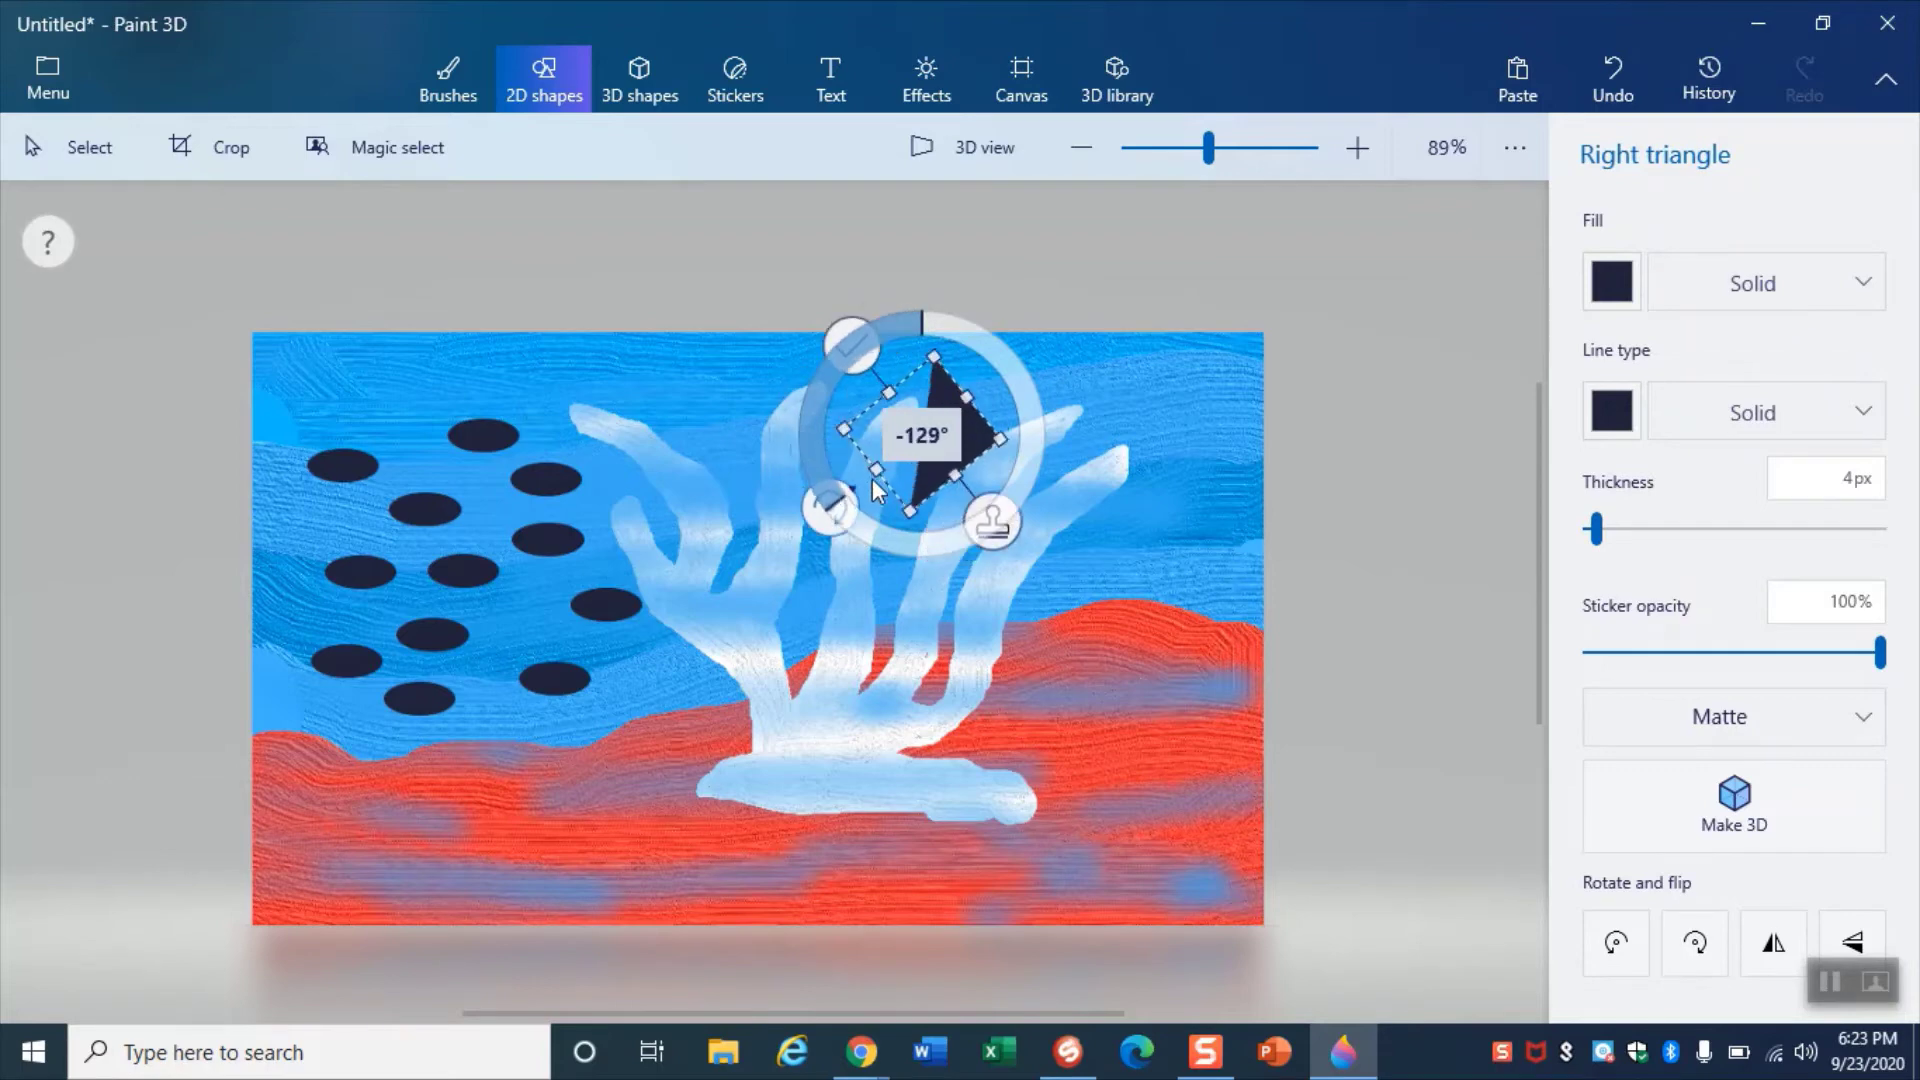
pyautogui.moveTo(940, 430); pyautogui.dragTo(442, 438)
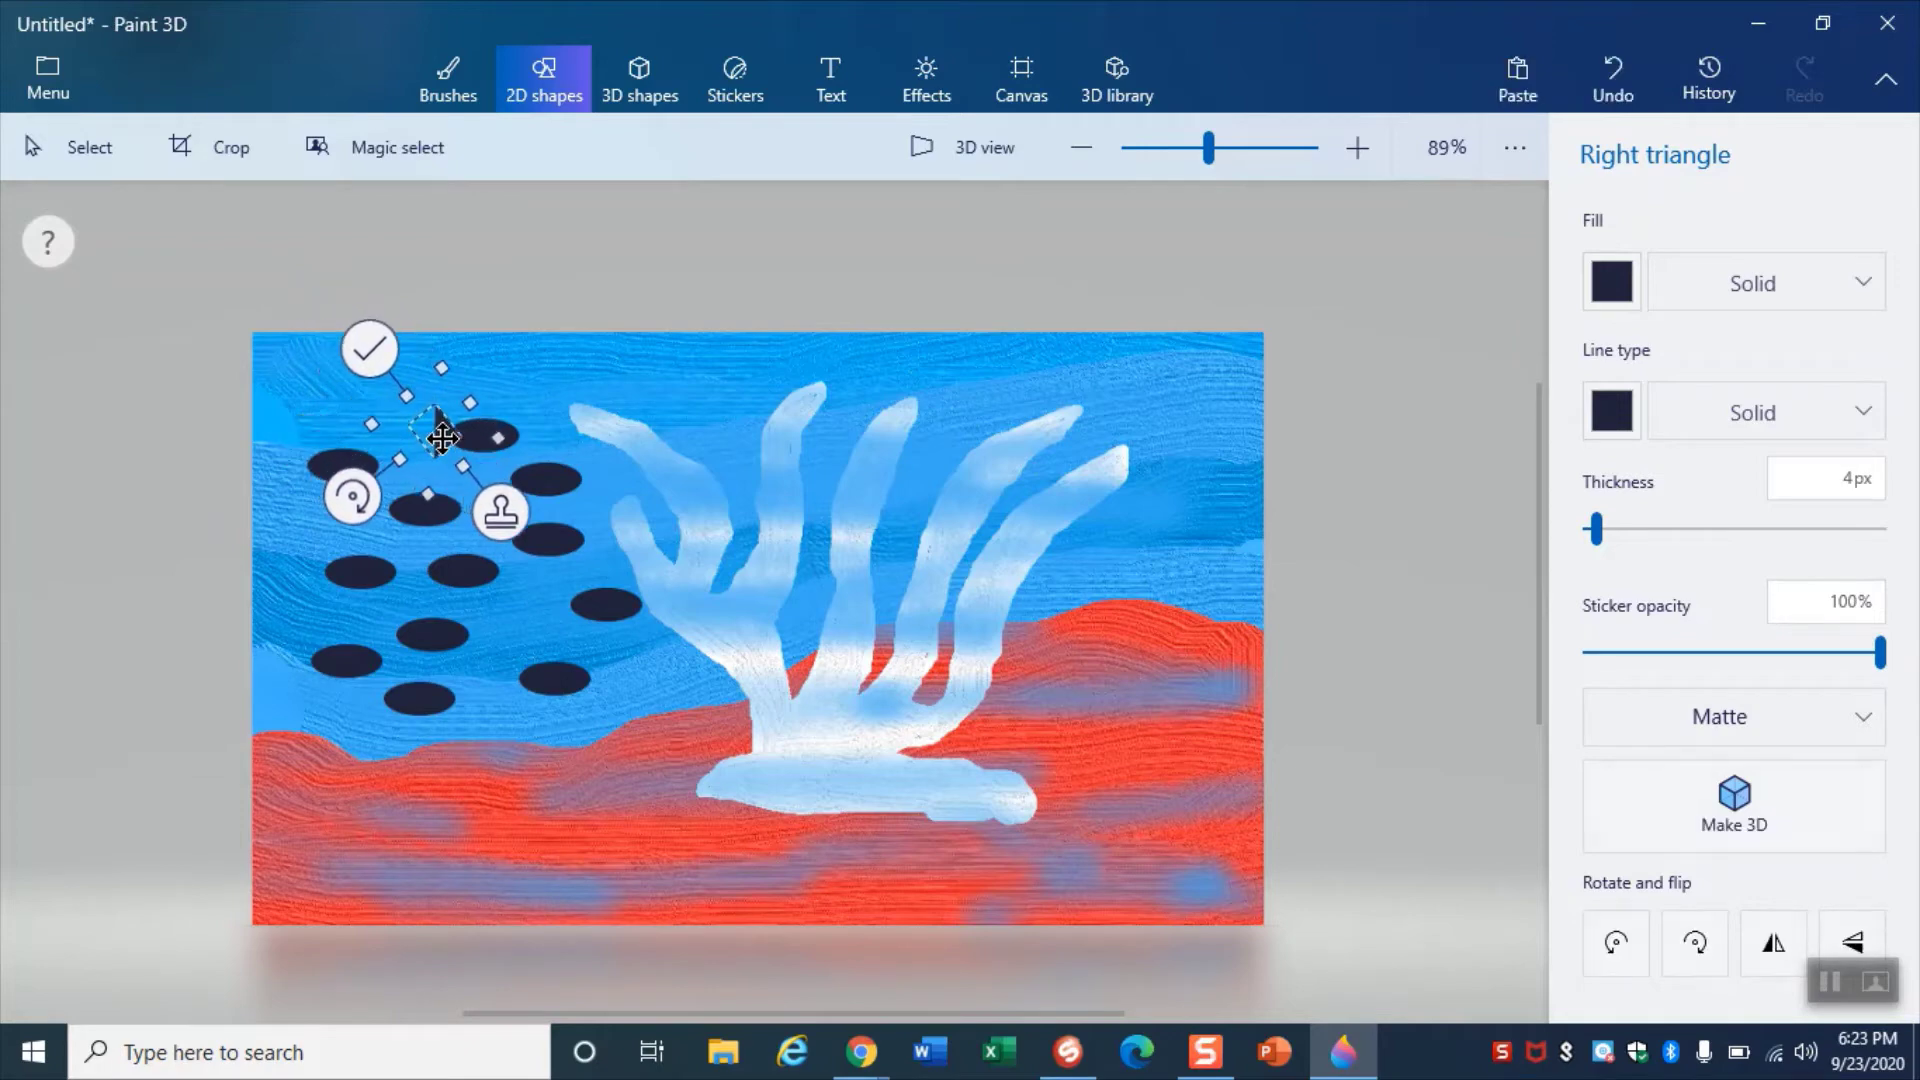
# - Stamp the rotated triangle as tails onto the other upper ellipses of the fish school
pyautogui.click(487, 520)
pyautogui.moveTo(449, 445); pyautogui.dragTo(512, 484)
pyautogui.click(362, 541)
pyautogui.click(446, 580)
# - Stamp the triangle as tails onto the lower ellipses and finish placing it, leaving two middle ellipses without tails
pyautogui.moveTo(1210, 148); pyautogui.dragTo(1222, 148)
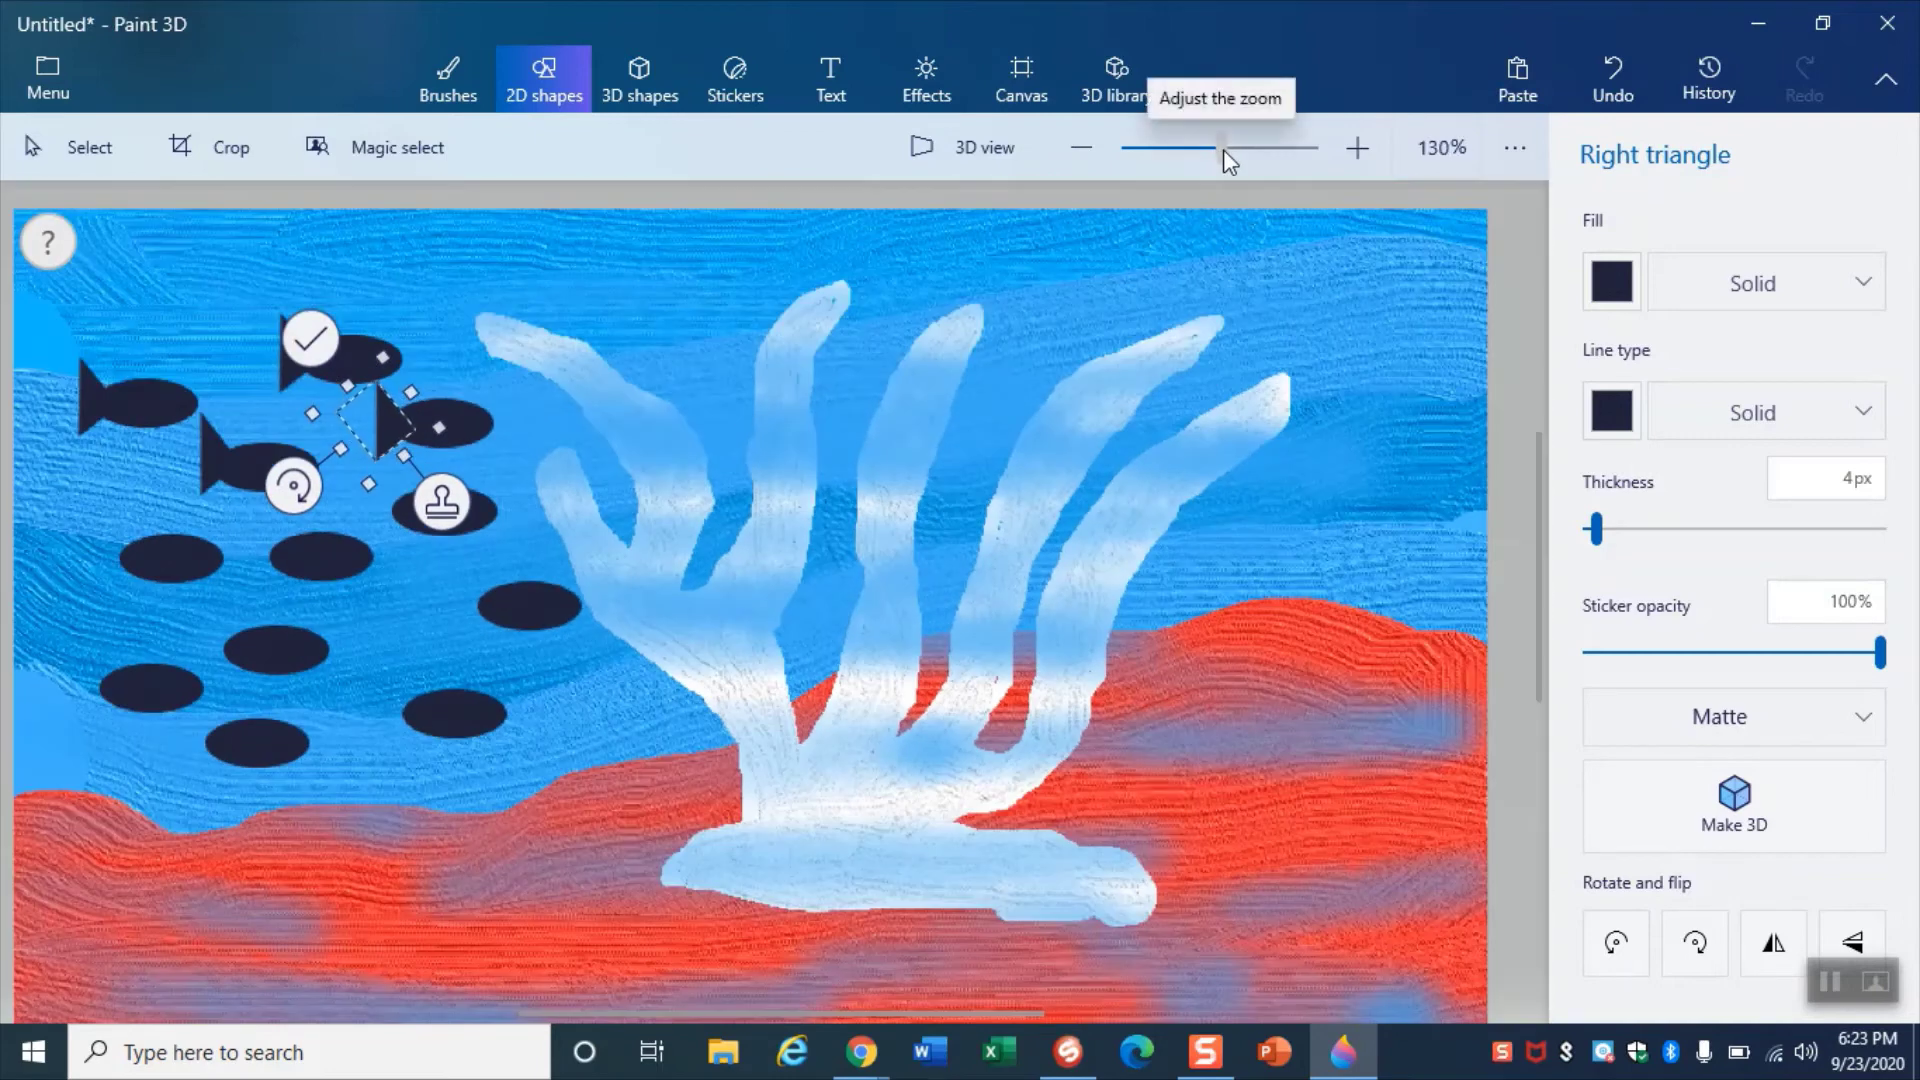
pyautogui.click(440, 516)
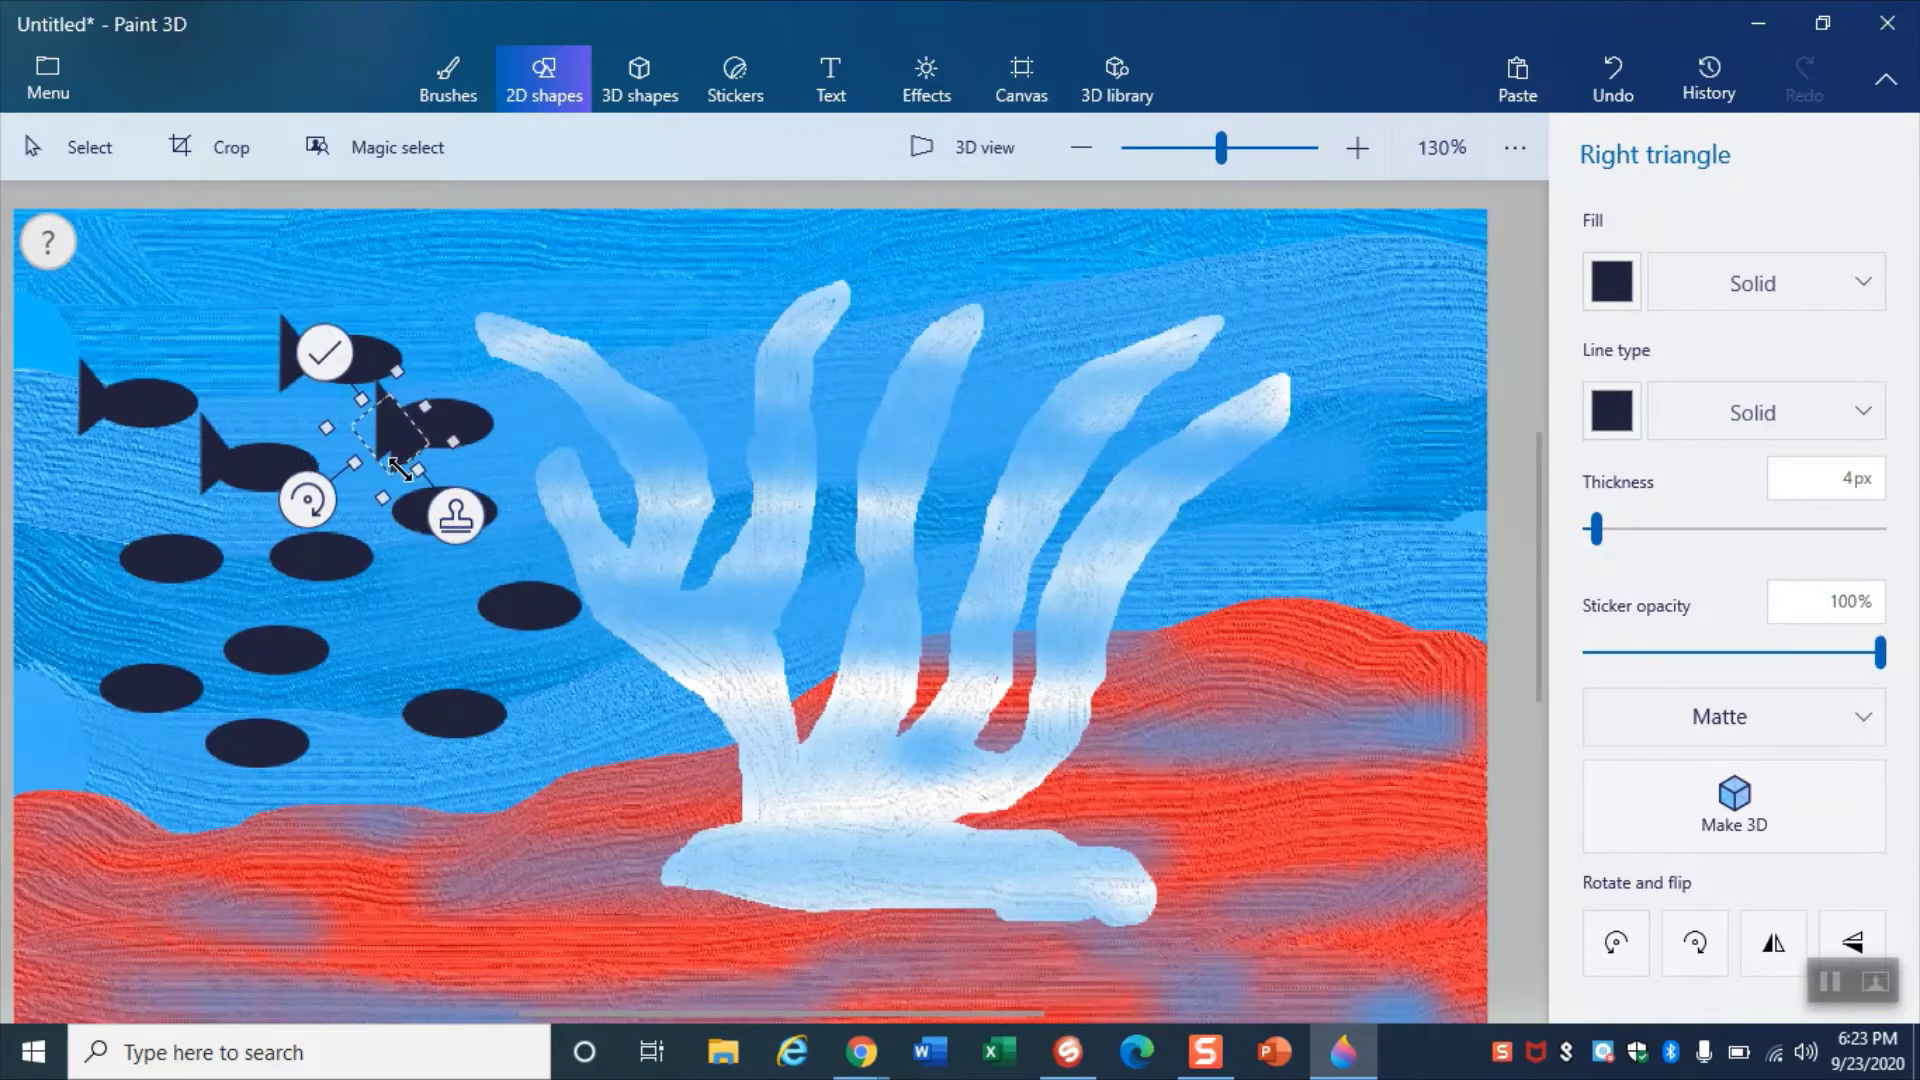
pyautogui.moveTo(397, 444); pyautogui.dragTo(472, 607)
pyautogui.click(177, 643)
pyautogui.click(151, 762)
pyautogui.click(280, 736)
pyautogui.click(263, 822)
pyautogui.click(452, 792)
pyautogui.click(562, 596)
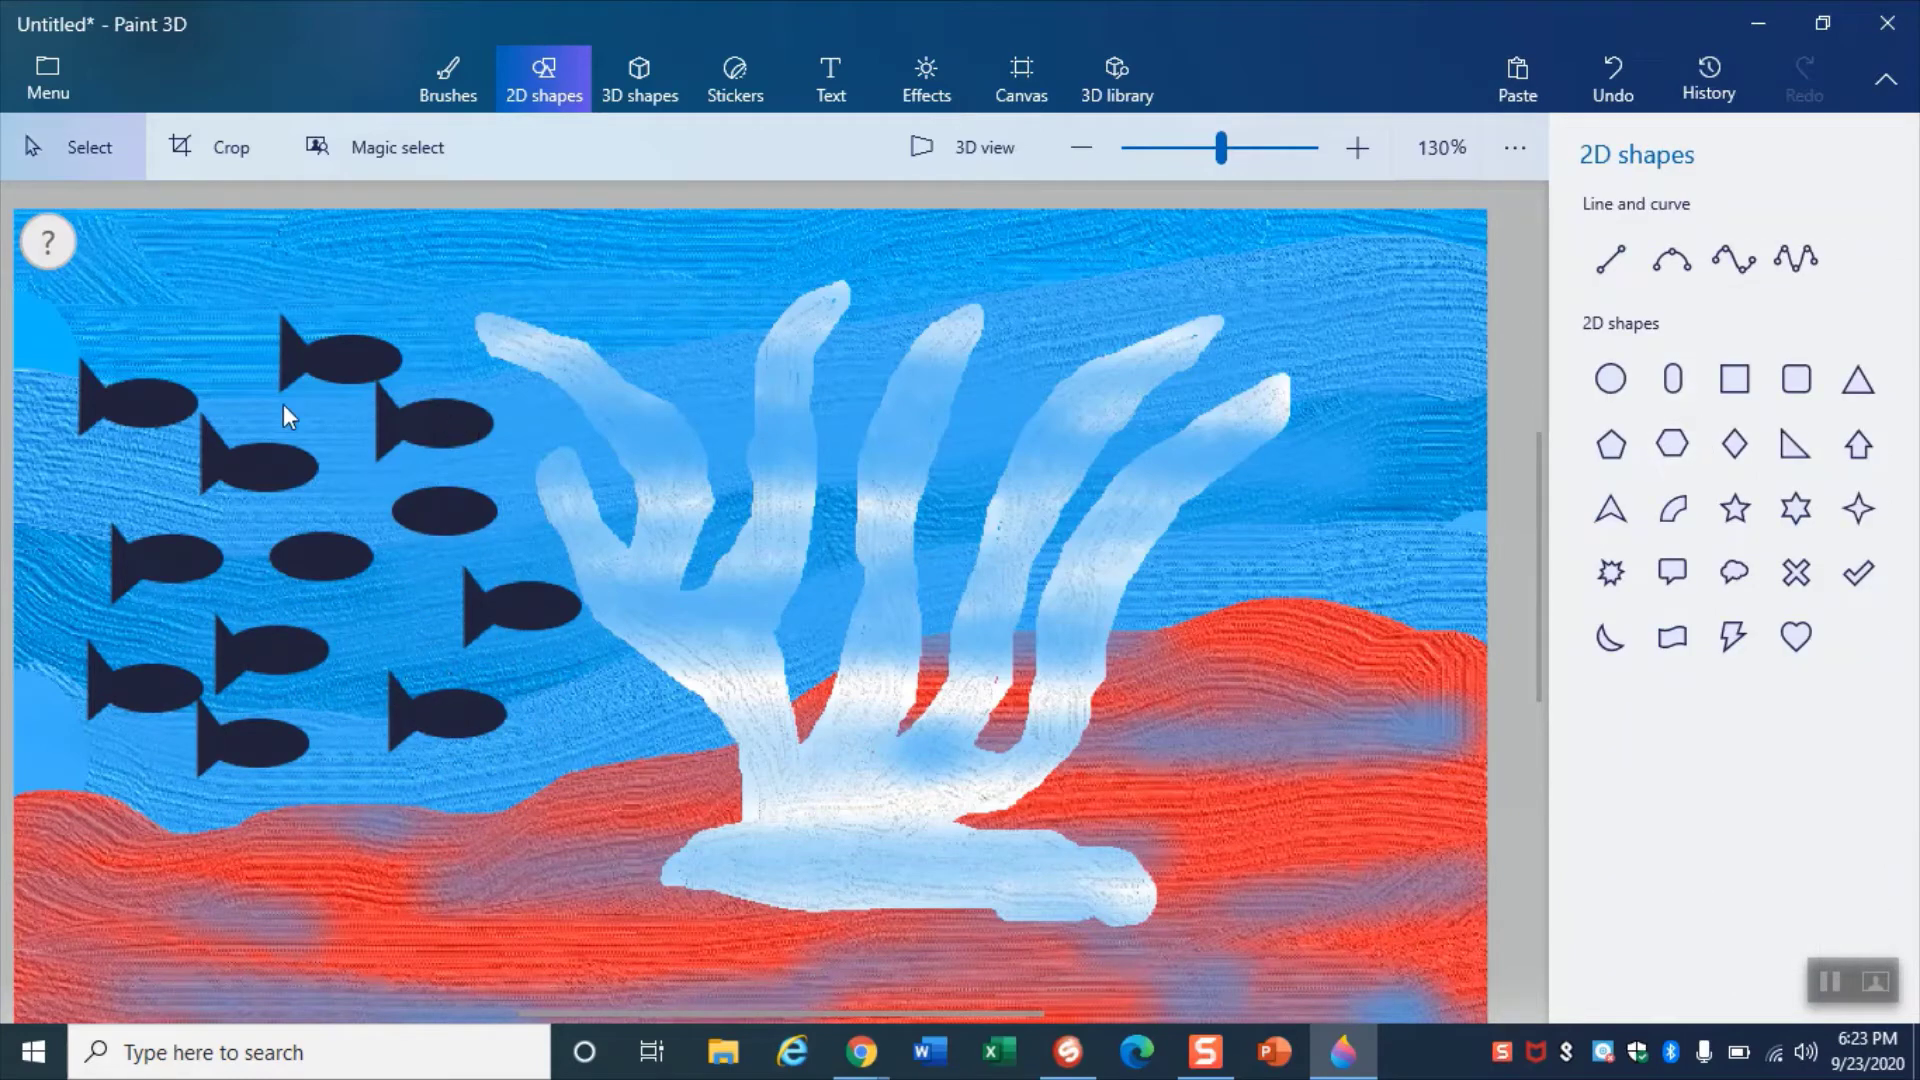
# - Draw another small navy right triangle, rotate it, and place it as tails on the two remaining middle ellipses
pyautogui.click(1795, 443)
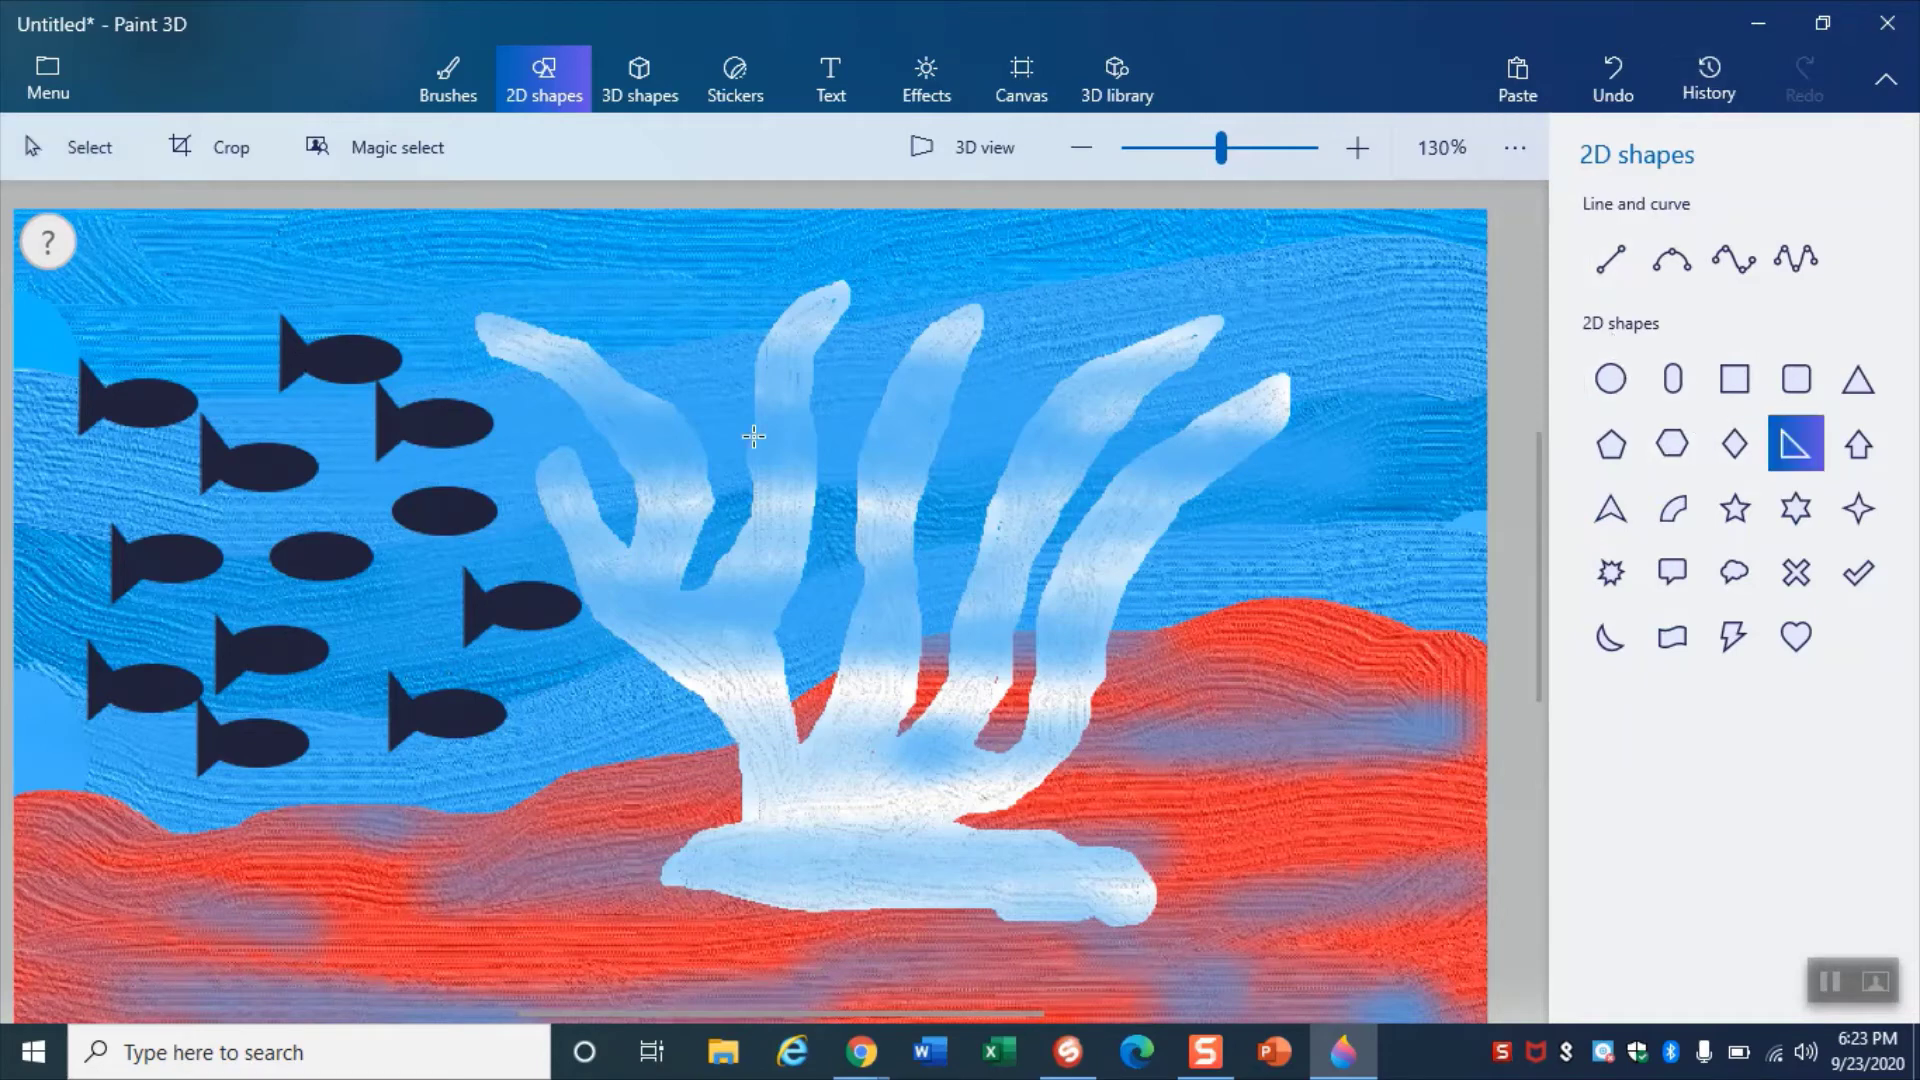
pyautogui.moveTo(607, 483); pyautogui.dragTo(618, 538)
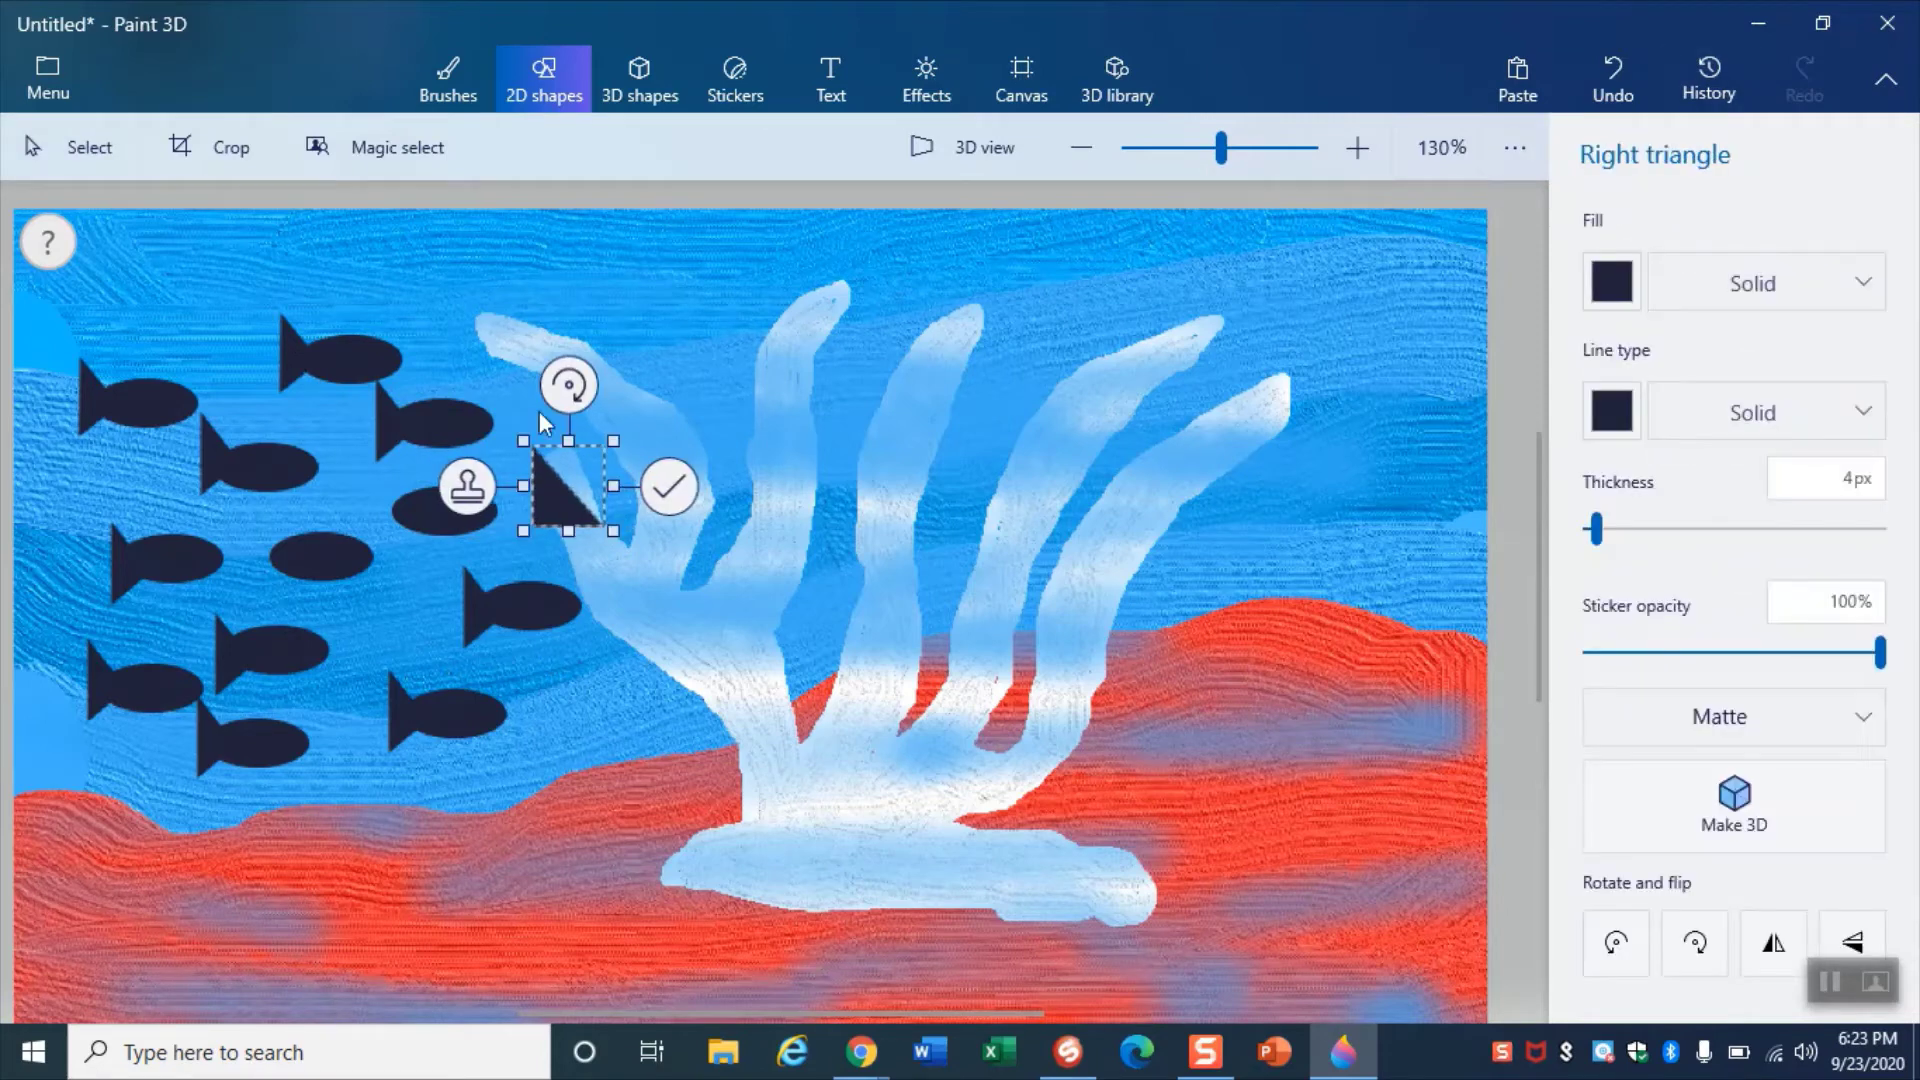
pyautogui.moveTo(575, 378); pyautogui.dragTo(498, 562)
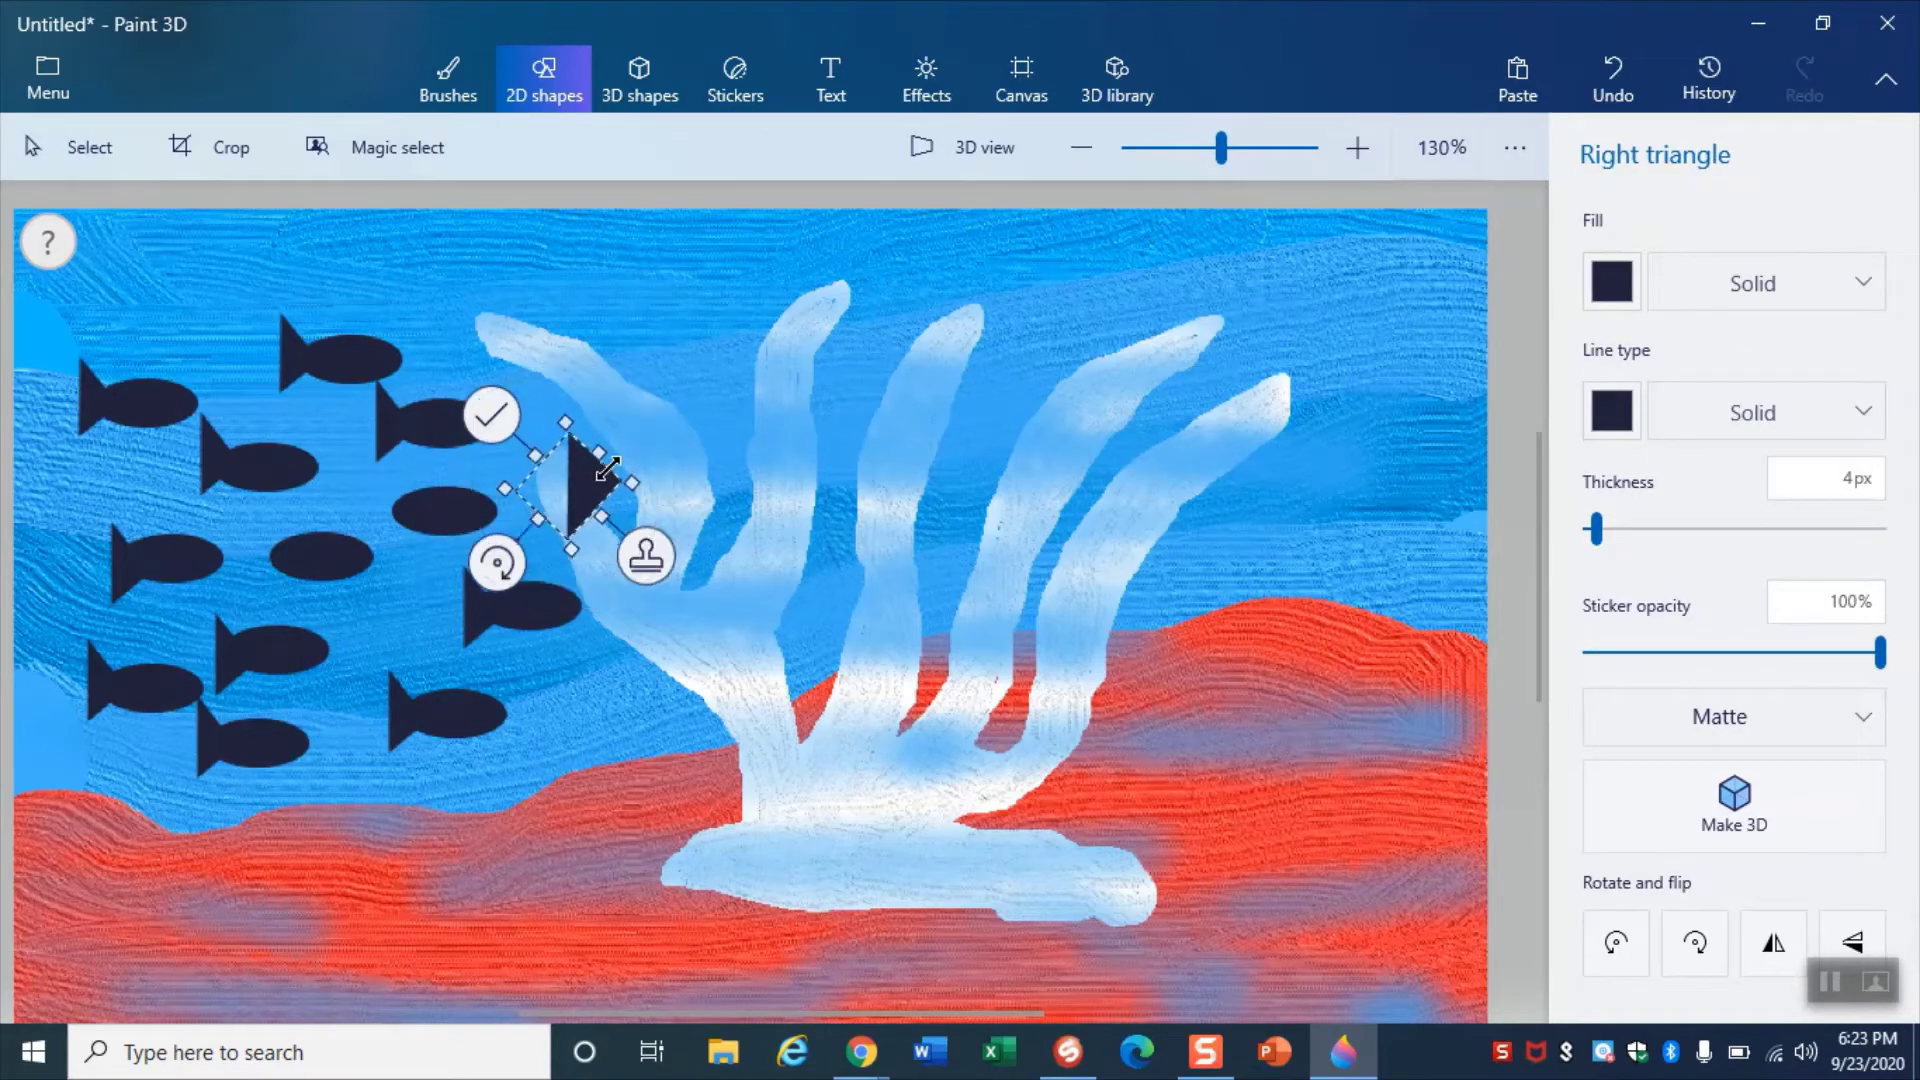
pyautogui.moveTo(579, 493); pyautogui.dragTo(396, 510)
pyautogui.click(612, 538)
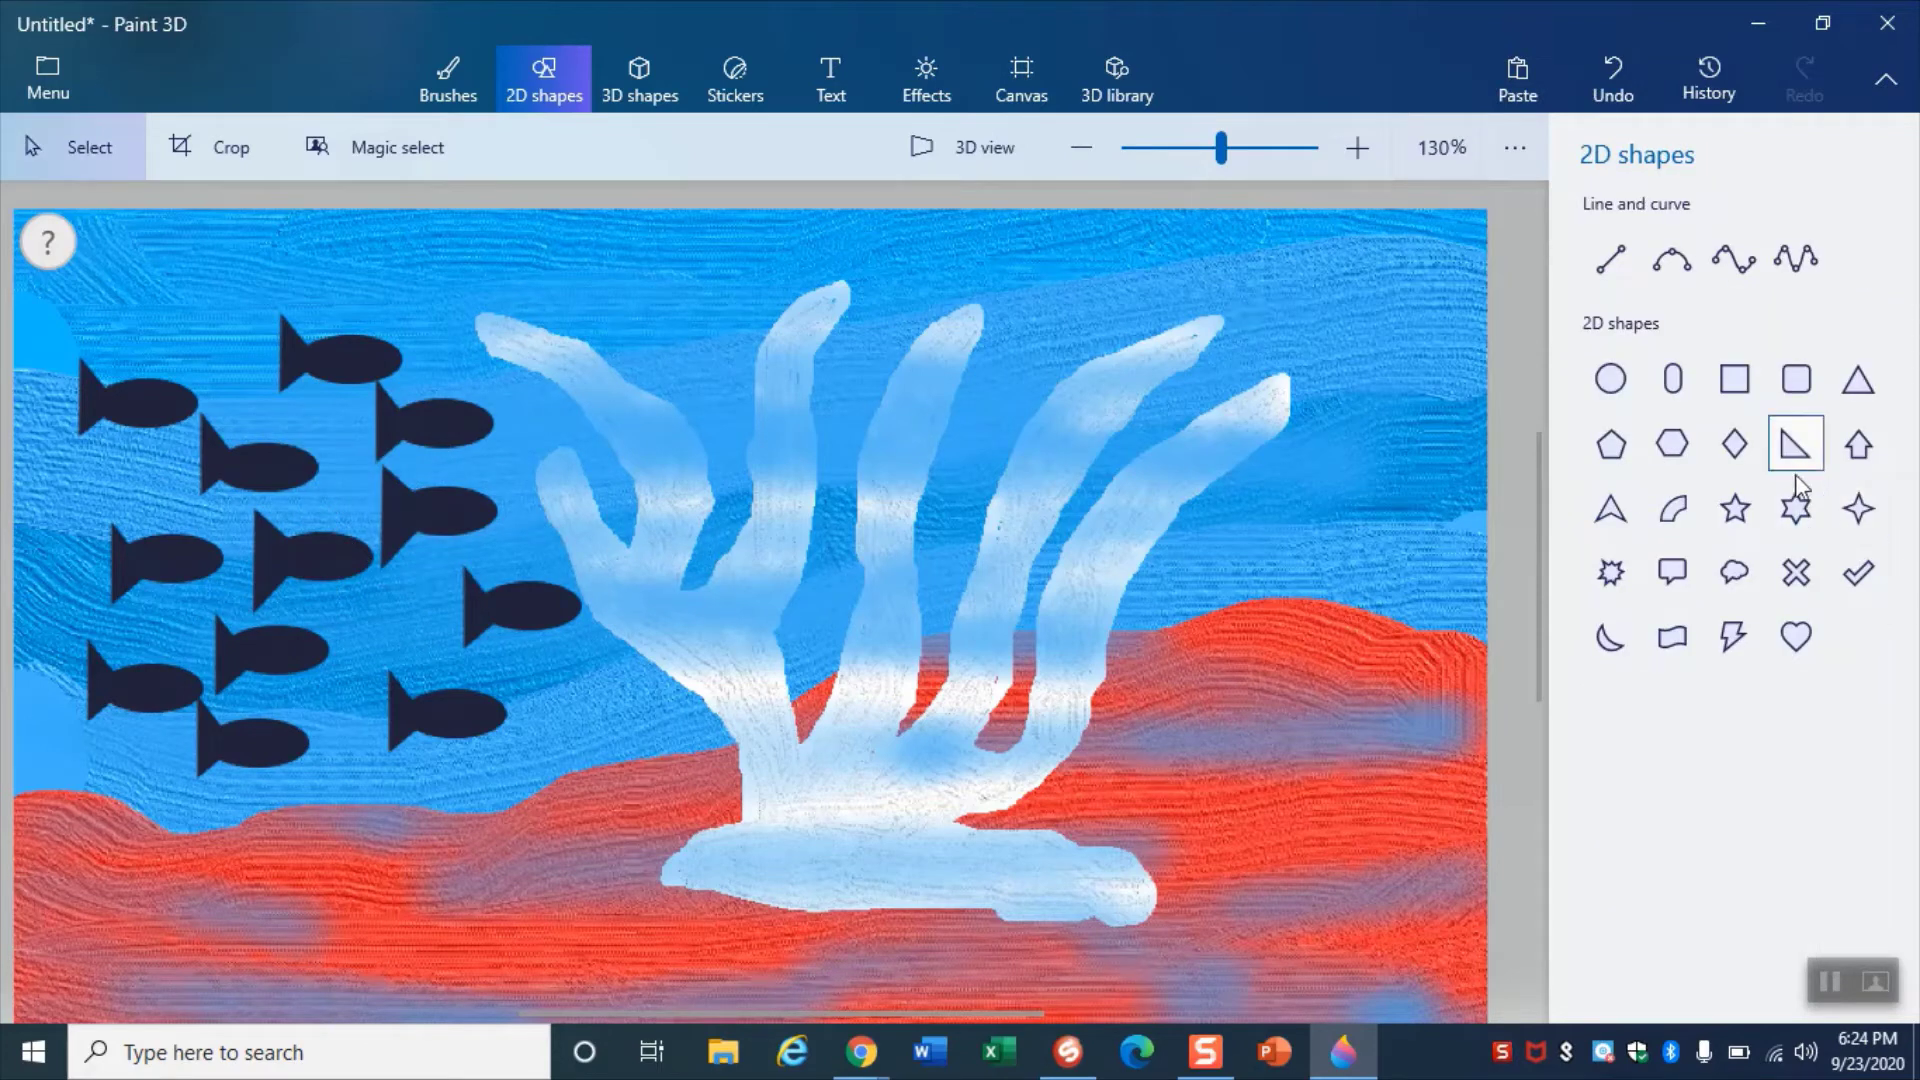
# - Draw a small navy pointed arrow and place it as a dorsal fin on the topmost fish
pyautogui.click(1605, 522)
pyautogui.moveTo(1012, 330)
pyautogui.mouseDown()
pyautogui.moveTo(1075, 420)
pyautogui.moveTo(1113, 429)
pyautogui.mouseUp()
pyautogui.moveTo(1065, 369)
pyautogui.mouseDown()
pyautogui.moveTo(517, 323)
pyautogui.moveTo(343, 318)
pyautogui.moveTo(330, 340)
pyautogui.moveTo(349, 327)
pyautogui.mouseUp()
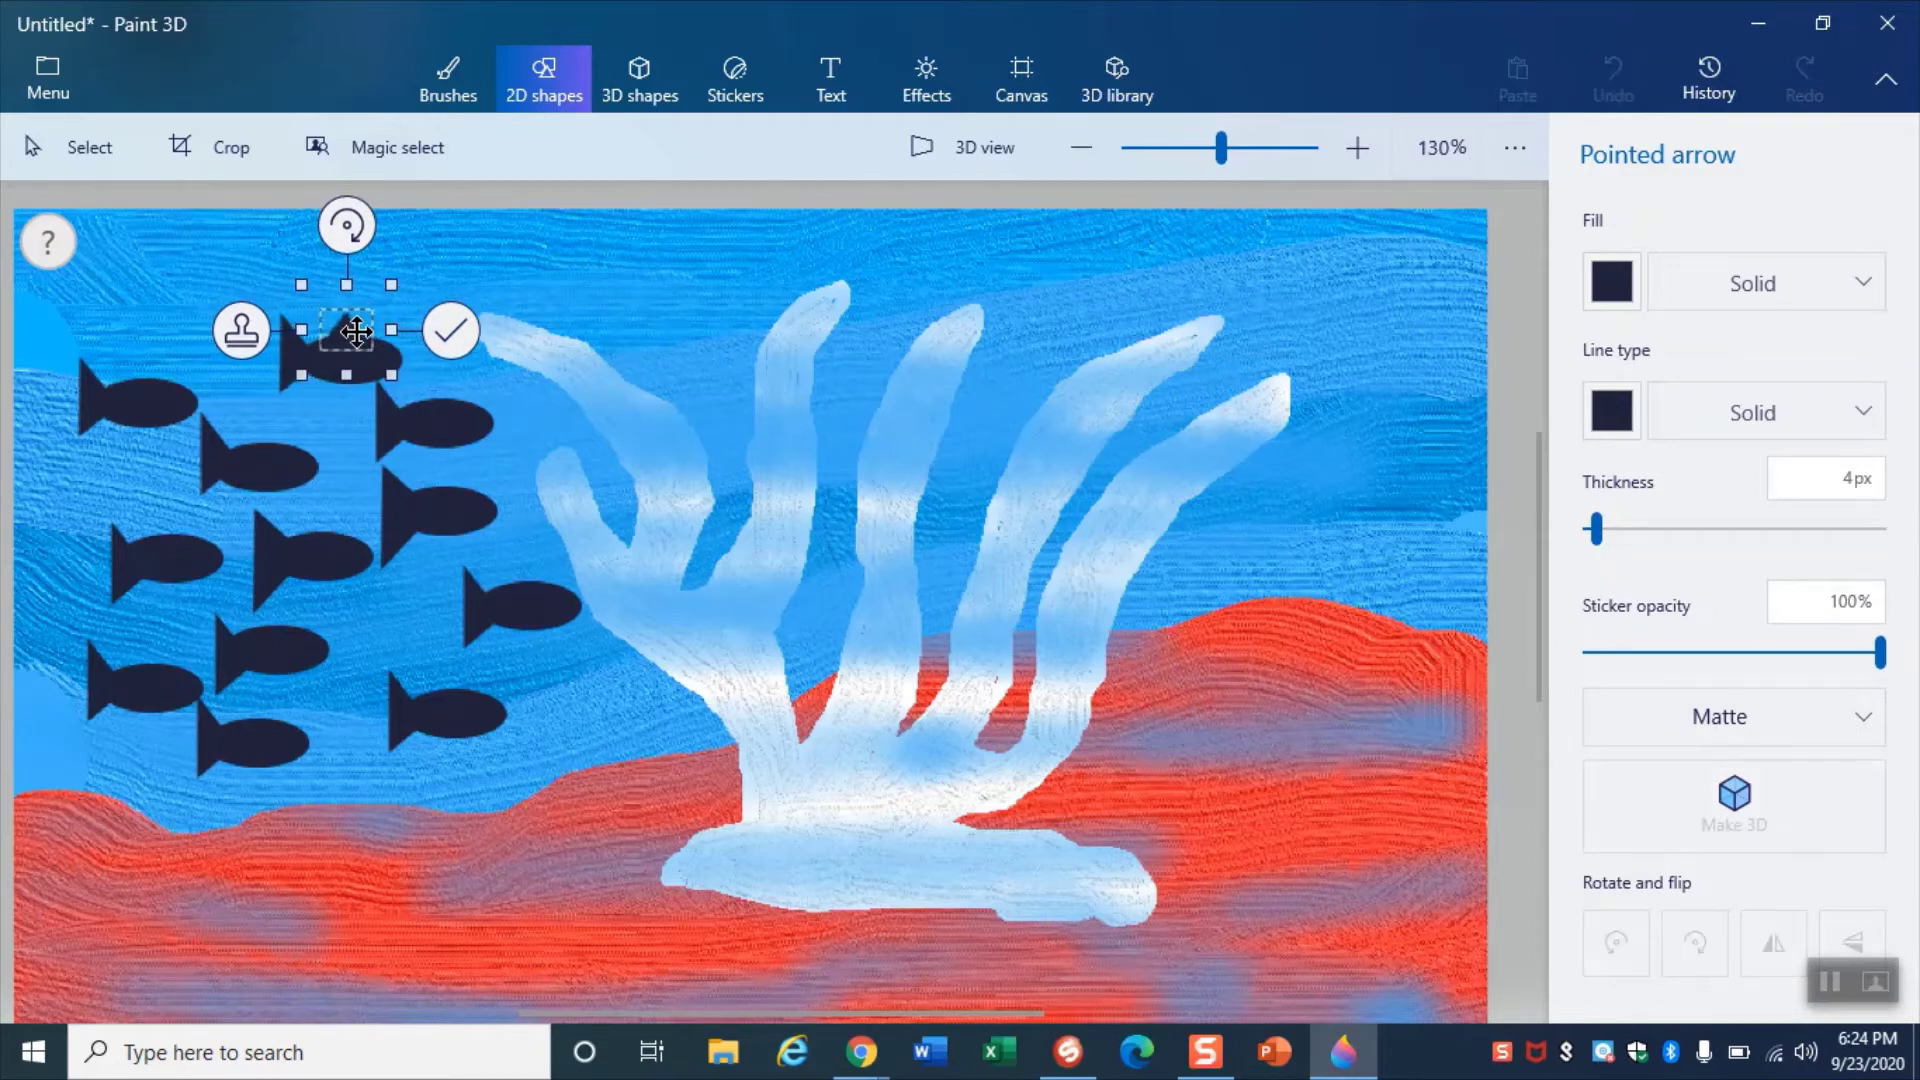
pyautogui.click(450, 327)
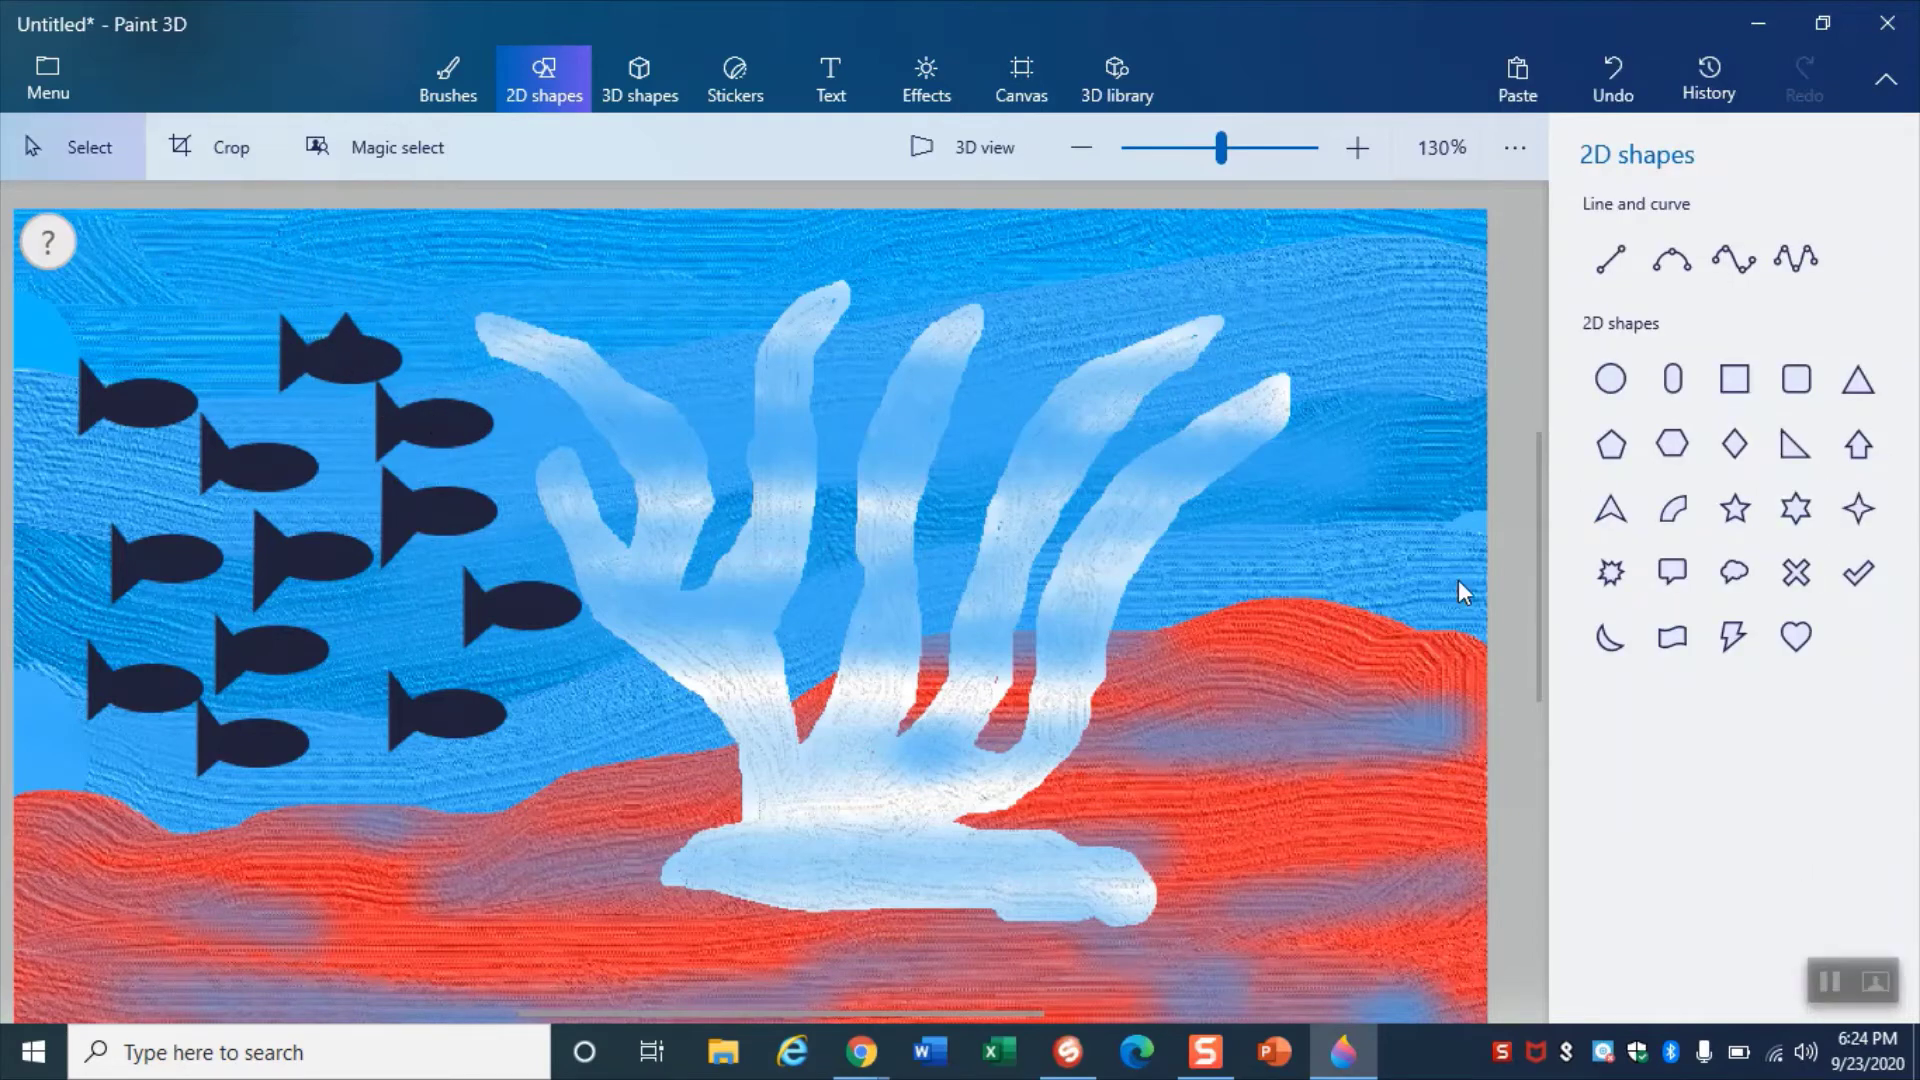
# - Draw a second small navy pointed arrow and place it as a dorsal fin on another fish in the school
pyautogui.click(1595, 524)
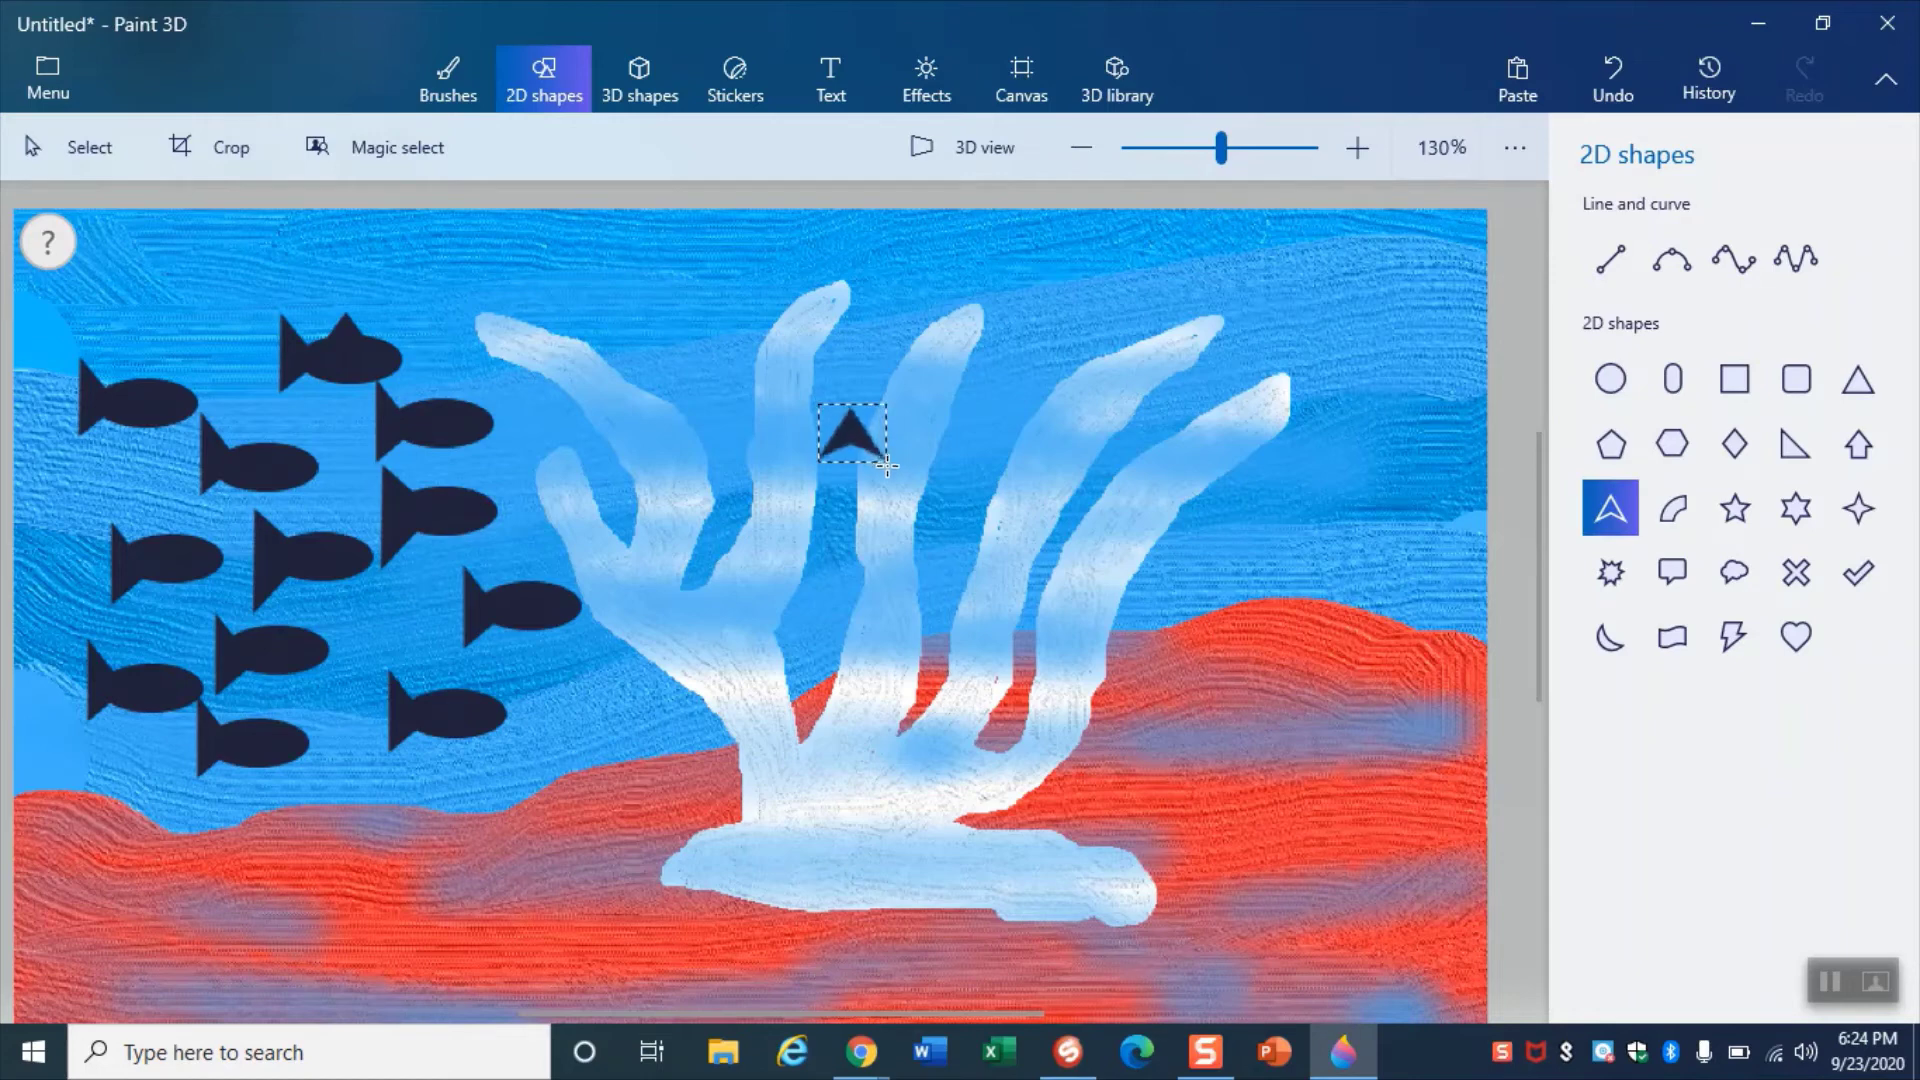
pyautogui.moveTo(887, 465); pyautogui.dragTo(887, 465)
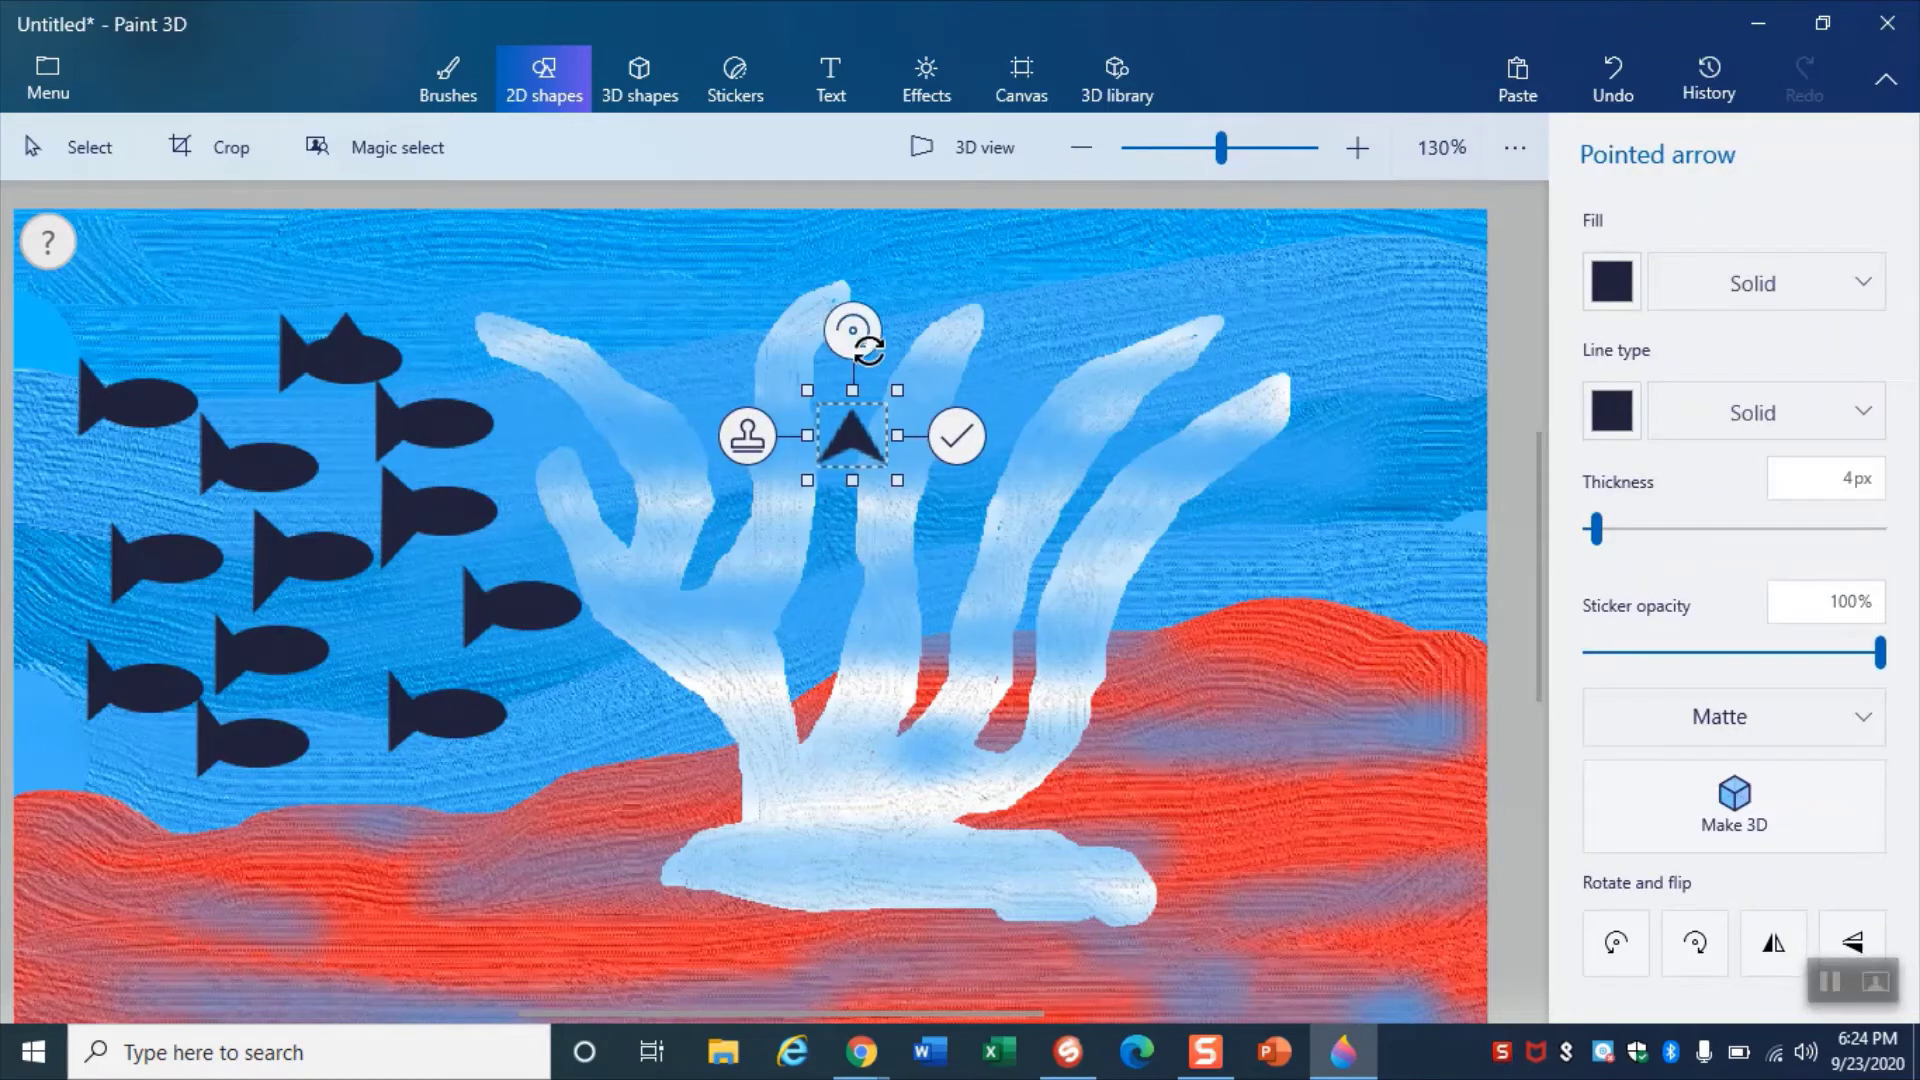
pyautogui.moveTo(899, 378); pyautogui.dragTo(447, 484)
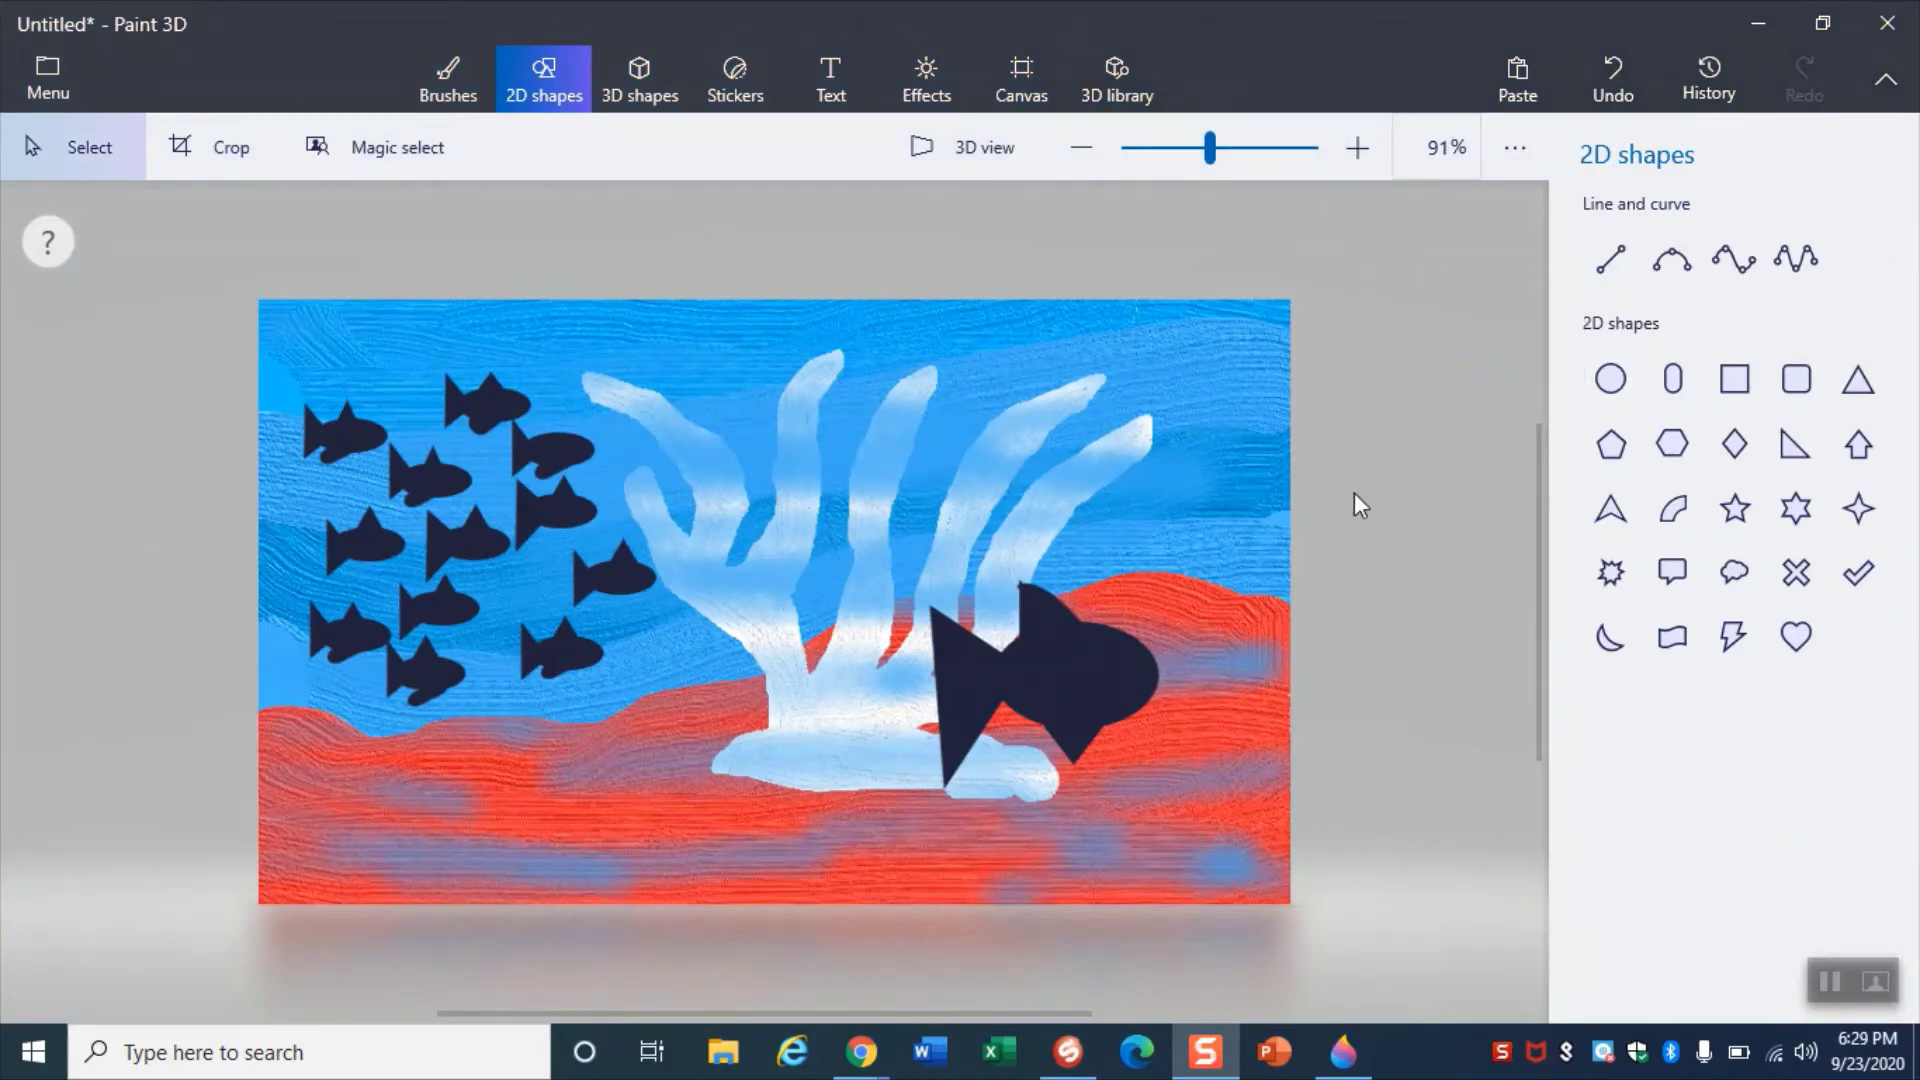
# - Draw a small navy diamond and place it as a dorsal fin on the upper fish nearest the coral
pyautogui.click(1734, 442)
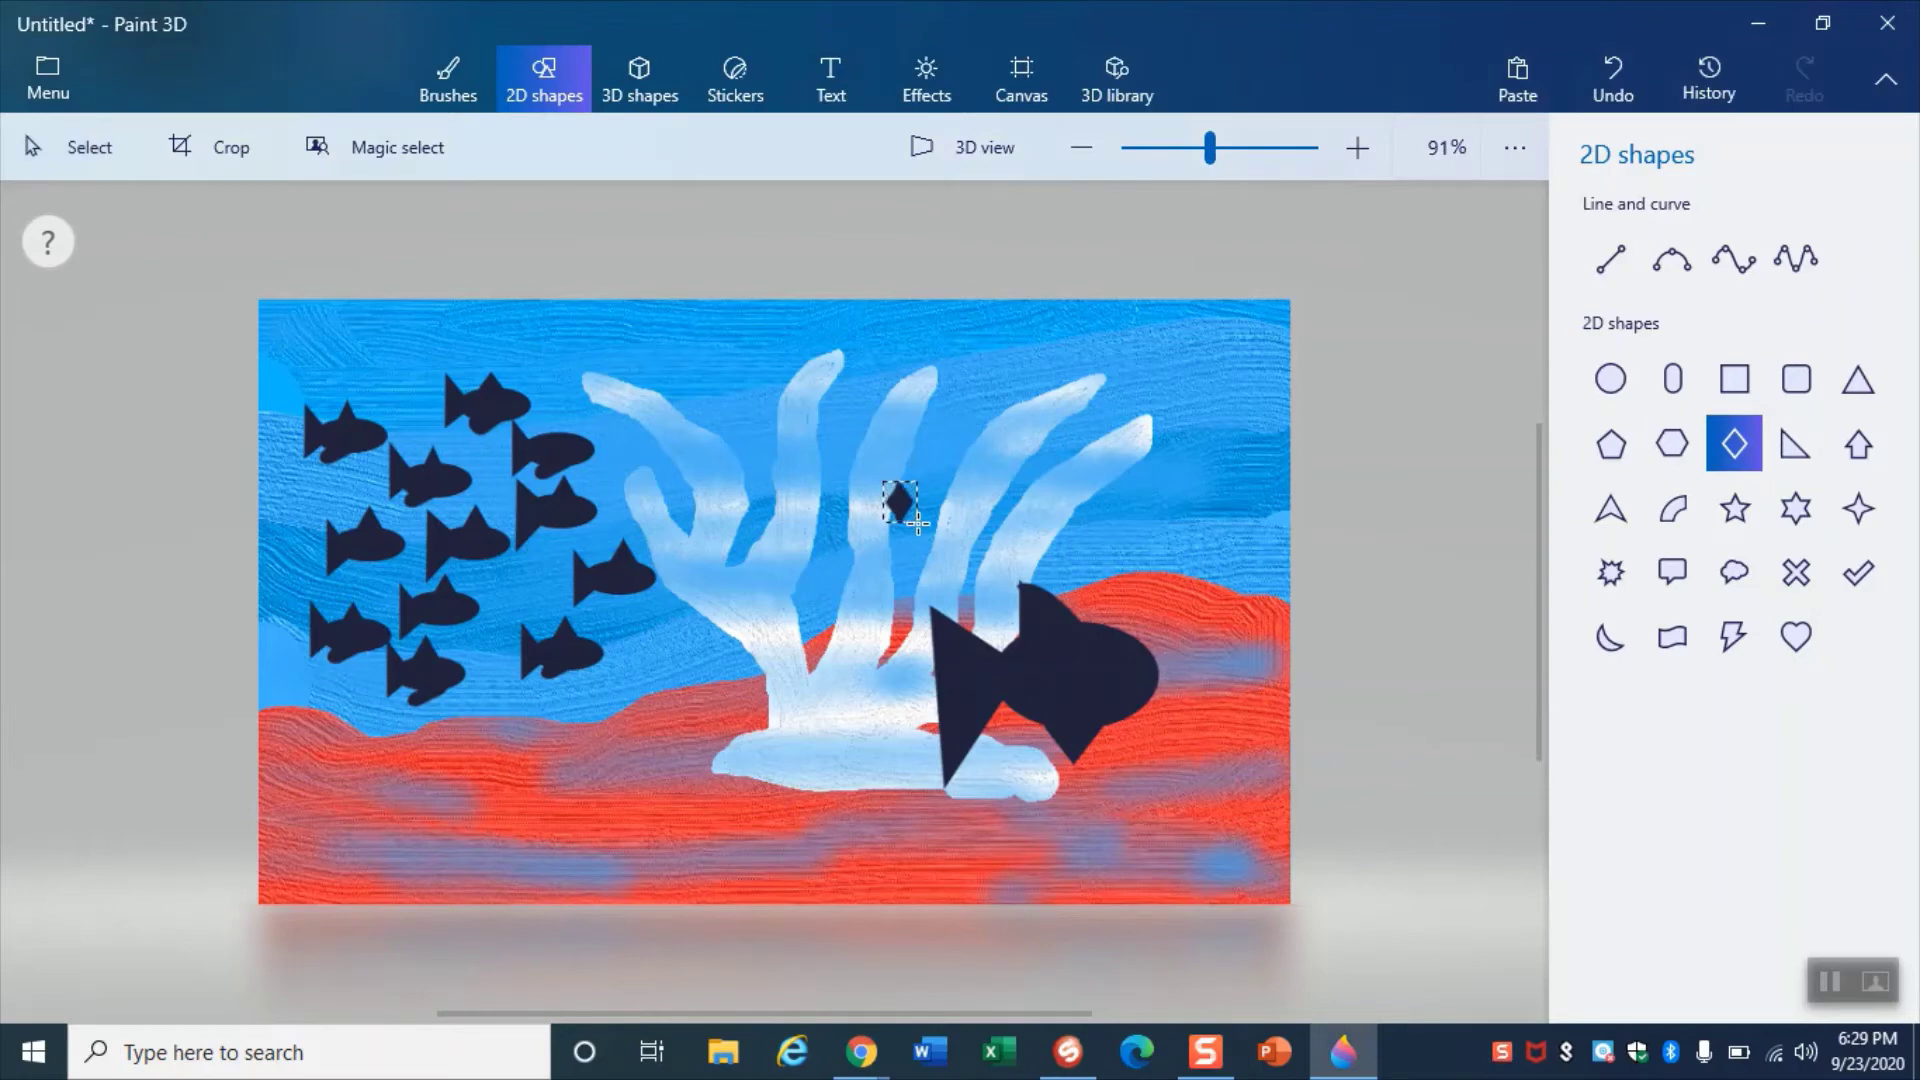
pyautogui.moveTo(917, 522)
pyautogui.mouseDown()
pyautogui.moveTo(626, 471)
pyautogui.moveTo(551, 437)
pyautogui.mouseUp()
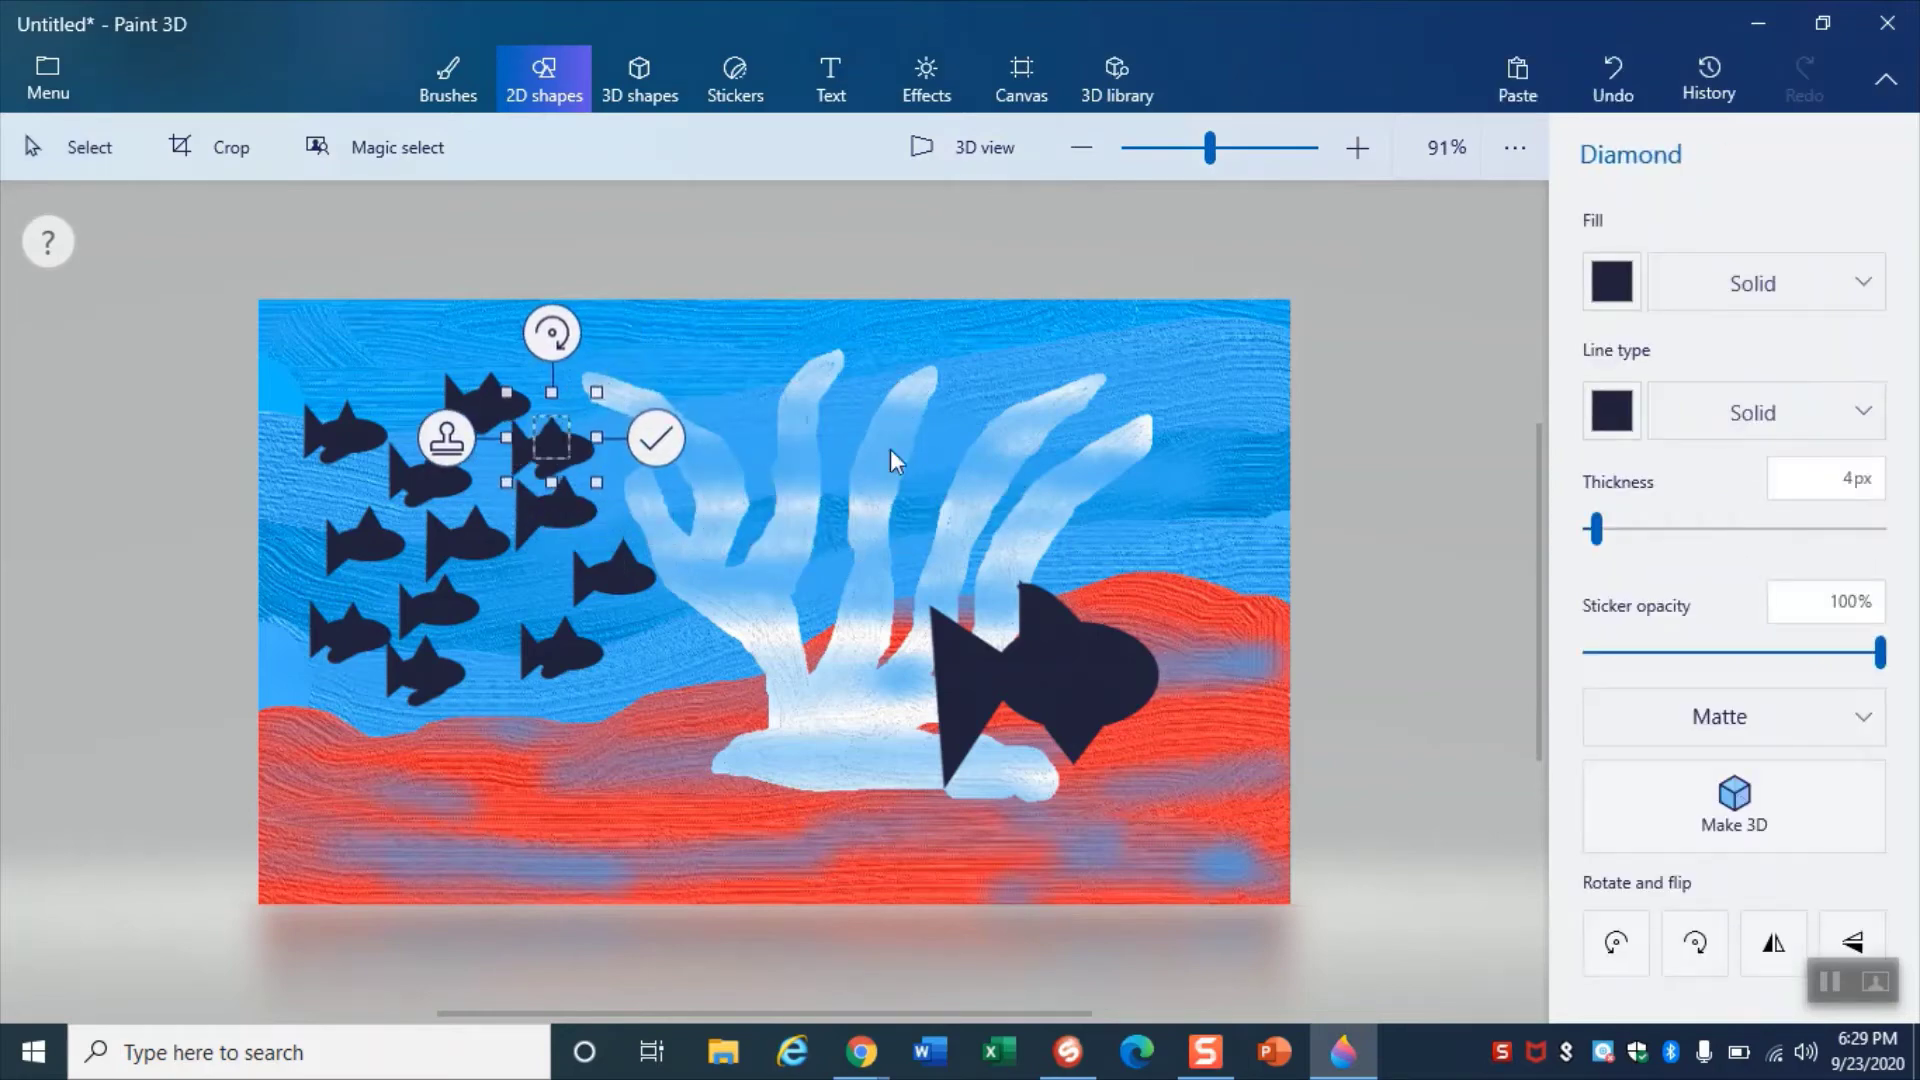
pyautogui.click(1442, 386)
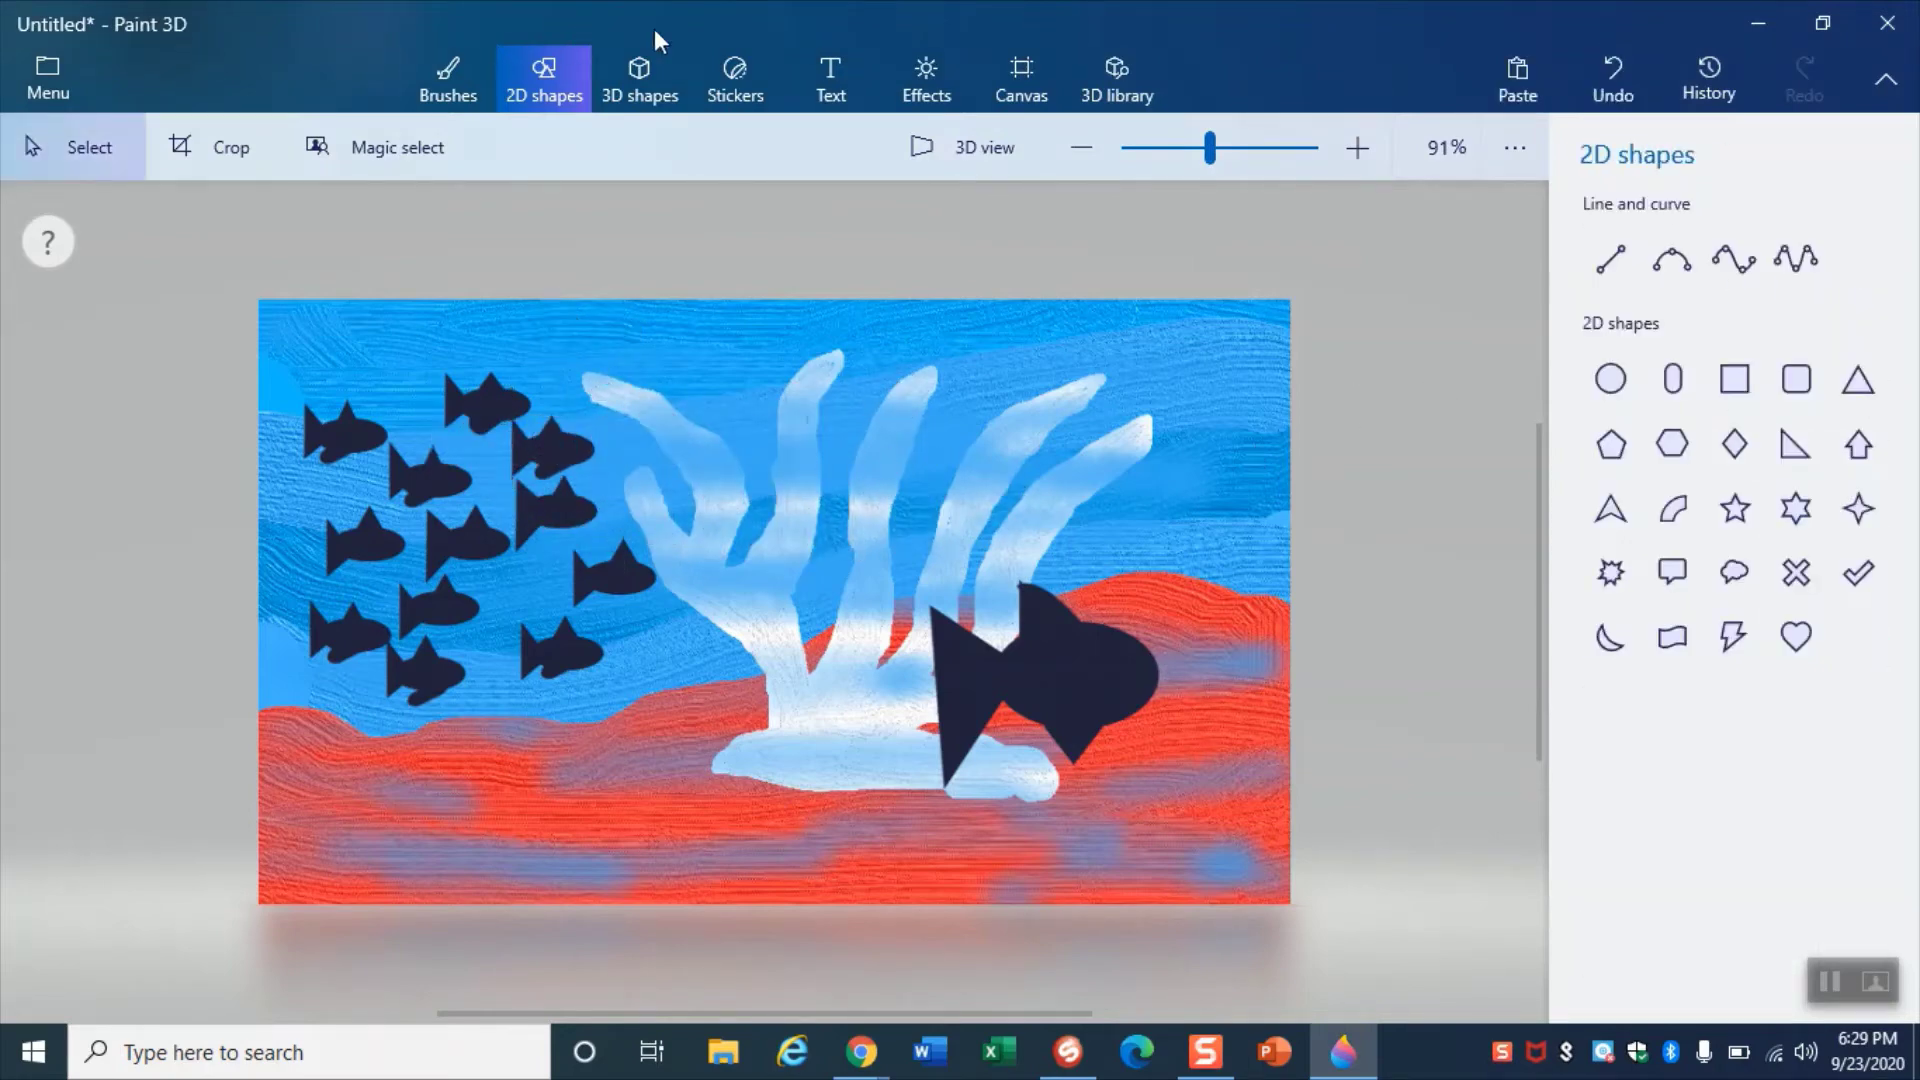
# - Brush blue watercolor at 127 px and 75% opacity over the fish school, the large fish and the coral
pyautogui.click(438, 80)
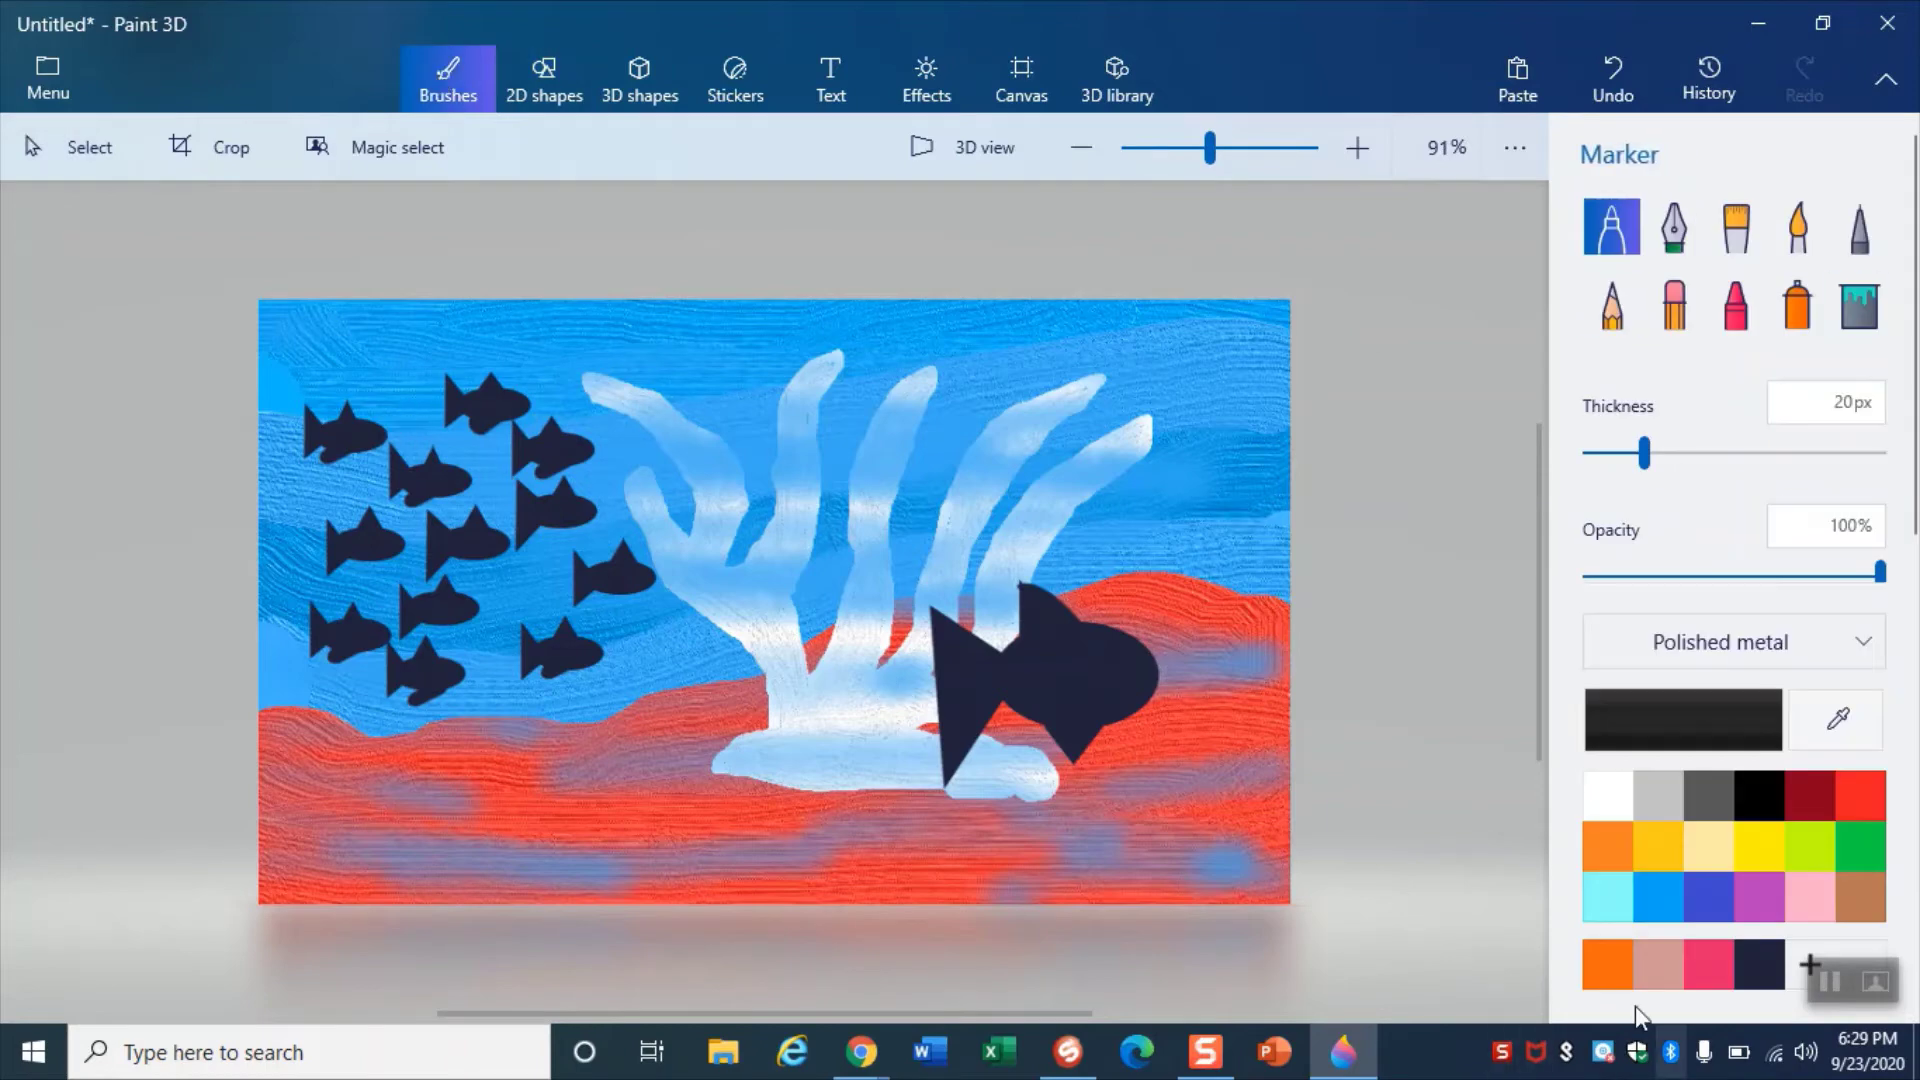
pyautogui.click(1649, 905)
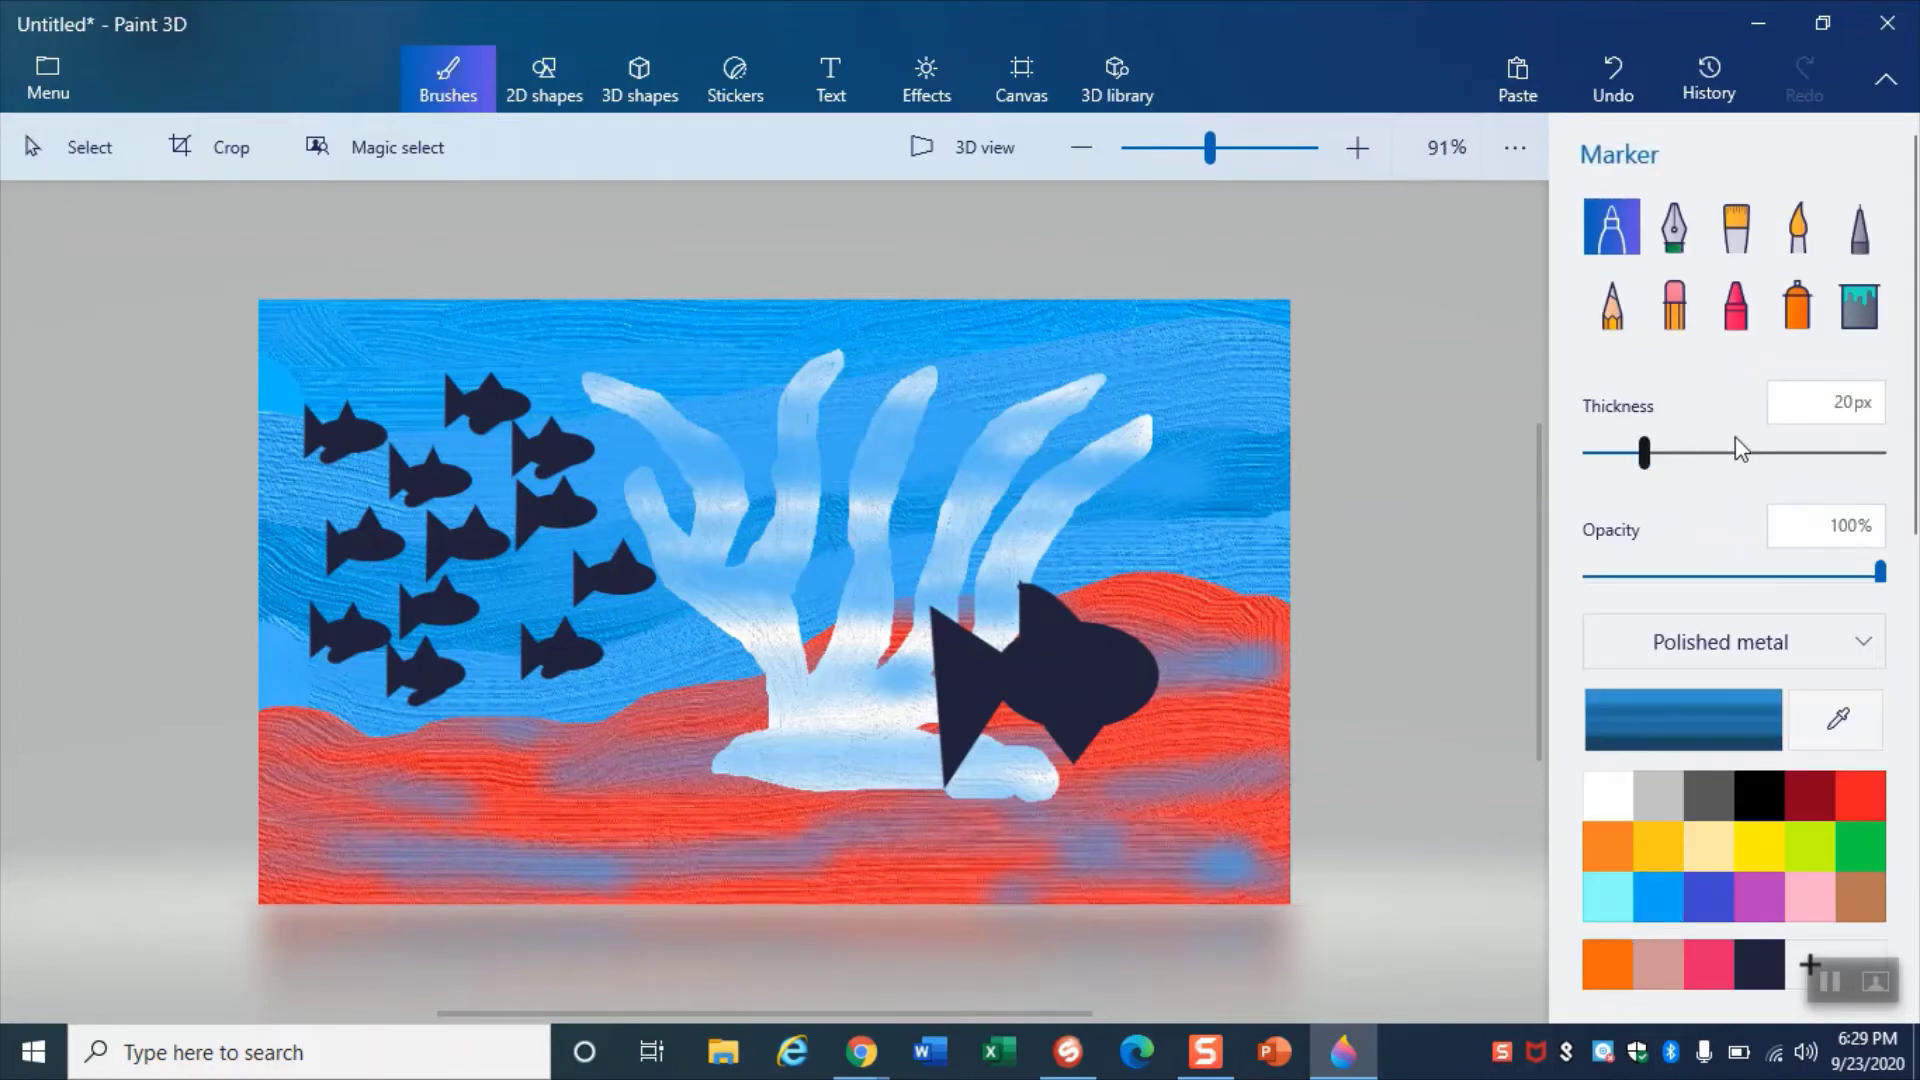
pyautogui.click(1798, 238)
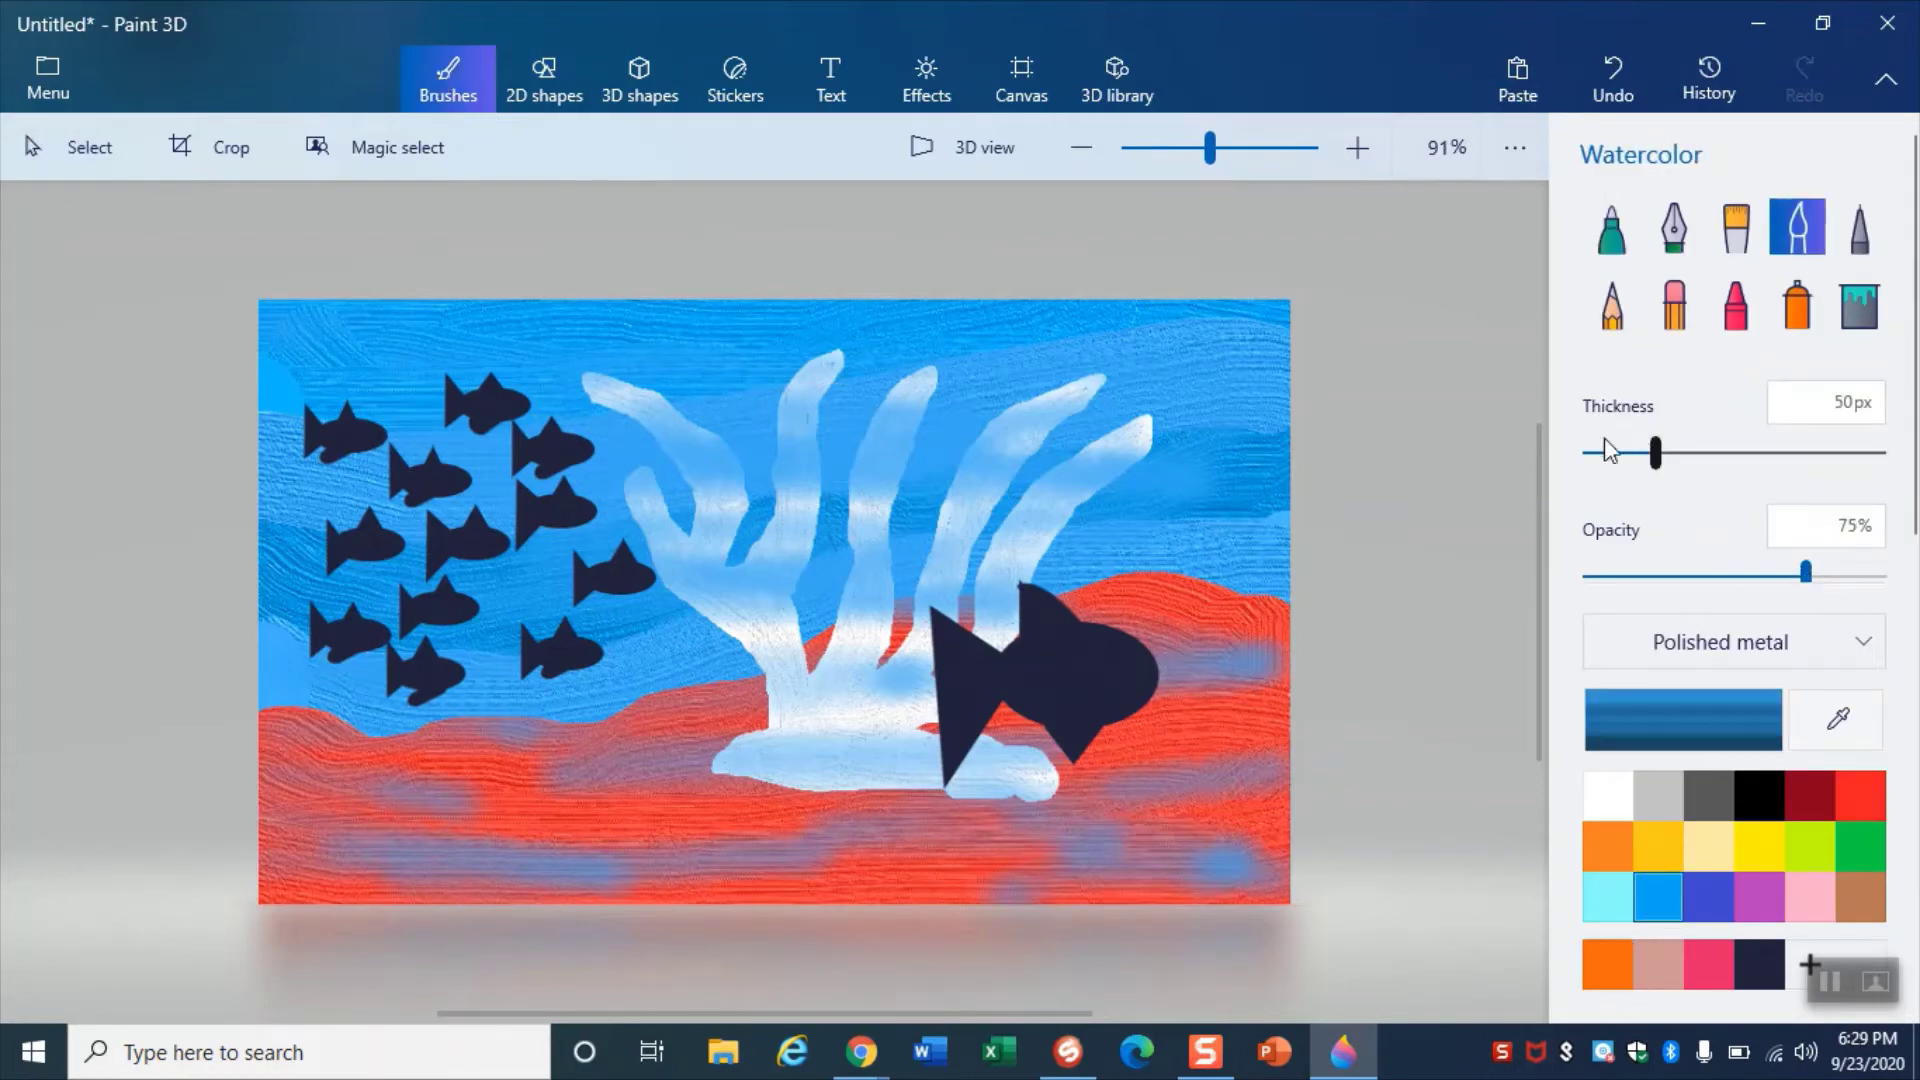
pyautogui.moveTo(1665, 448); pyautogui.dragTo(1771, 460)
pyautogui.moveTo(305, 443)
pyautogui.mouseDown()
pyautogui.moveTo(605, 457)
pyautogui.moveTo(505, 528)
pyautogui.moveTo(267, 582)
pyautogui.moveTo(561, 643)
pyautogui.mouseUp()
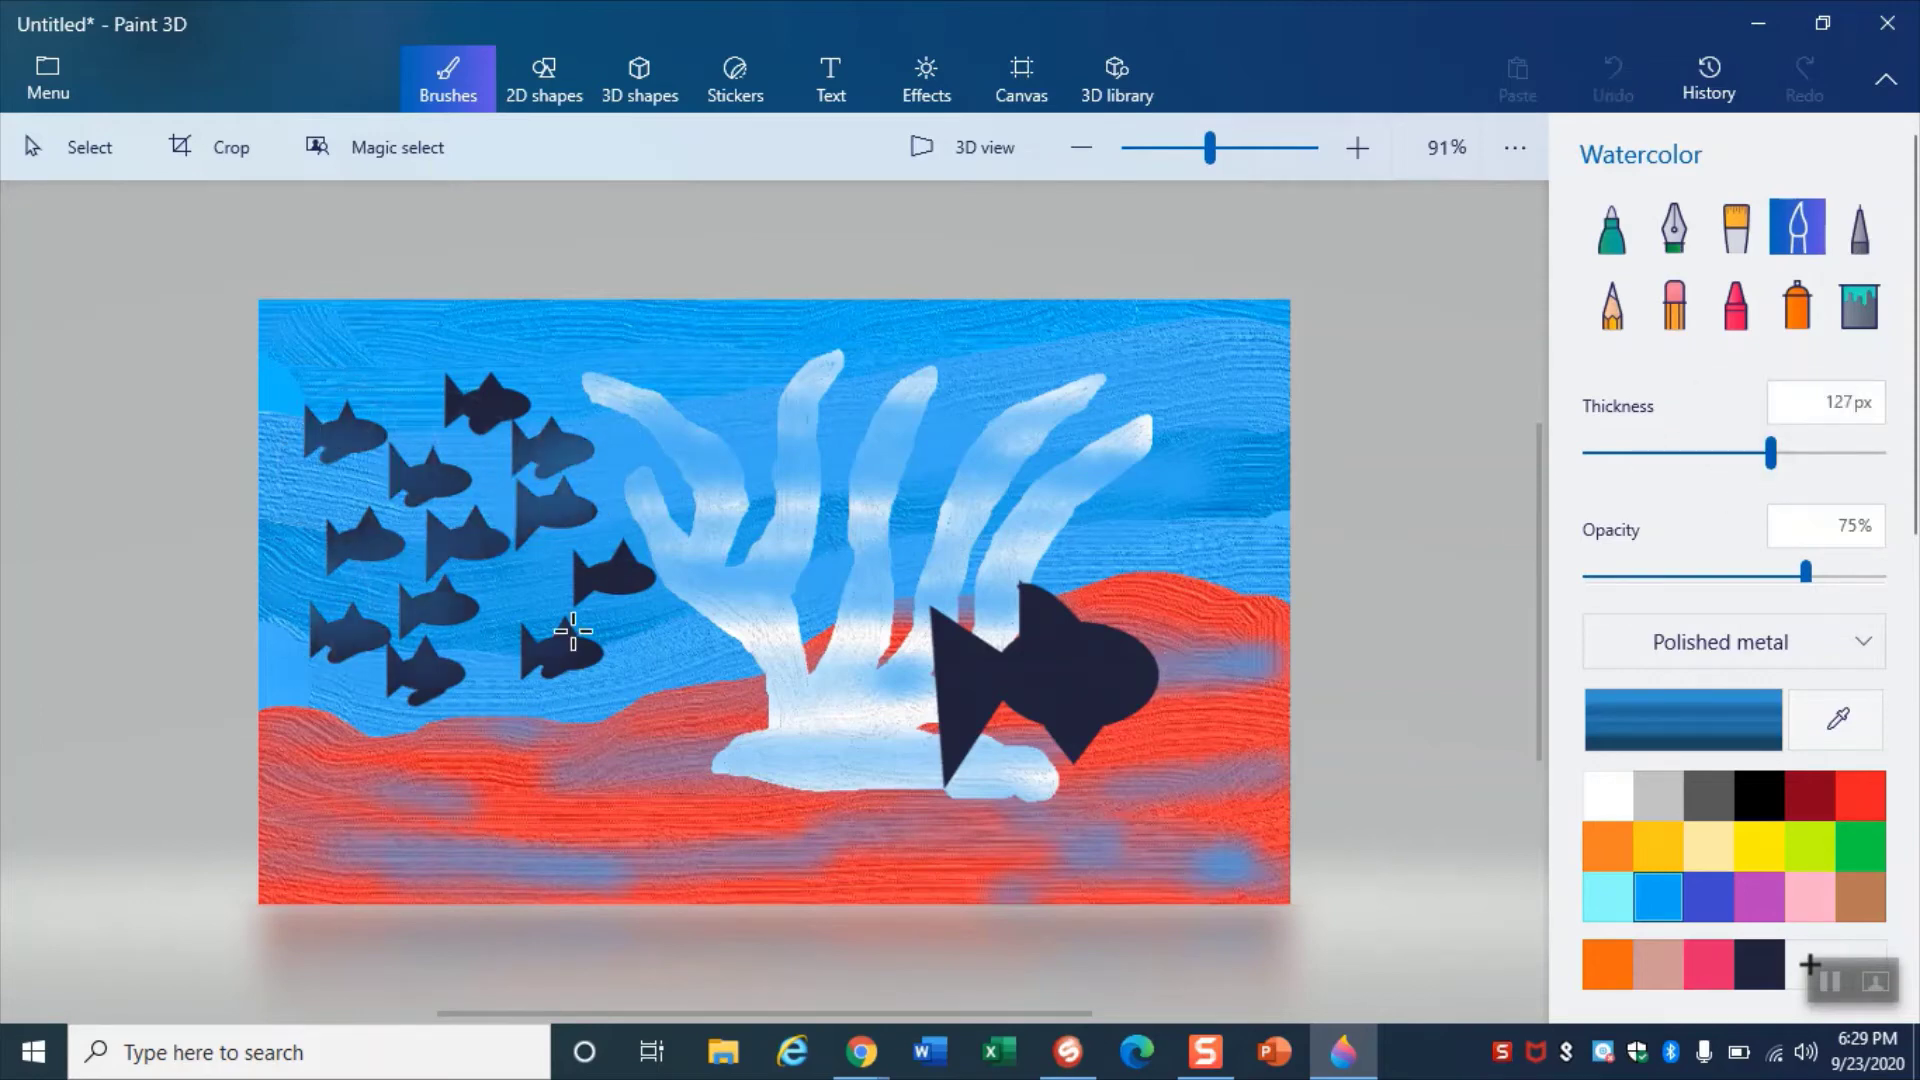
pyautogui.moveTo(877, 783)
pyautogui.mouseDown()
pyautogui.moveTo(824, 699)
pyautogui.moveTo(1270, 697)
pyautogui.moveTo(729, 591)
pyautogui.mouseUp()
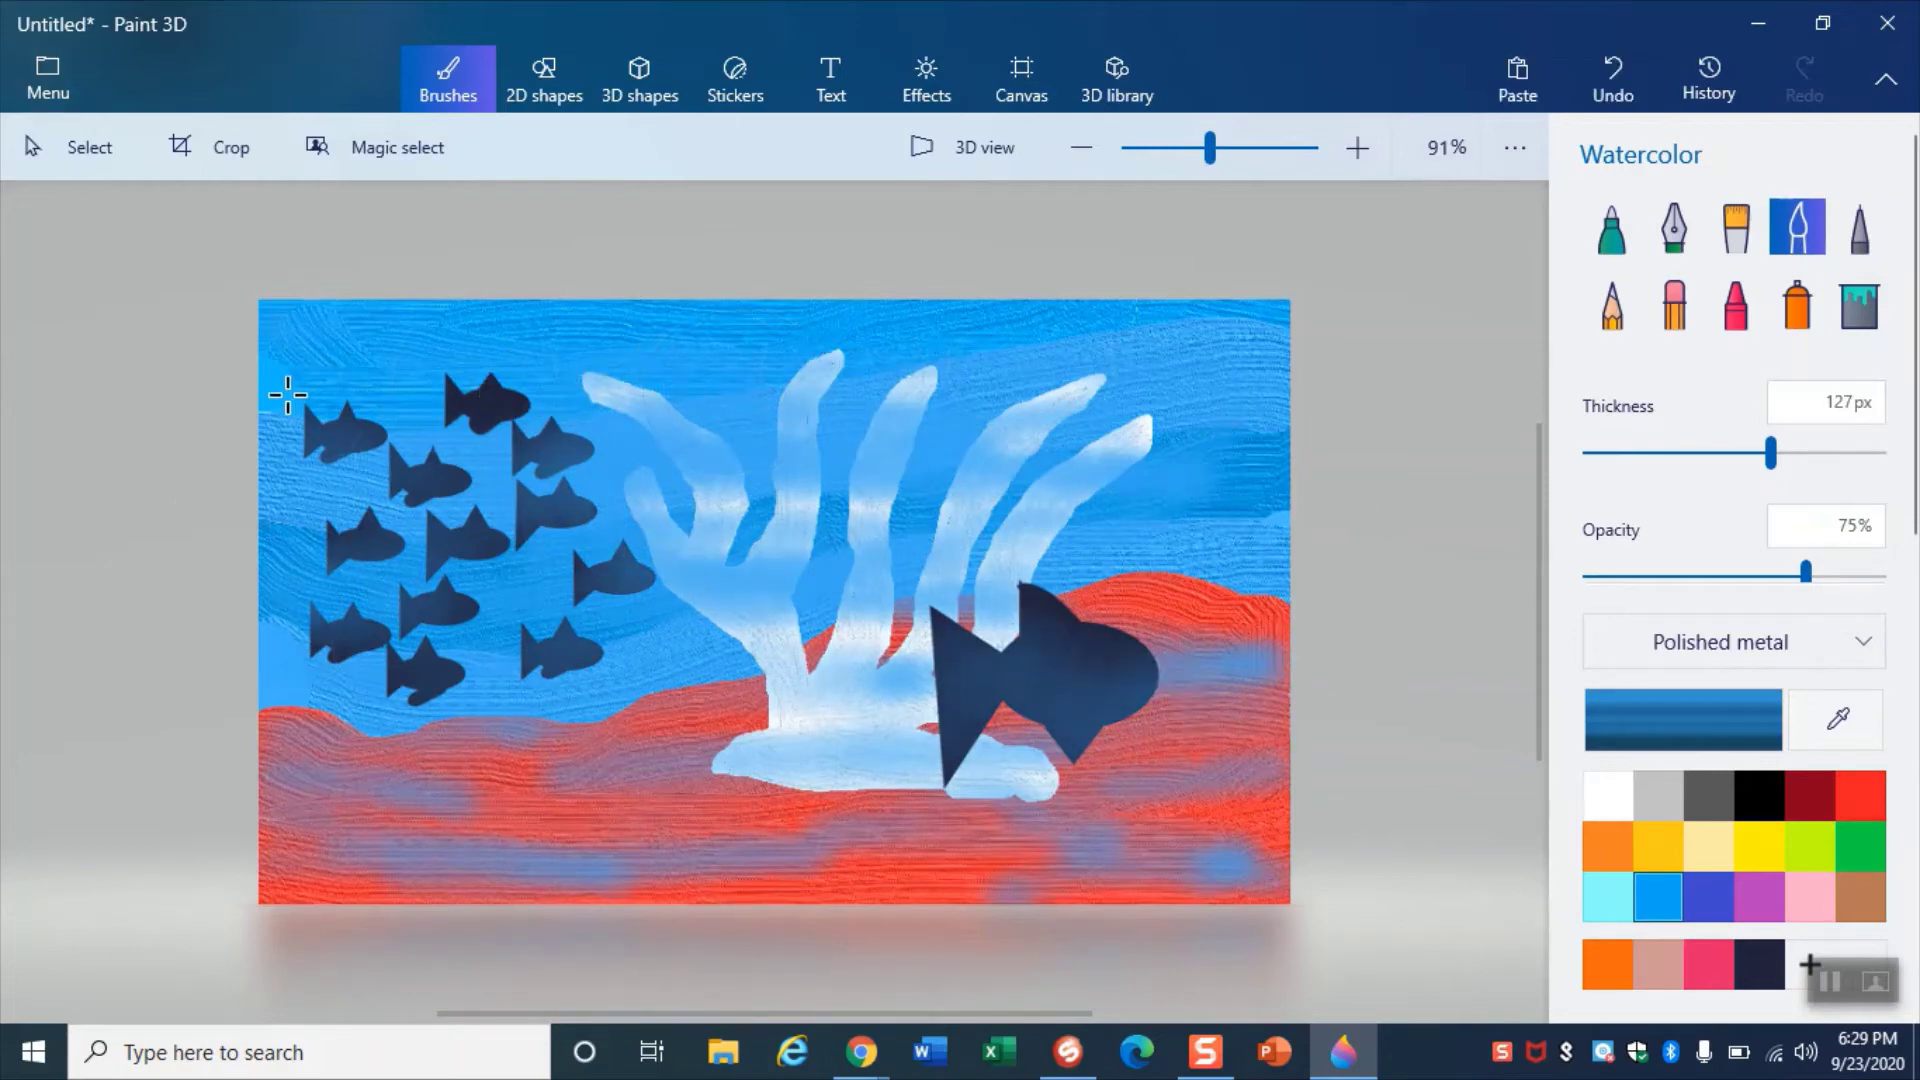
pyautogui.moveTo(287, 394); pyautogui.dragTo(530, 400)
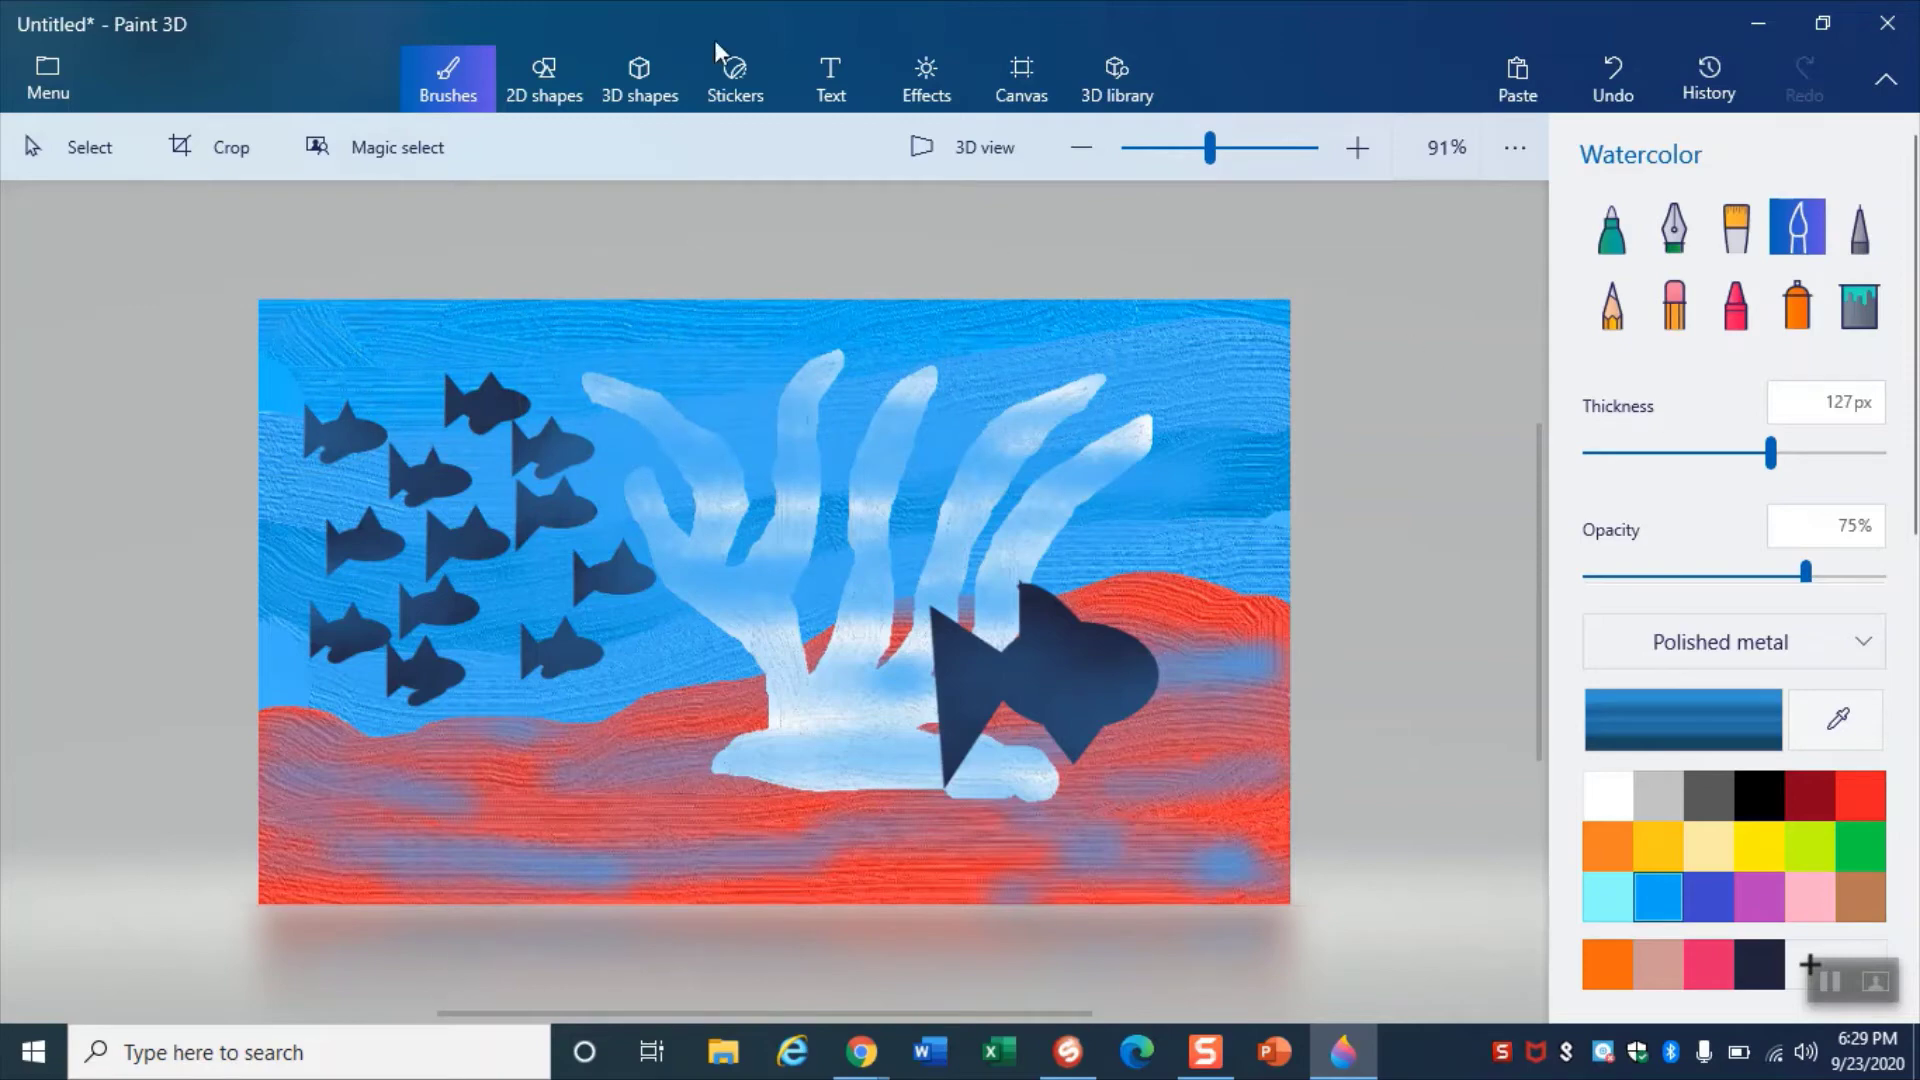
# - Open the 3D shapes tools
pyautogui.click(633, 80)
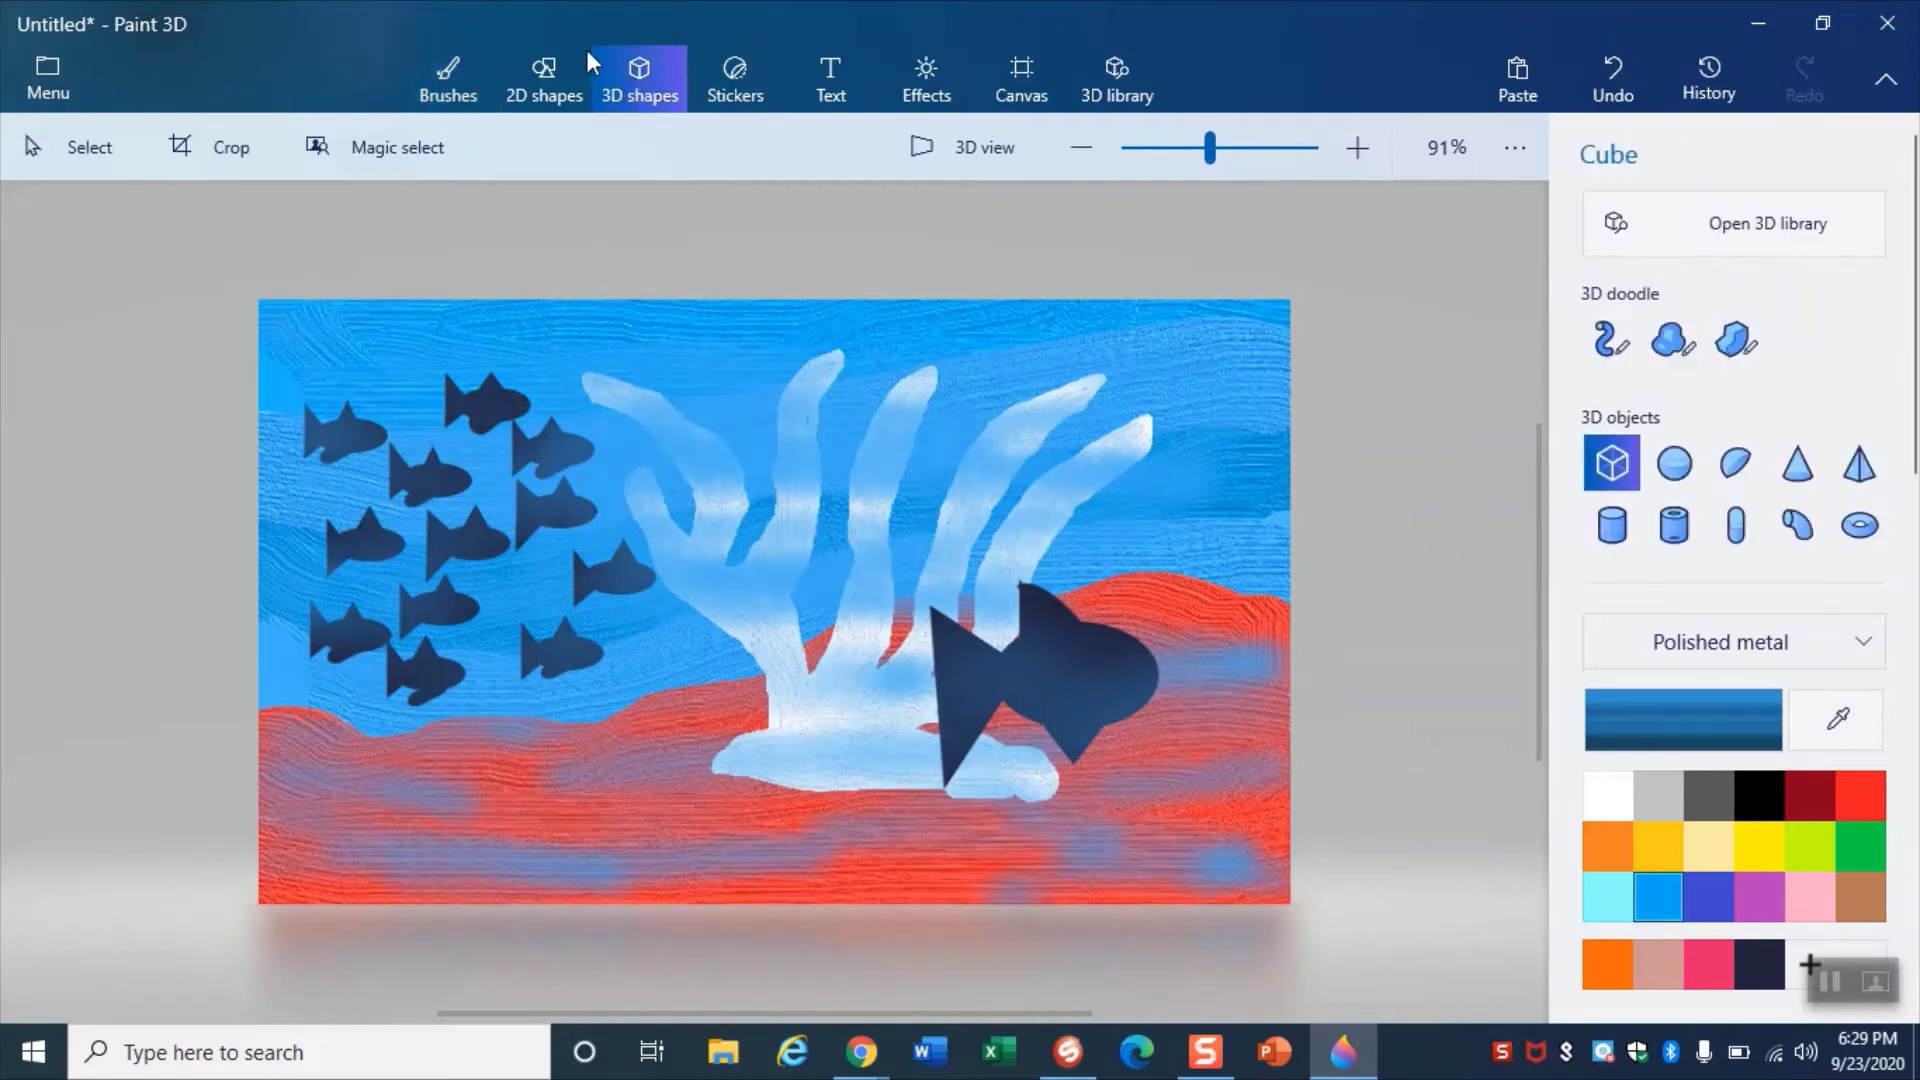